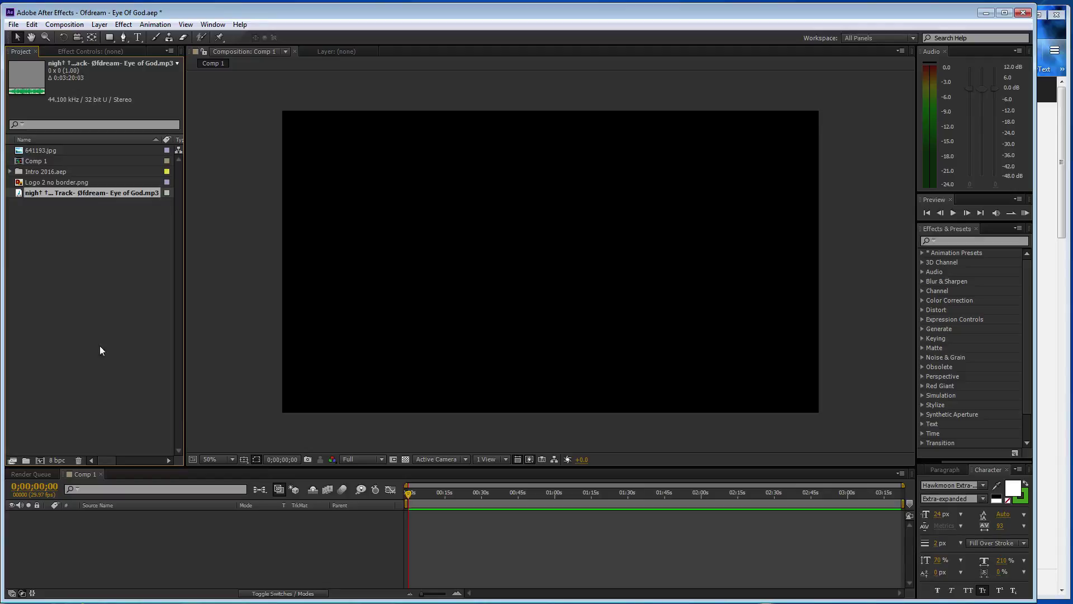
Add the Eye of God MP3 track to Comp 1 and set the composition's duration to 0;03;20;00.
drag(115, 526, 116, 528)
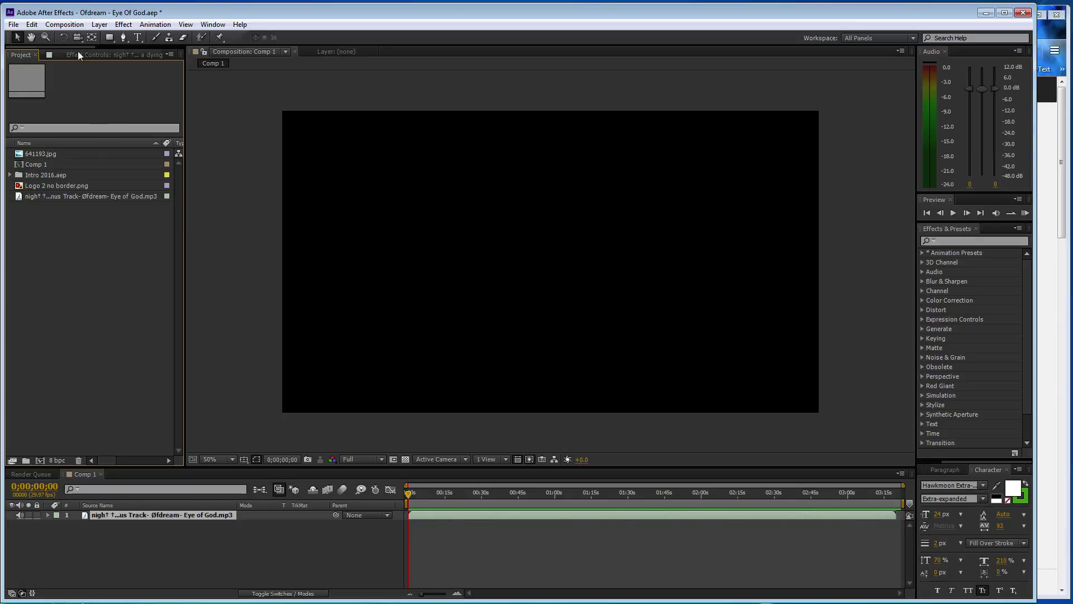
click(64, 25)
click(76, 348)
click(72, 24)
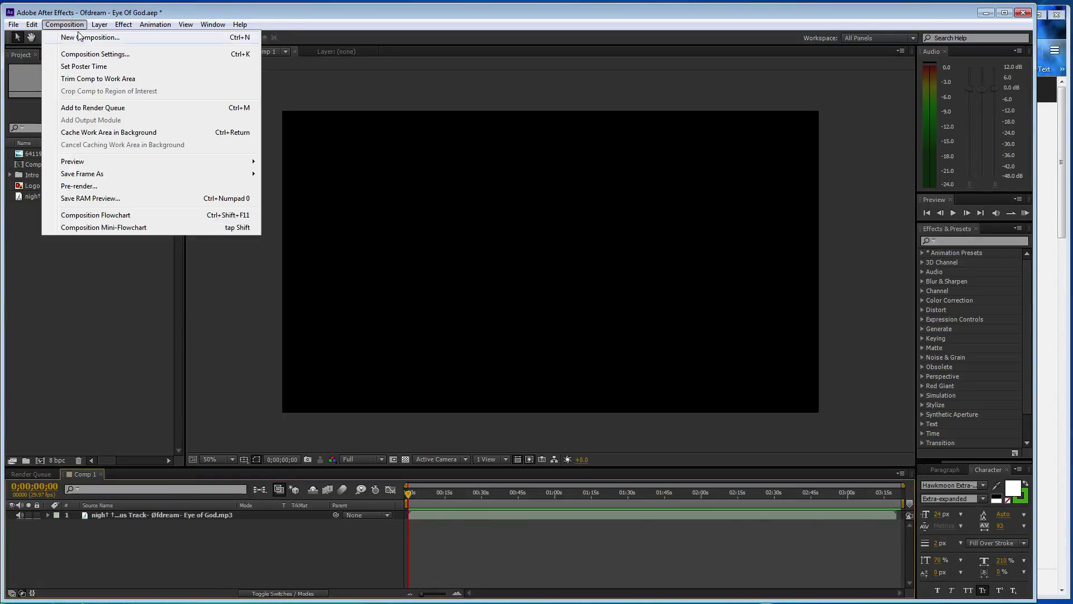
click(84, 54)
click(123, 321)
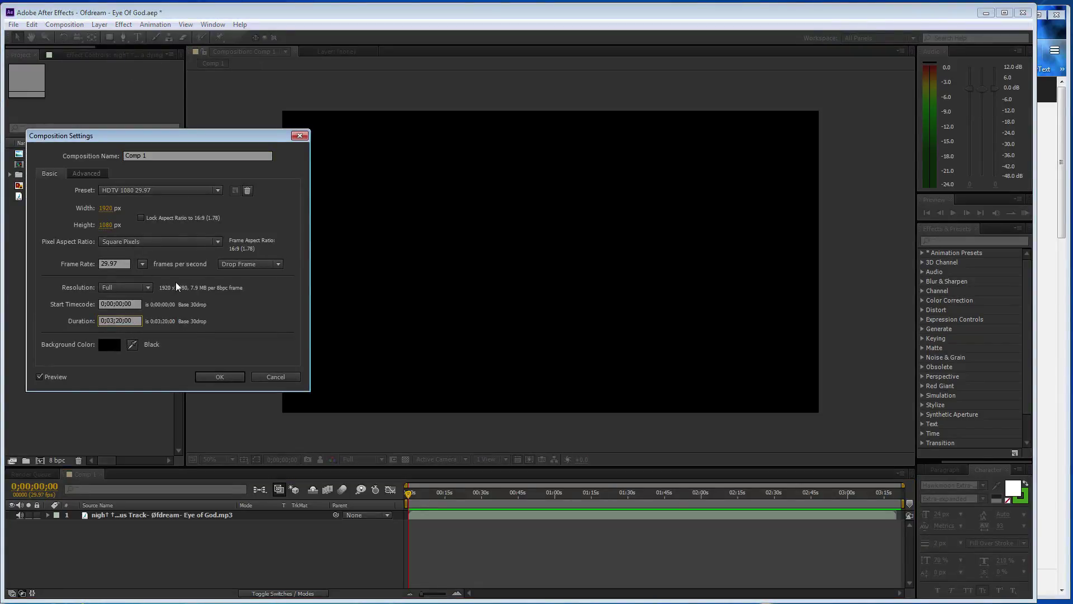
key(Return)
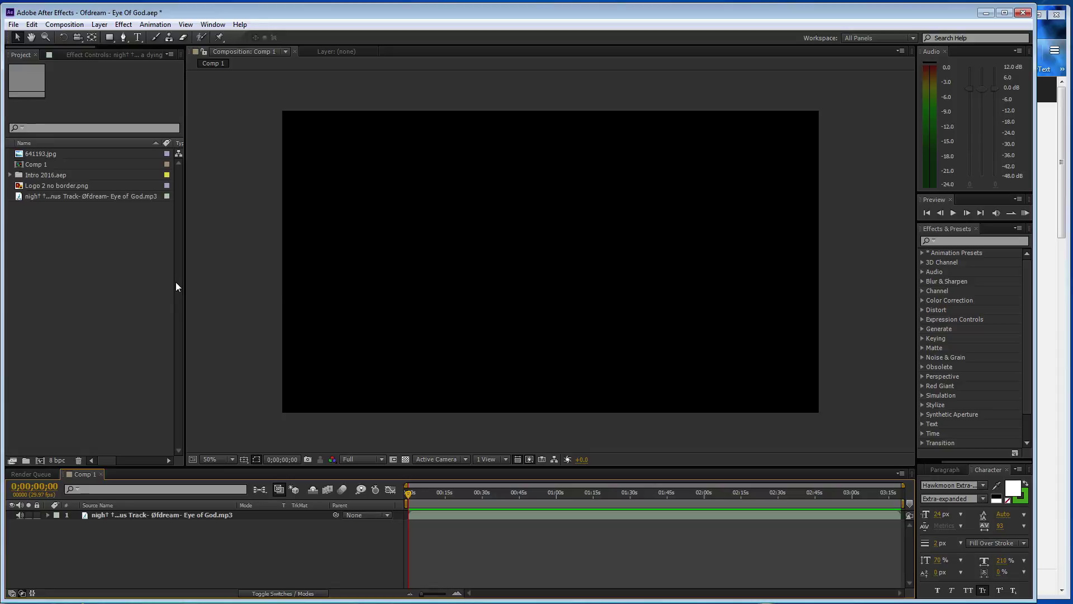
Lengthen the composition's duration slightly so it covers the whole audio track, and save the project.
click(65, 24)
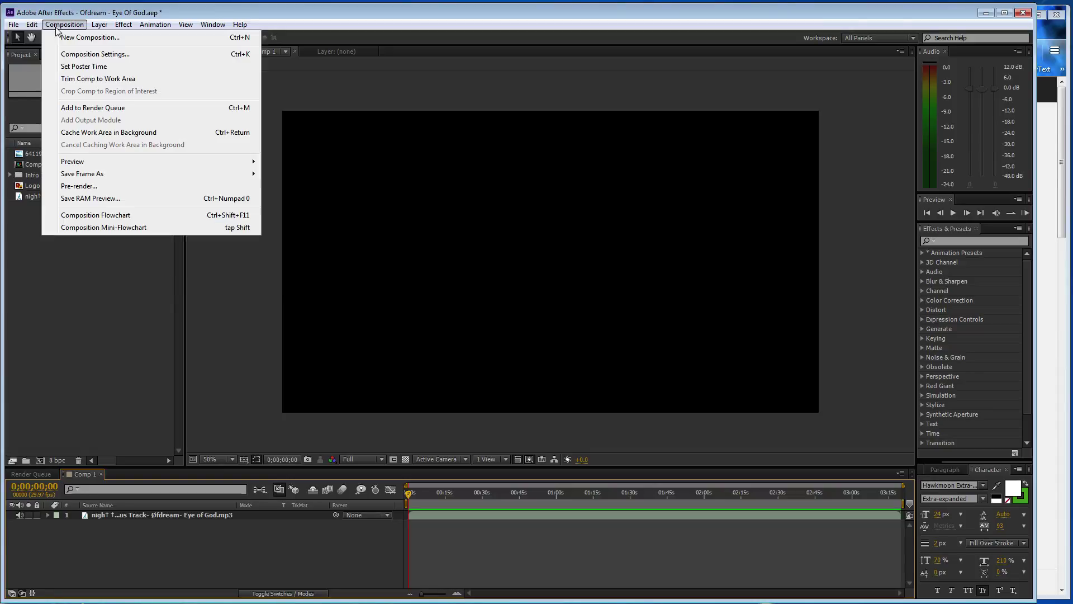
click(72, 49)
click(119, 322)
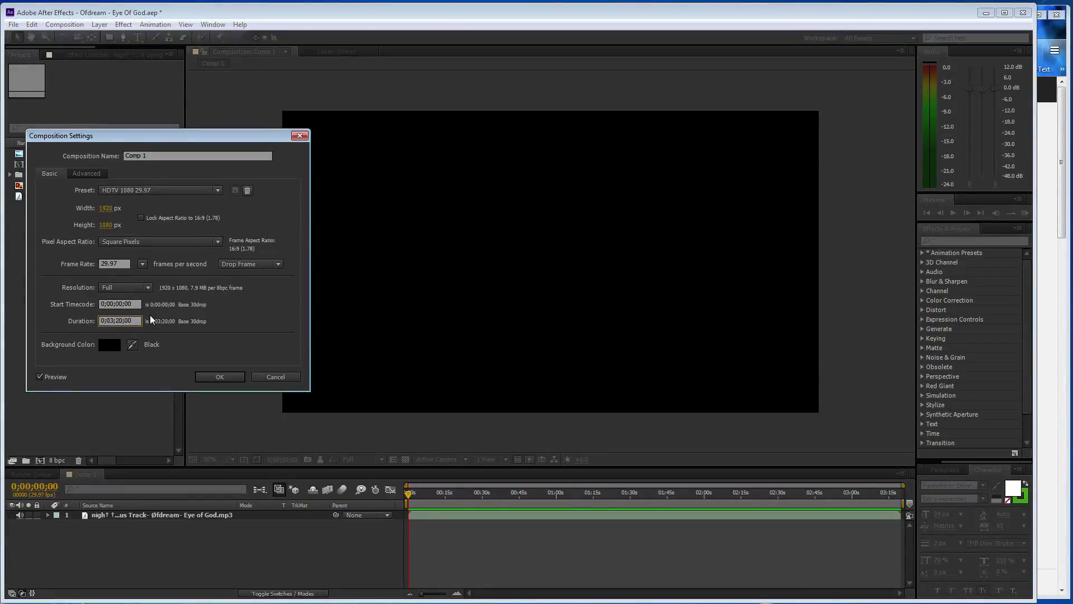
click(219, 376)
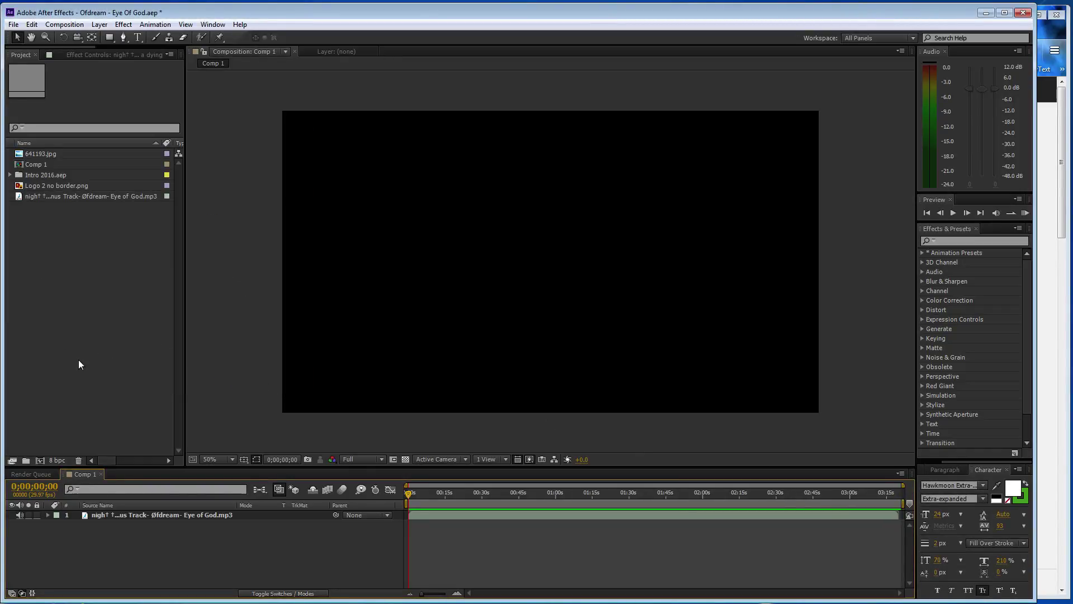
key(ctrl+s)
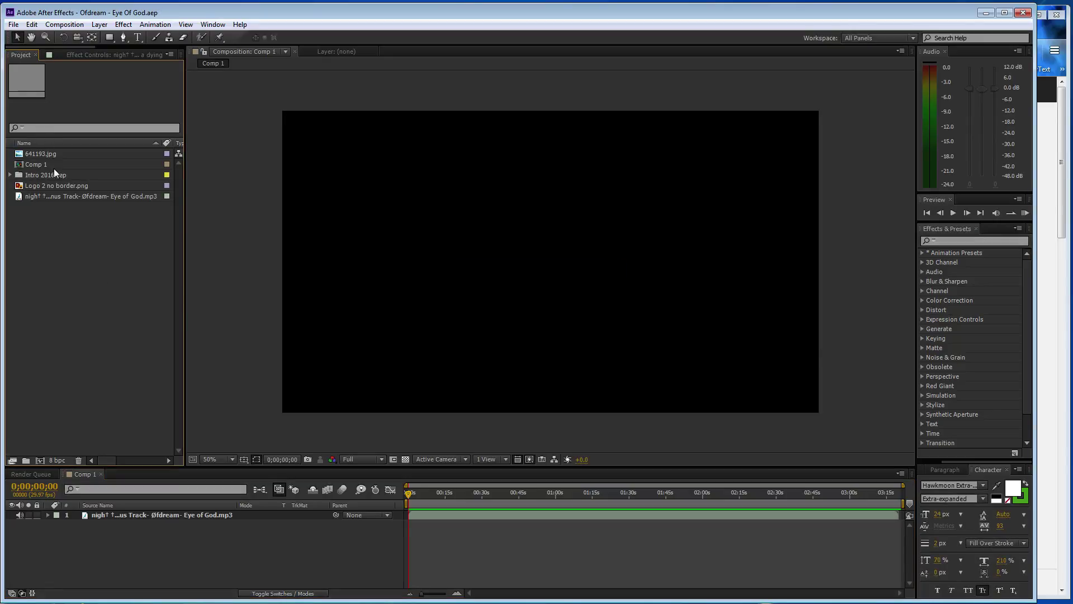
Add 641193.jpg as a layer above the audio track and scale it down to just cover the composition frame.
click(56, 155)
drag(111, 358, 141, 511)
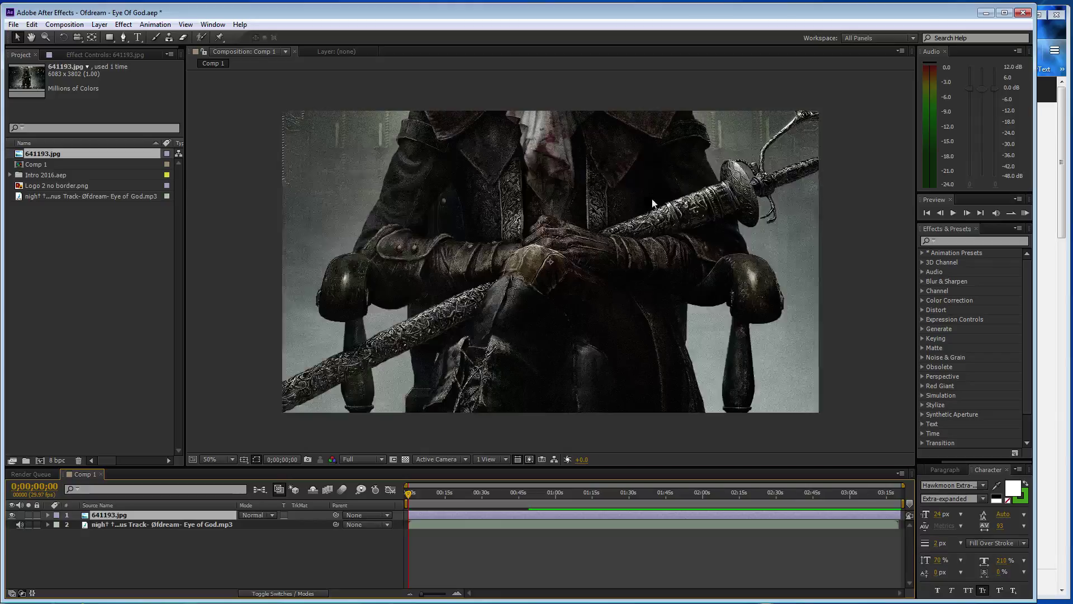
scroll(756, 280, down, 2)
drag(765, 388, 632, 308)
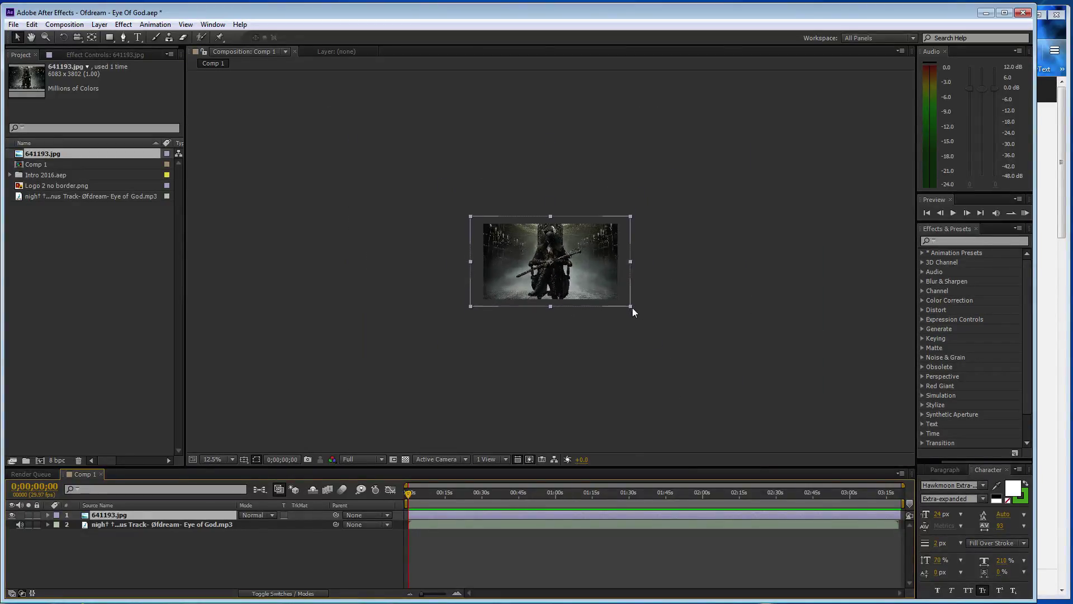
key(period)
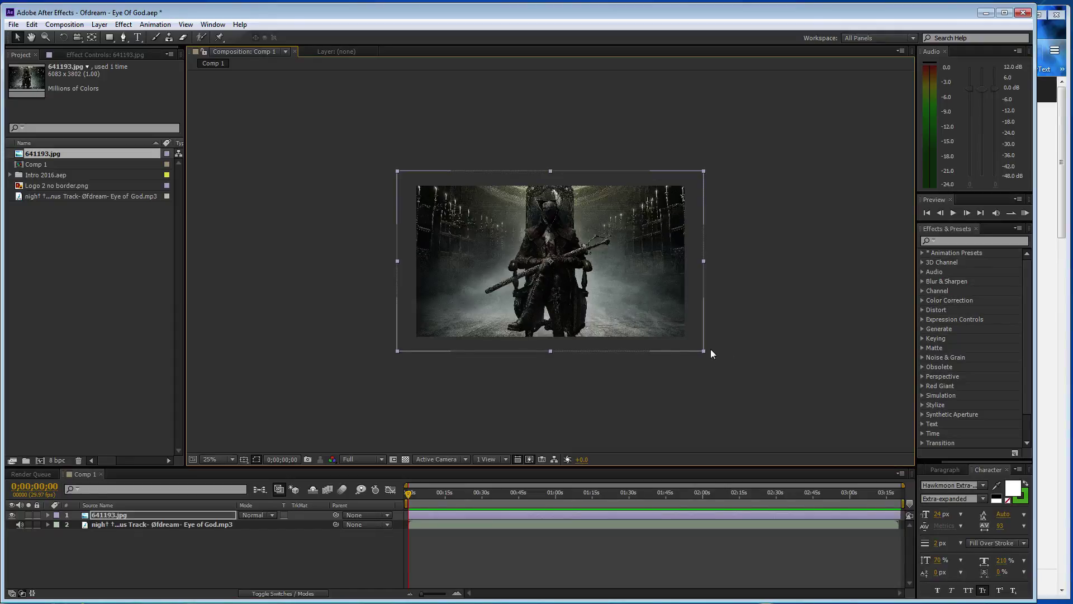
drag(703, 350, 691, 340)
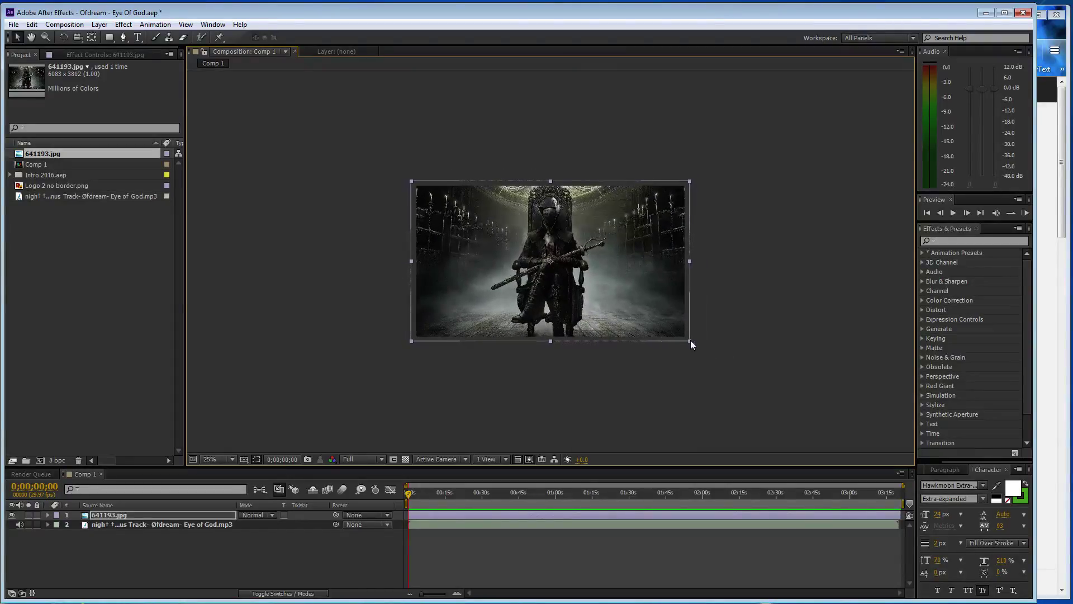
key(period)
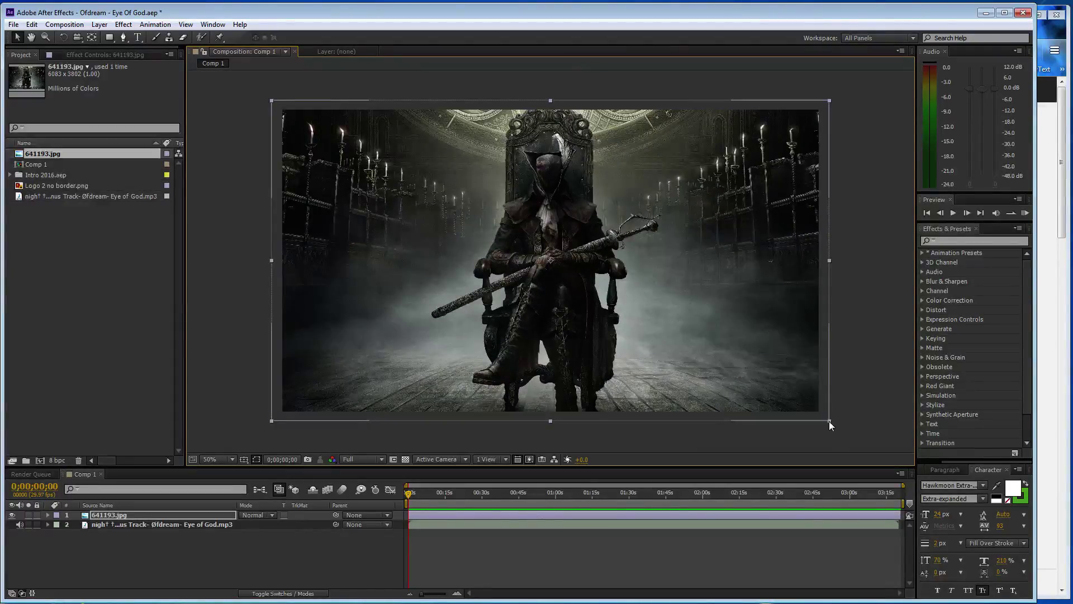
drag(830, 421, 821, 416)
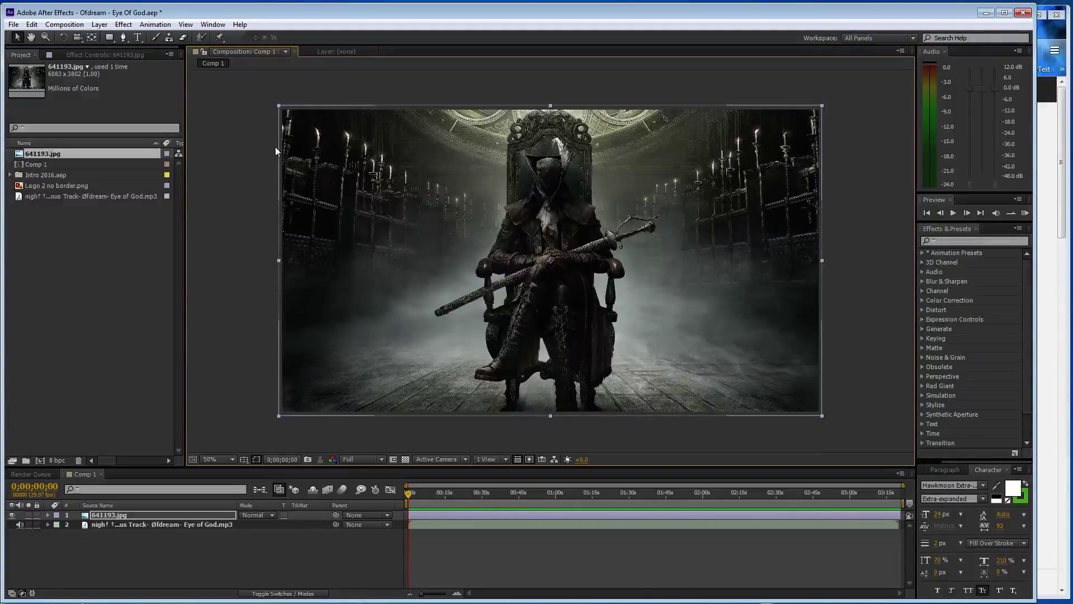
Add Logo 2 no border.png as the uppermost layer and scale it down to a small watermark.
click(77, 285)
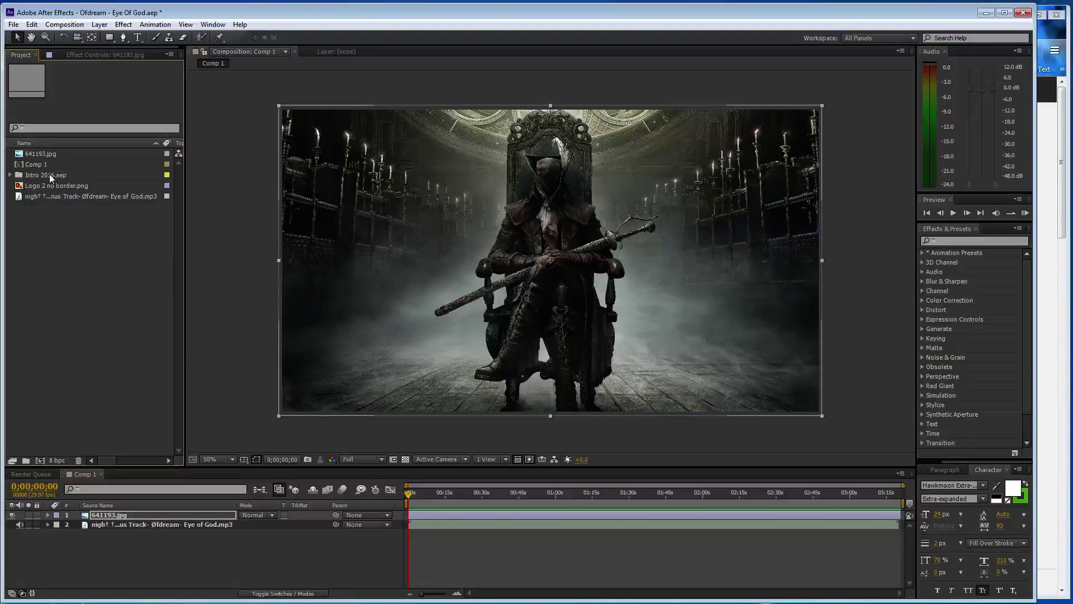
click(66, 187)
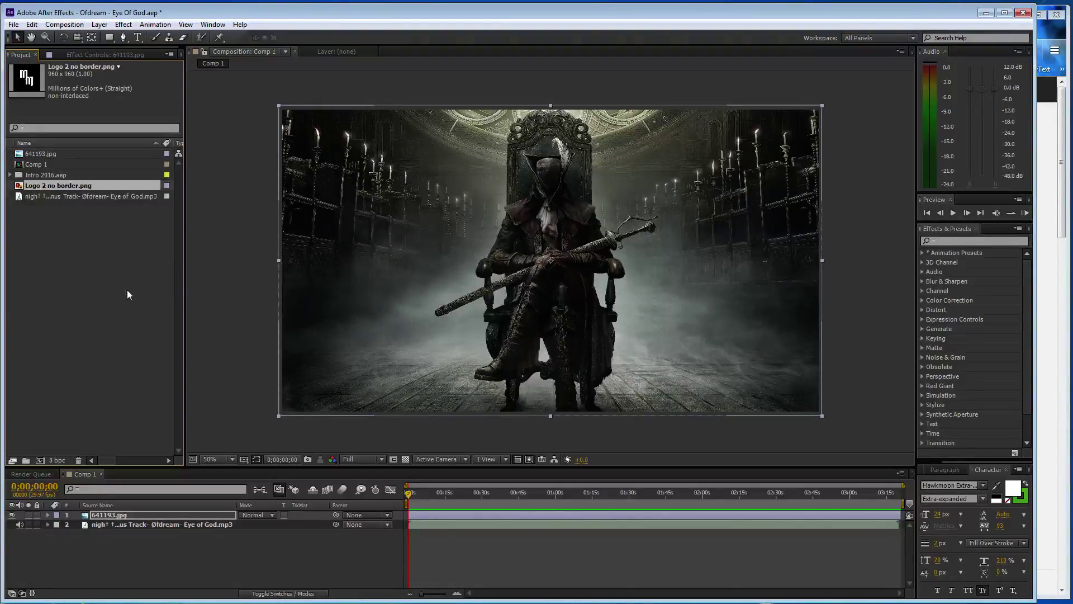
drag(128, 294, 187, 512)
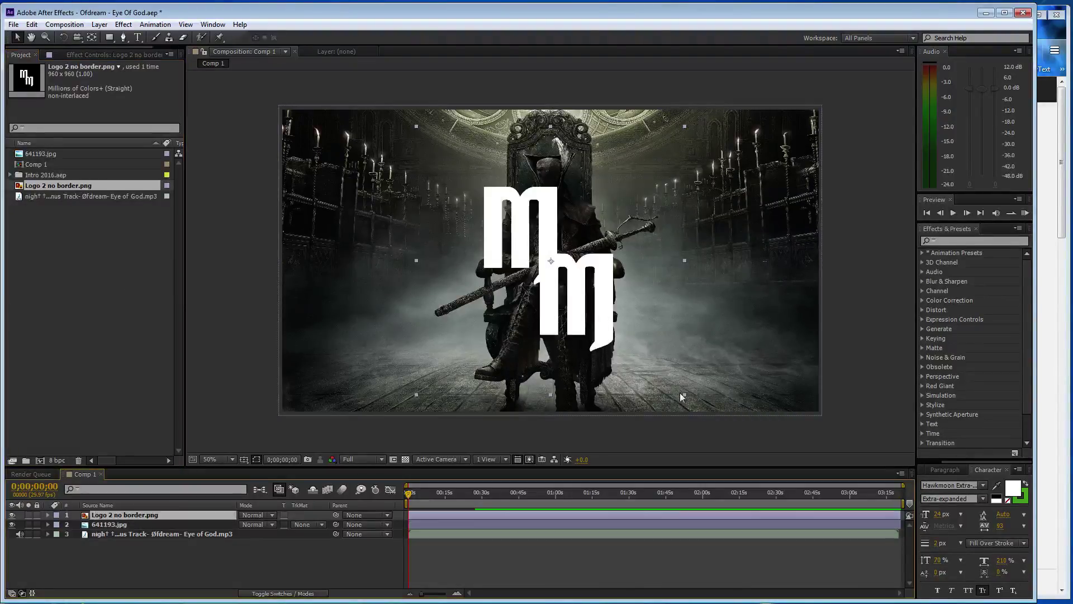
drag(685, 393, 561, 272)
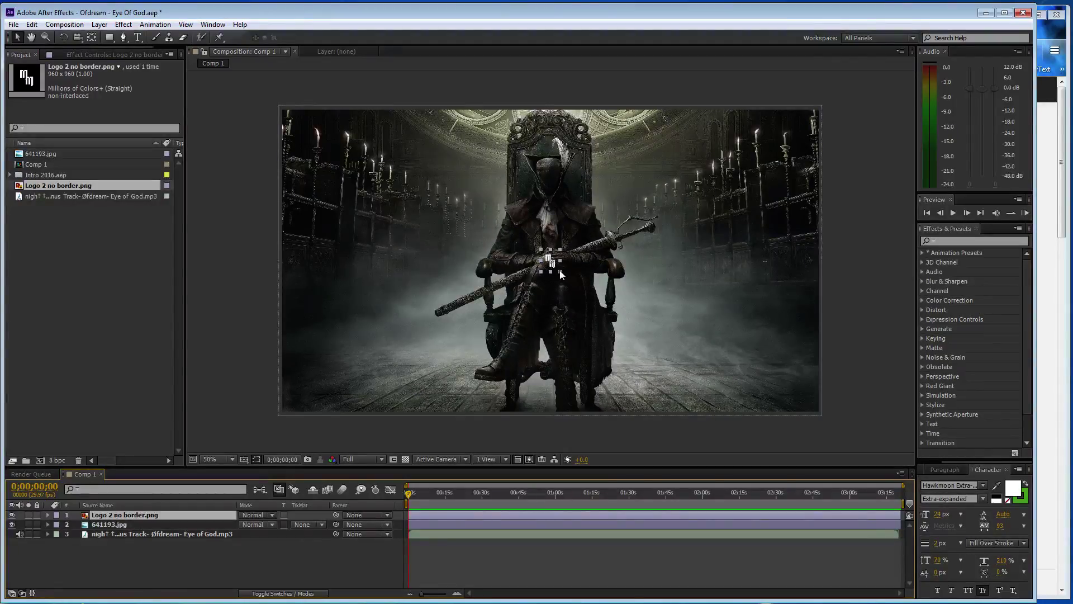
Move the small logo into the upper-left corner of the background image and deselect it.
drag(540, 252, 298, 399)
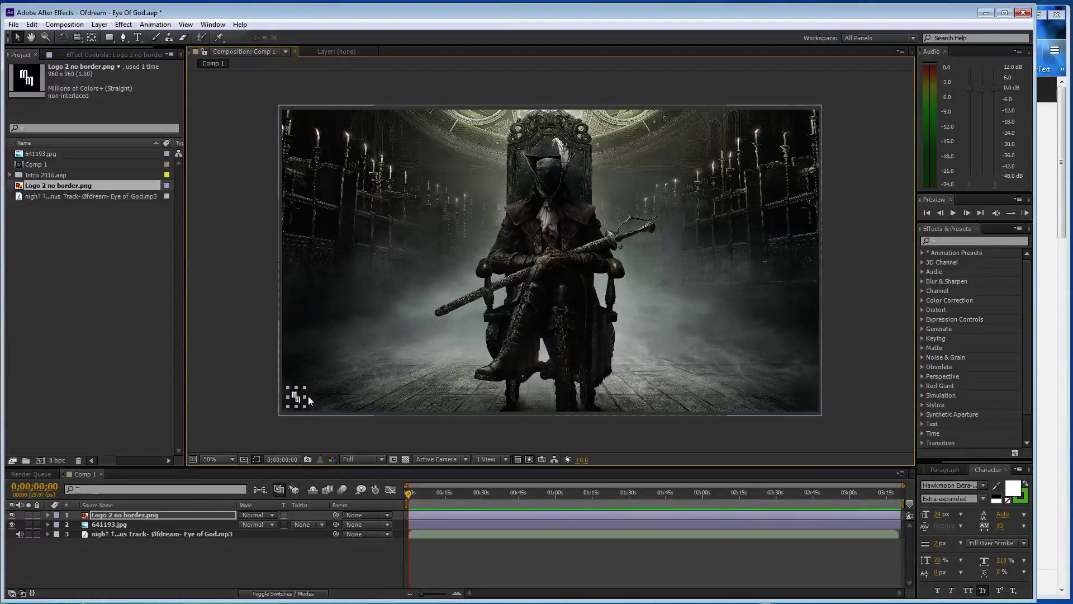
drag(297, 399, 298, 128)
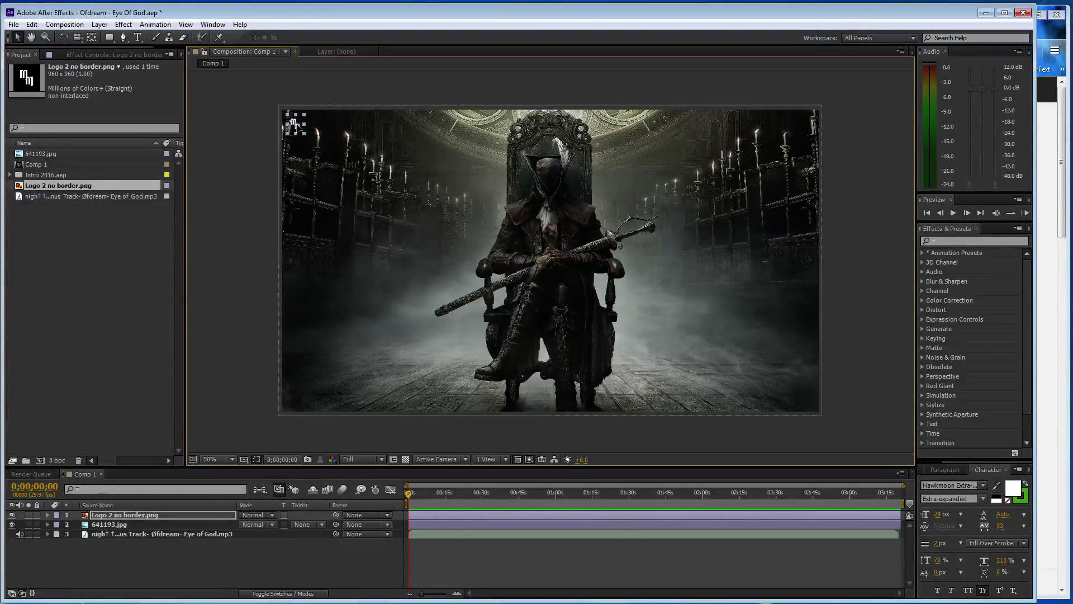
click(236, 196)
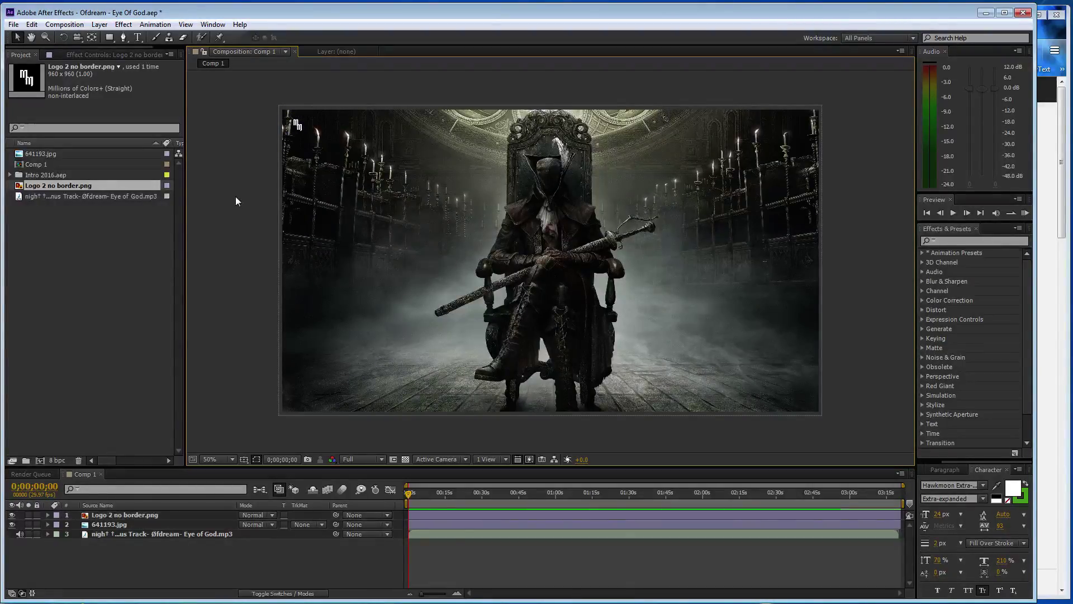
Shift the logo closer to the image's upper-left corner.
scroll(291, 154, up, 1)
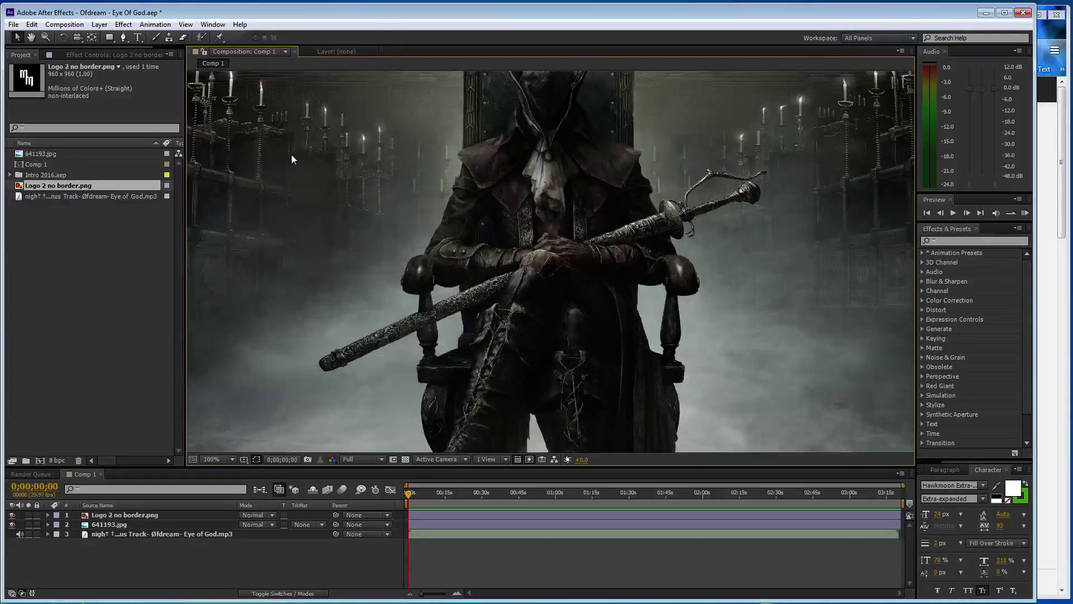
key(space)
drag(281, 156, 533, 329)
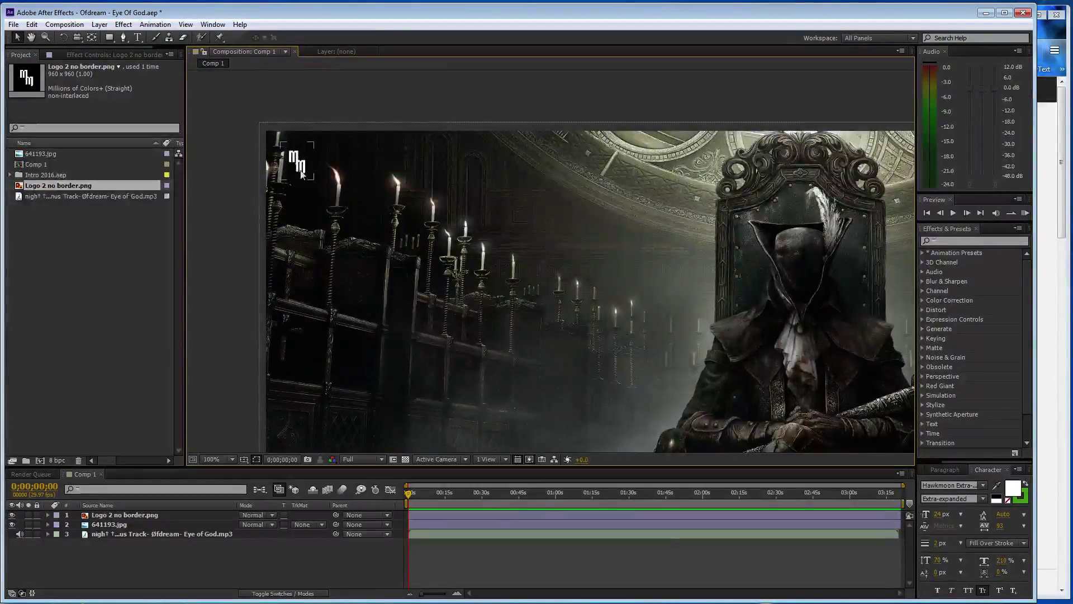
drag(300, 164, 287, 155)
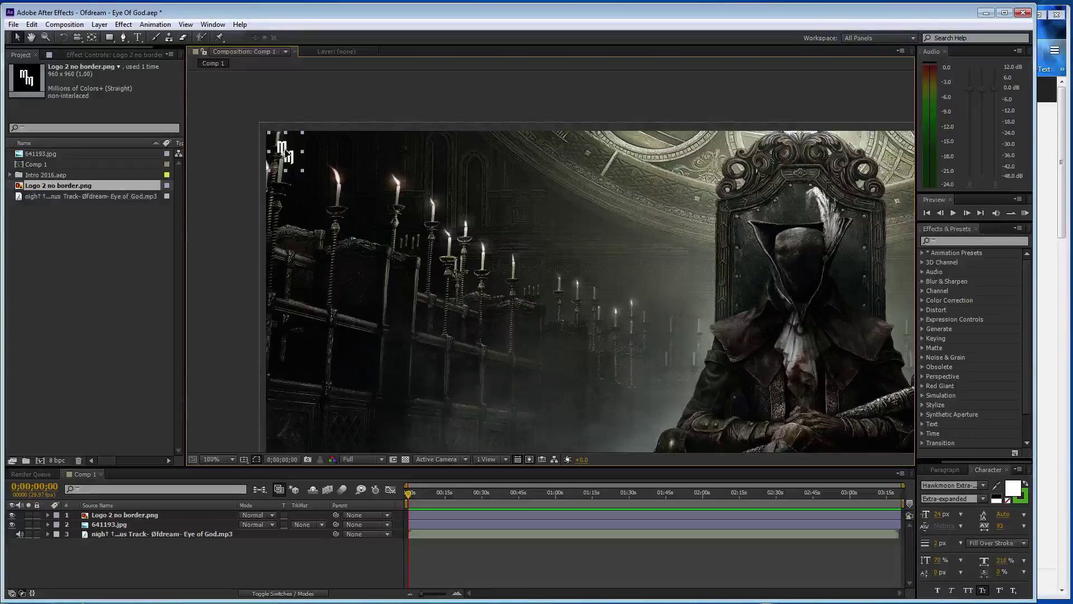
click(225, 199)
key(comma)
key(comma)
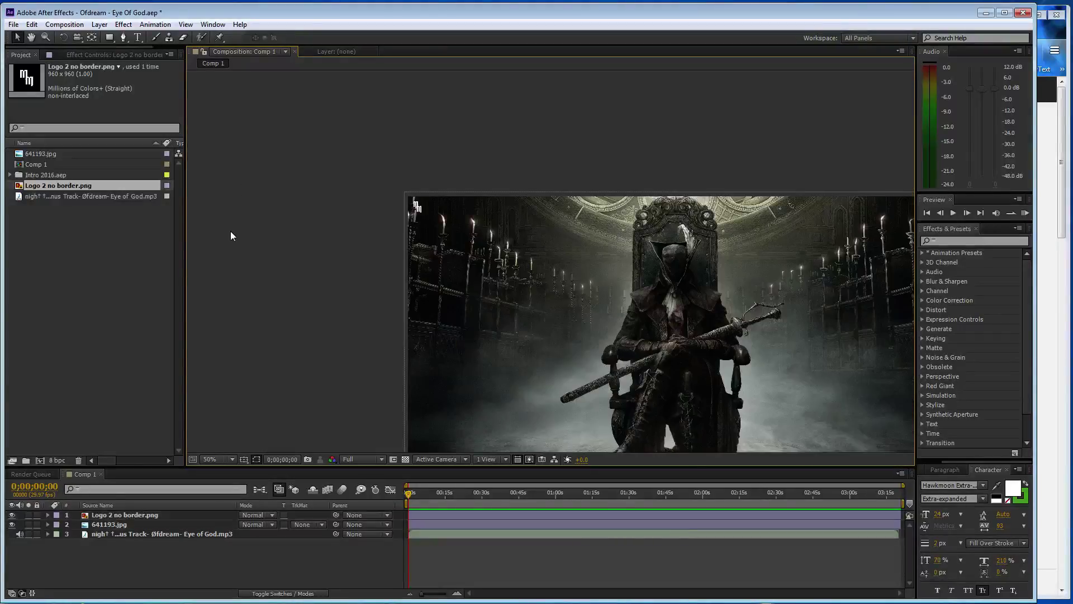
key(h)
drag(439, 352, 320, 261)
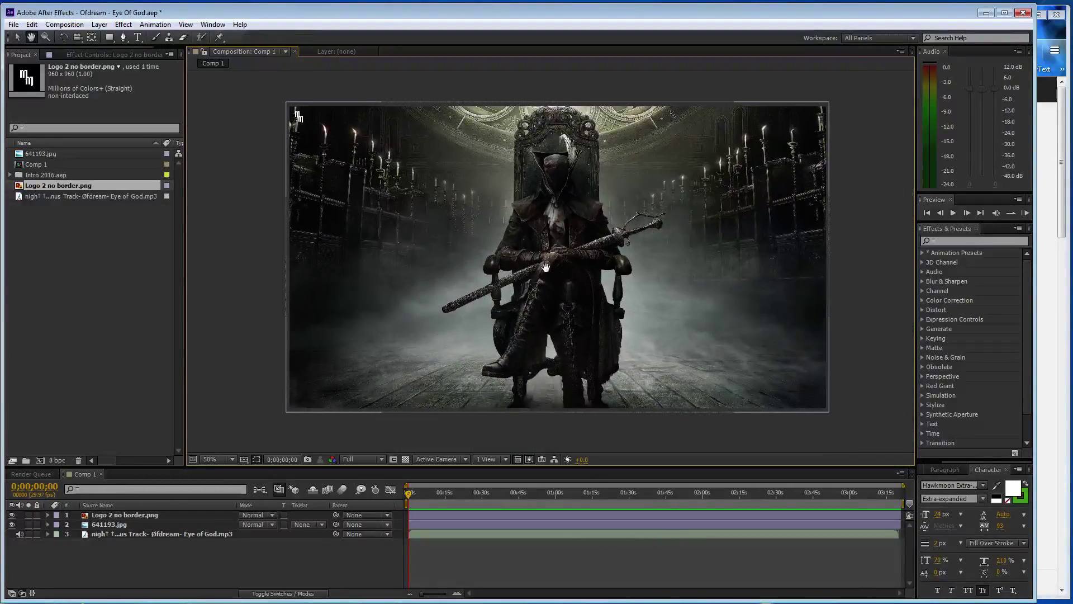
key(v)
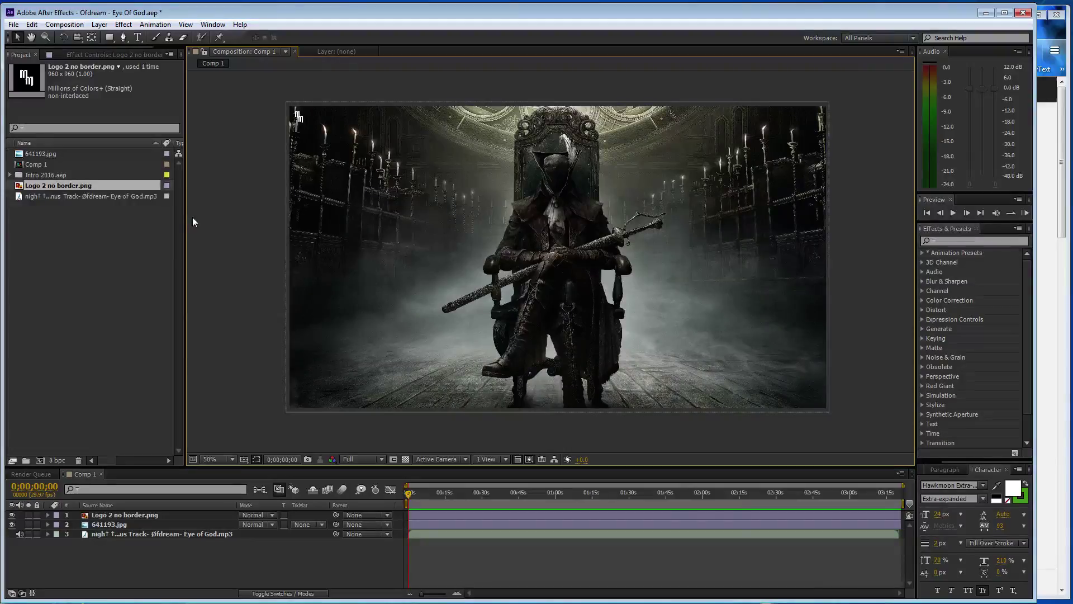
Shrink the logo slightly and tuck it tightly against the upper-left corner of the image.
click(309, 125)
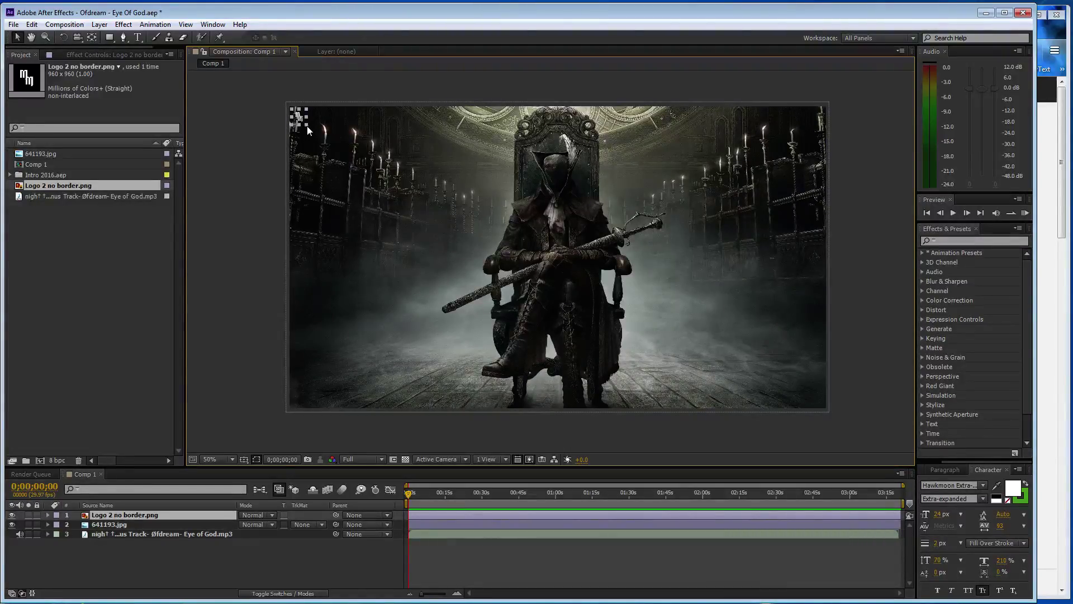
click(306, 126)
scroll(307, 125, up, 1)
key(space)
drag(307, 126, 491, 301)
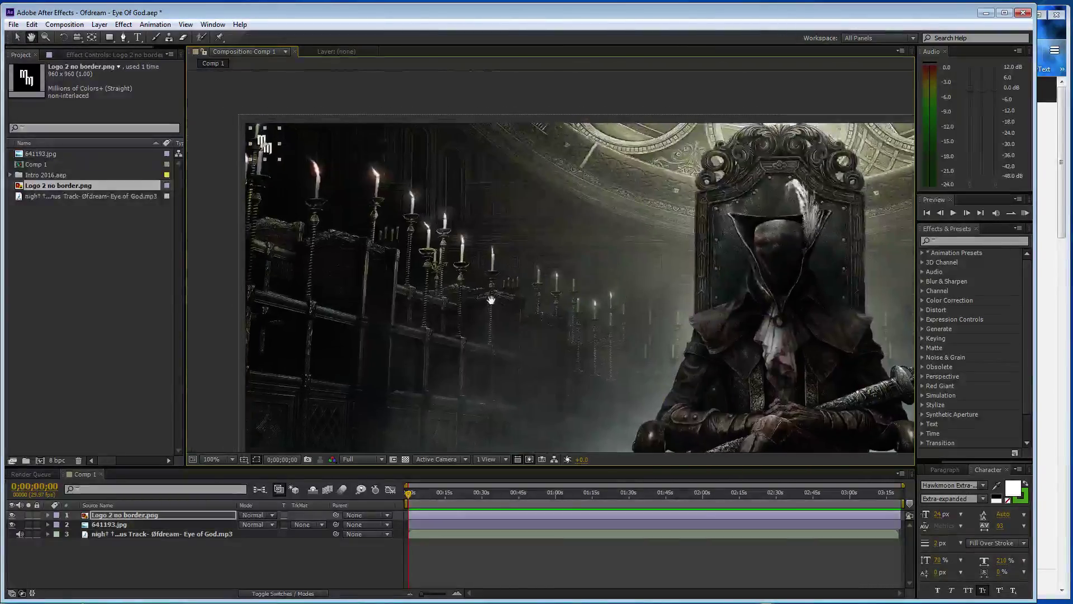
key(v)
drag(269, 147, 267, 145)
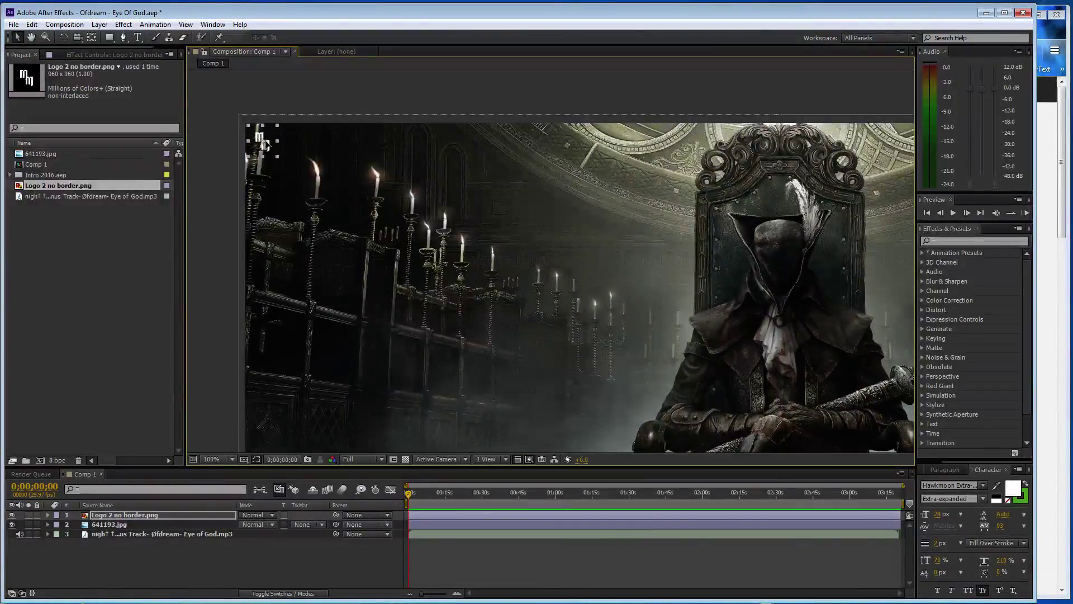
click(198, 232)
key(comma)
key(h)
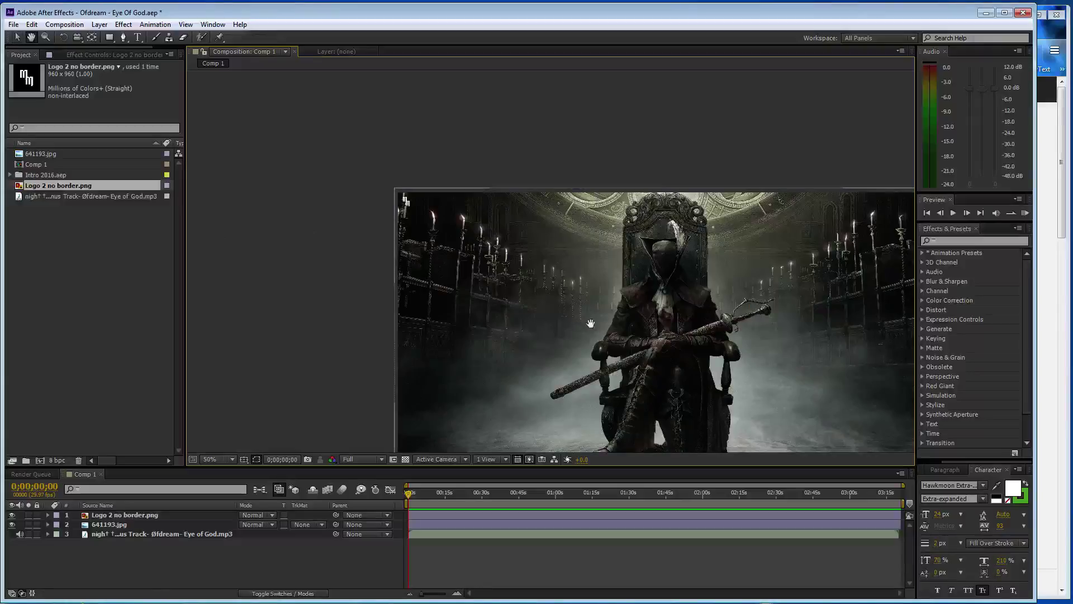
drag(590, 323, 548, 296)
Move the logo slightly inward to leave a small margin from the image's upper-left edges, and select its layer.
key(period)
key(period)
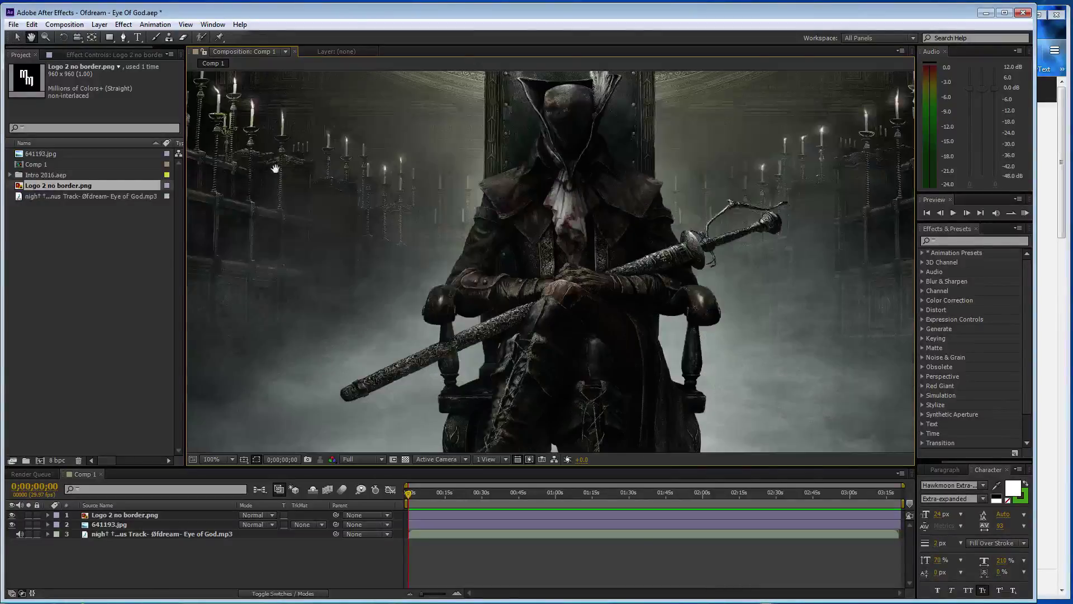
drag(275, 168, 513, 353)
key(v)
drag(305, 200, 312, 208)
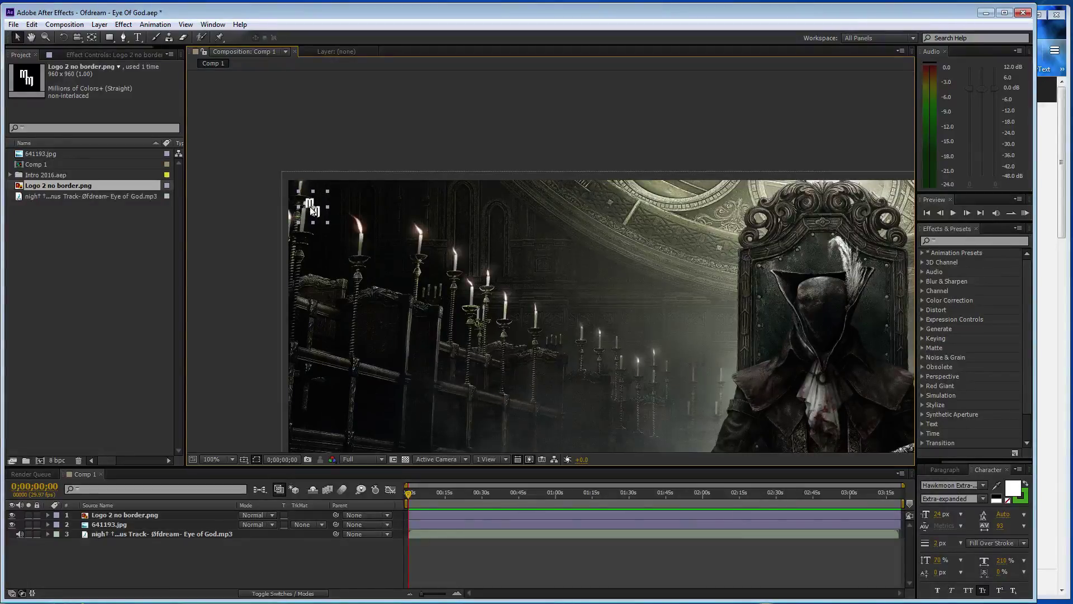
click(239, 223)
scroll(499, 281, down, 1)
key(space)
drag(671, 360, 583, 276)
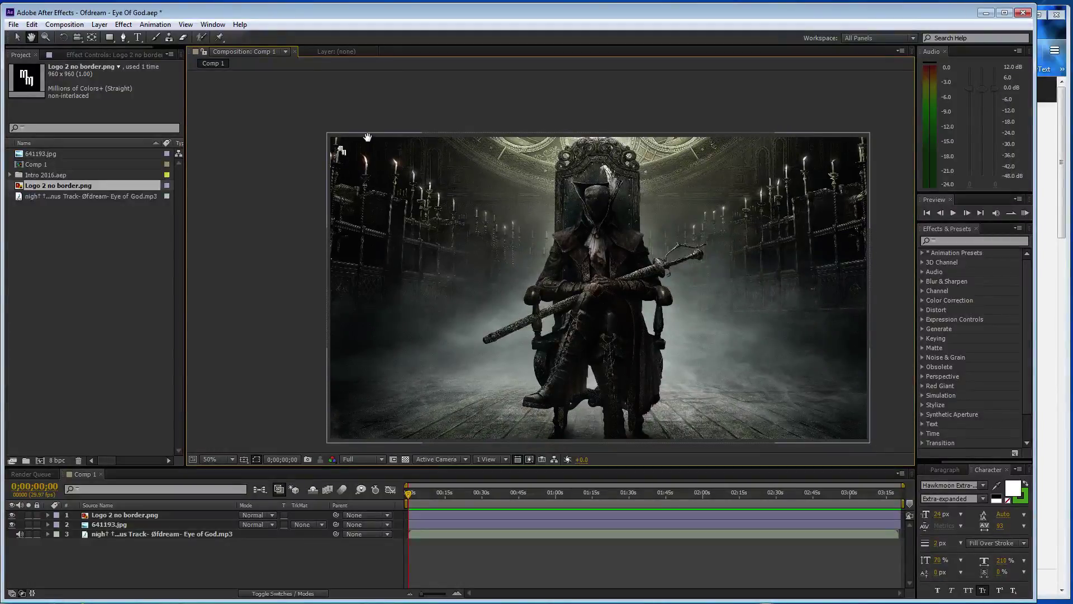
key(v)
click(139, 517)
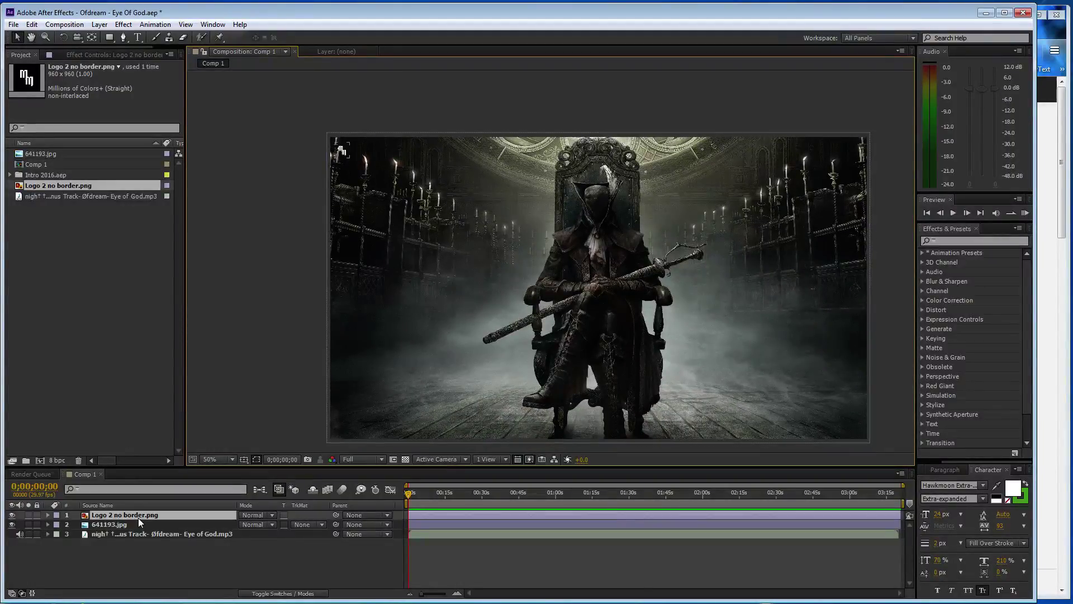
Nudge the logo closer to the background image's upper-left corner, deselect it and save the project.
key(period)
key(space)
drag(286, 167, 467, 333)
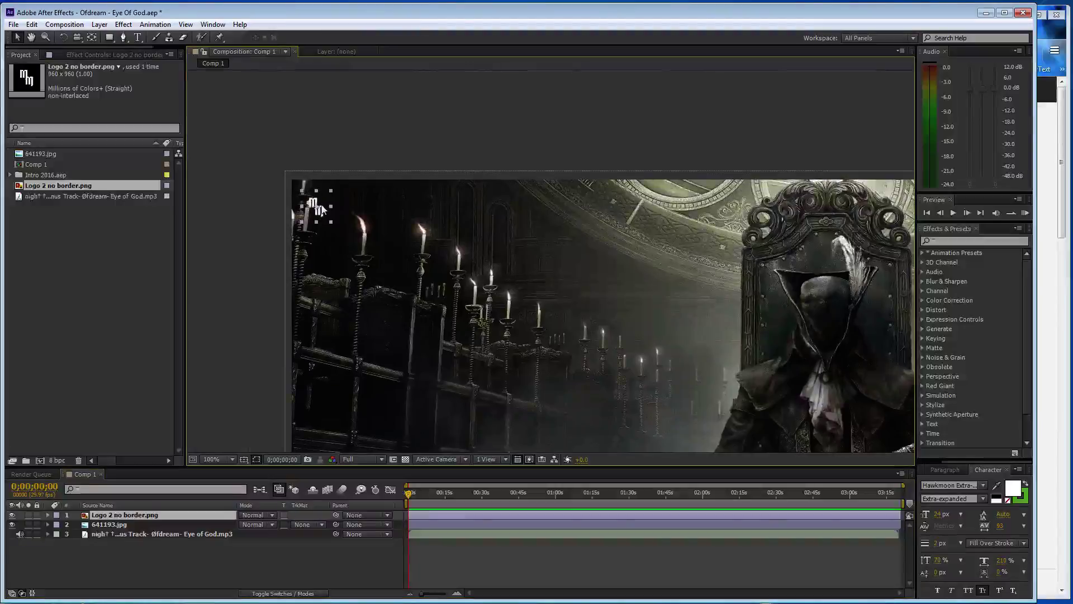
drag(317, 207, 311, 201)
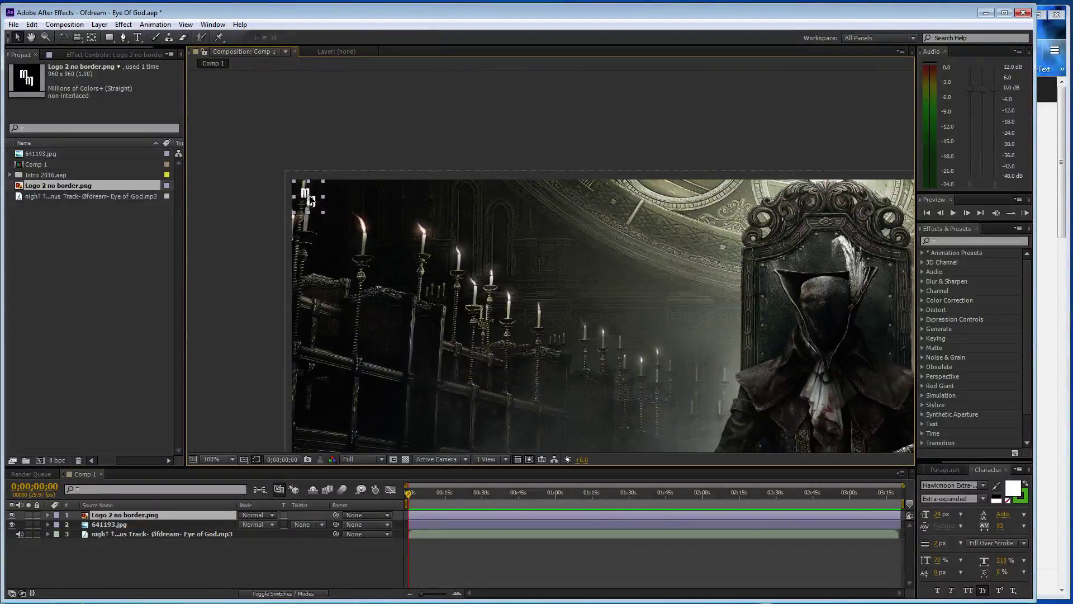
click(233, 233)
key(comma)
key(h)
drag(679, 350, 569, 259)
key(ctrl+s)
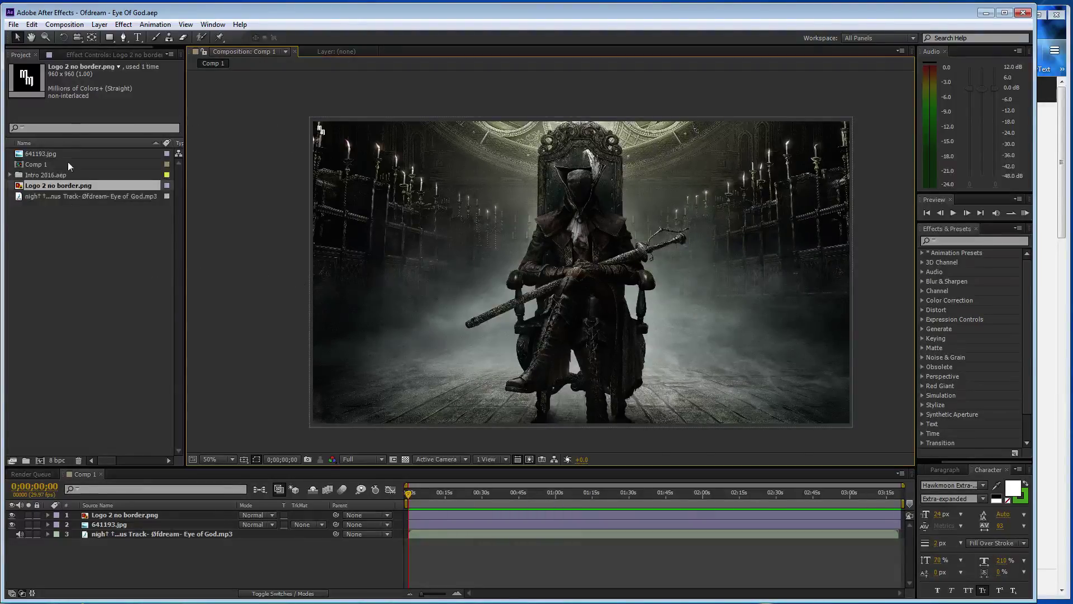
Move the logo from the upper-left to the lower-left corner of the background image and deselect it.
click(137, 514)
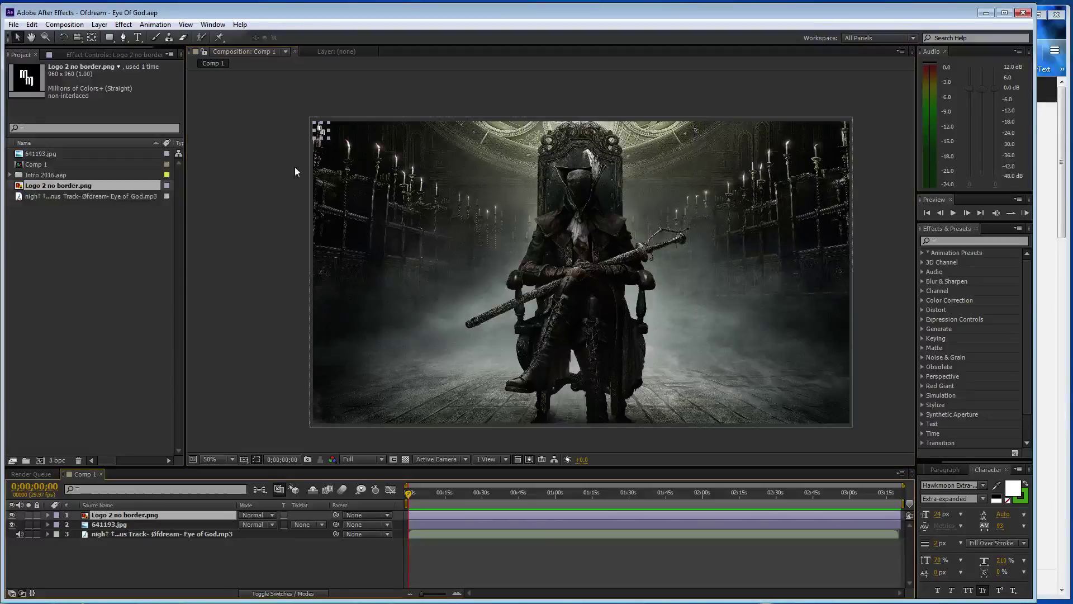
drag(322, 132, 325, 411)
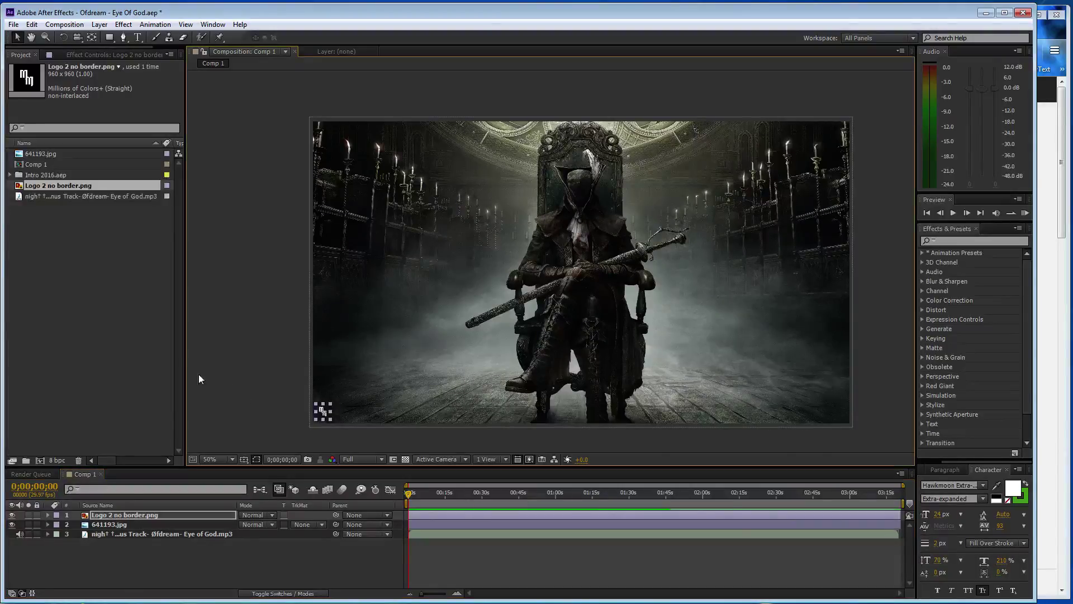
click(233, 370)
key(period)
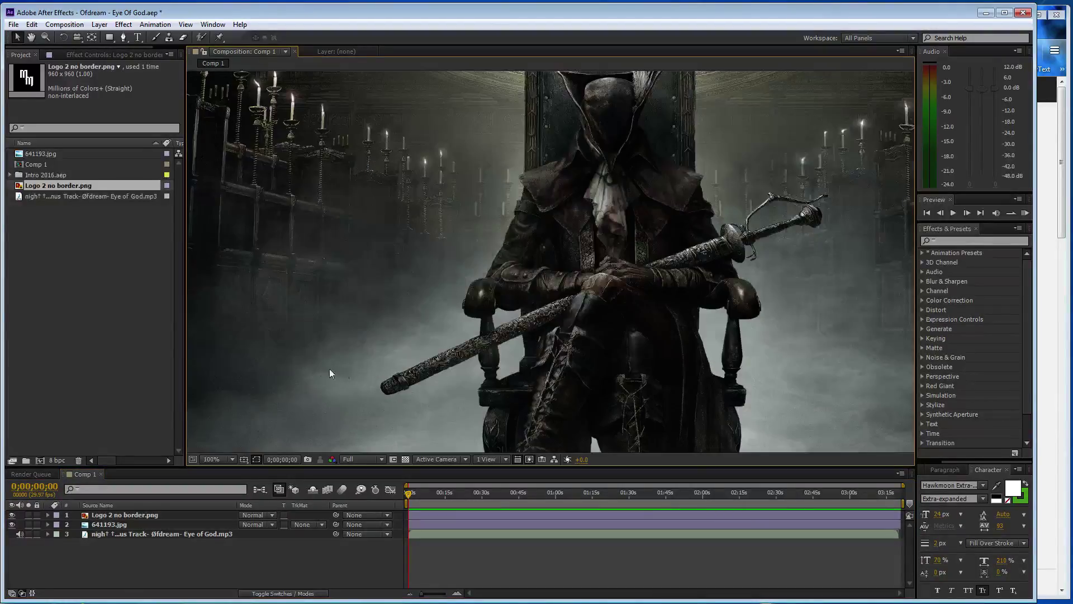
key(h)
drag(330, 369, 446, 246)
key(comma)
key(v)
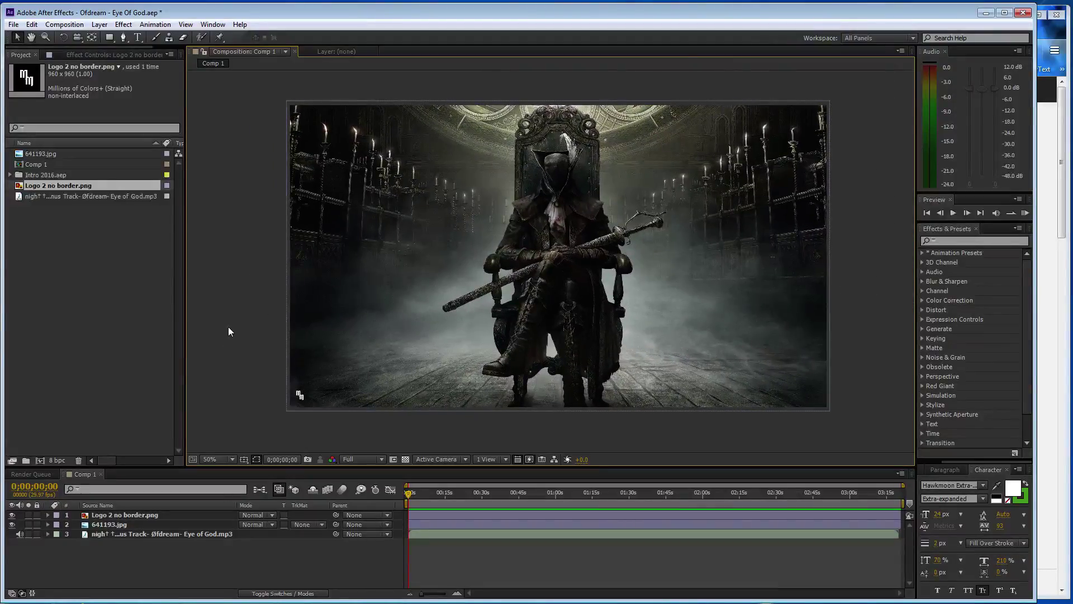
Create a black 1920 x 1080 px solid layer named Eq.
key(period)
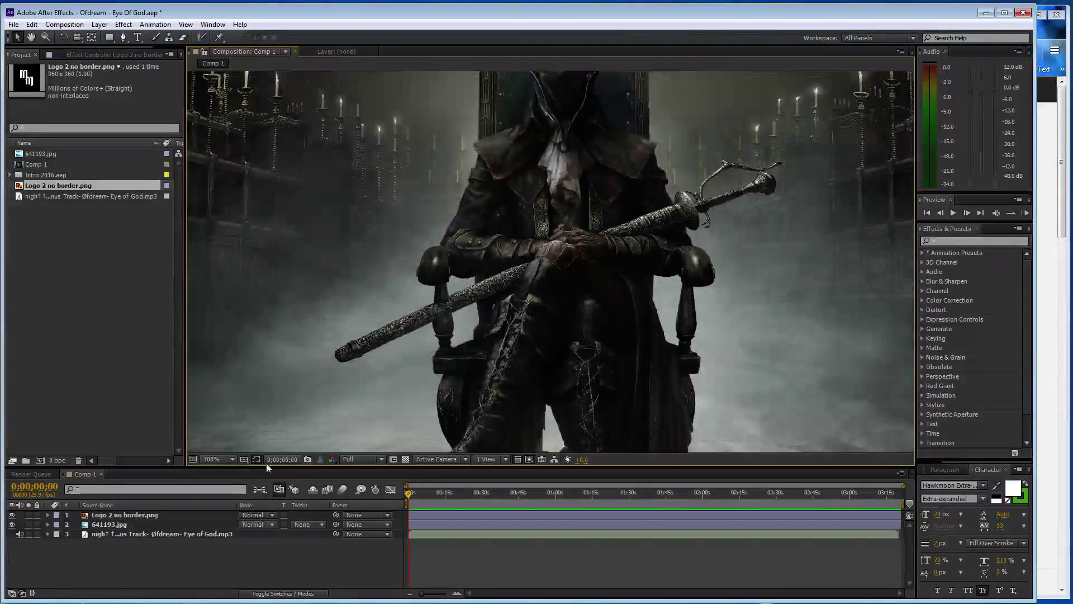
key(ctrl+y)
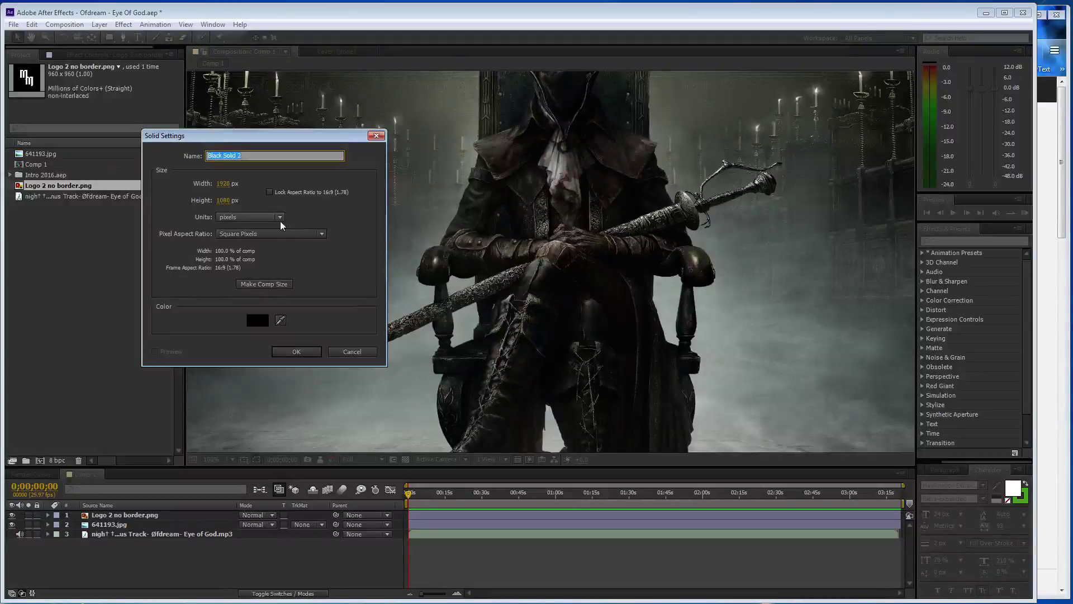
text(Eq)
click(295, 351)
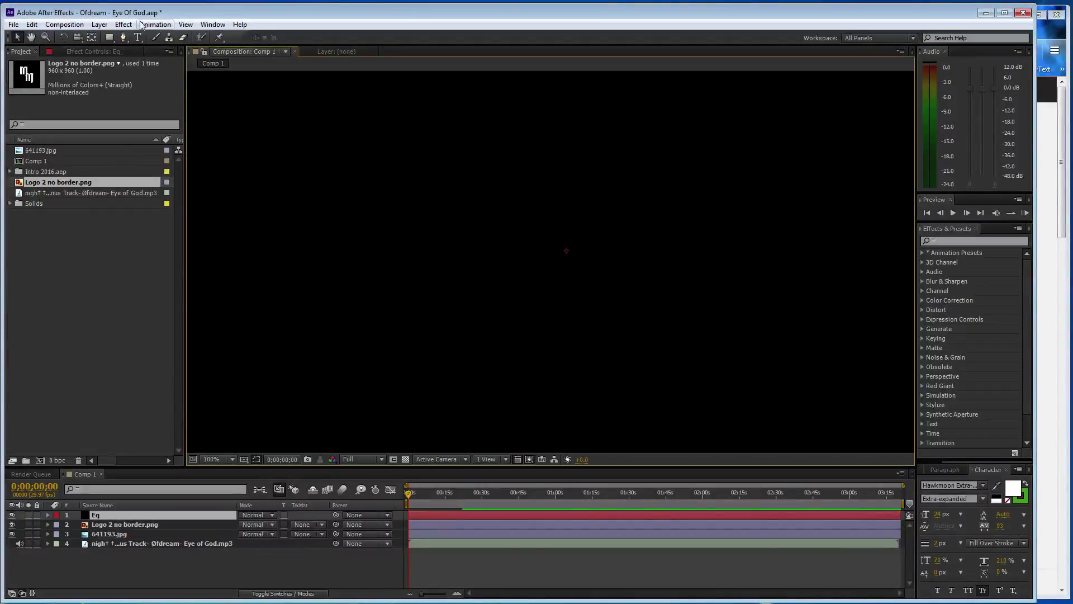
Apply the Audio Spectrum effect to the Eq solid and set its audio layer to the Eye of God track.
click(124, 26)
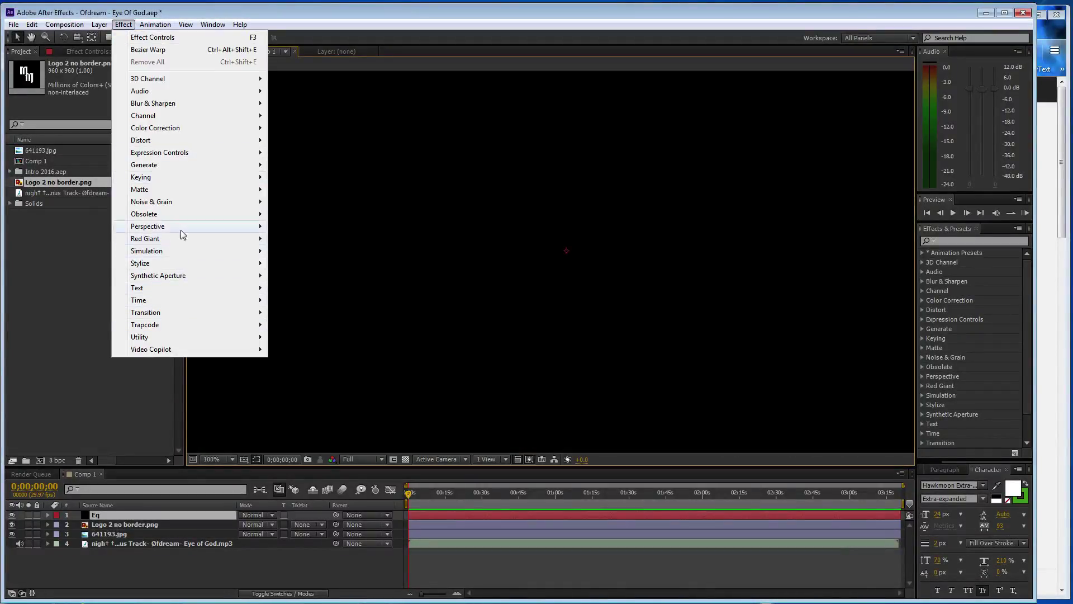
mouse_move(186, 166)
click(327, 192)
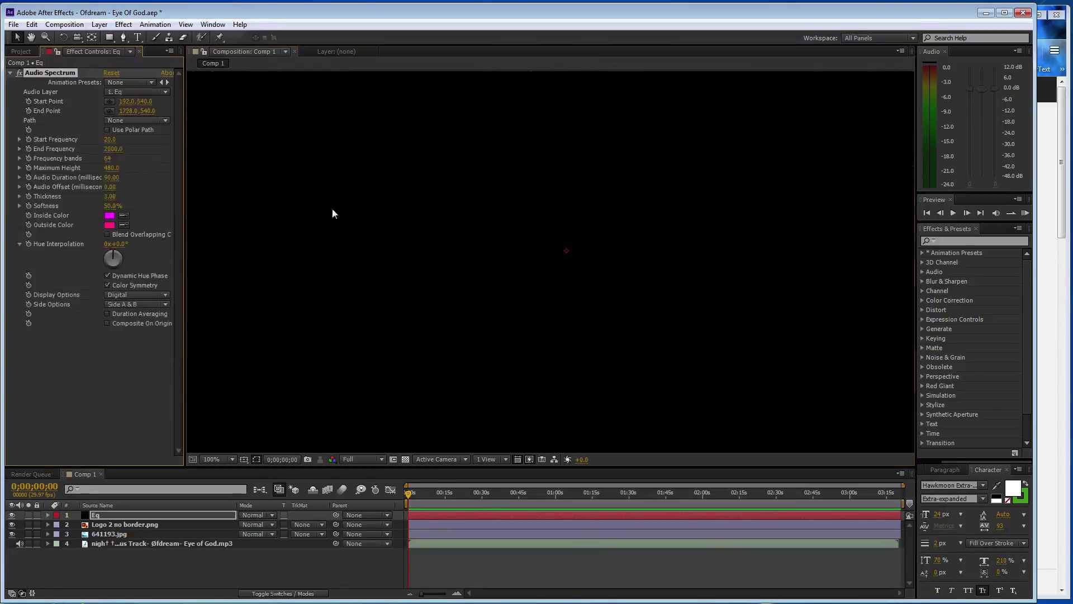
click(131, 91)
click(159, 162)
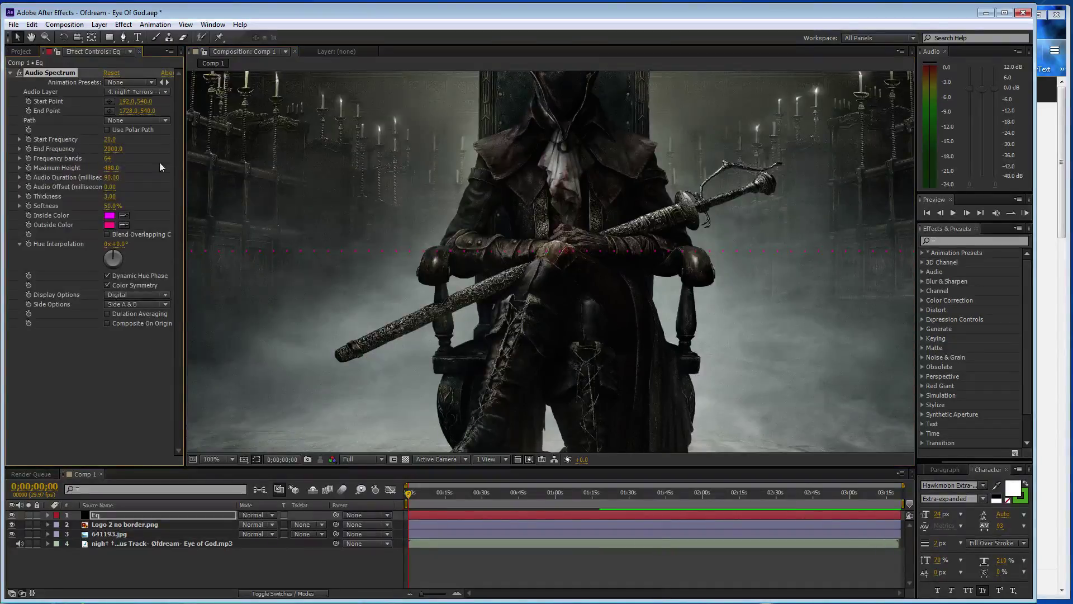
Go to 0;01;12;14 and draw an open mask path on Eq along the upper edge of the cane, left of the hands.
drag(408, 498, 586, 498)
scroll(480, 333, up, 1)
key(space)
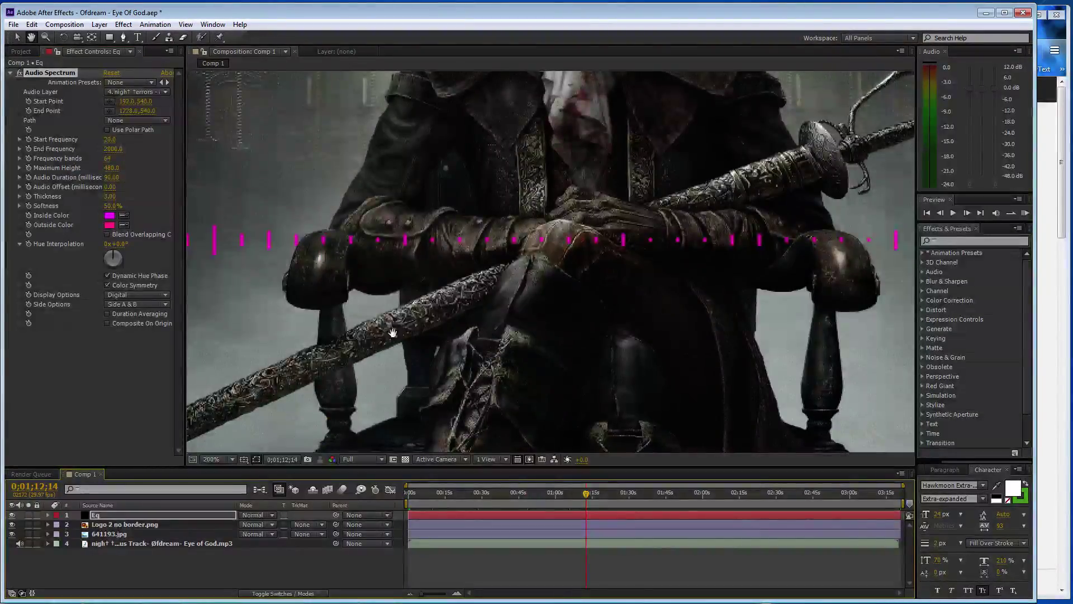
drag(386, 334, 468, 270)
key(g)
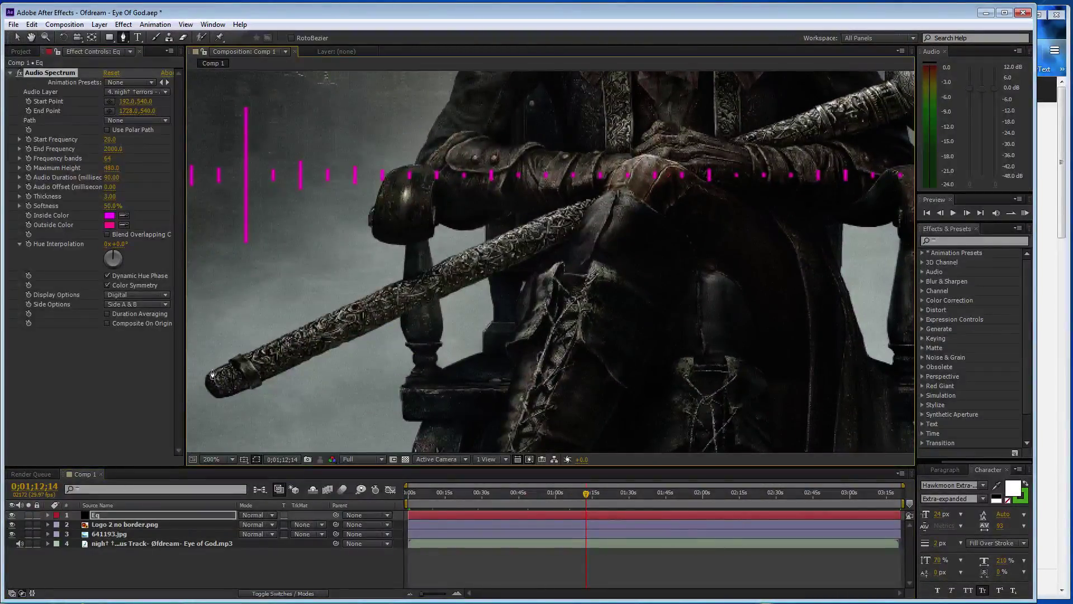
click(210, 373)
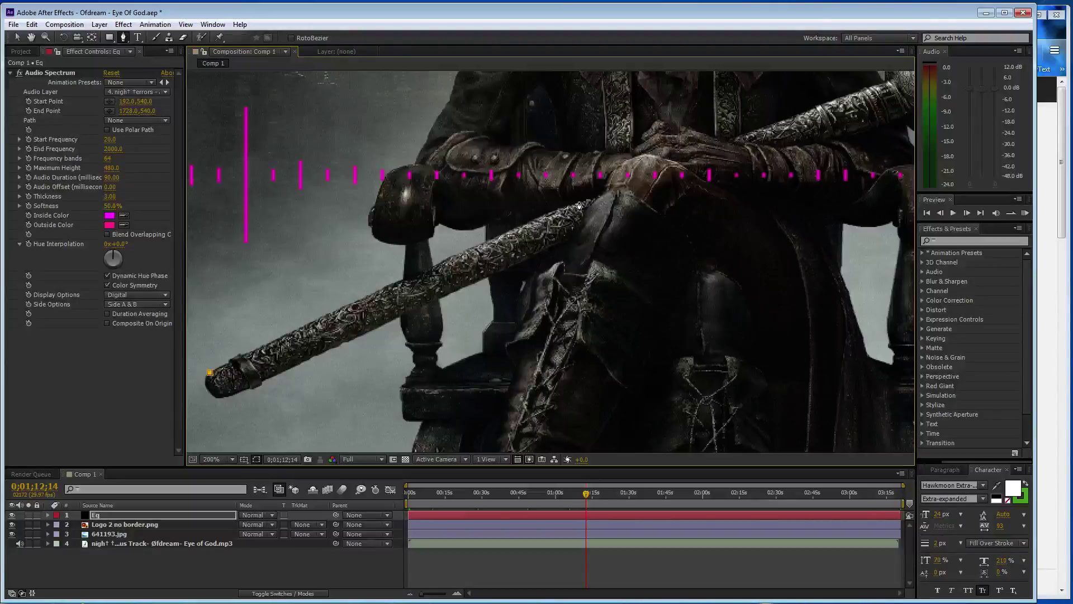
click(552, 214)
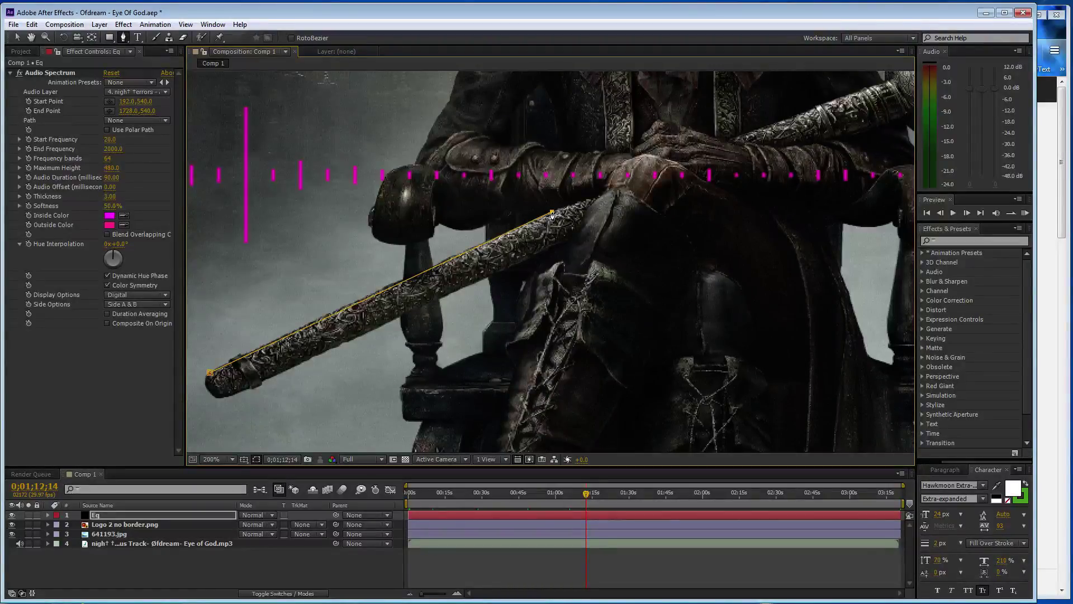
drag(554, 214, 583, 207)
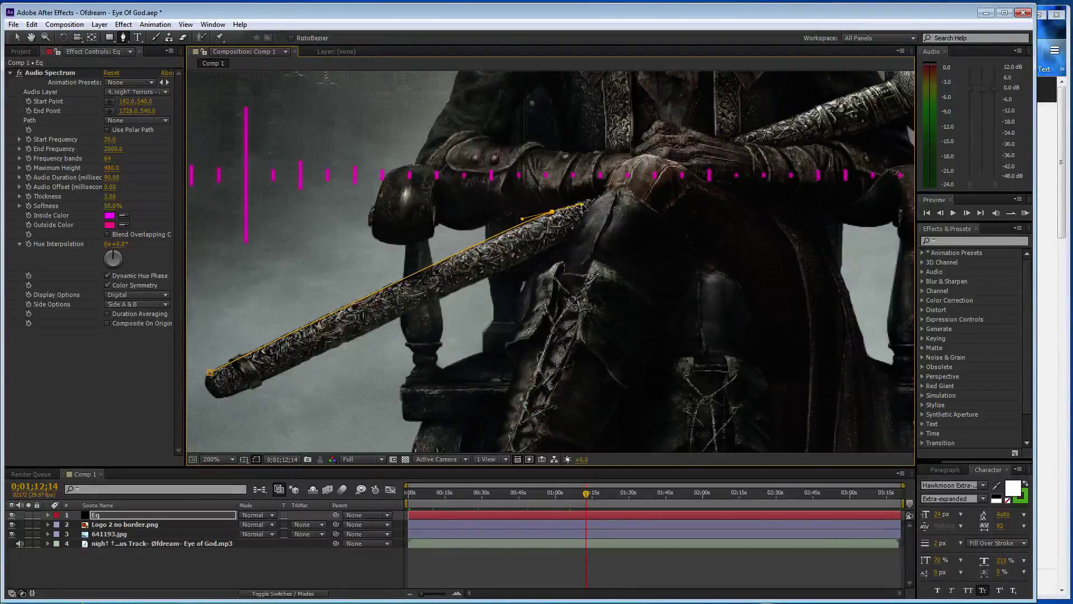
Set the Audio Spectrum path to Mask 1, start frequency to 650, end frequency to 1200 and frequency bands to 2000.
click(142, 119)
click(144, 149)
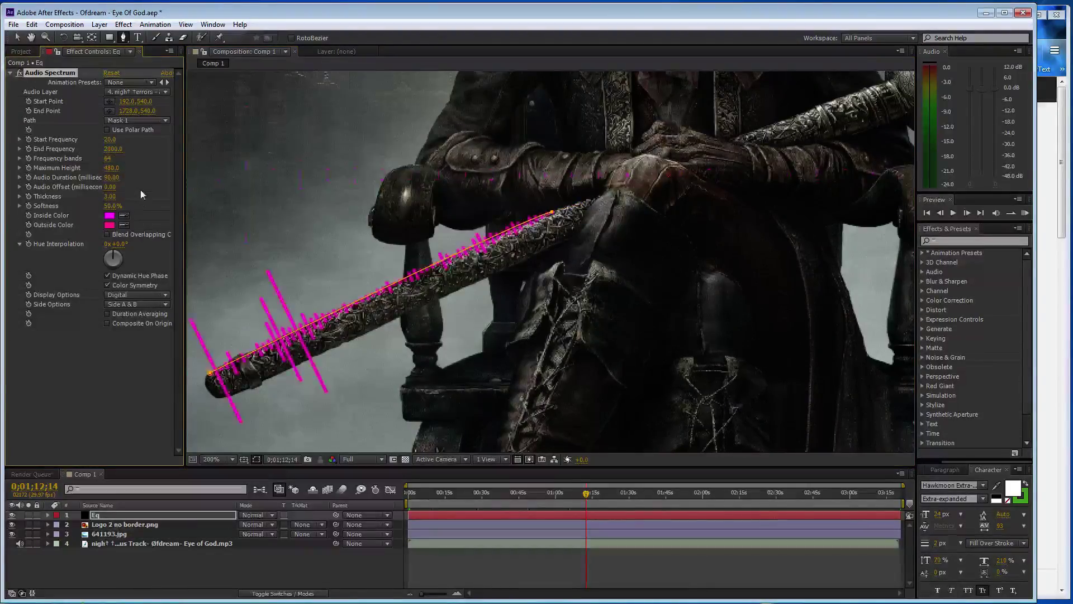
click(109, 140)
text(650)
click(111, 149)
text(120)
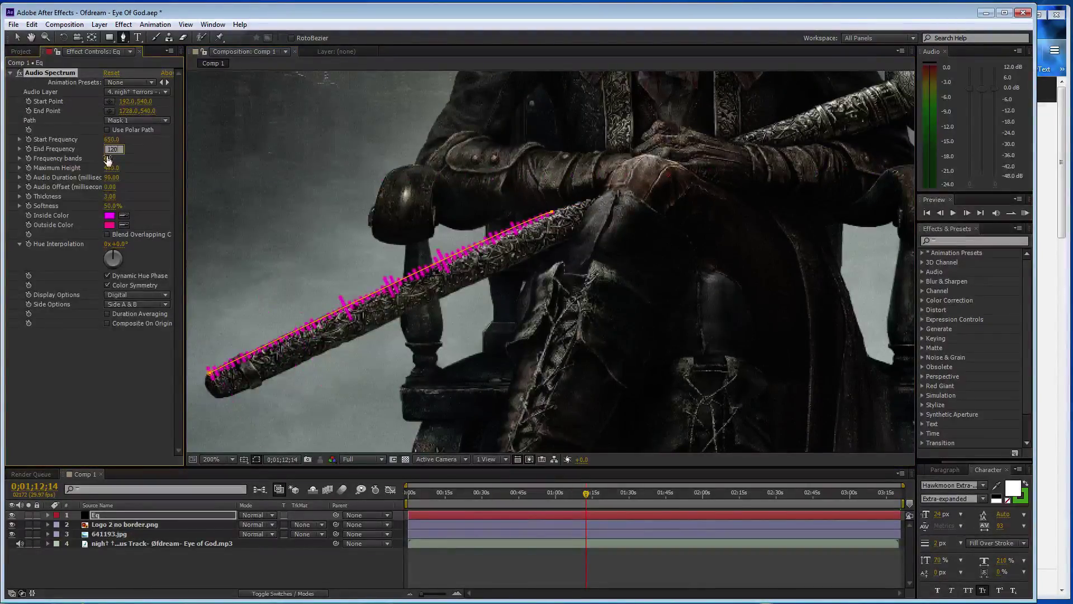
text(0)
click(109, 159)
text(200.0)
key(Return)
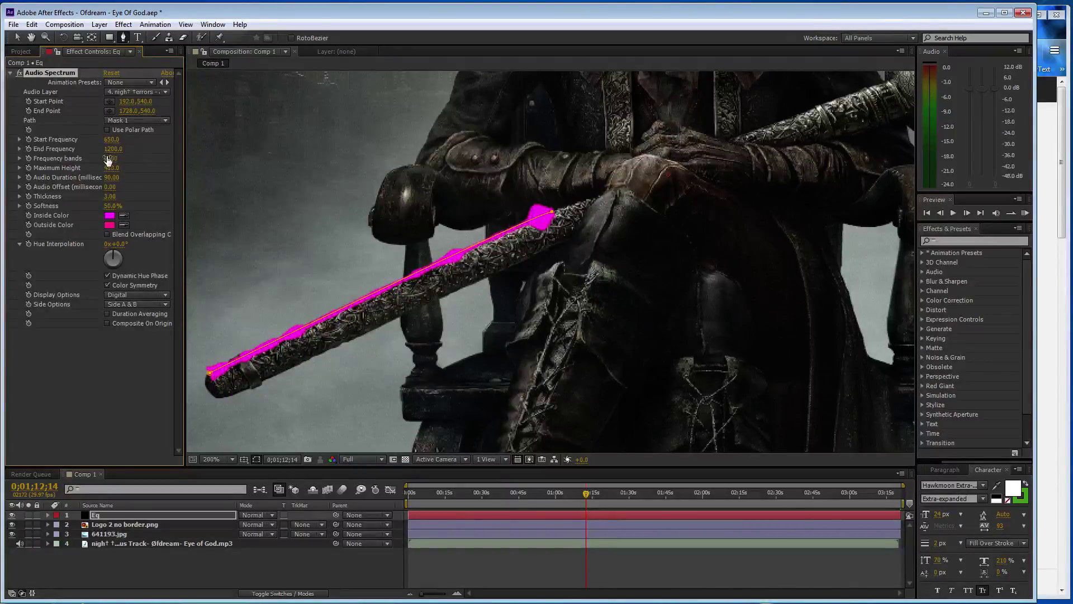
Limit the spectrum to Side A and set its end frequency to 1250.
click(140, 304)
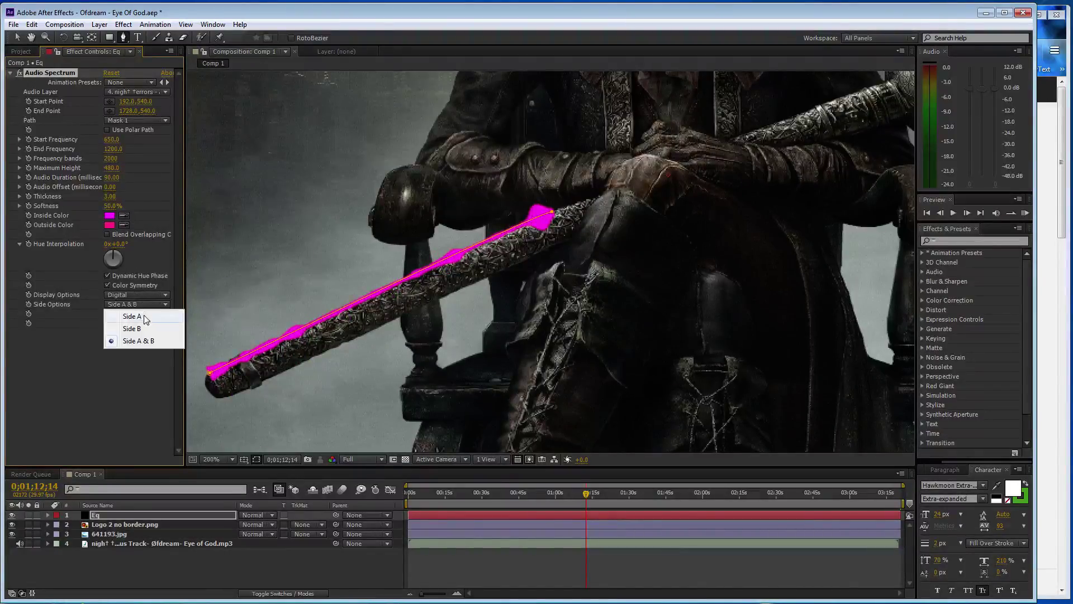
click(144, 315)
click(110, 148)
text(1250)
key(Return)
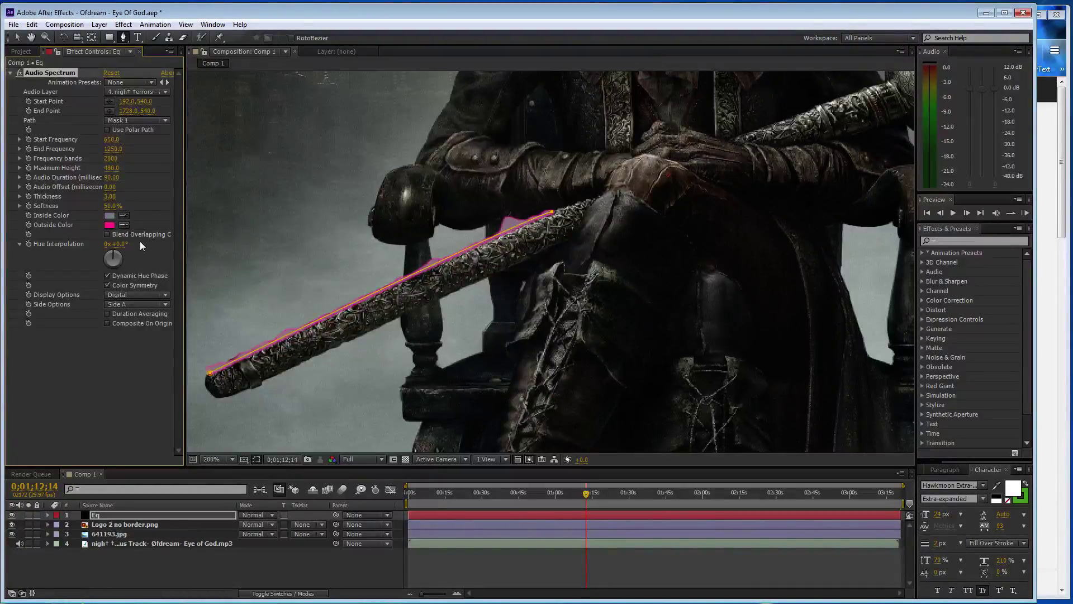
Match the spectrum's outside color to its grey inside color by sampling it.
click(124, 225)
click(111, 215)
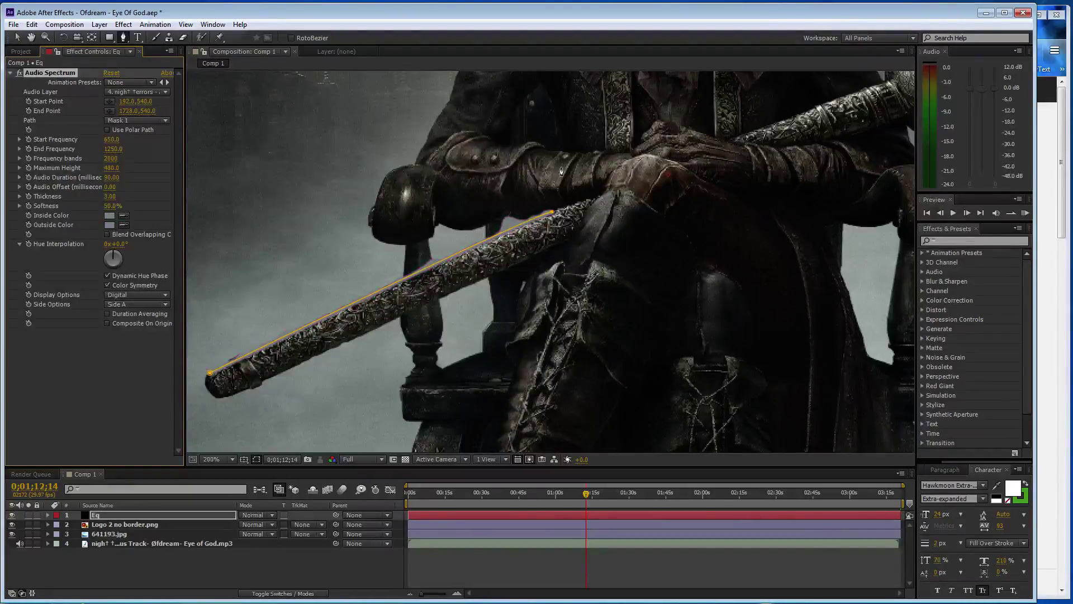
Search the effects for glow and apply the Stylize Glow effect to the Eq layer.
click(963, 242)
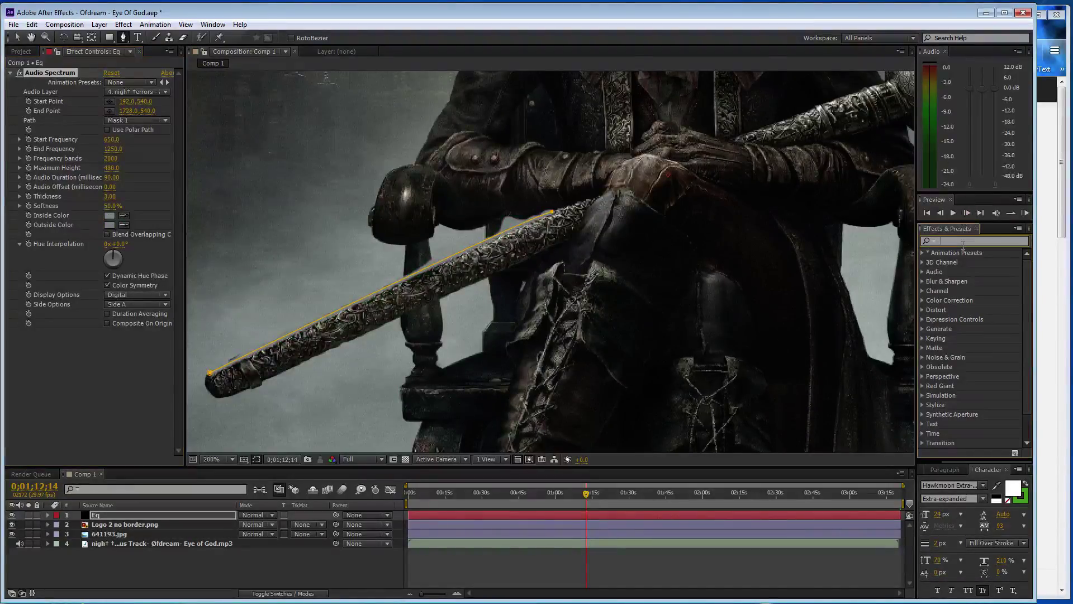
text(glow)
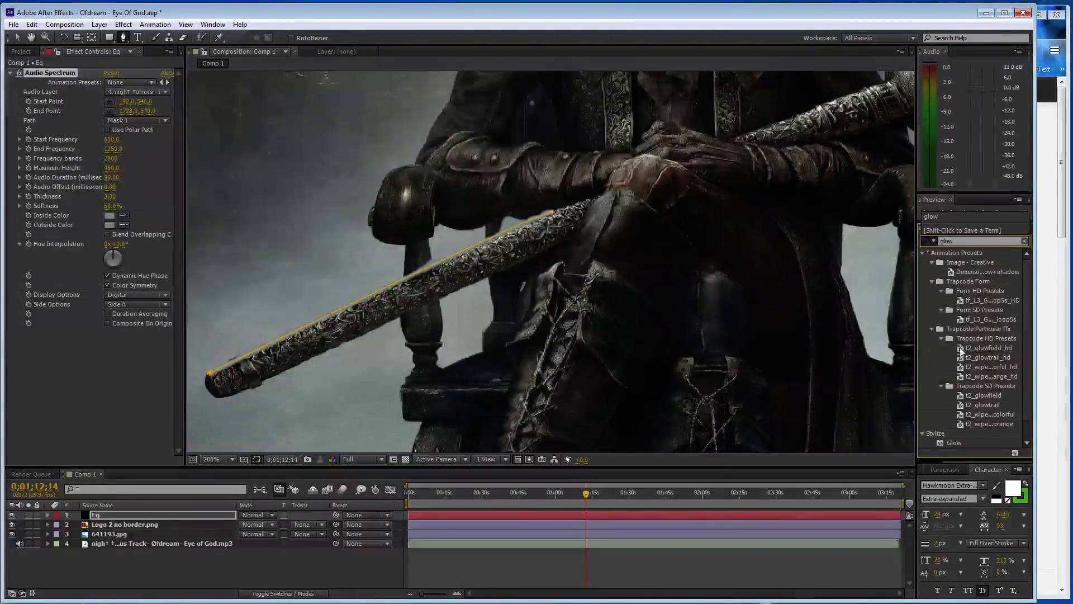
double_click(956, 442)
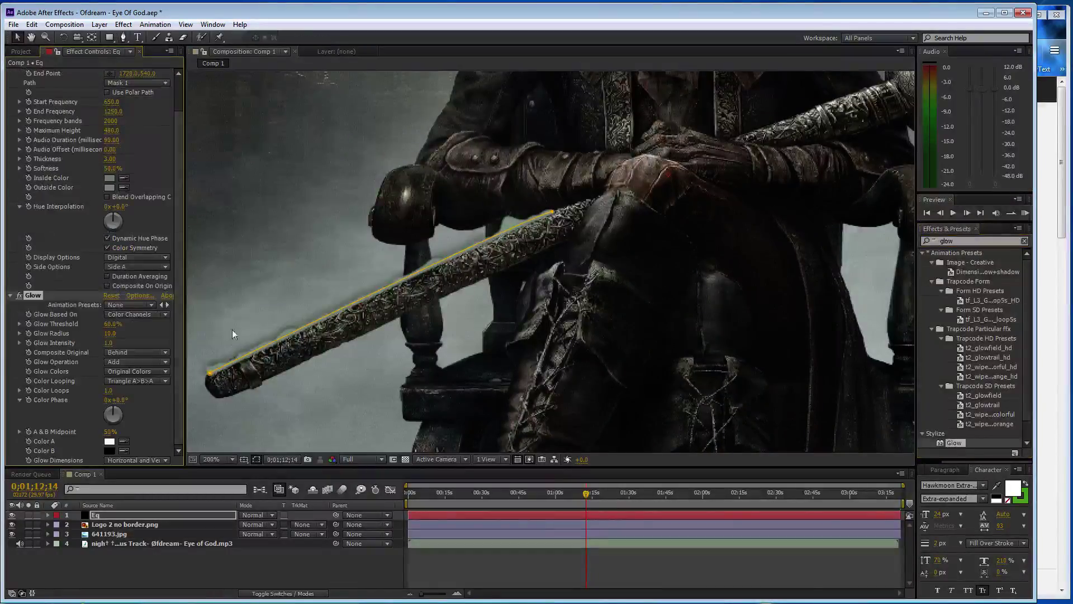
Change the Audio Spectrum's inside color to white.
click(110, 178)
click(97, 141)
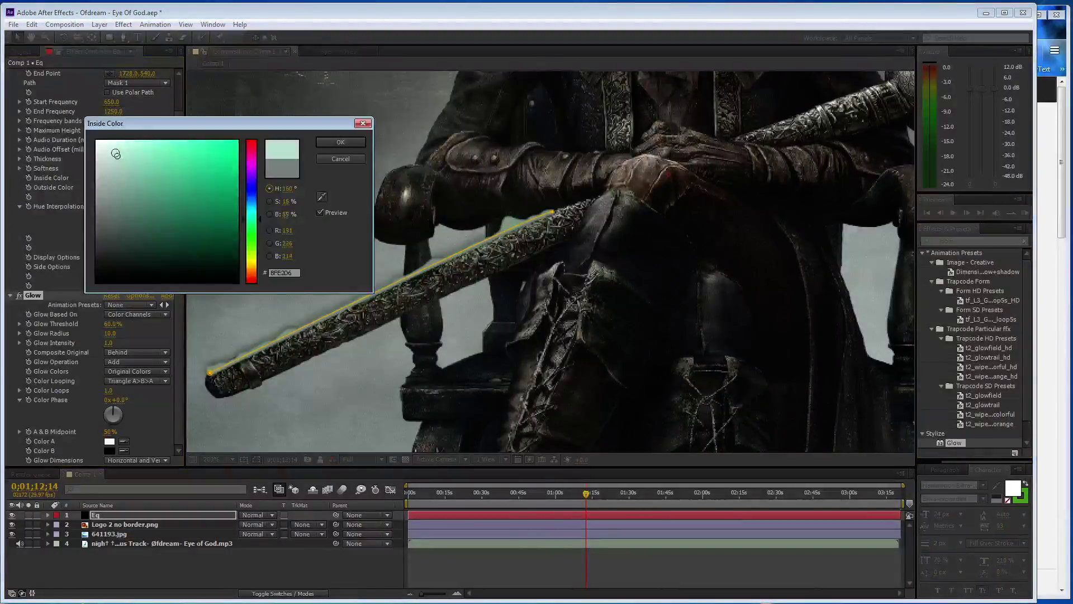
click(343, 143)
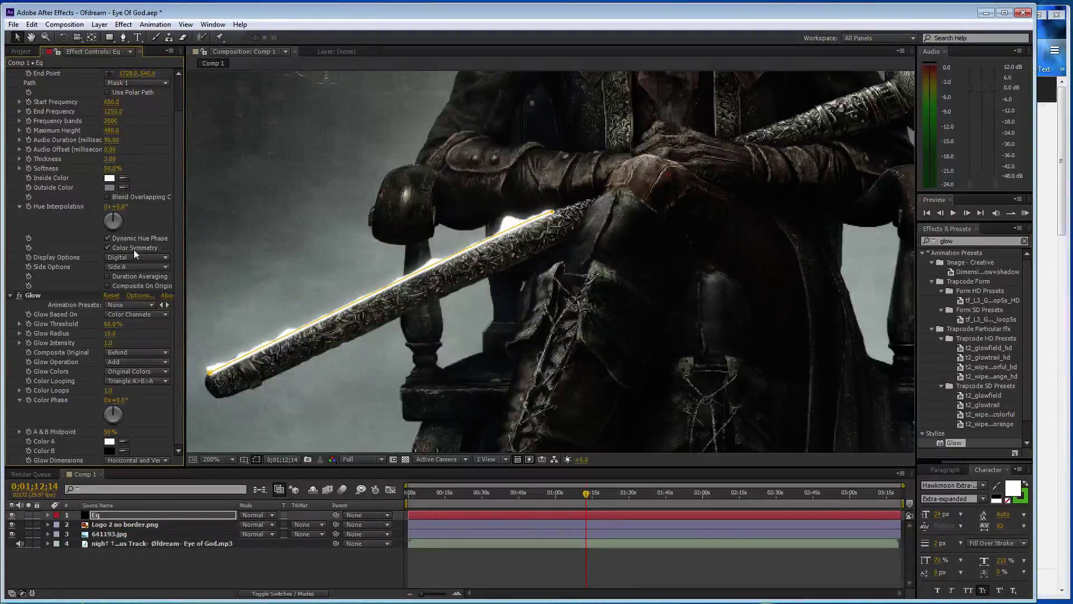
Set the Glow radius to 22 and the Glow threshold to 89.4%.
drag(109, 333, 127, 334)
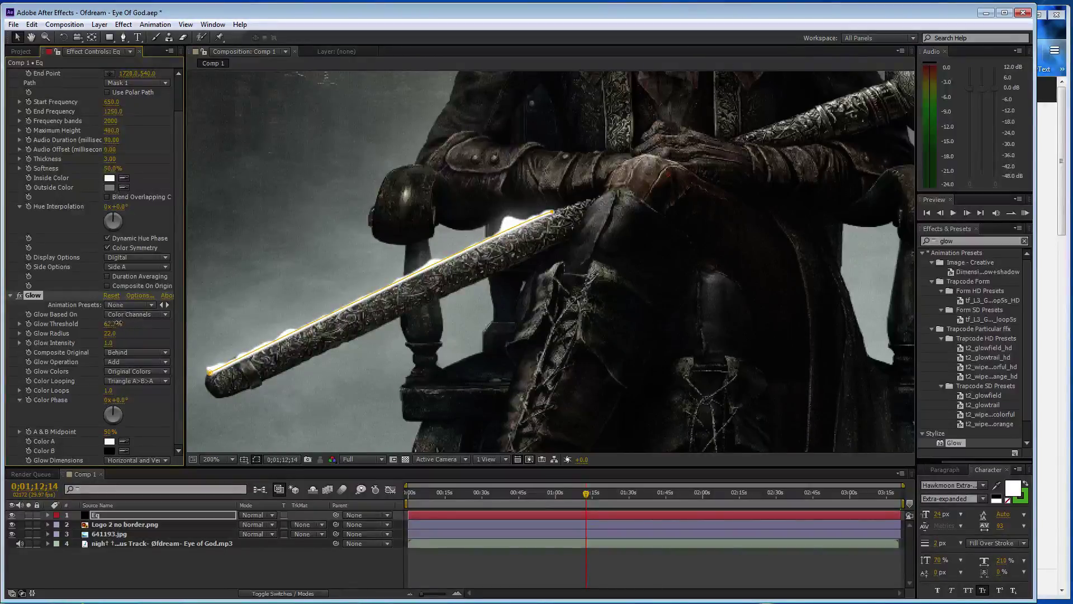
drag(132, 322, 143, 324)
mouse_move(167, 323)
mouse_down()
mouse_move(186, 323)
mouse_move(172, 323)
mouse_up()
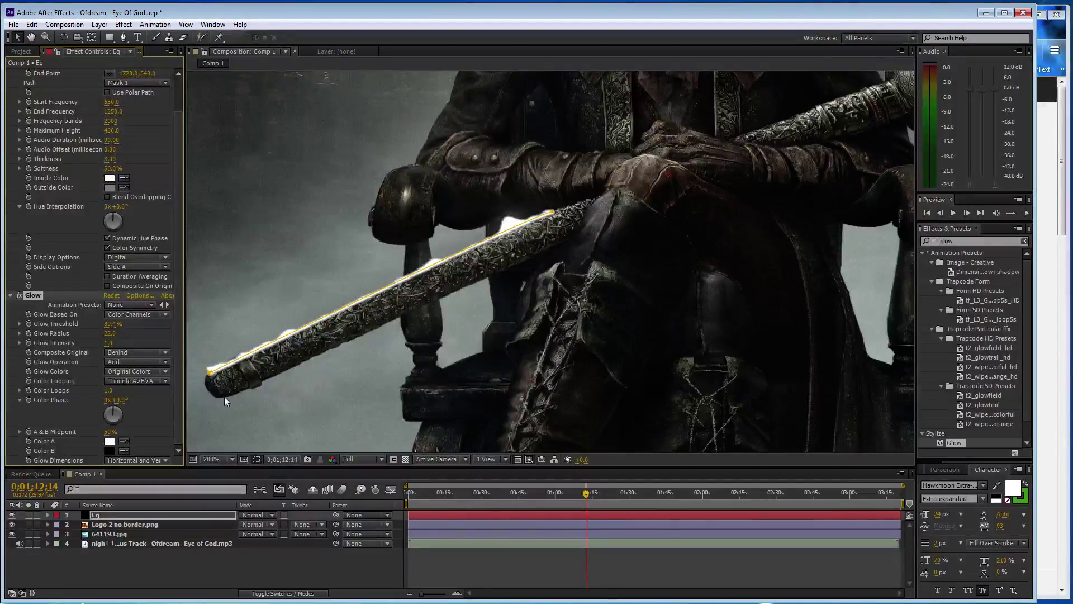
Draw a second open mask path on the Eq layer along the lower edge of the cane.
click(134, 516)
key(g)
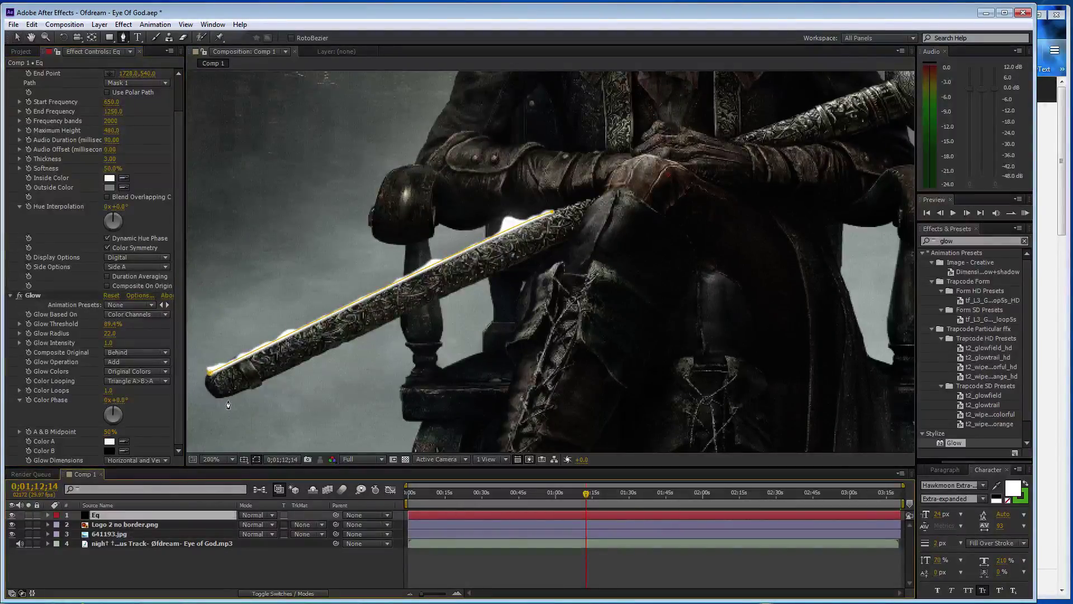
click(223, 397)
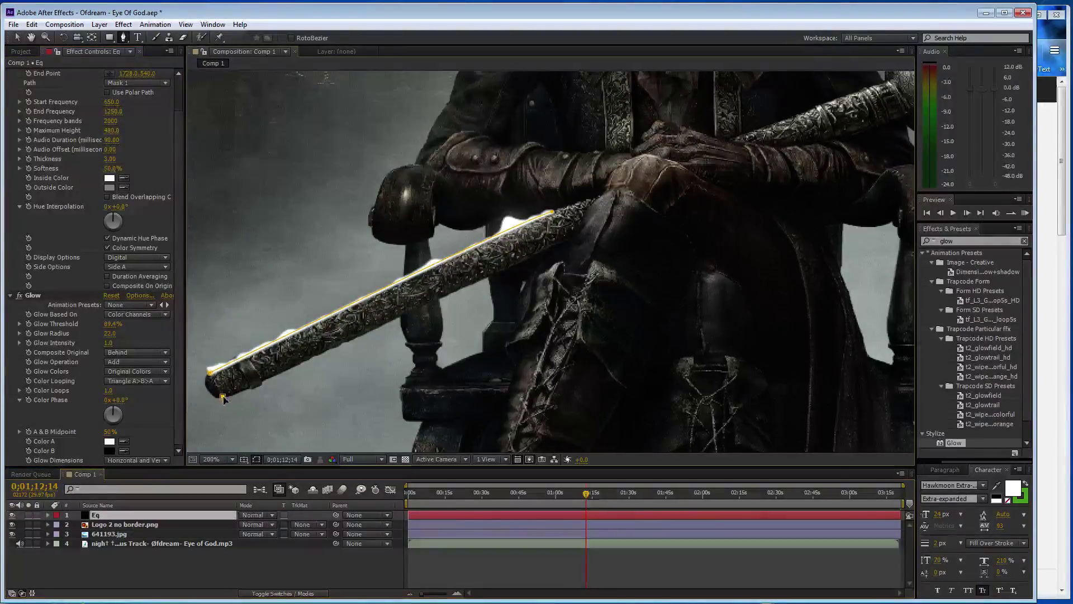
click(560, 244)
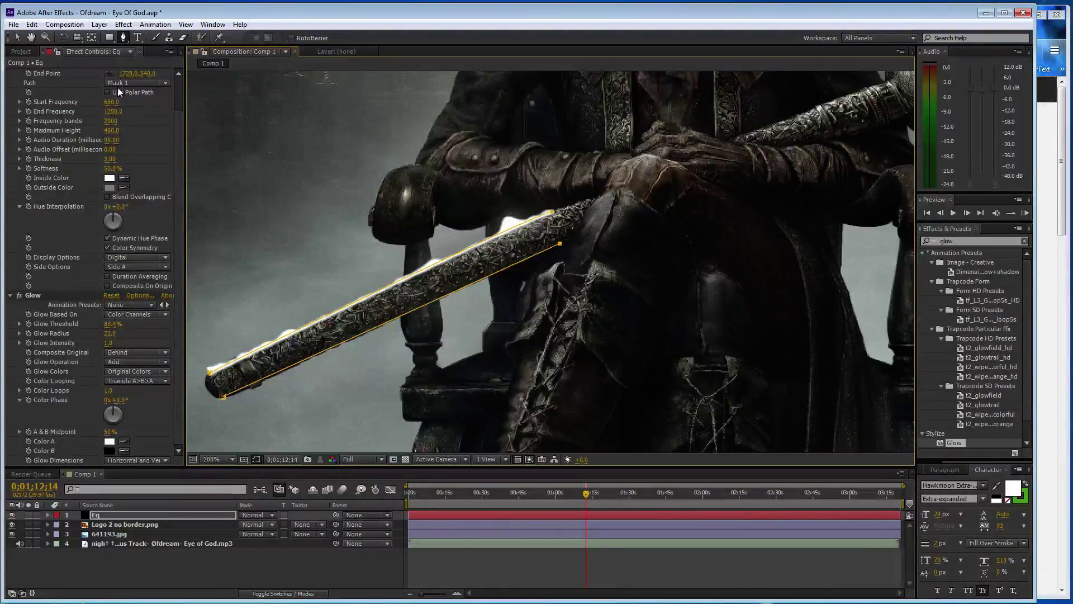
Duplicate the Audio Spectrum effect on the Eq layer.
scroll(117, 88, up, 2)
click(63, 74)
key(ctrl+d)
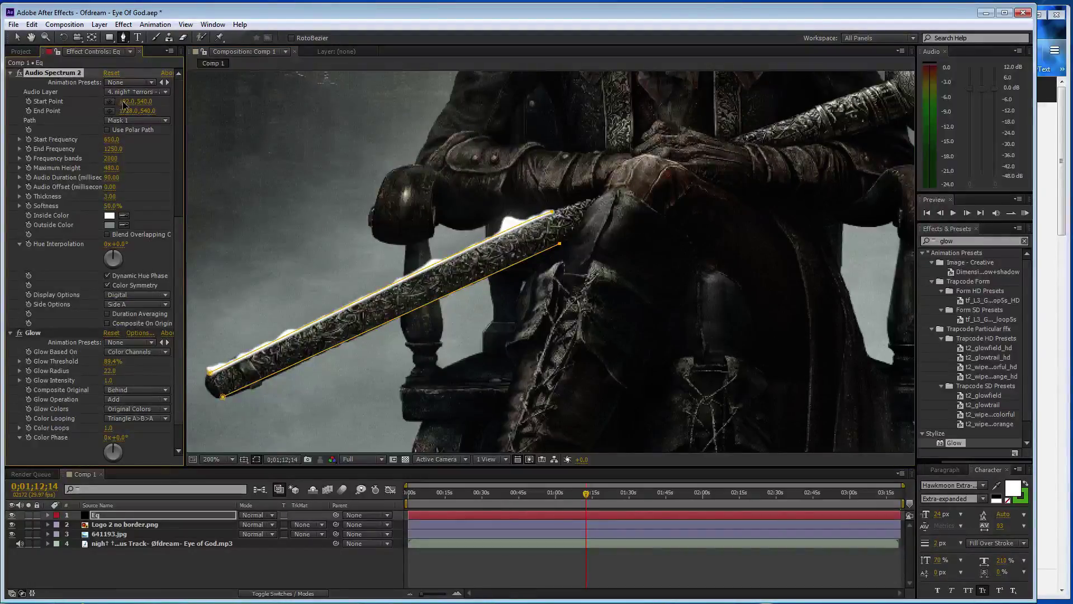
Set Audio Spectrum 2's path to Mask 2, enable Composite On Original and set Side Options to Side B.
click(141, 120)
click(140, 166)
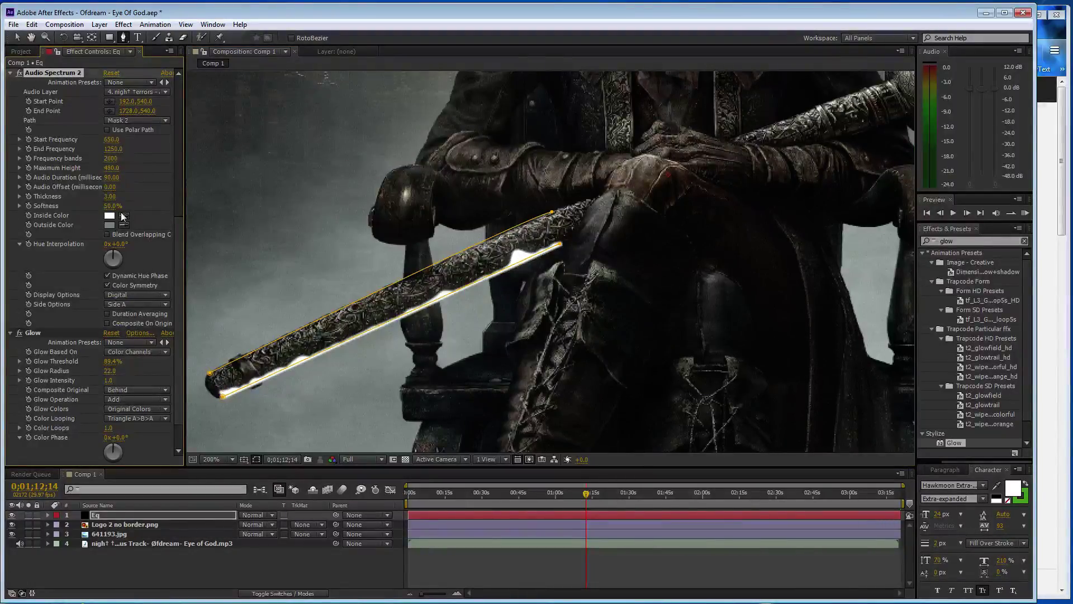
click(107, 323)
click(125, 304)
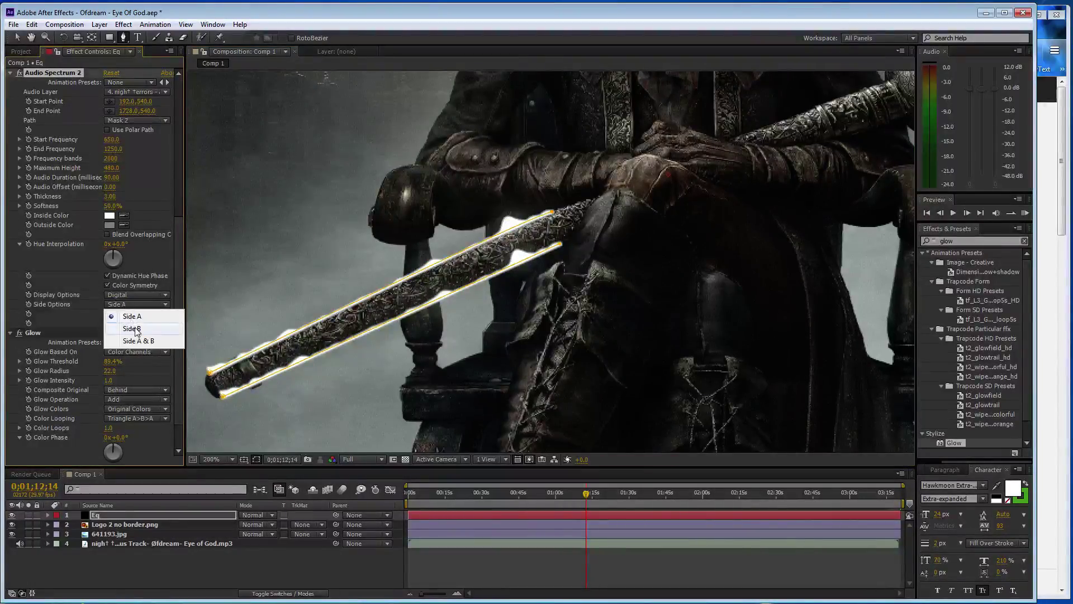
click(136, 328)
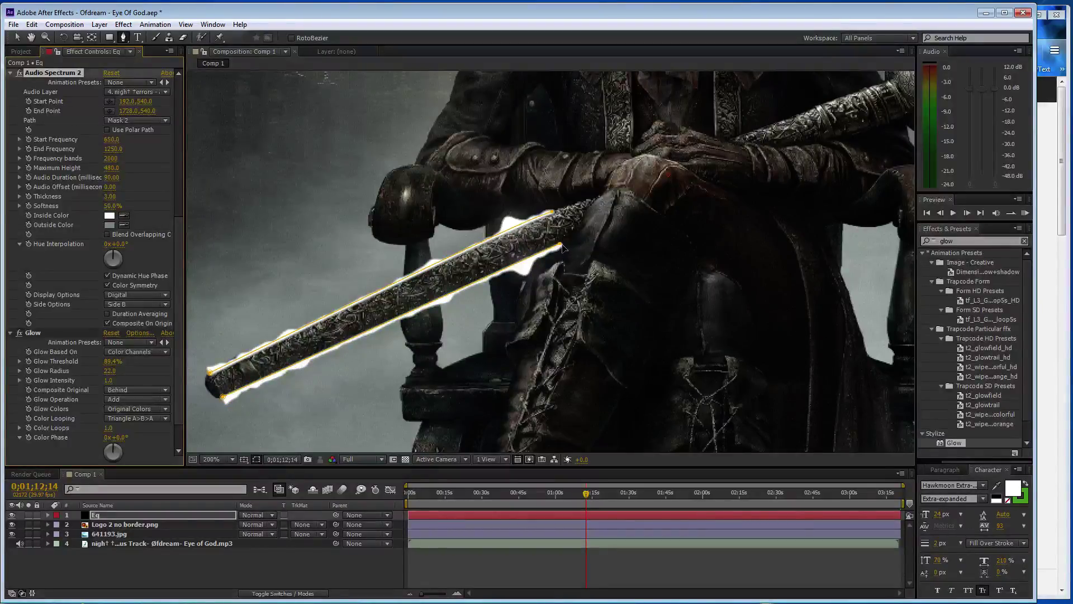
Save the project with the second cane spectrum in place.
drag(563, 247, 565, 241)
scroll(229, 397, down, 1)
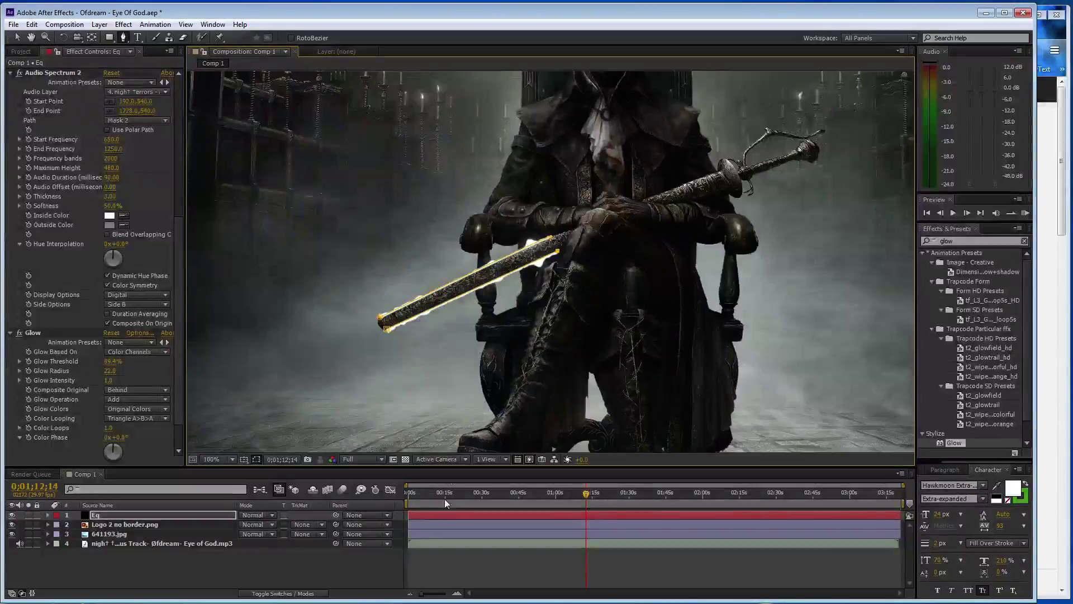
key(comma)
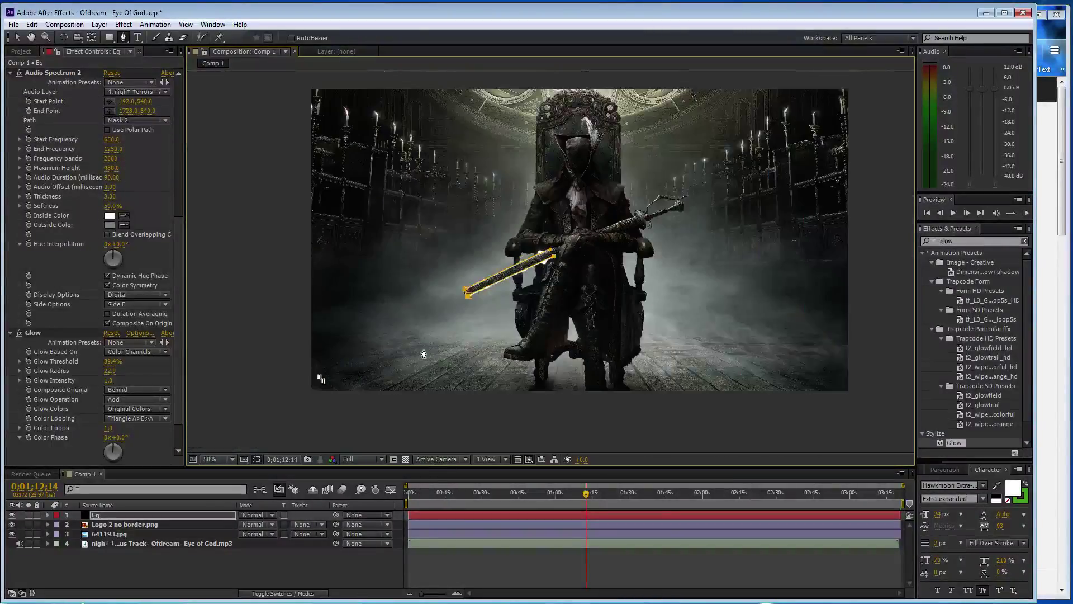
key(ctrl+s)
key(v)
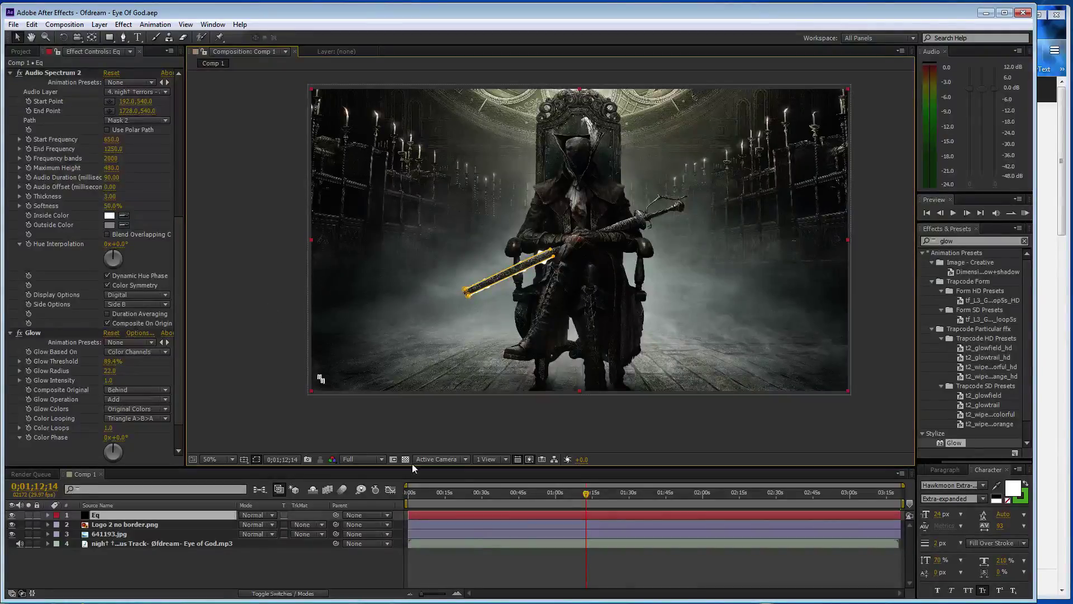
Move the start of the work area to about 0:57 and run a RAM preview.
drag(405, 504, 547, 504)
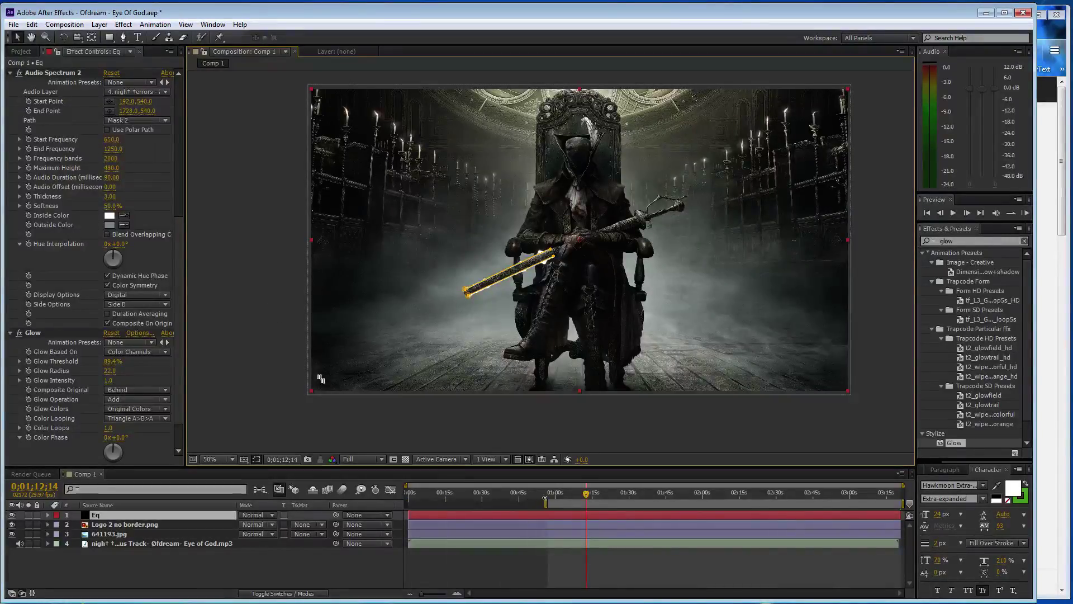
key(KP_0)
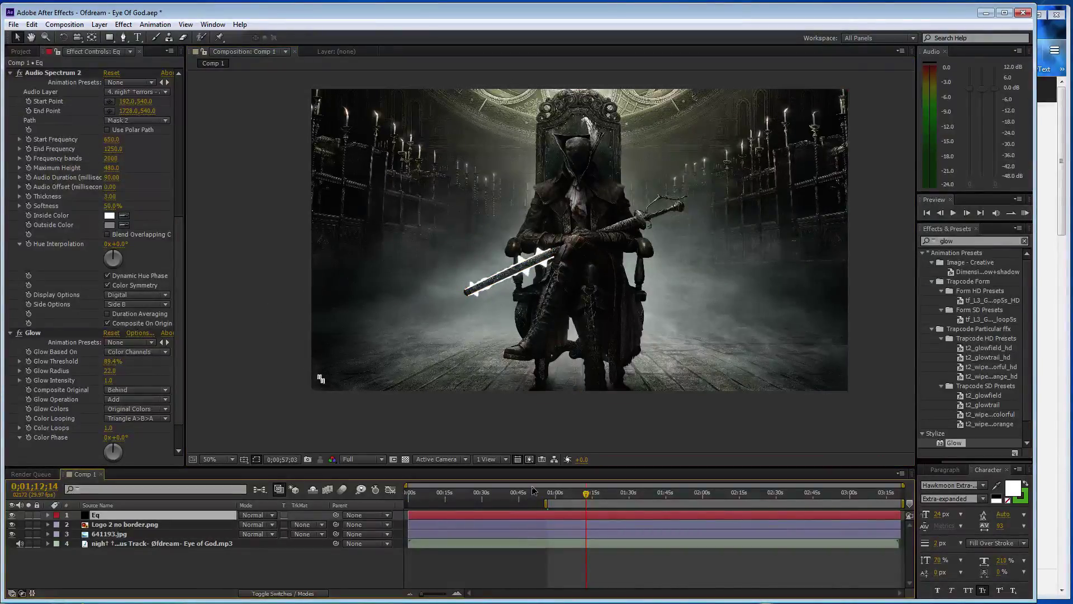
Switch to the browser to pause Black Mass on SoundCloud, and back in After Effects stop the preview and save the project.
click(1045, 150)
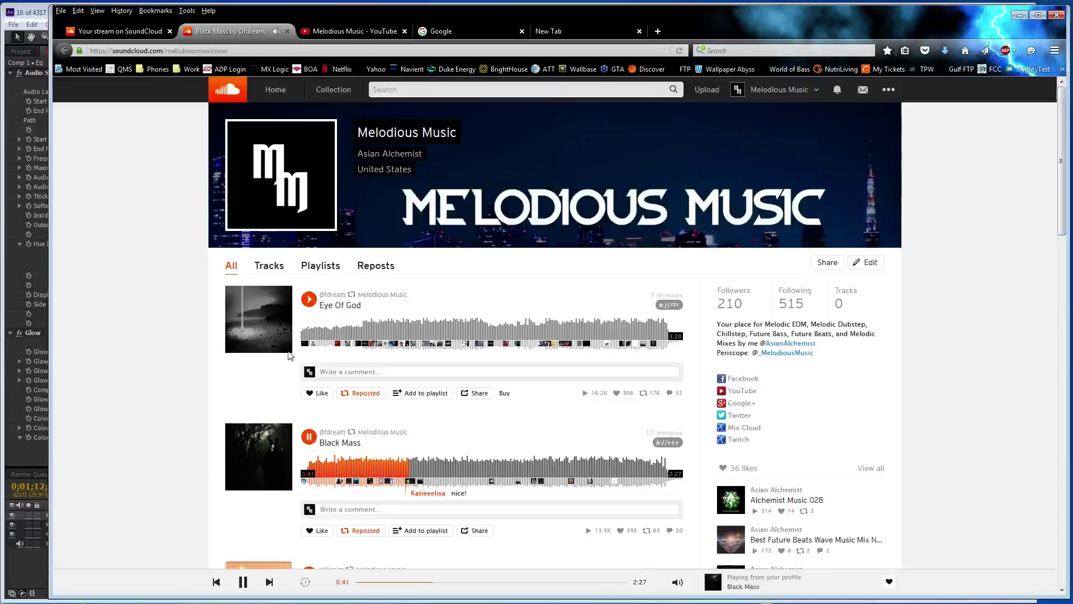
click(309, 438)
key(alt+Tab)
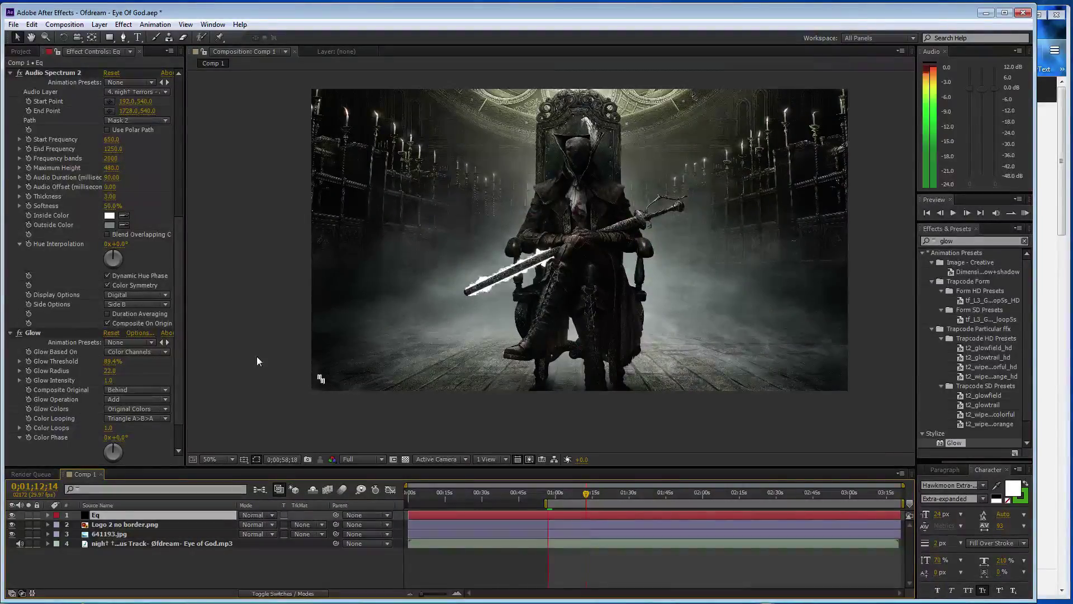
key(space)
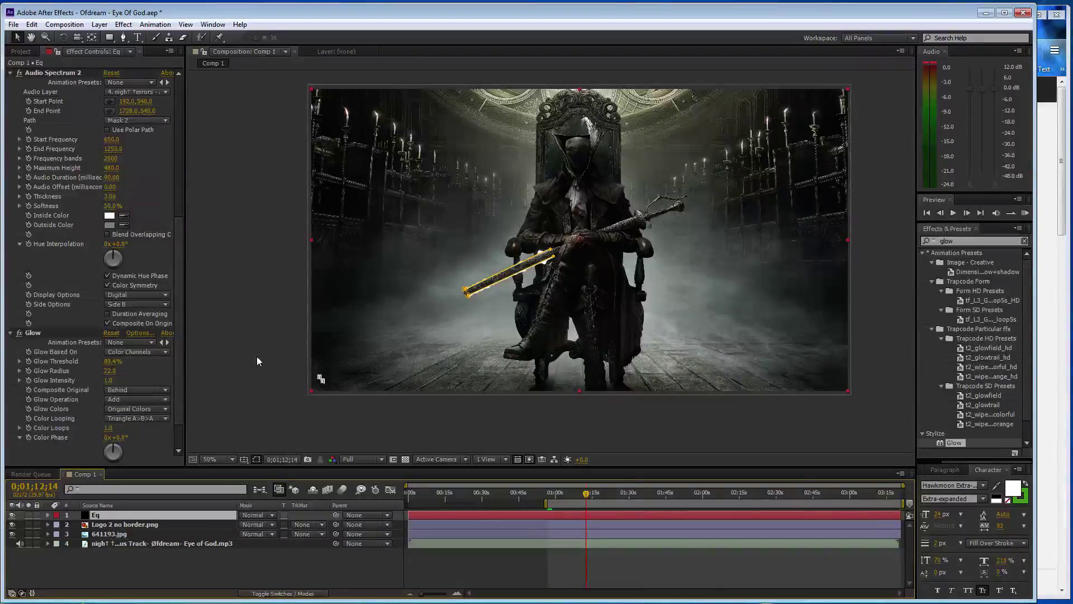
key(ctrl+s)
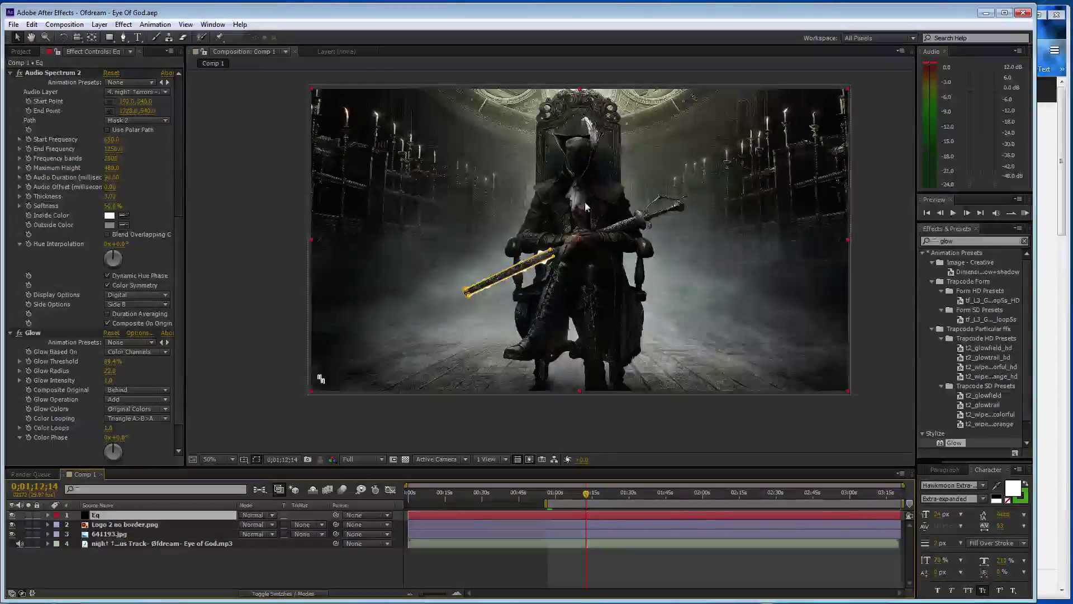
Draw a third open mask path on the Eq layer, curving along the ceiling arch from the image's upper edge to the throne's left side.
scroll(474, 215, up, 1)
key(space)
drag(553, 216, 453, 343)
key(g)
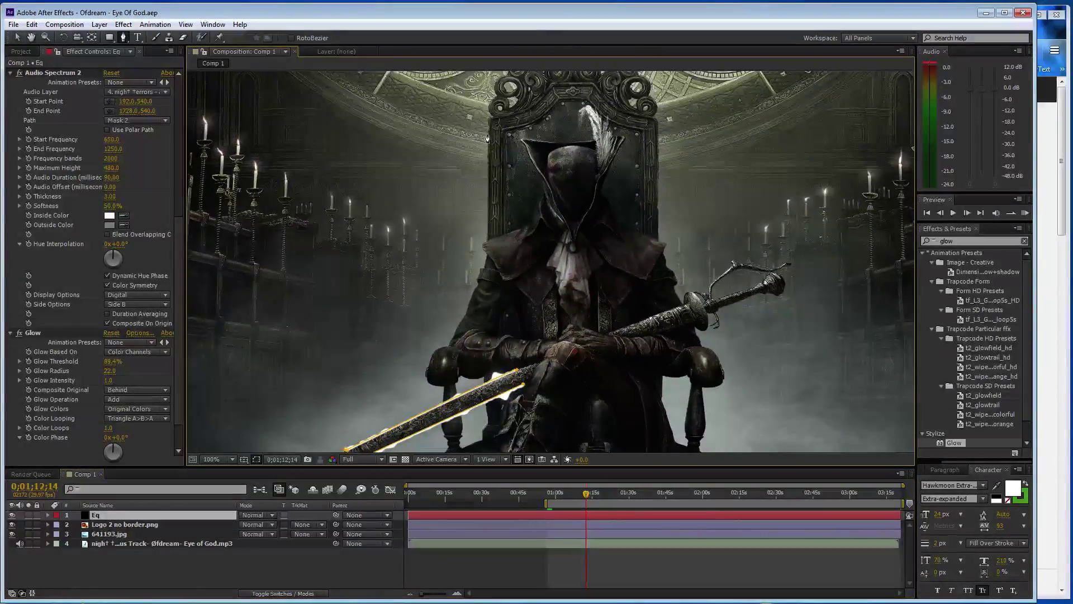
scroll(490, 128, down, 1)
scroll(485, 157, up, 1)
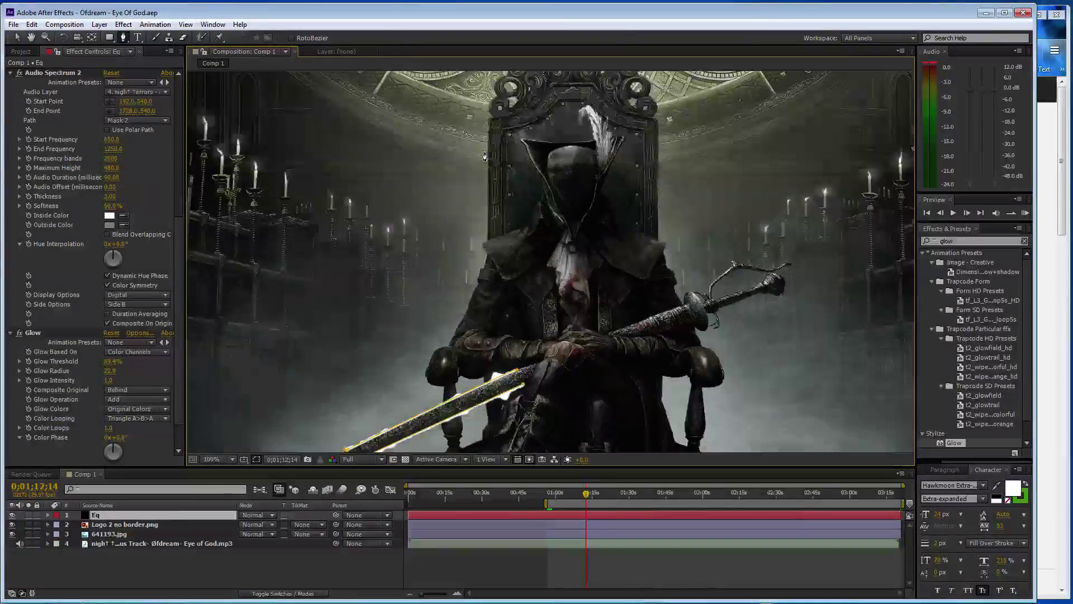
scroll(437, 125, up, 3)
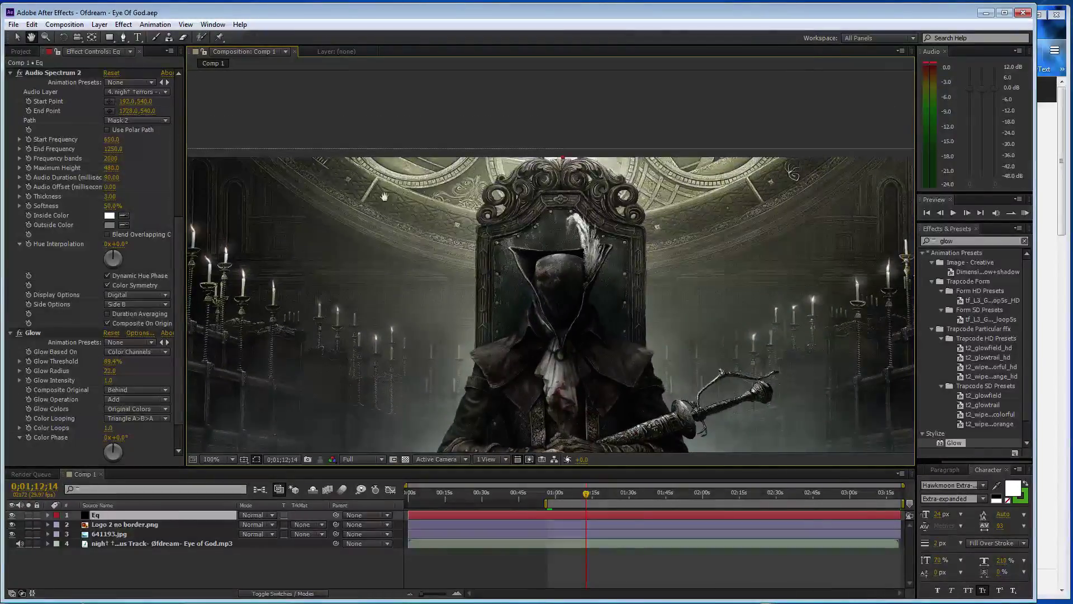
click(329, 159)
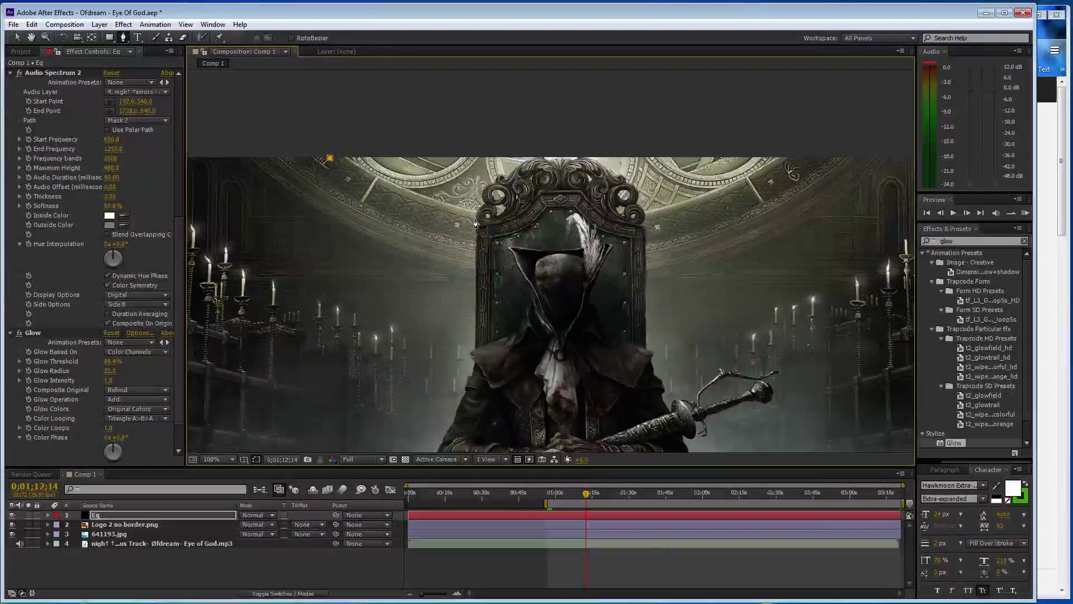
drag(476, 221, 553, 235)
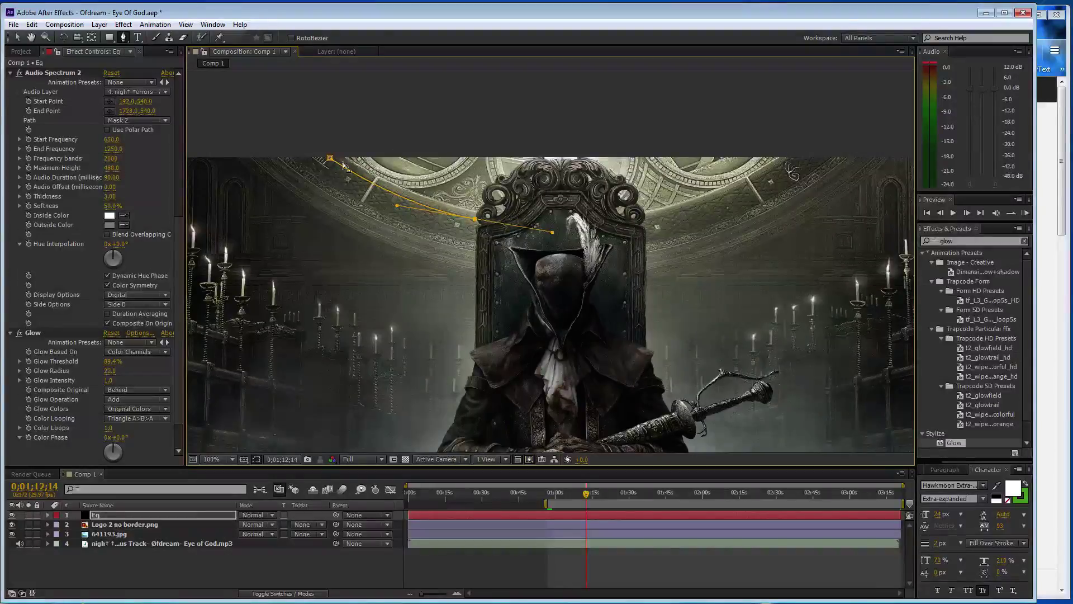
key(v)
drag(330, 159, 328, 156)
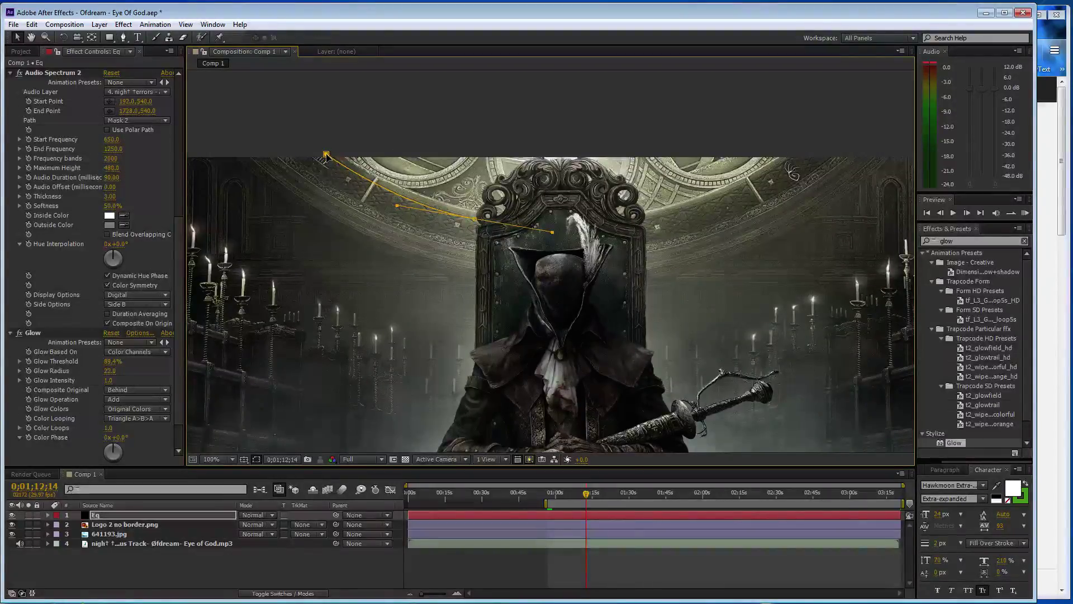
Duplicate the Audio Spectrum 2 effect and set the copy's path to Mask 3.
click(62, 71)
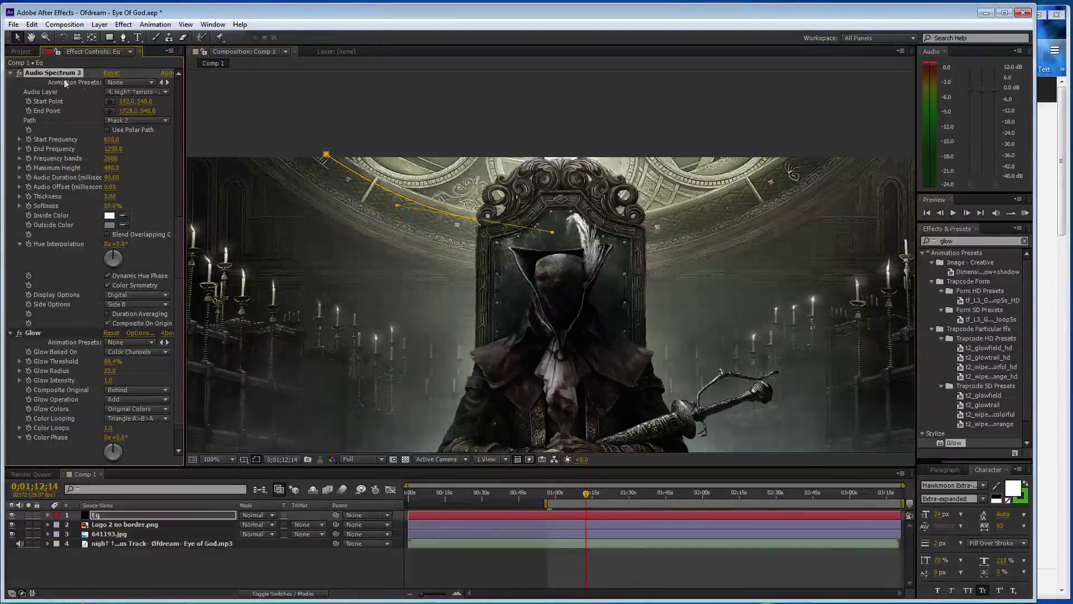
click(140, 121)
click(150, 174)
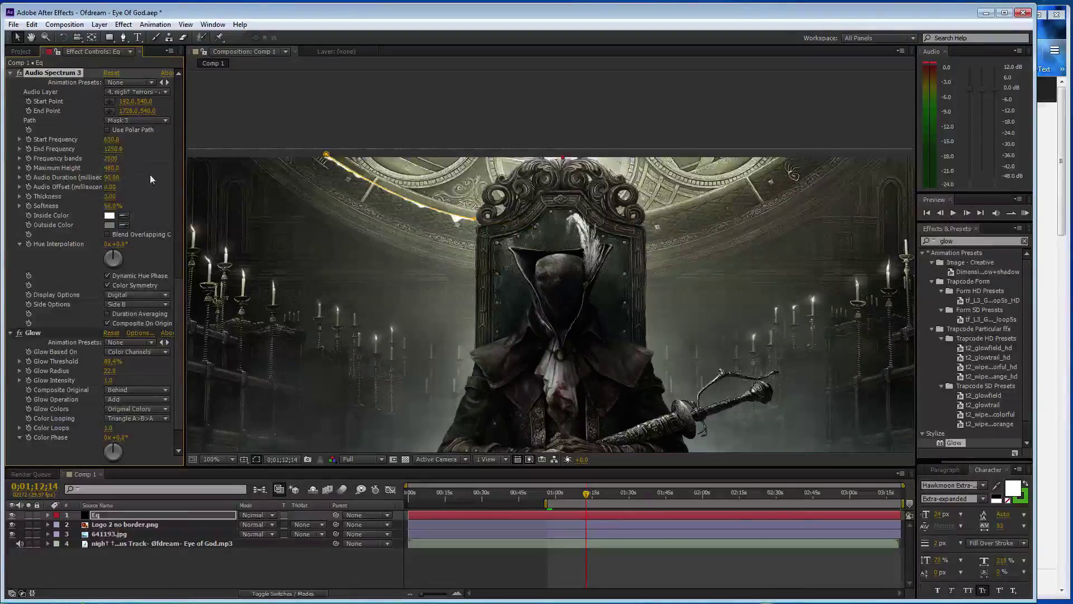
Set Audio Spectrum 3's Start Frequency to 450 and End Frequency to 10.
click(111, 140)
text(400)
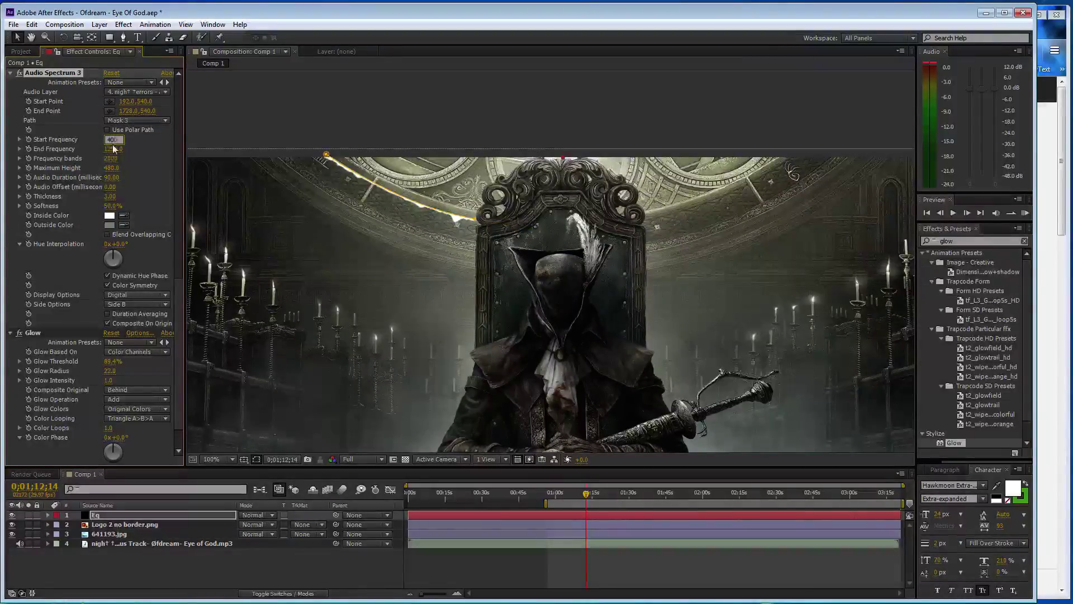
click(114, 149)
text(100)
key(Return)
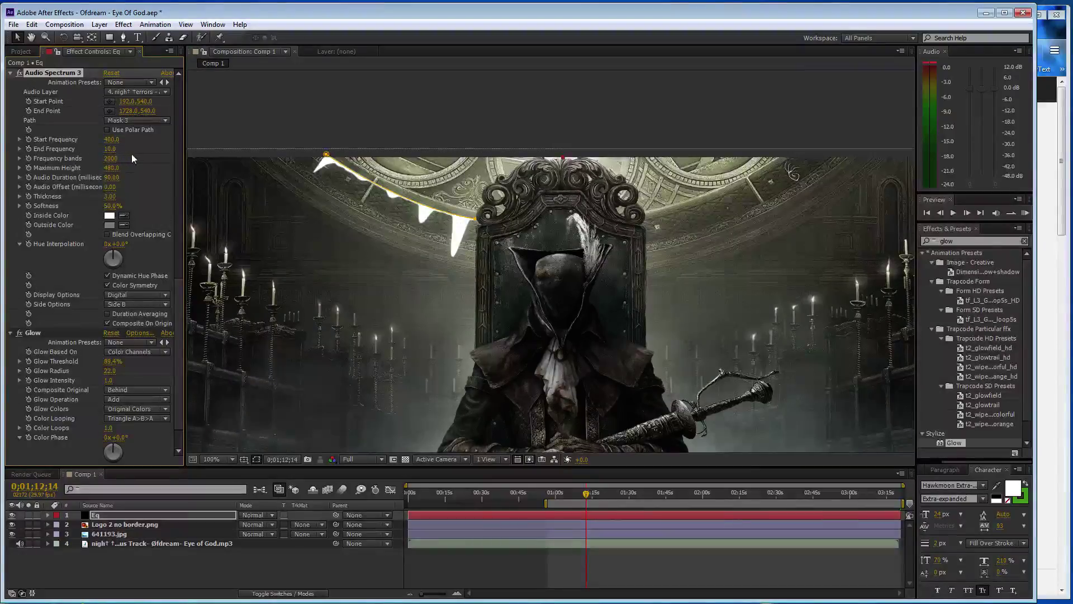
click(111, 139)
text(450)
key(Return)
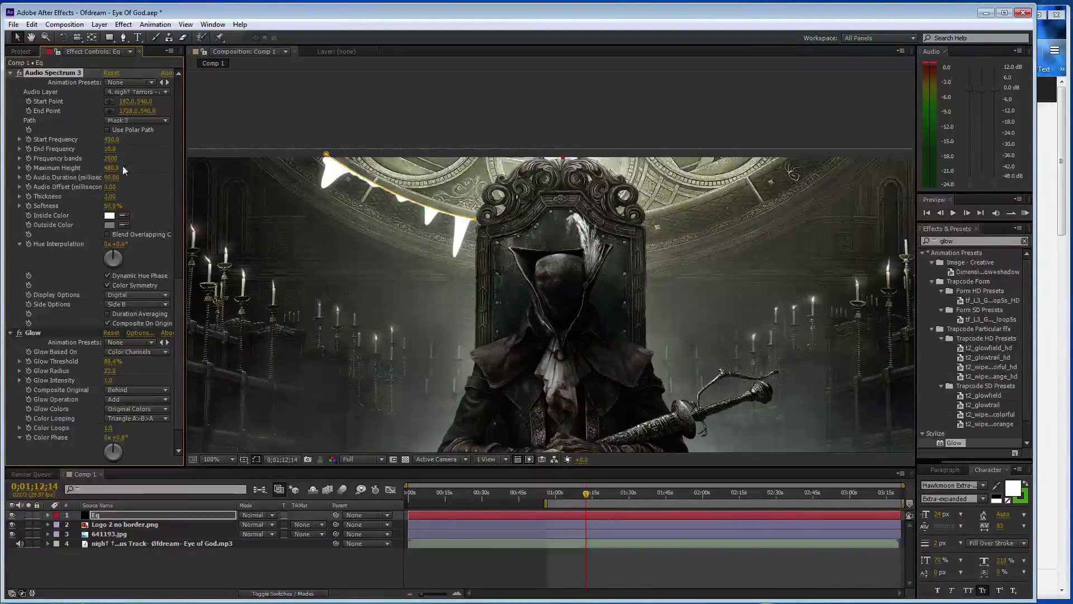
Set Audio Spectrum 3's Maximum Height to 250.
click(111, 168)
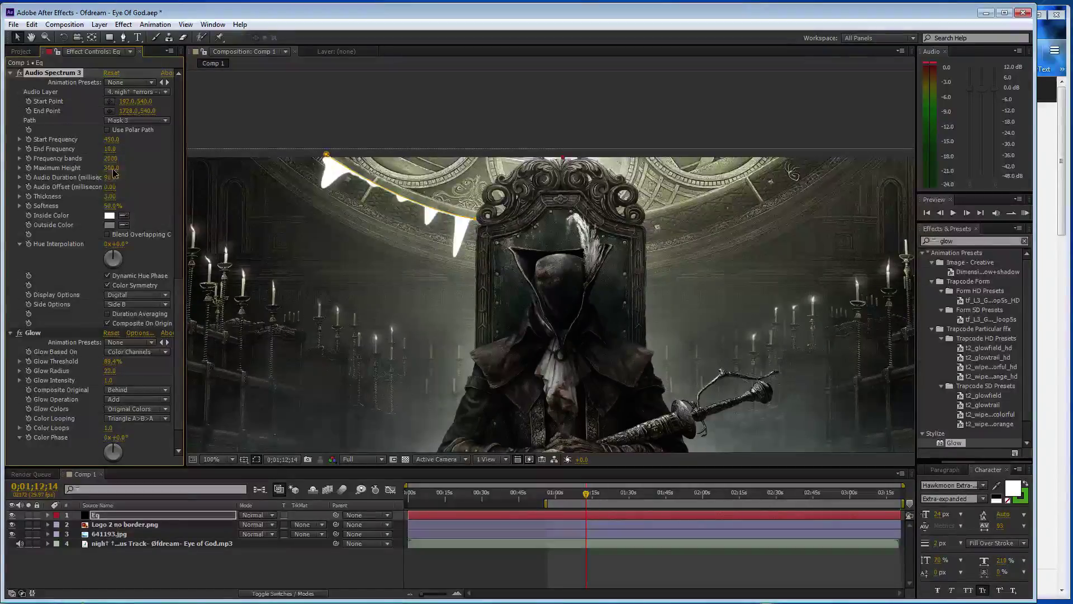
text(1)
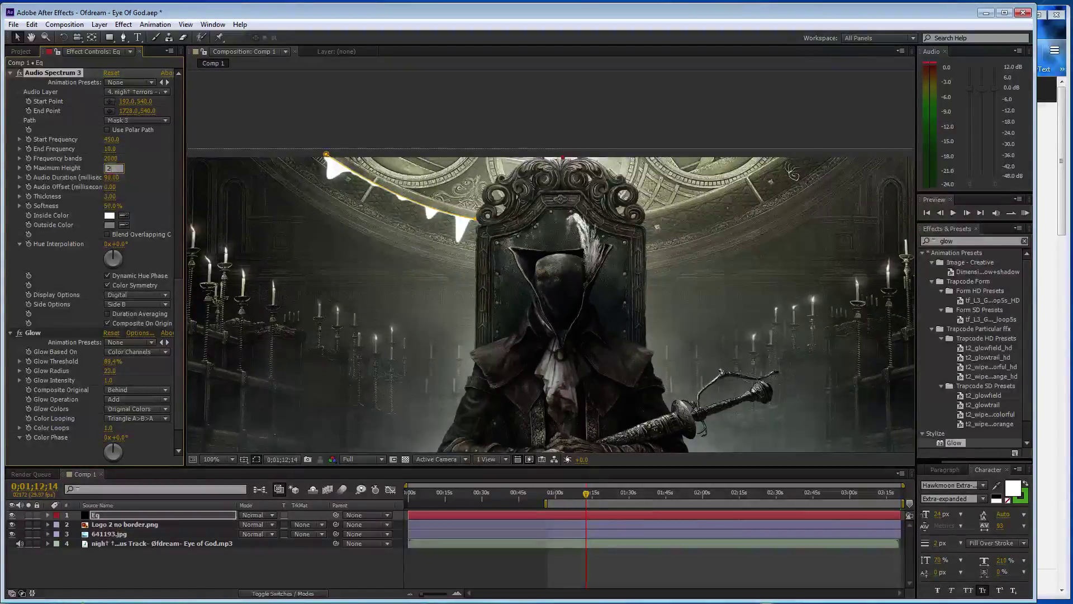
key(Return)
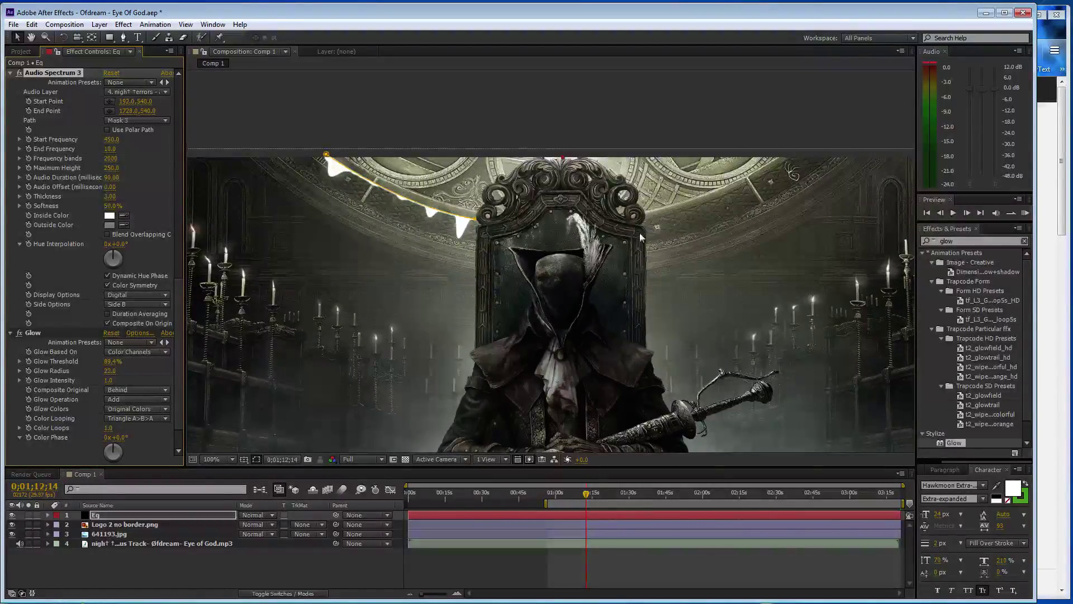
Draw a fourth open mask path on the Eq layer, curving along the ceiling arch from the throne's right side to the image's upper edge.
click(180, 517)
key(g)
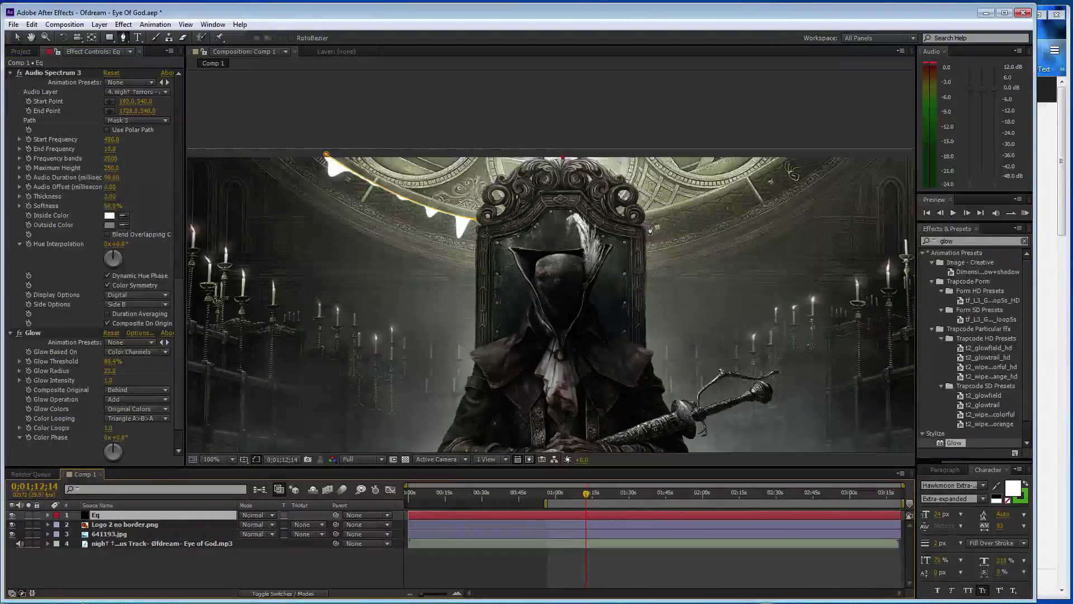
click(647, 220)
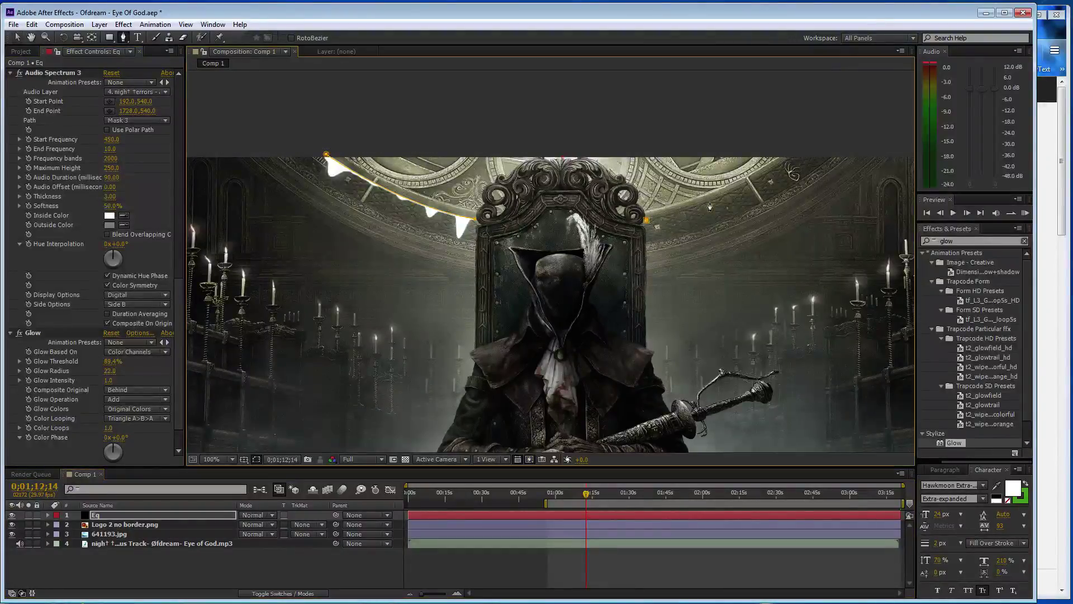
click(794, 155)
mouse_move(794, 156)
mouse_down()
mouse_move(816, 126)
mouse_move(794, 153)
mouse_up()
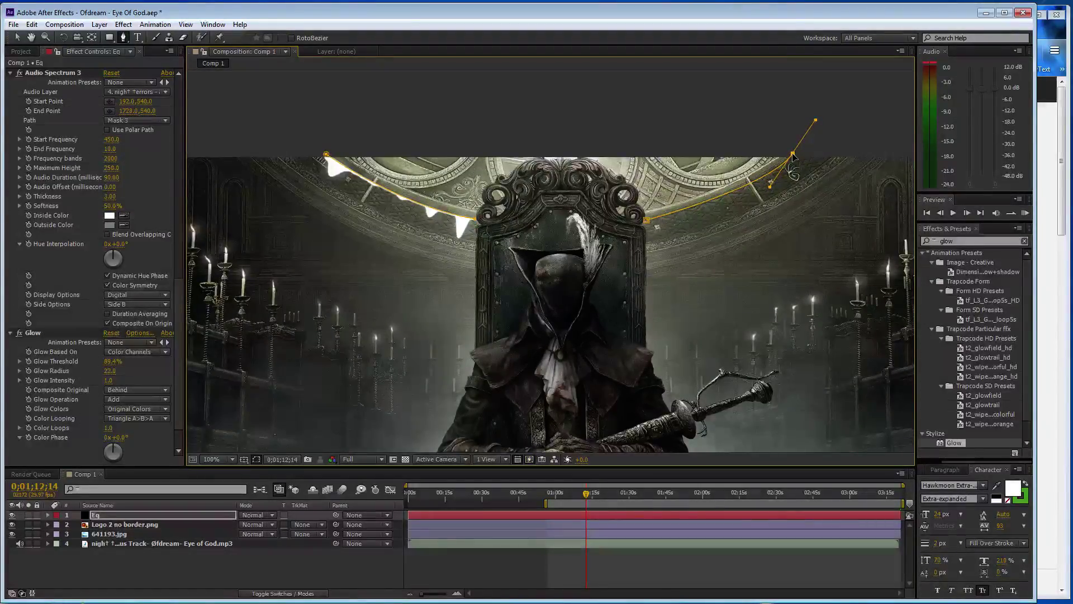
Duplicate the Audio Spectrum 3 effect and set the copy's path to Mask 4.
click(62, 75)
key(ctrl+d)
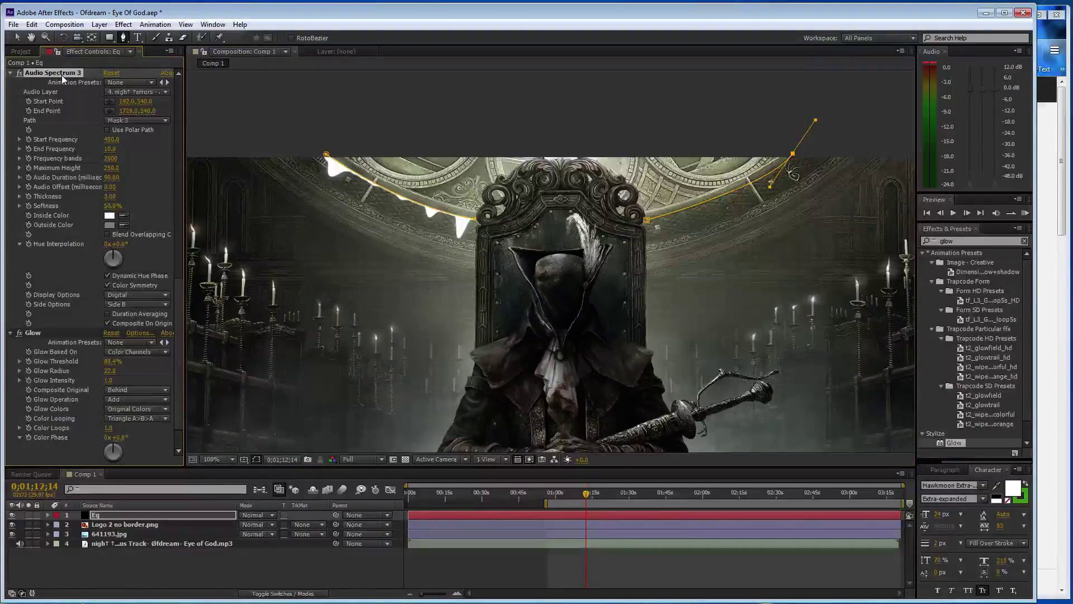
click(138, 120)
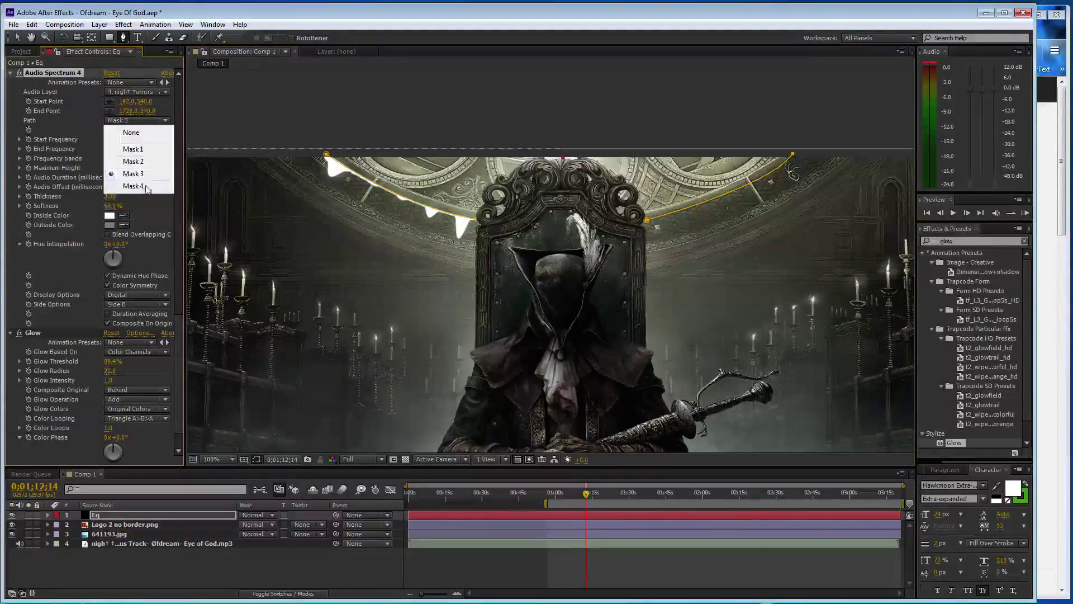
click(147, 186)
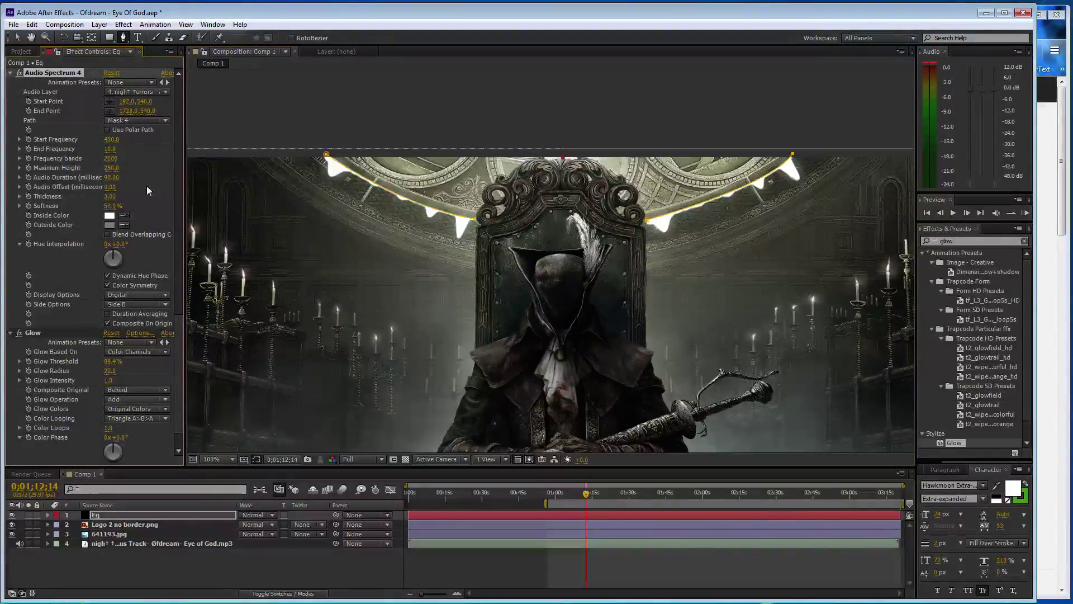
Set Audio Spectrum 4's Start Frequency to 10 and End Frequency to 450, and save the project.
click(110, 140)
text(10)
click(113, 150)
click(111, 149)
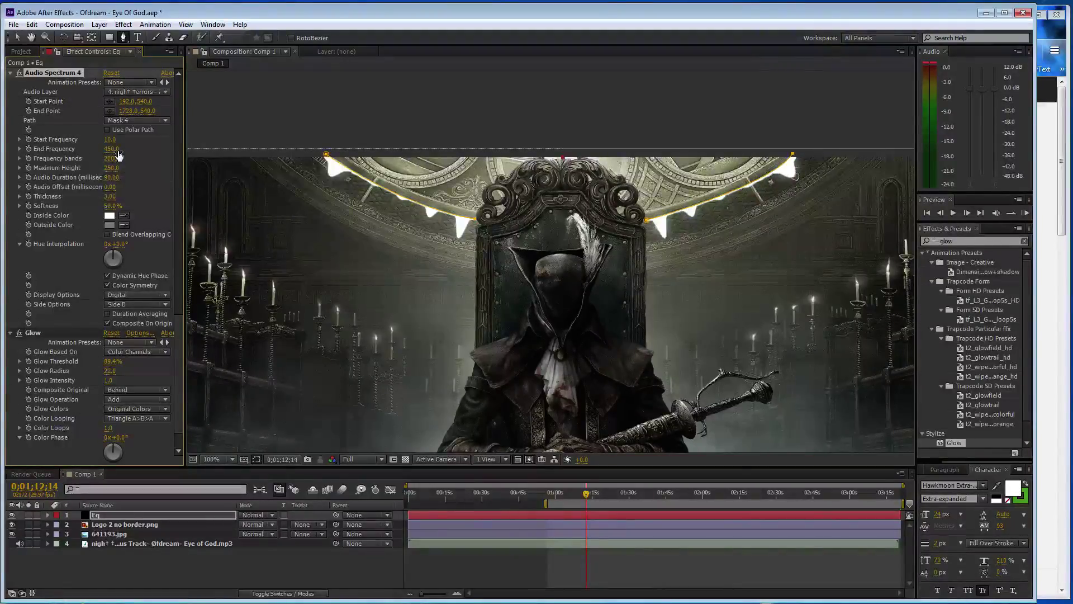
key(ctrl+s)
key(comma)
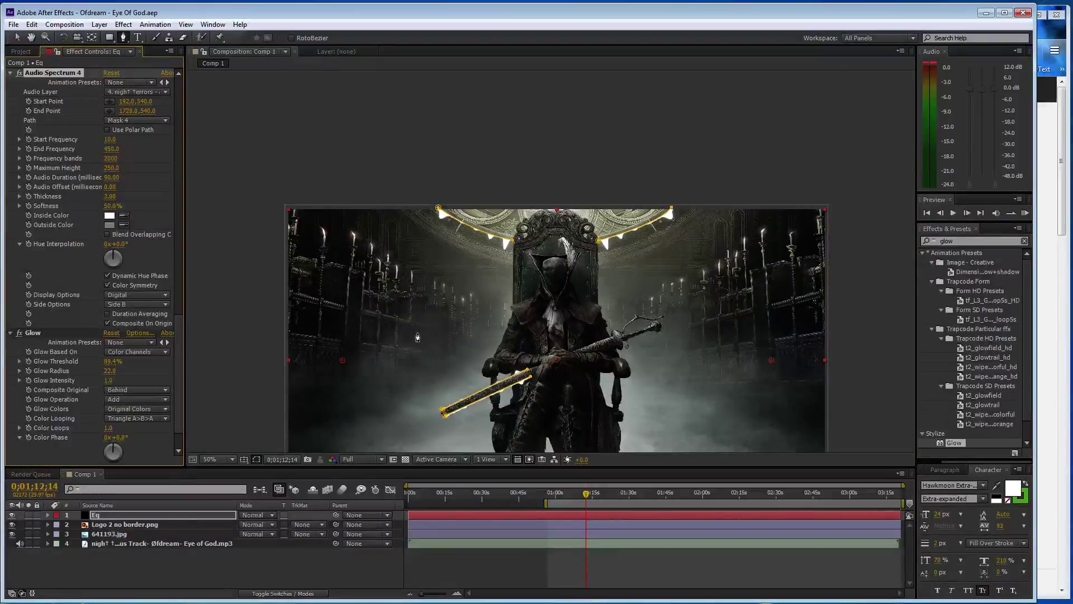
key(space)
drag(431, 342, 438, 255)
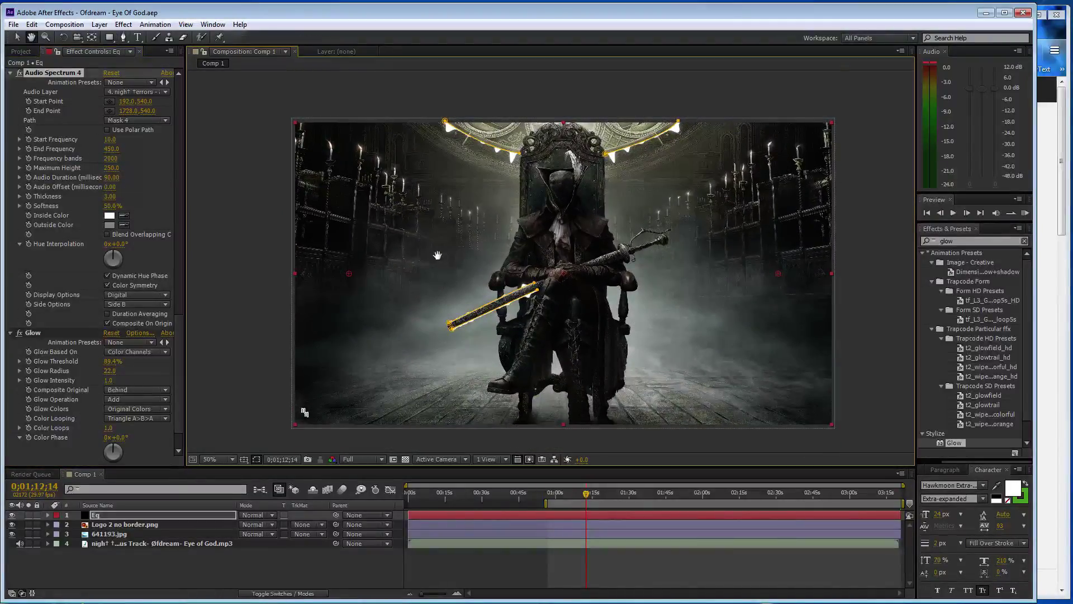
Preview the composition's work area to check the glowing audio spectrums in motion.
key(KP_0)
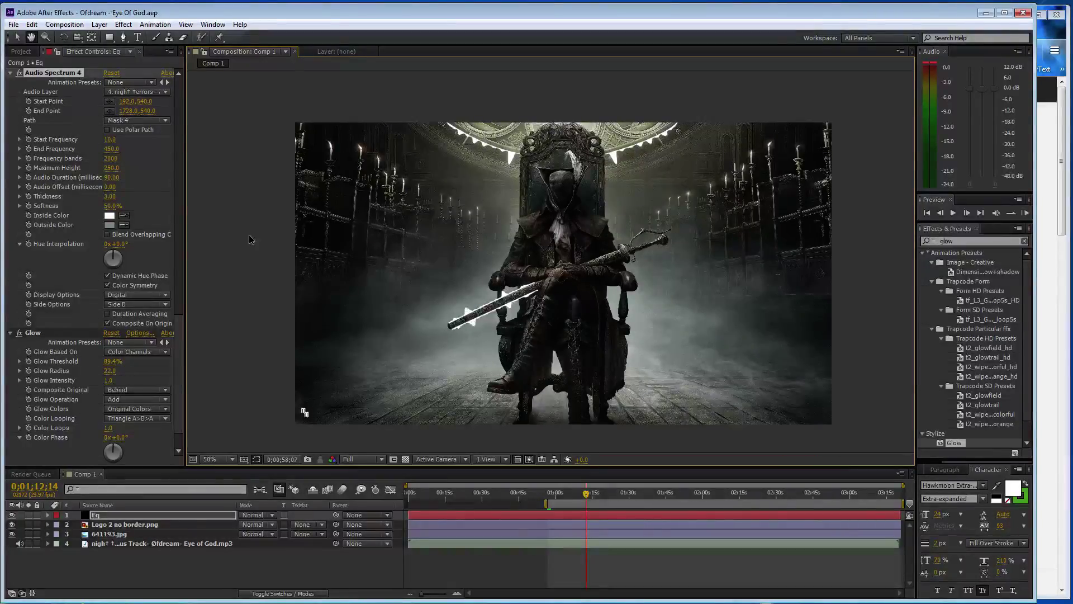
key(space)
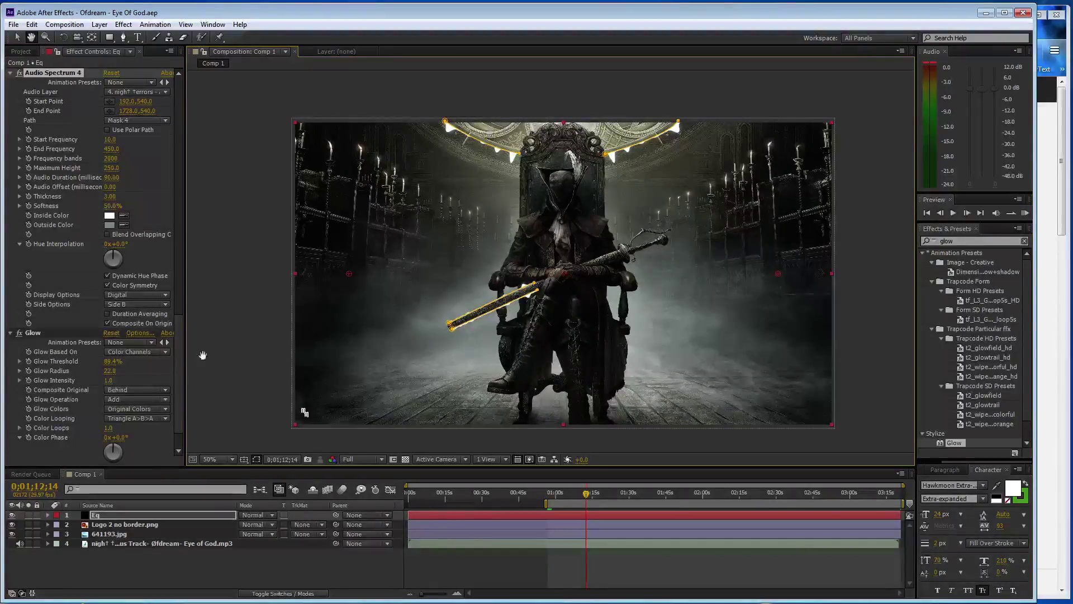
key(v)
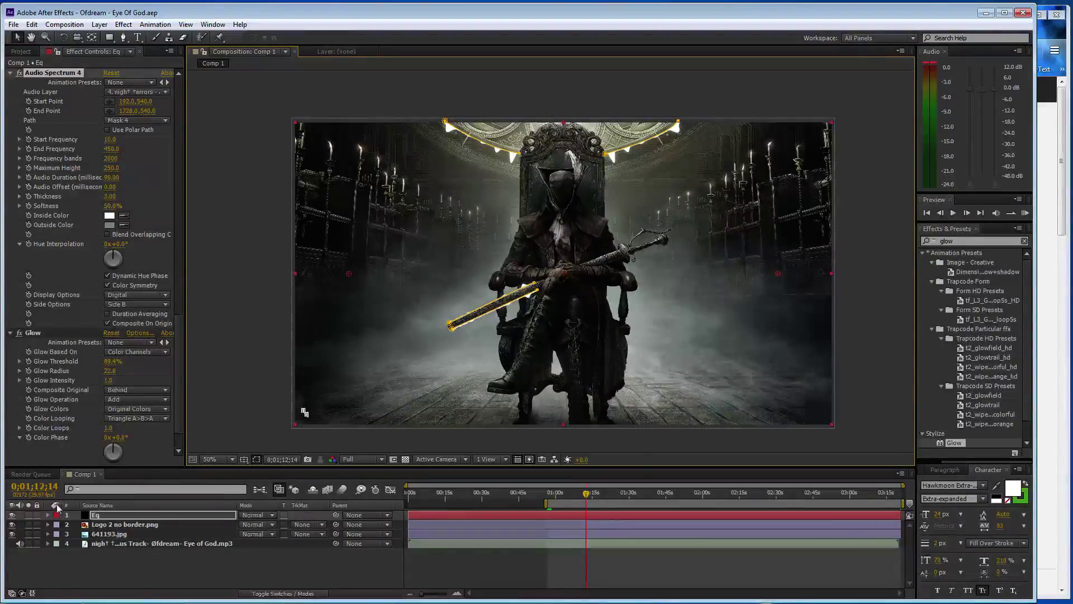
Hide the Eq layer, move the current time to 0;00;44;12 and reveal the audio track's waveform in the timeline.
click(11, 515)
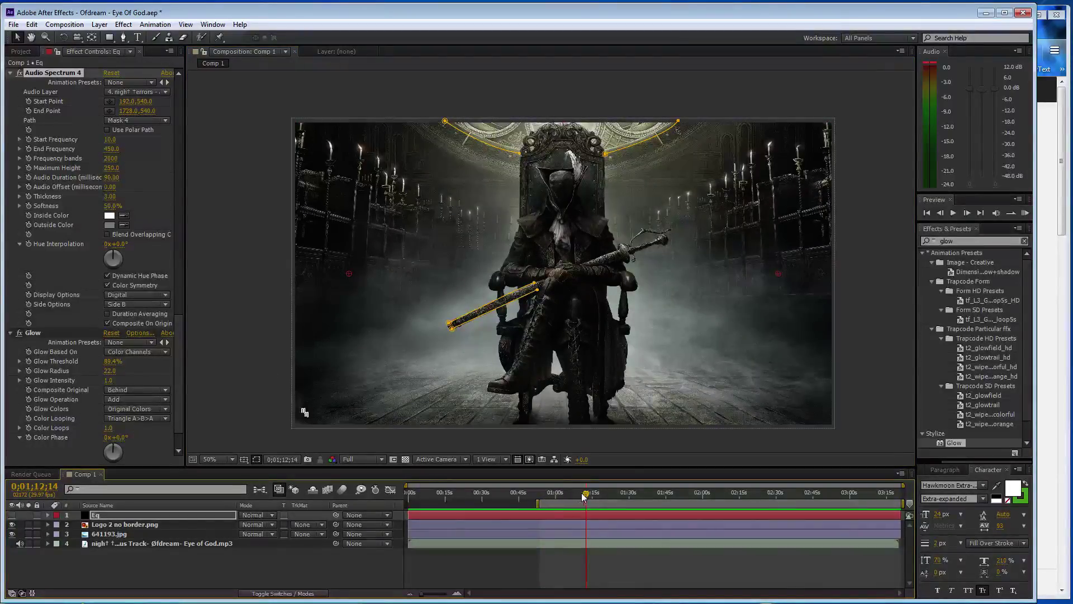
drag(585, 493, 518, 493)
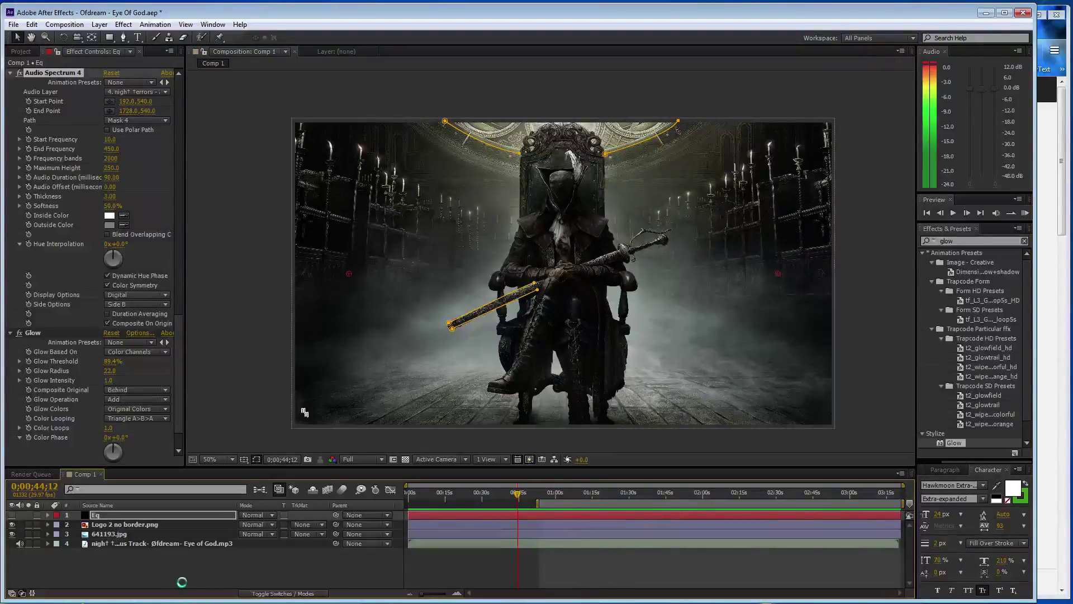
click(48, 544)
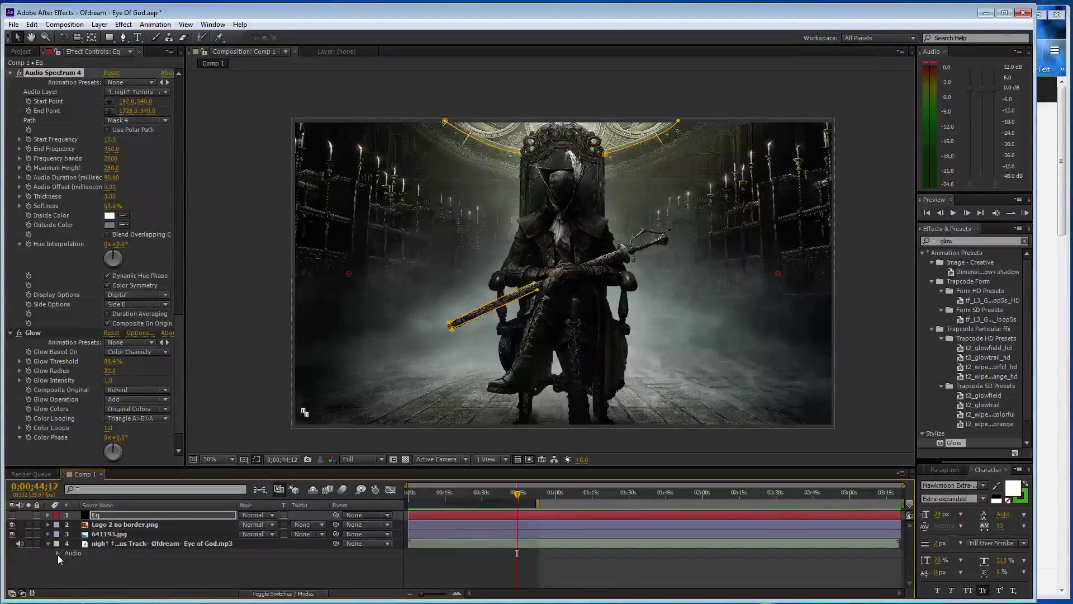
click(58, 554)
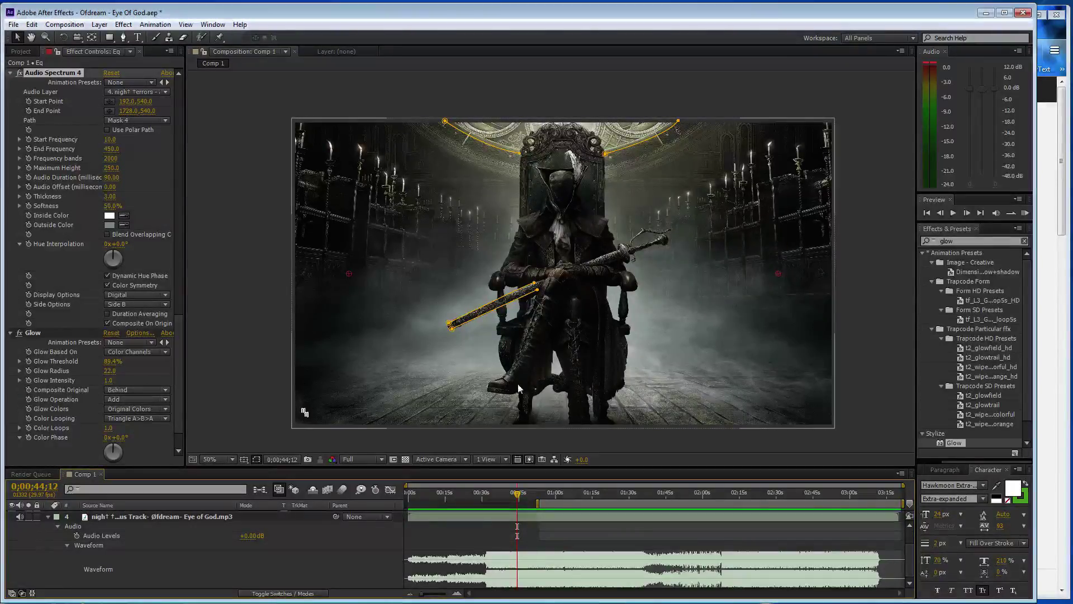
Move the current time to 0;00;29;04 and extend the work area from there to the end of the composition.
drag(517, 494, 480, 499)
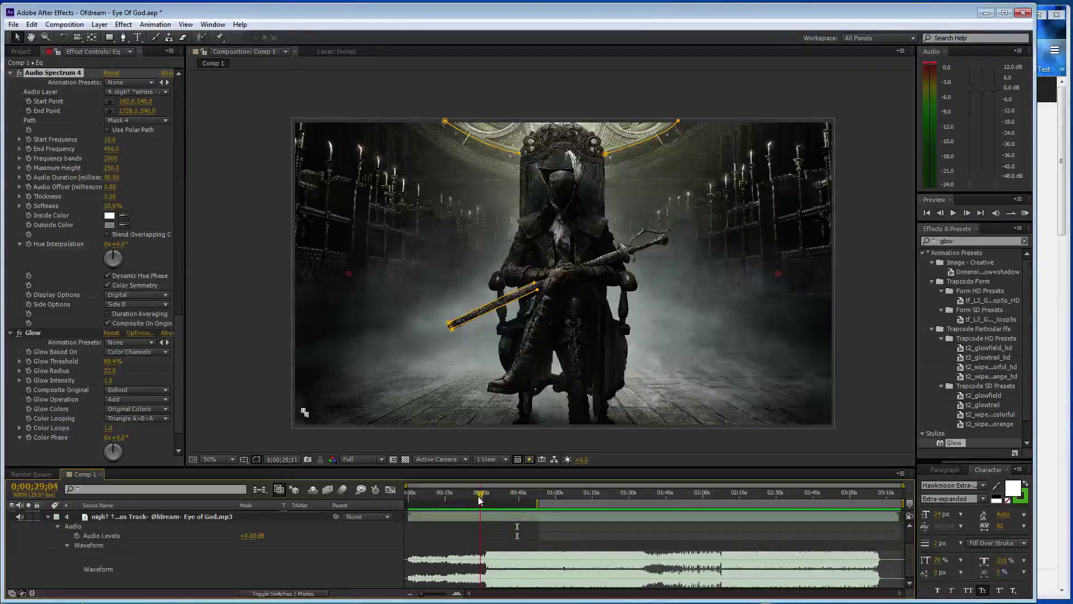
key(KP_Decimal)
mouse_move(1037, 256)
mouse_down()
mouse_move(1062, 258)
mouse_move(1038, 260)
mouse_up()
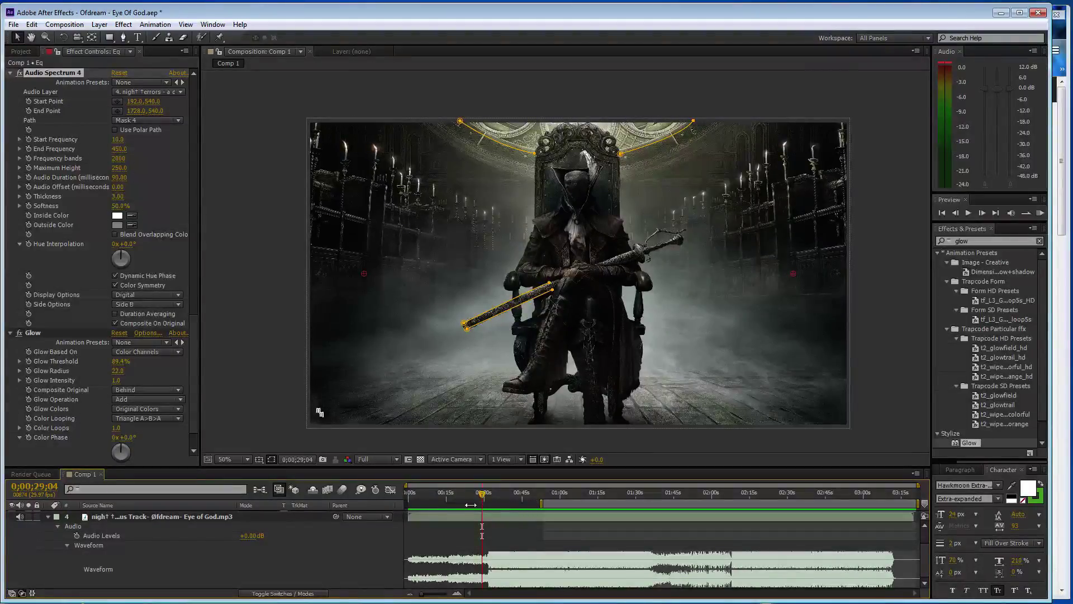
double_click(471, 505)
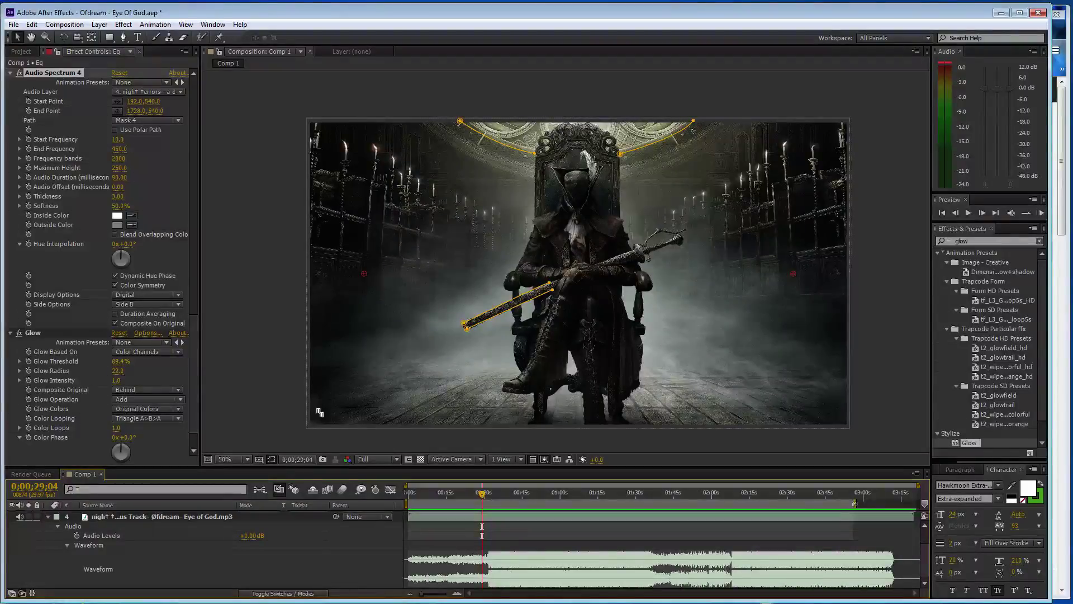
drag(855, 504, 917, 504)
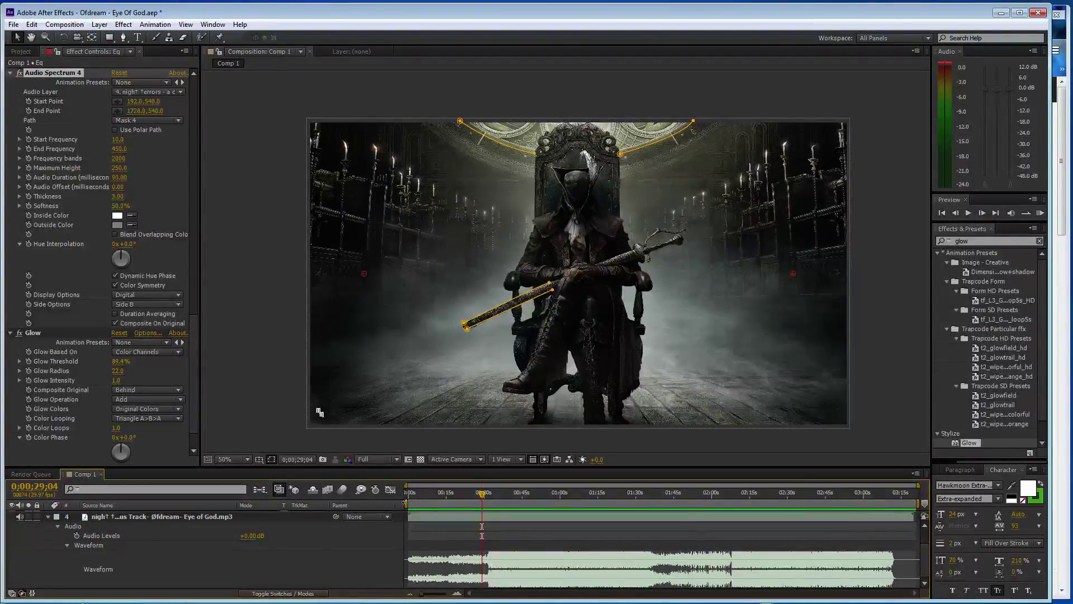
drag(404, 502, 484, 505)
Audition the music where the waveform gets loud and place the current time on the drop at 0;00;32;02.
key(KP_Decimal)
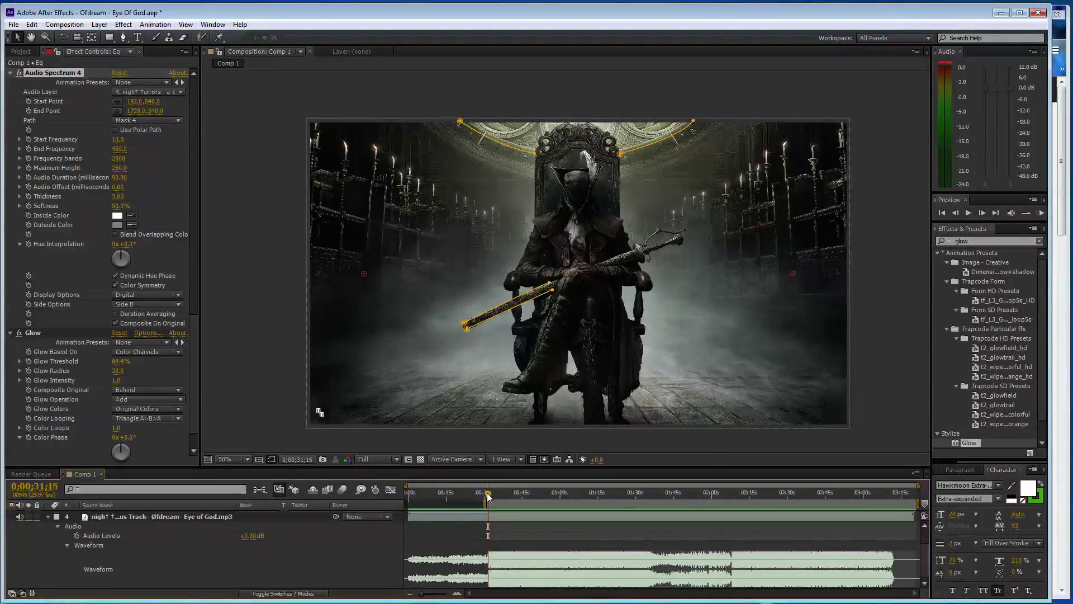
click(487, 494)
key(KP_Decimal)
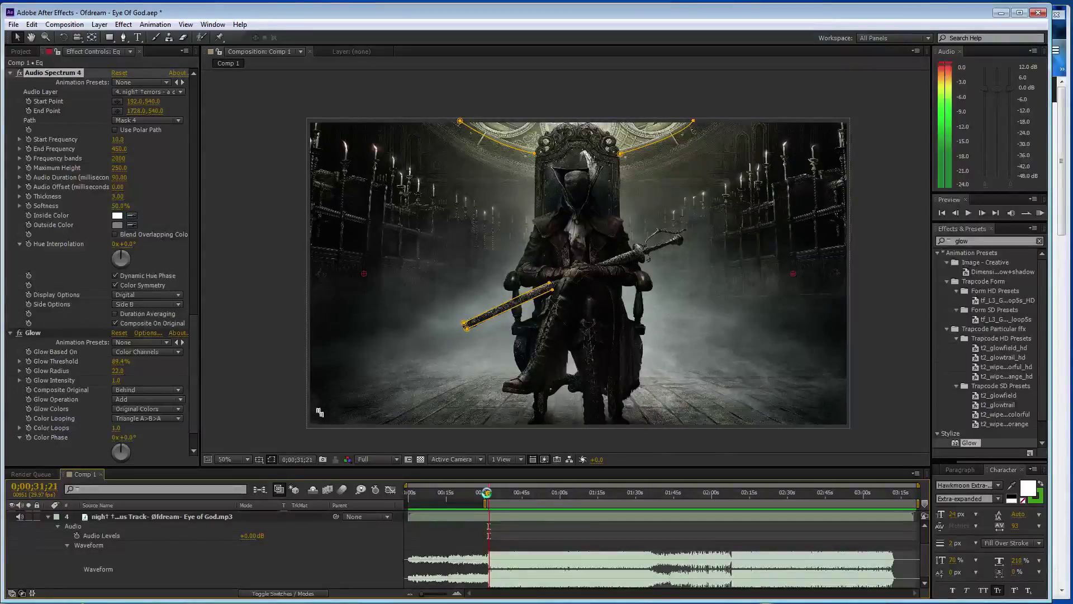
key(KP_Decimal)
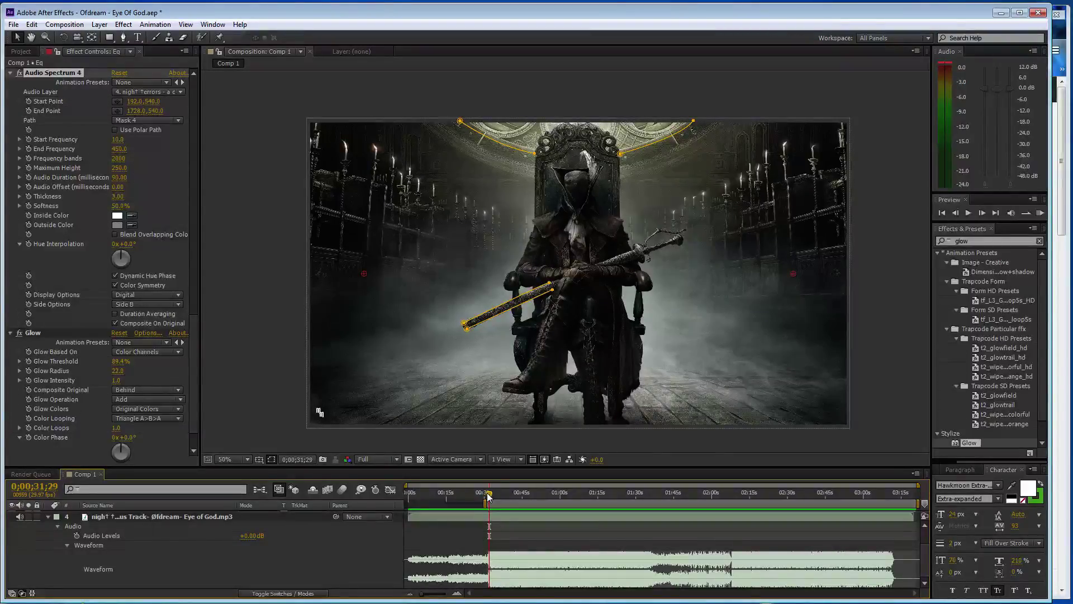
key(KP_Decimal)
click(488, 494)
key(KP_Decimal)
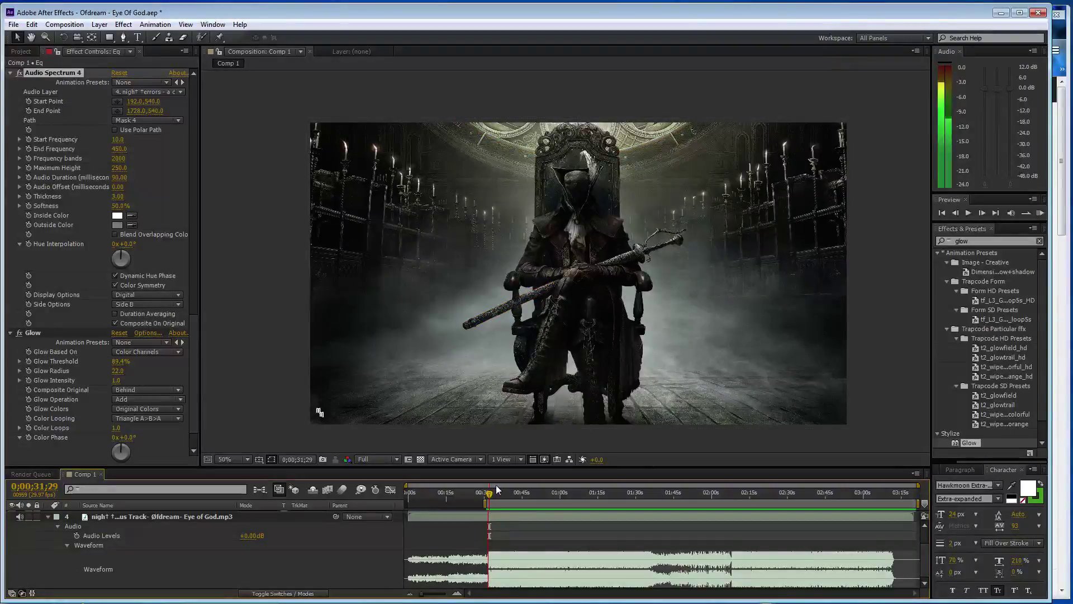
drag(488, 492, 487, 492)
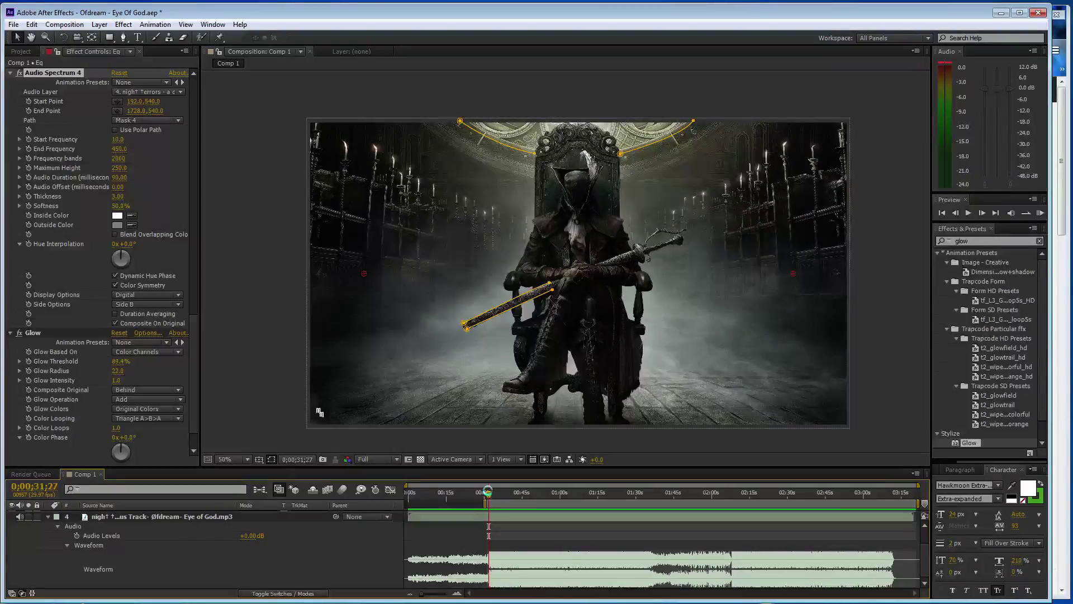
drag(488, 492, 489, 495)
Create a white (FFFFFF) solid layer of 1920 x 1080 px named White Solid 1.
key(ctrl+y)
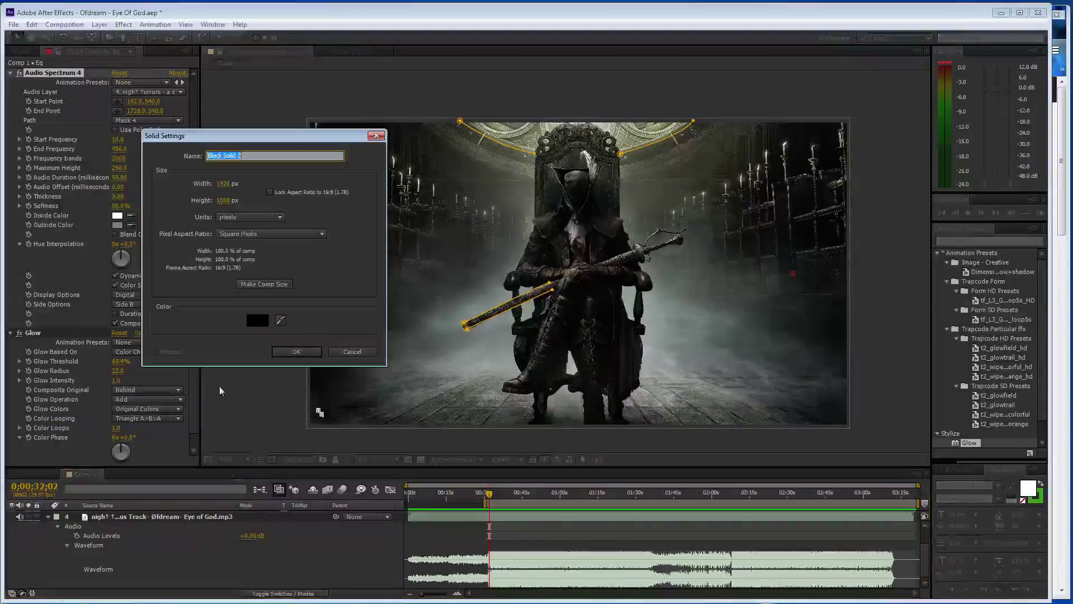
click(256, 322)
click(100, 148)
click(96, 140)
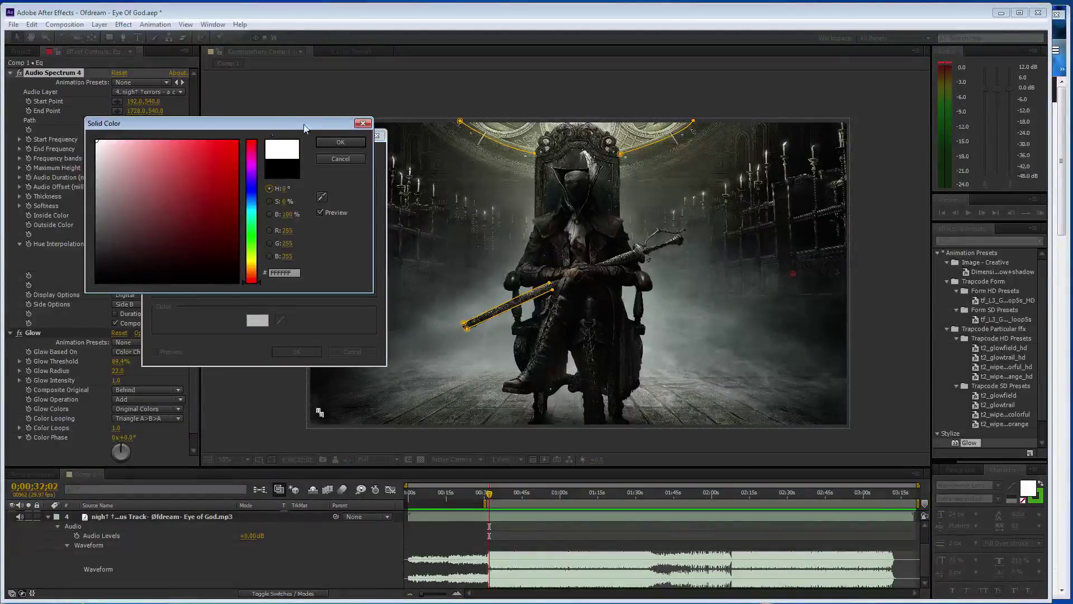
click(343, 142)
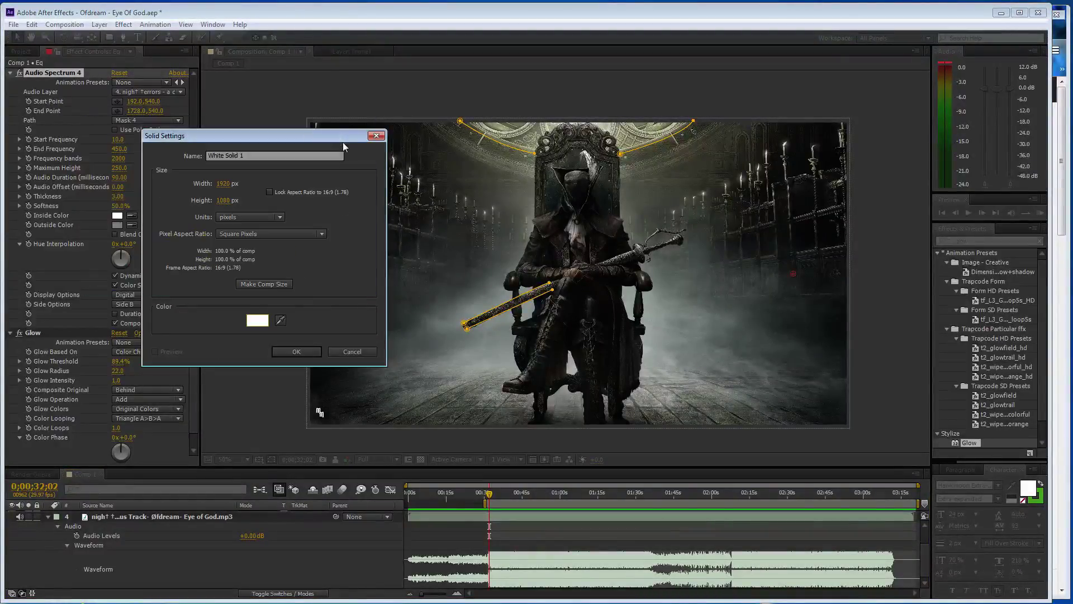
click(292, 351)
Collapse the audio waveform and trim White Solid 1 so it starts at 0;00;32;02.
click(66, 584)
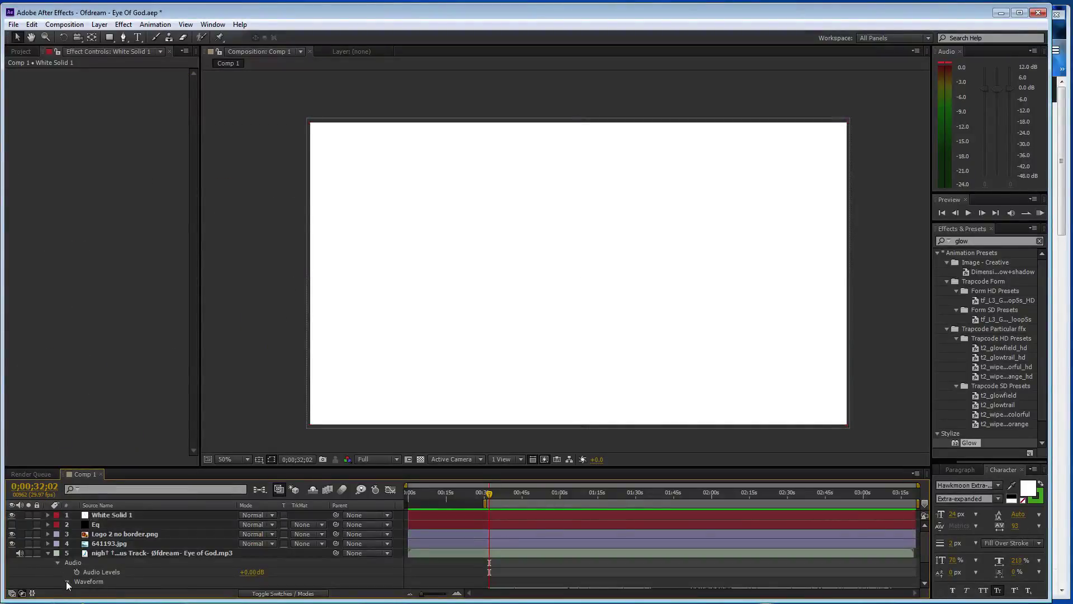
click(67, 581)
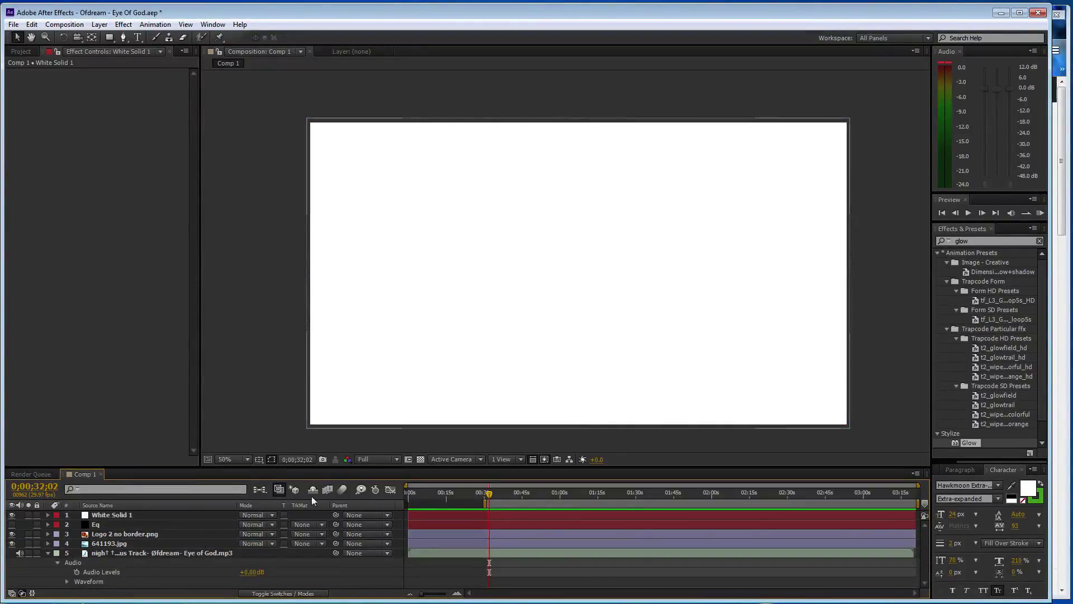
click(408, 515)
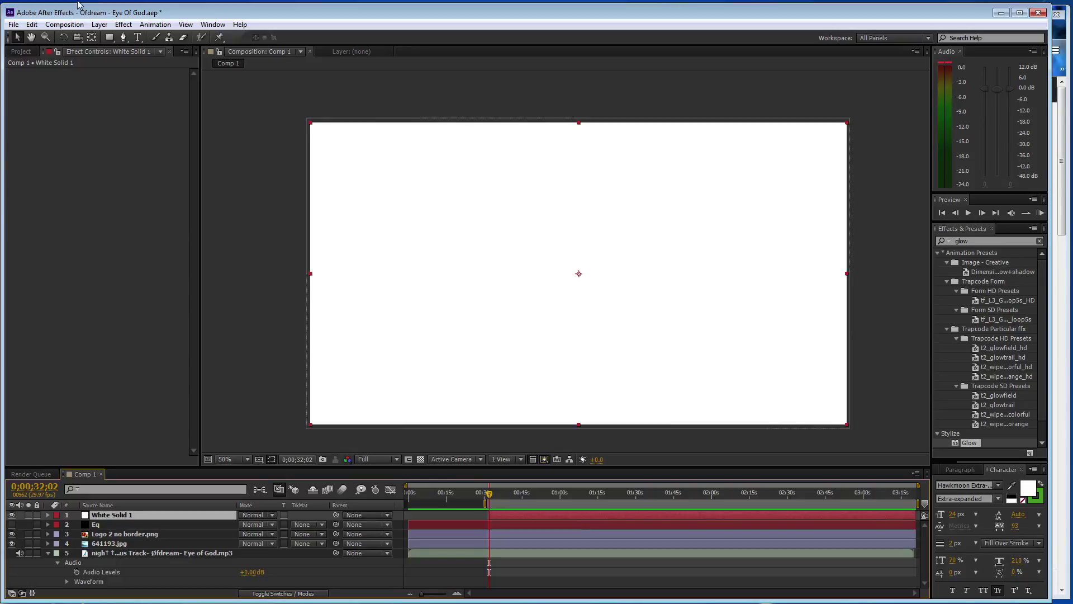
Apply CC Snowfall to White Solid 1, turn off Composite With Original and set its Opacity to 100.
click(124, 24)
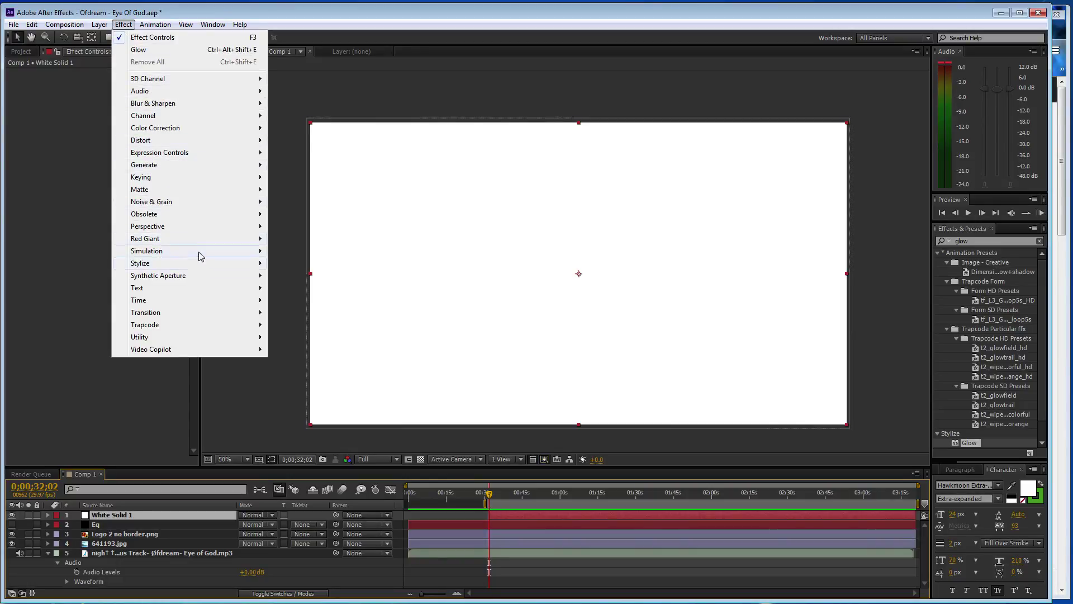
mouse_move(203, 252)
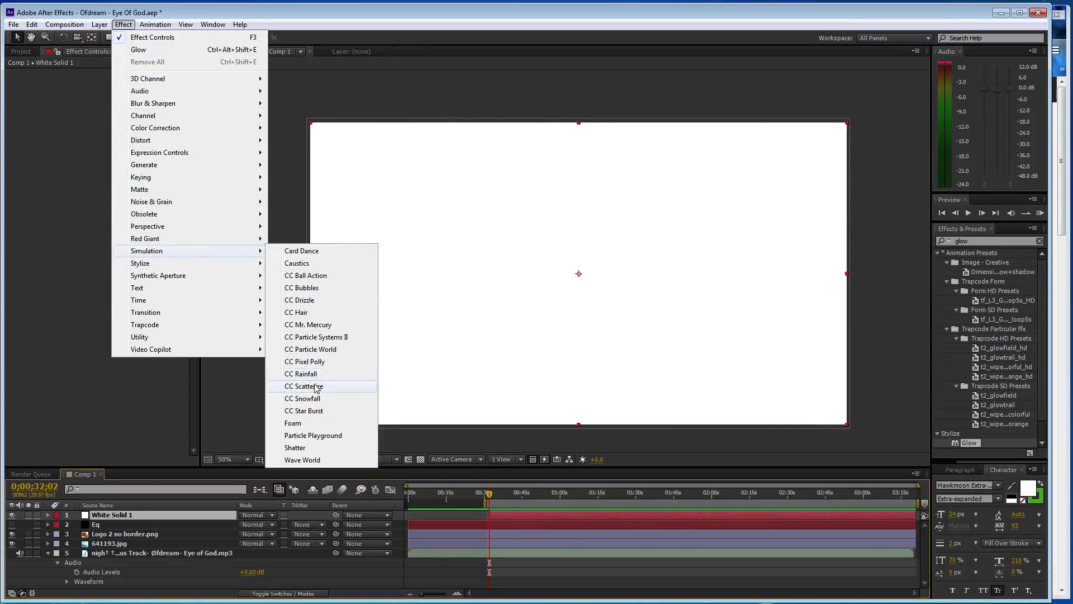
click(304, 398)
click(115, 225)
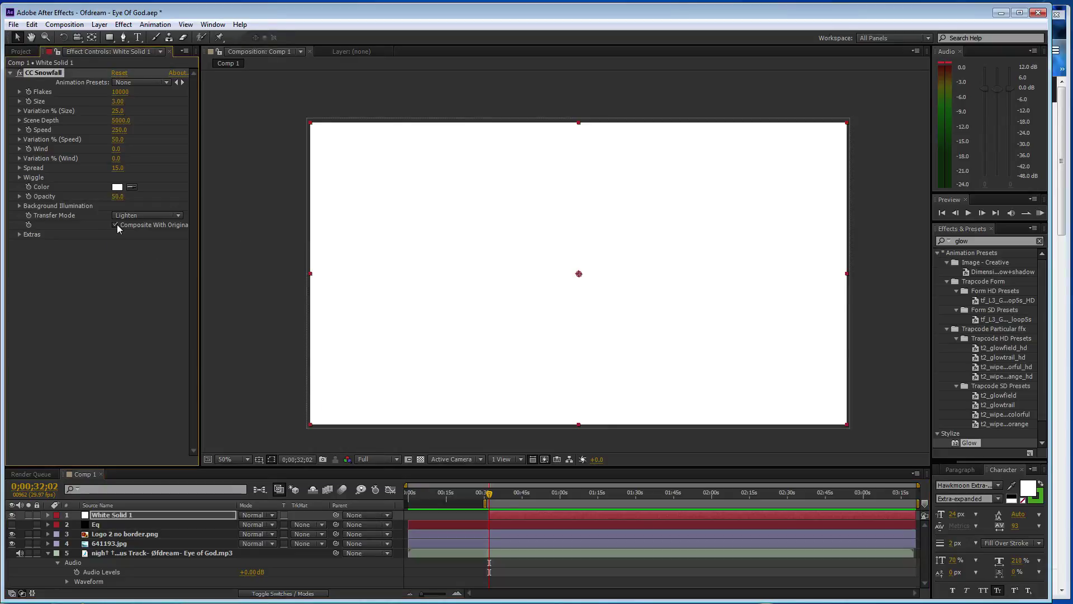
drag(119, 197, 214, 199)
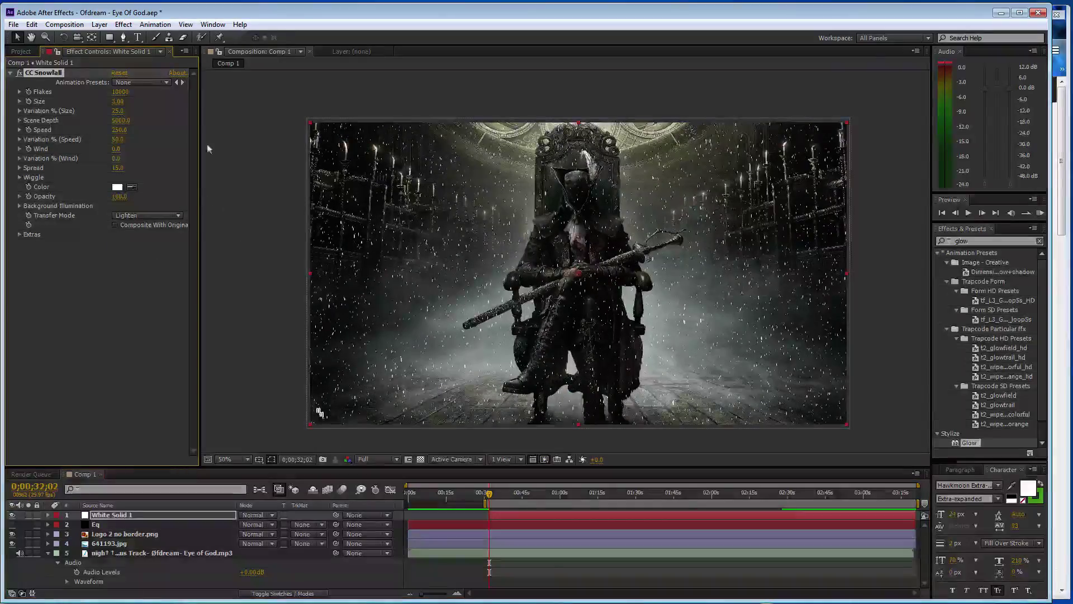
Set CC Snowfall's Flakes to 500 and Scene Depth to 10000.
click(121, 92)
text(500)
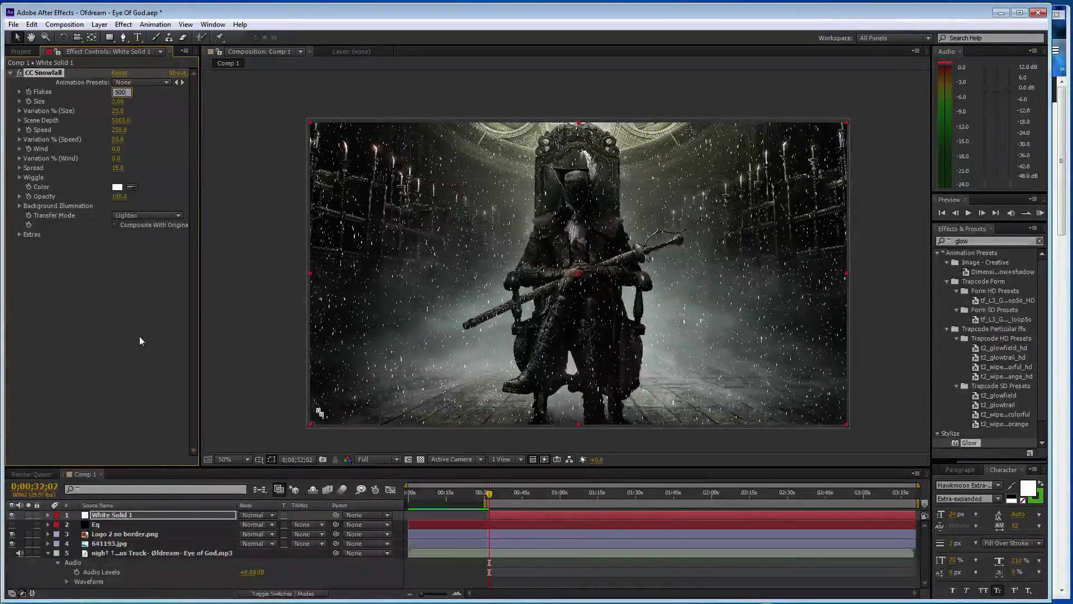
key(Tab)
key(Tab)
key(Tab)
text(10000)
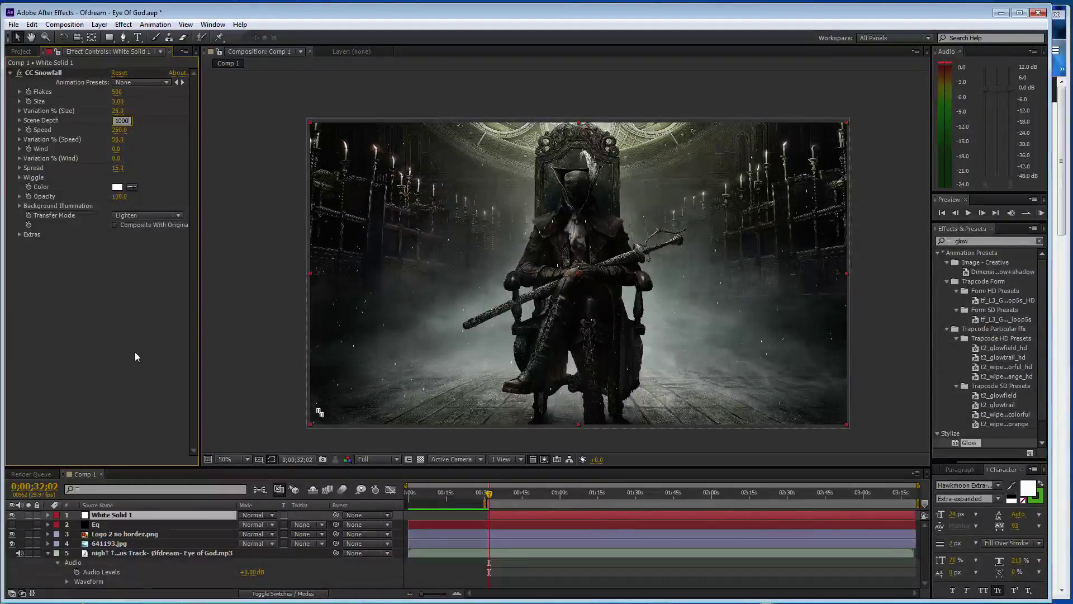
key(Return)
Apply the Glow effect to White Solid 1 and shift the layer slightly to the right in the frame.
drag(971, 443, 123, 347)
key(w)
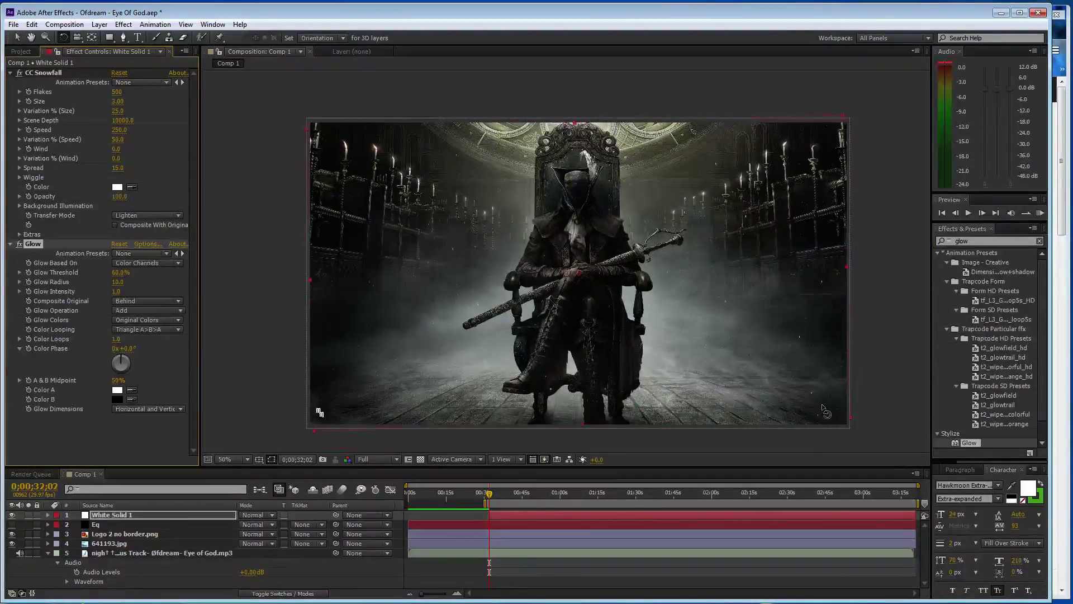
key(v)
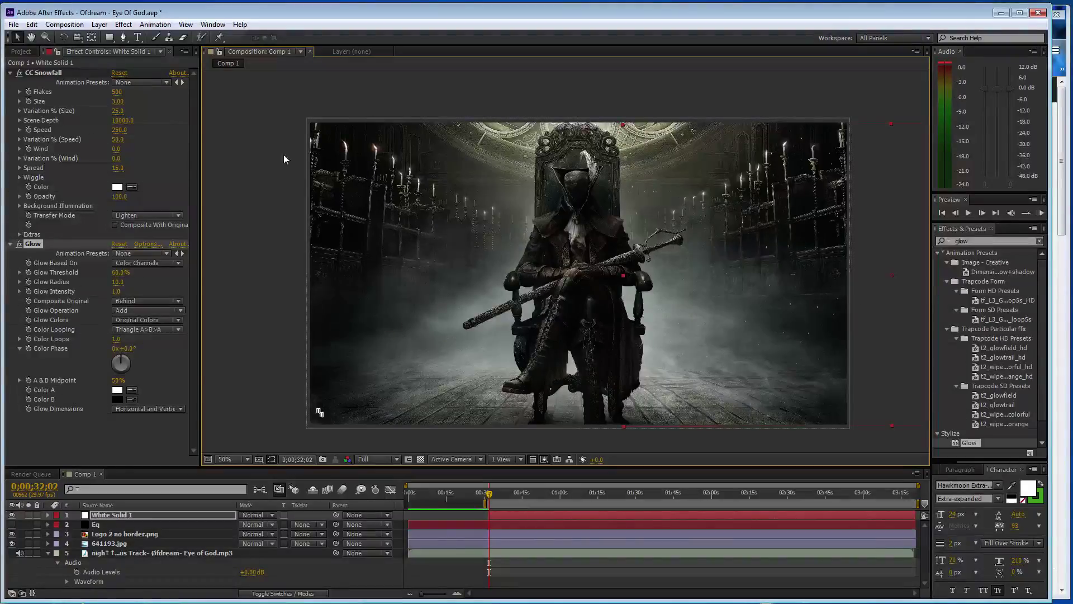
Preview the falling snow with the music and set CC Snowfall's Speed to 50.
key(space)
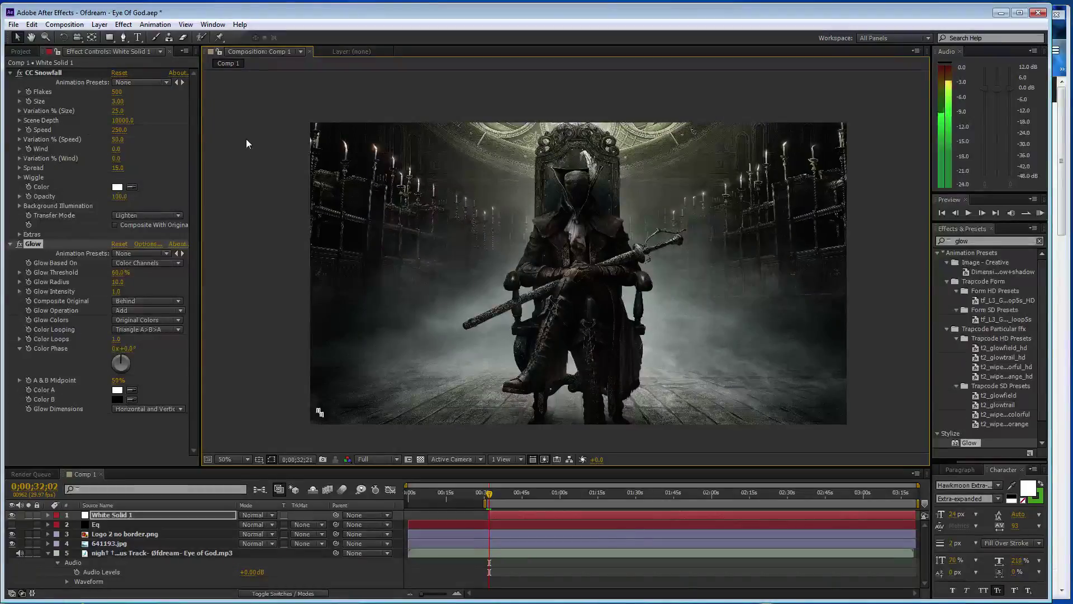
key(space)
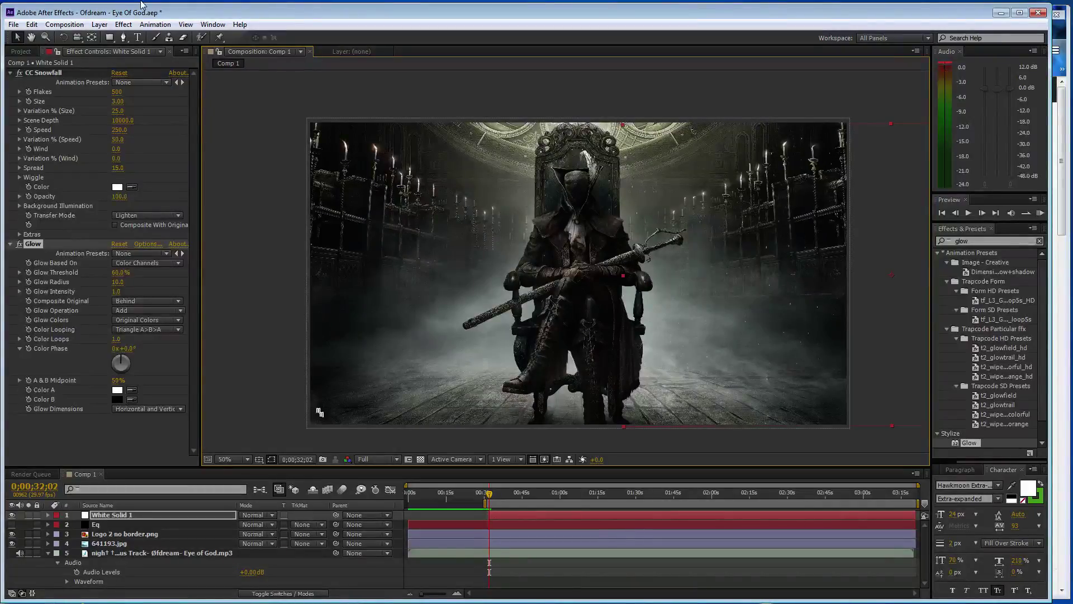
click(119, 130)
text(50)
click(243, 205)
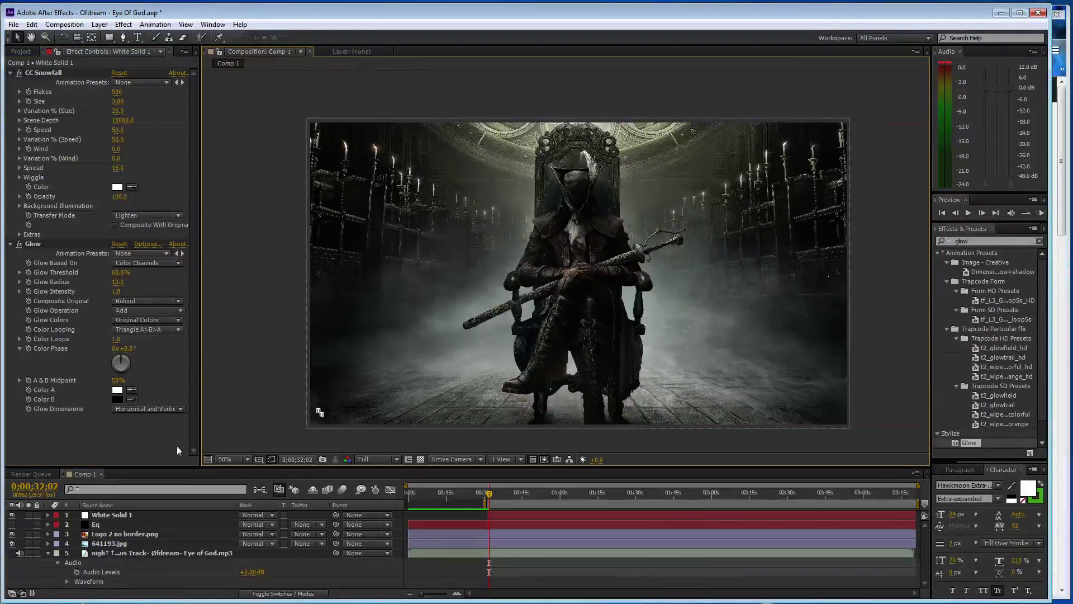
Set CC Snowfall's Scene Depth to 8000 and its Wind to -27.
click(122, 120)
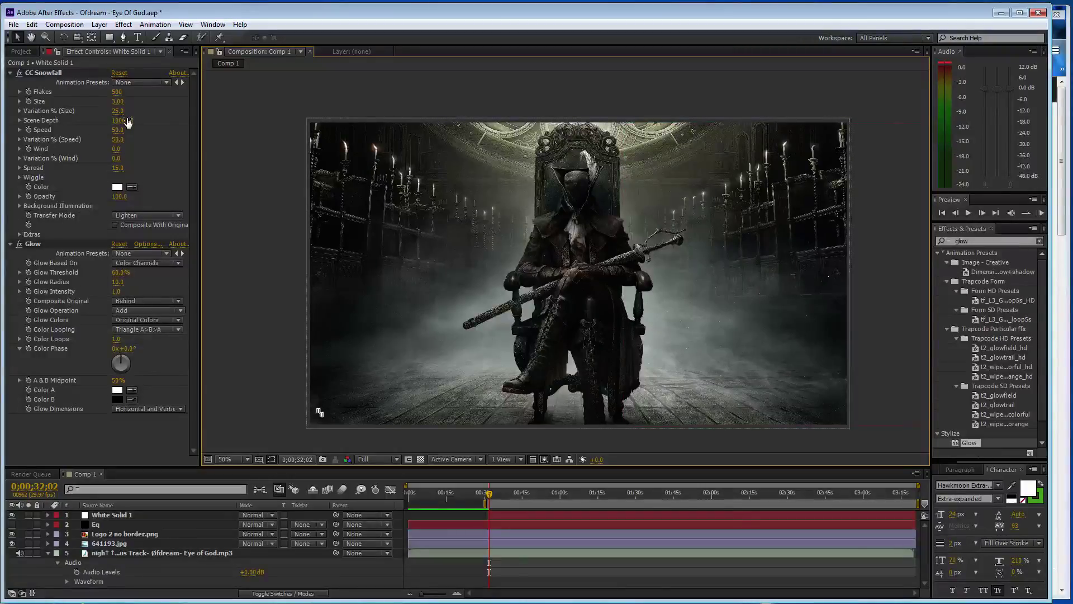
text(8000)
click(232, 203)
click(113, 150)
drag(113, 150, 98, 153)
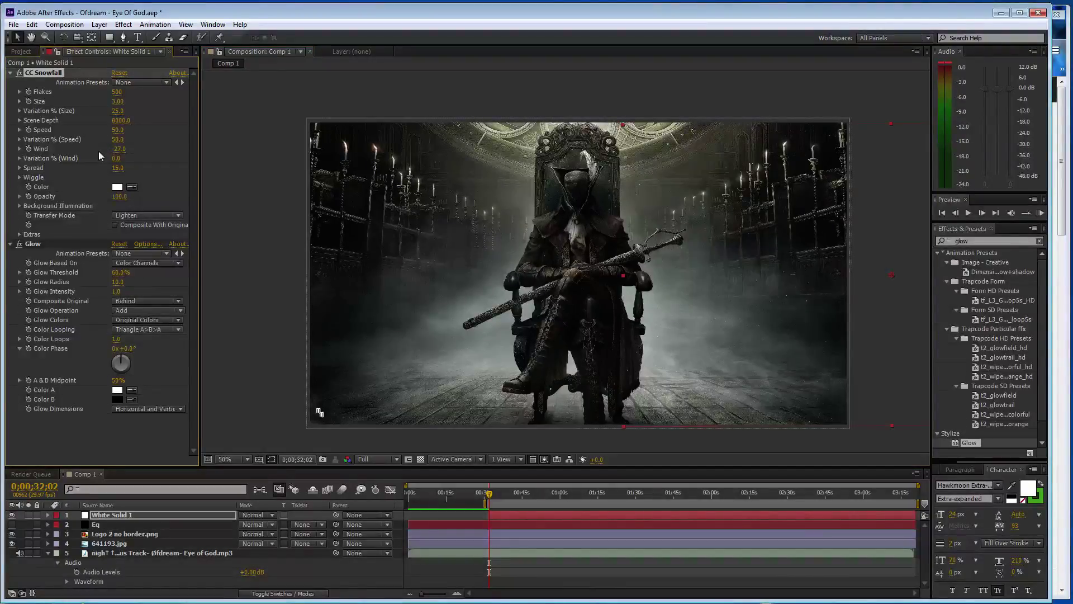
Preview the falling snow with the music from the drop and enable keyframing for CC Snowfall's Speed at 0;00;32;02.
key(KP_0)
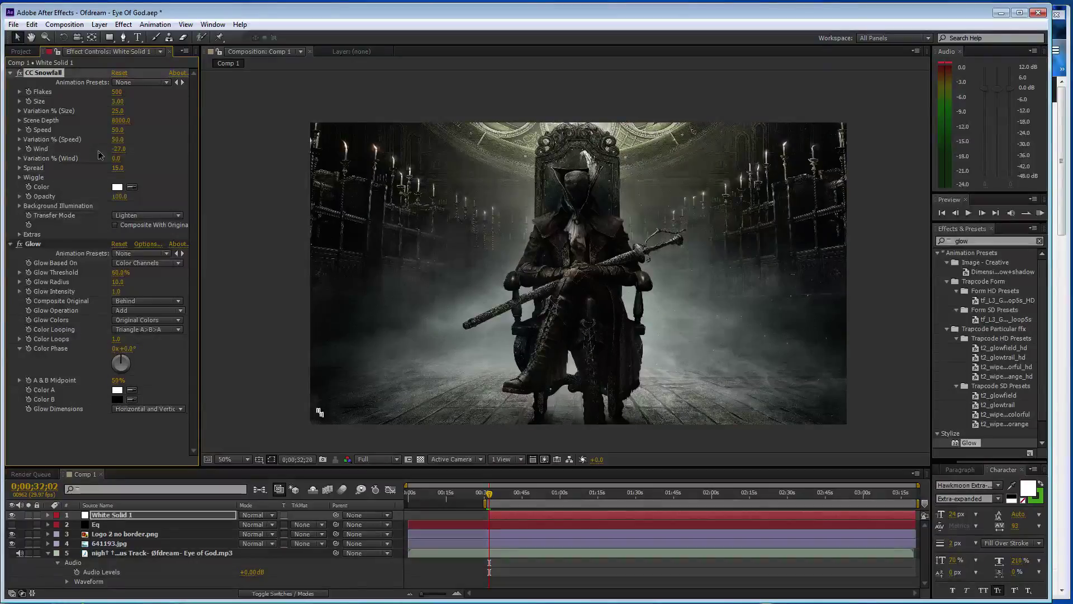
key(space)
key(space)
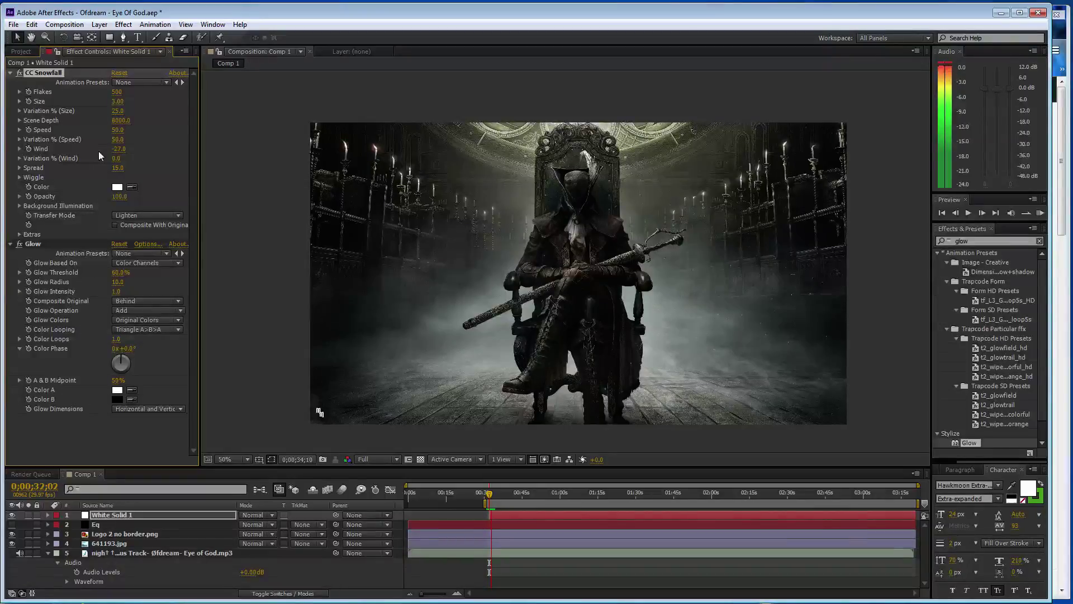
key(space)
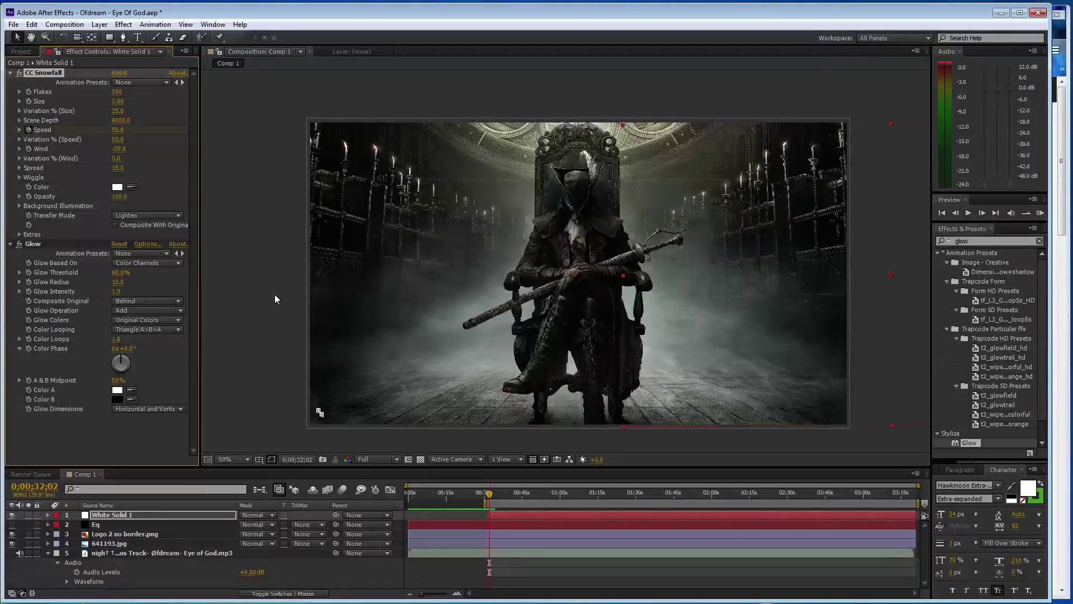
key(space)
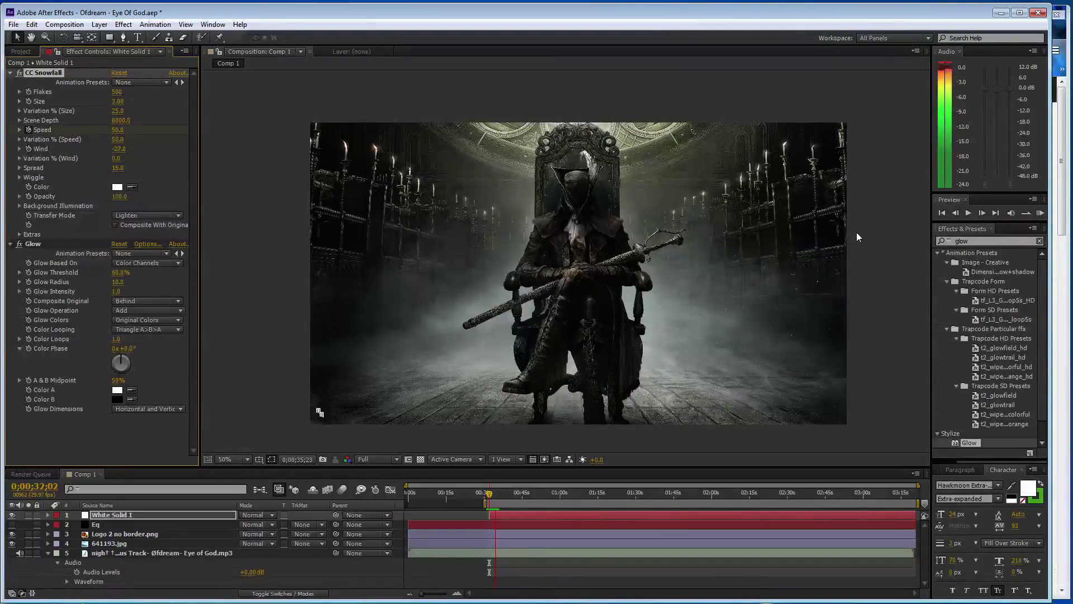
key(space)
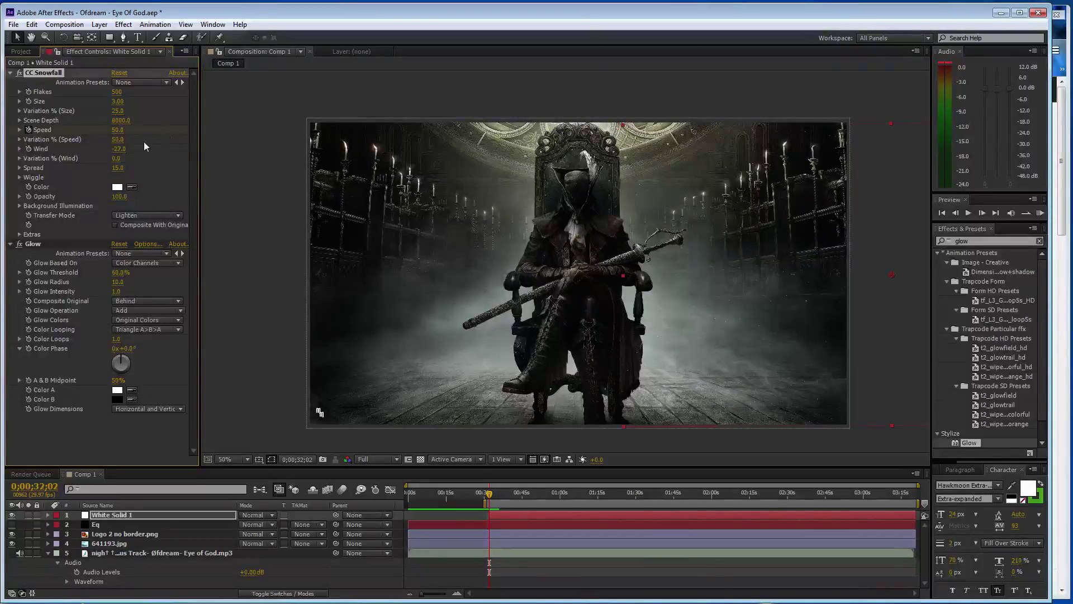
Set CC Snowfall's Speed keyframe at the drop to 40 and preview the snow with the music.
click(117, 130)
text(40)
click(268, 215)
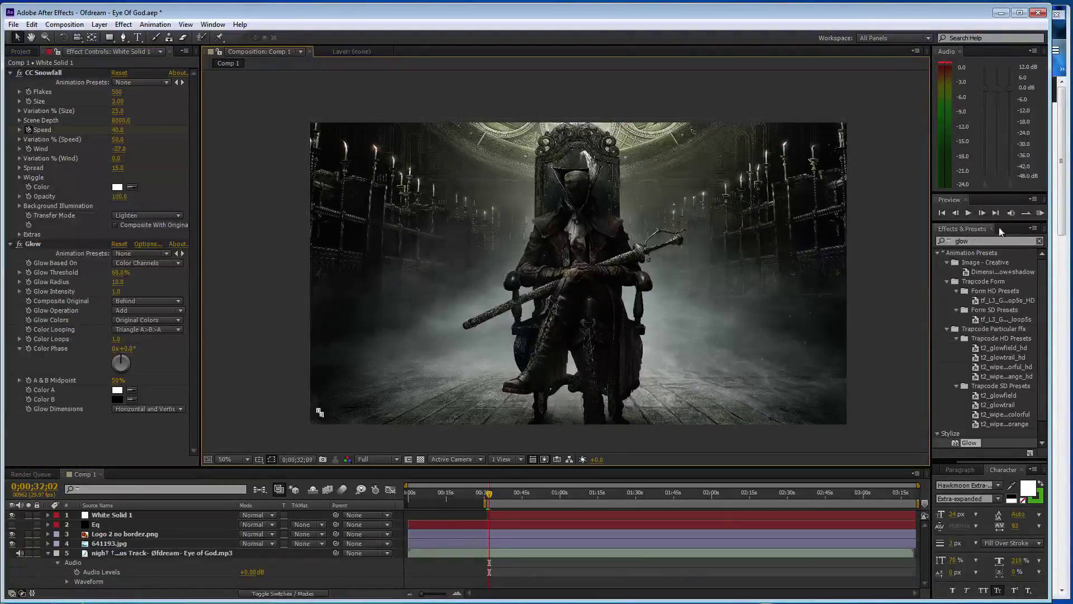
click(1039, 212)
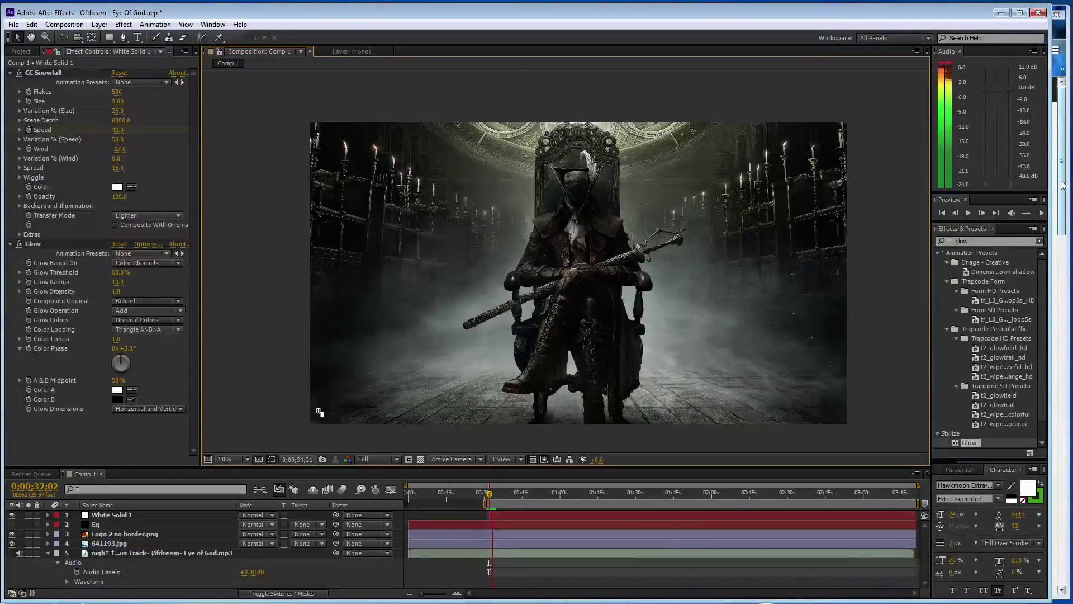
key(space)
Shift White Solid 1 slightly further to the right in the frame and save the project.
click(726, 230)
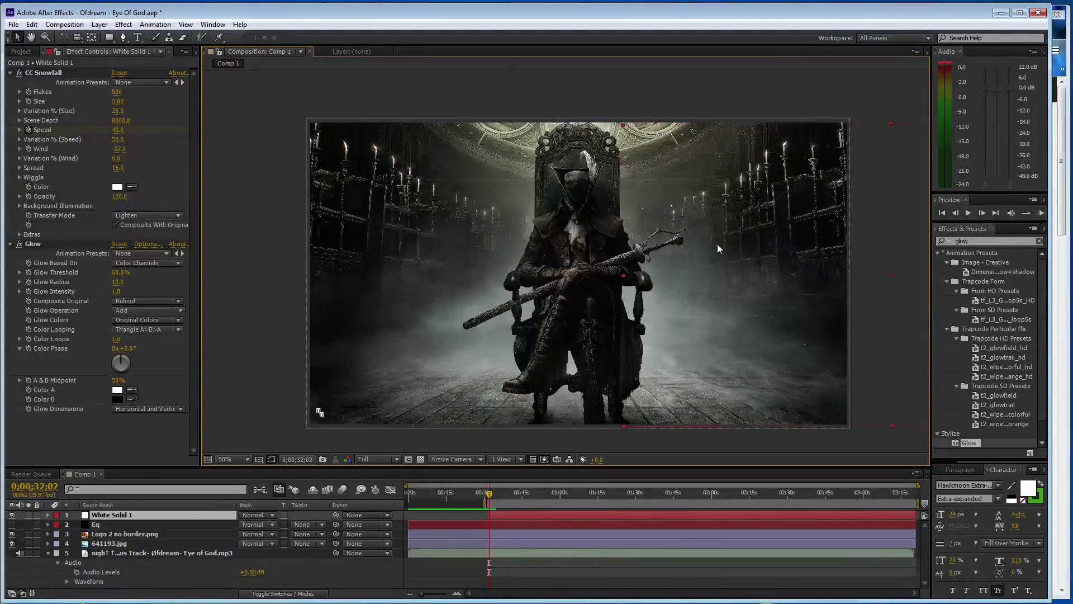
drag(712, 247, 719, 247)
key(KP_0)
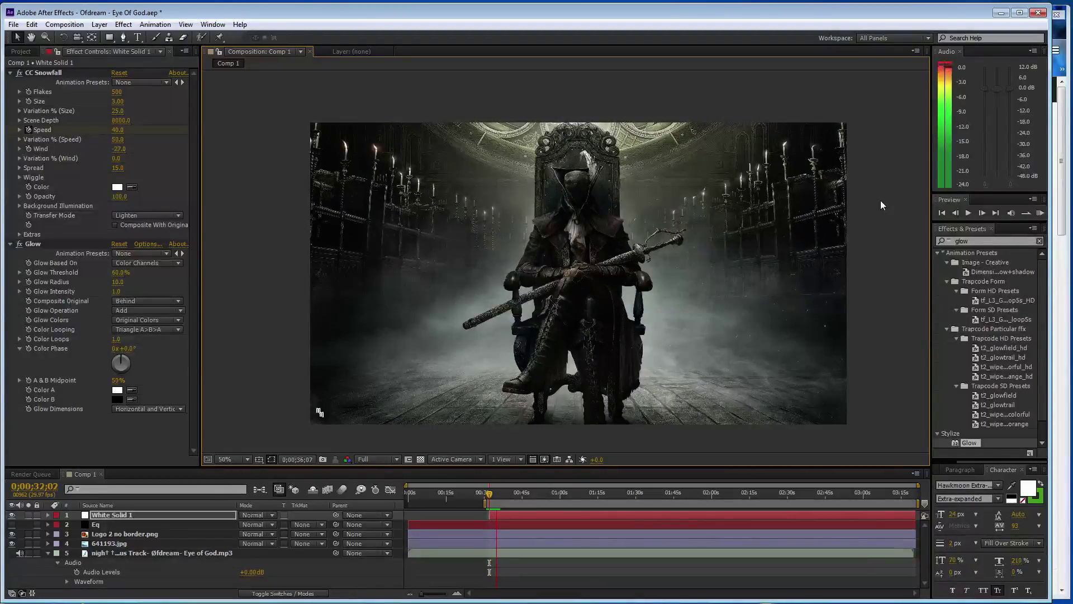
key(space)
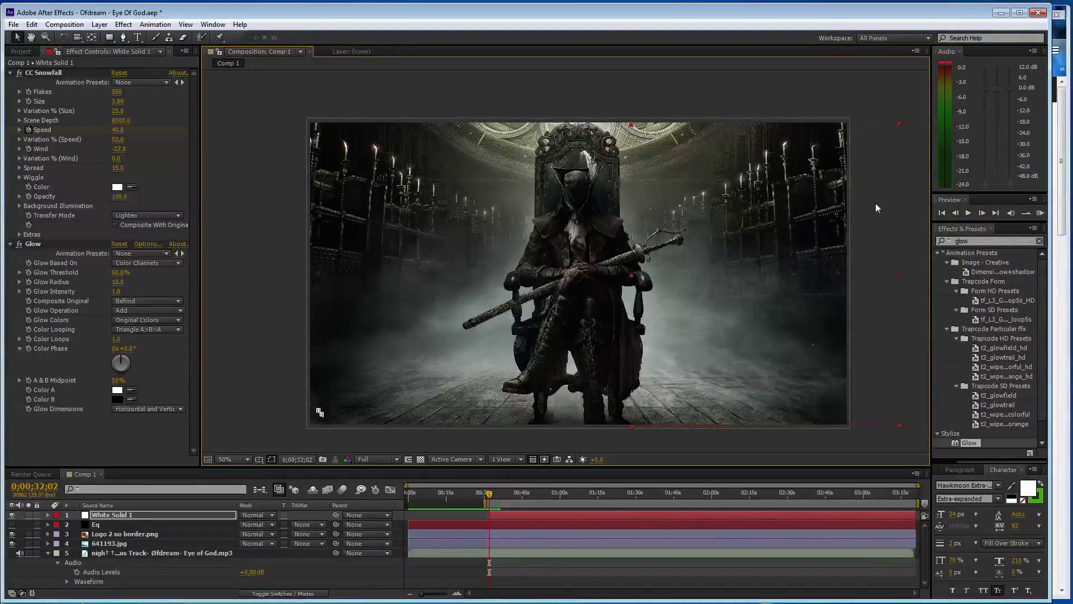
key(ctrl+s)
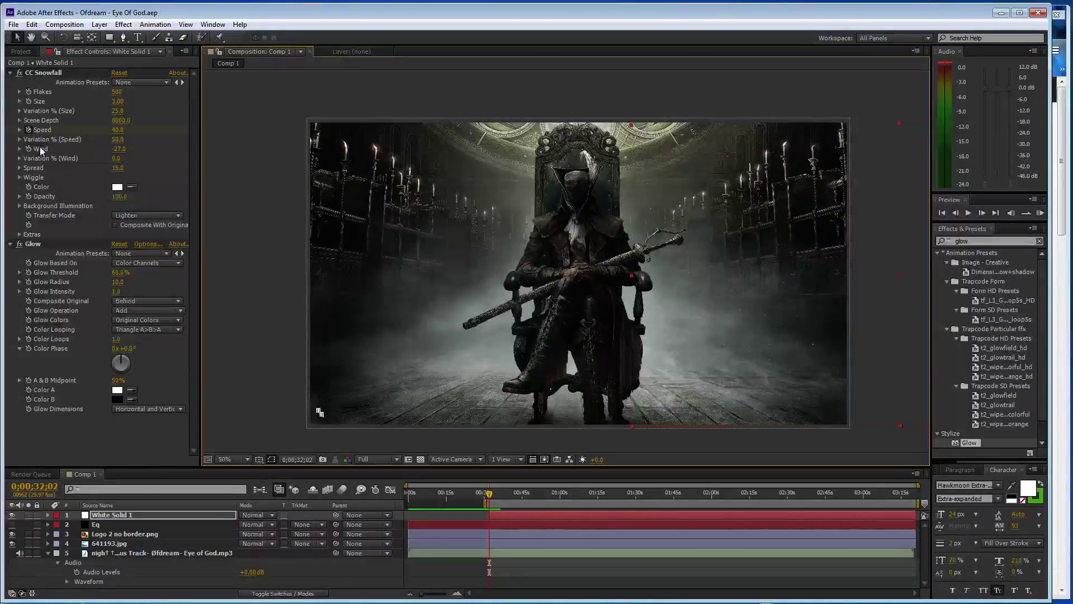
Reveal the track's audio waveform and keyframe CC Snowfall's Speed at 41 at 0;01;35;28, where the music quietens.
click(67, 581)
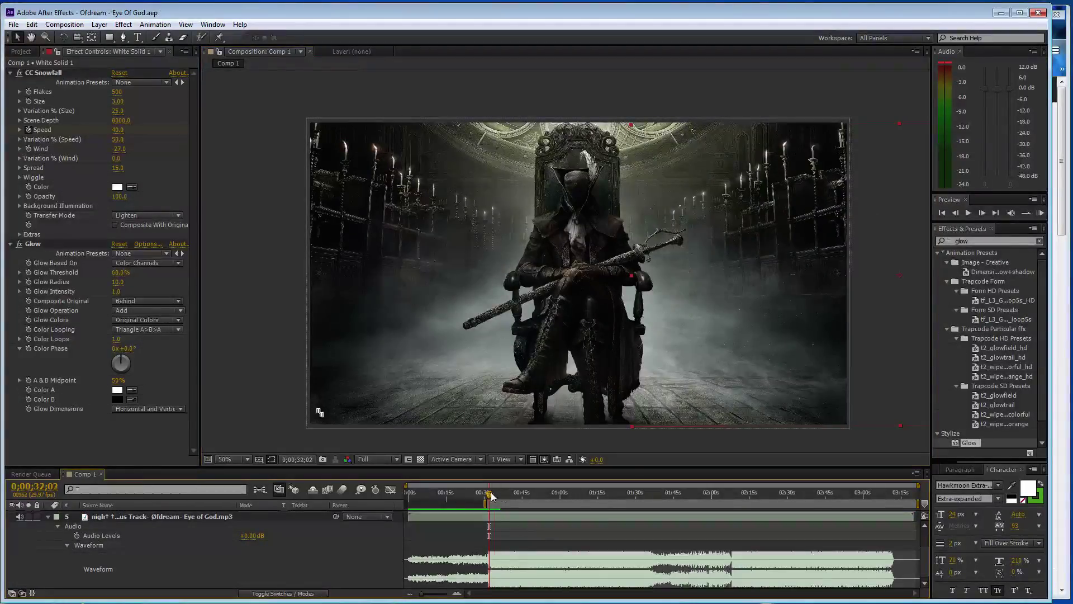
drag(491, 496, 651, 496)
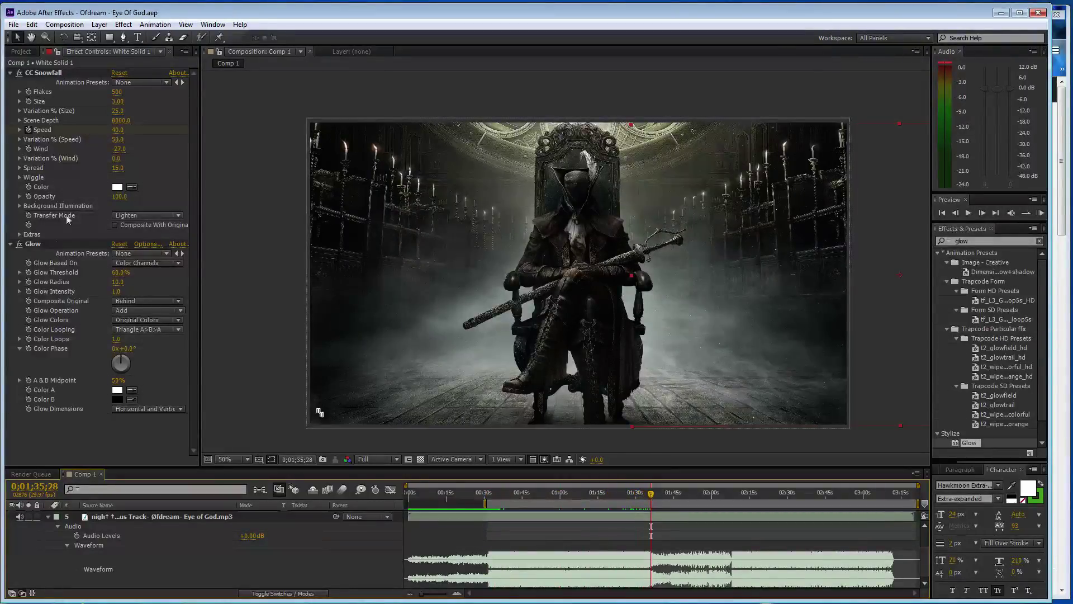
click(117, 131)
text(41)
key(Return)
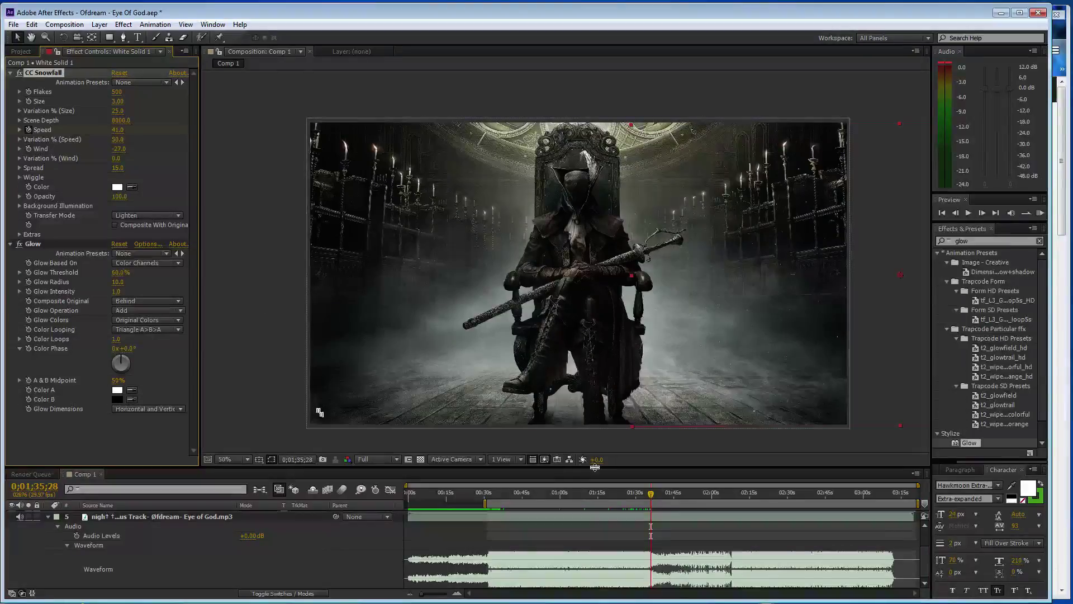
Add a CC Snowfall Speed keyframe of 5 at 0;01;40;04.
drag(643, 496, 662, 497)
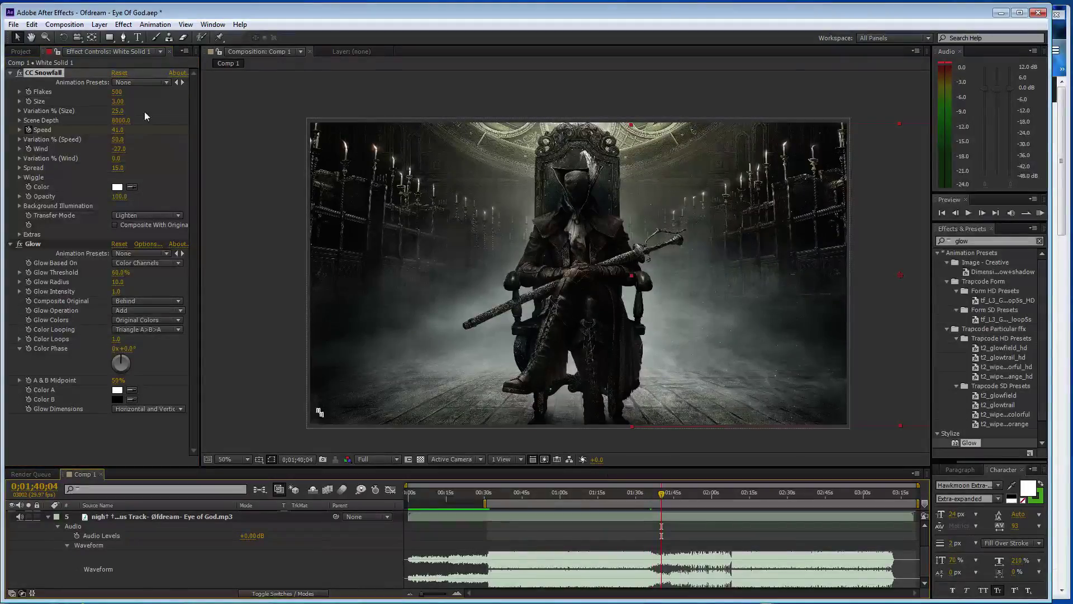
click(118, 130)
text(5)
key(Return)
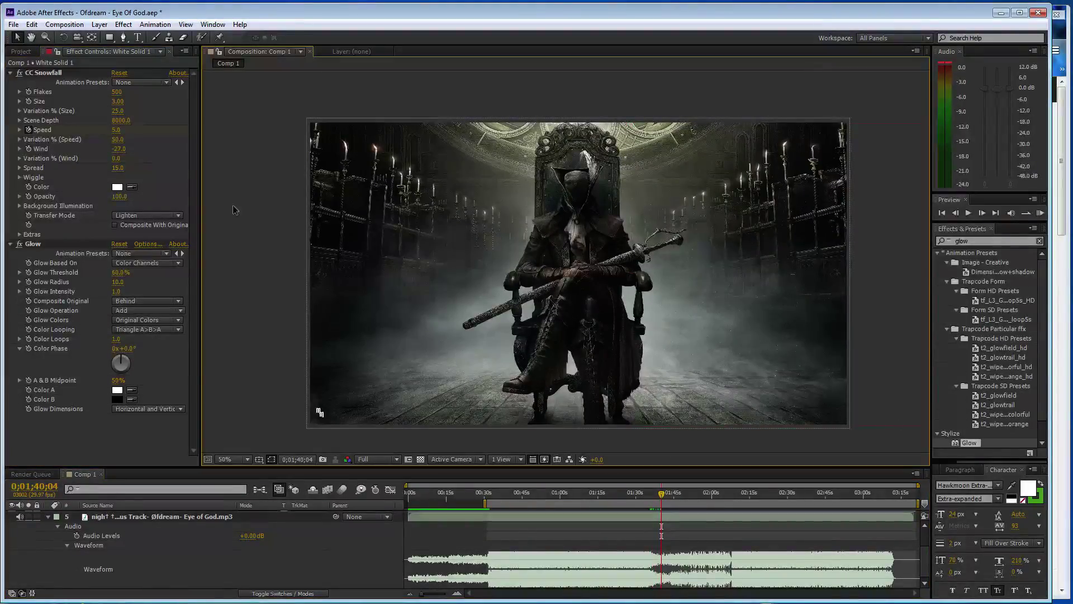
Add a CC Snowfall Speed keyframe of 40 at 0;02;08;02, where the second drop begins in the waveform.
drag(663, 501, 732, 494)
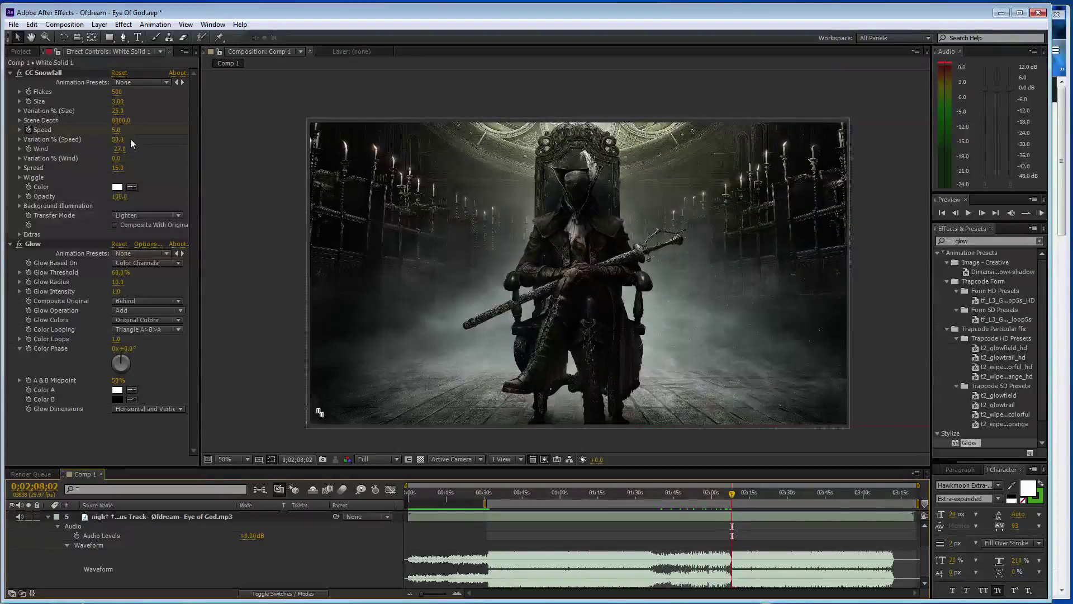
click(117, 130)
text(6)
key(Return)
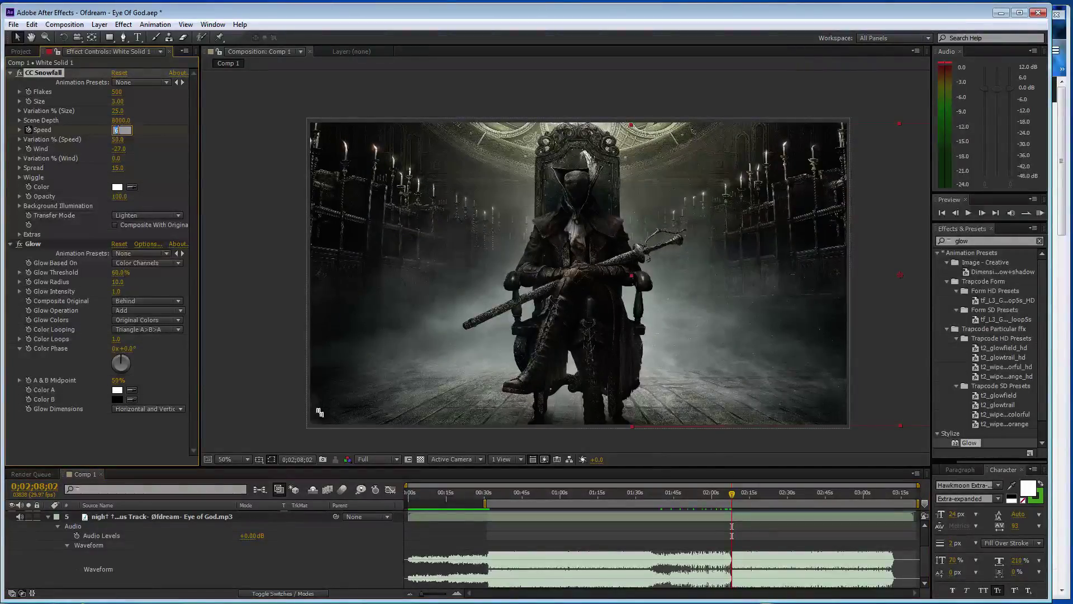
text(40)
key(Return)
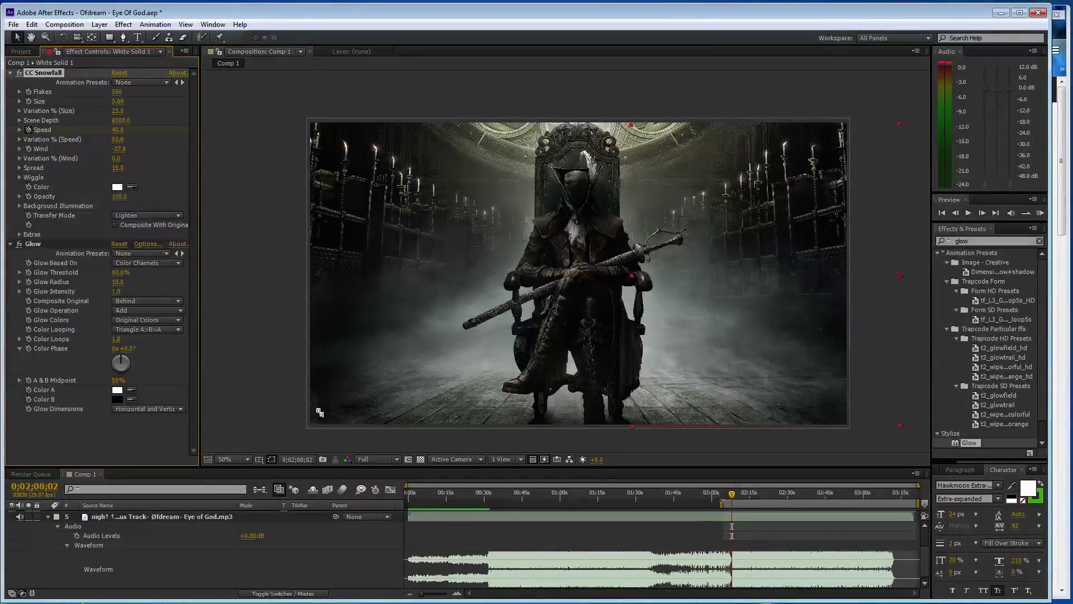
Start the work area just before the second drop and preview the snow there with the music.
drag(726, 501, 726, 501)
key(KP_0)
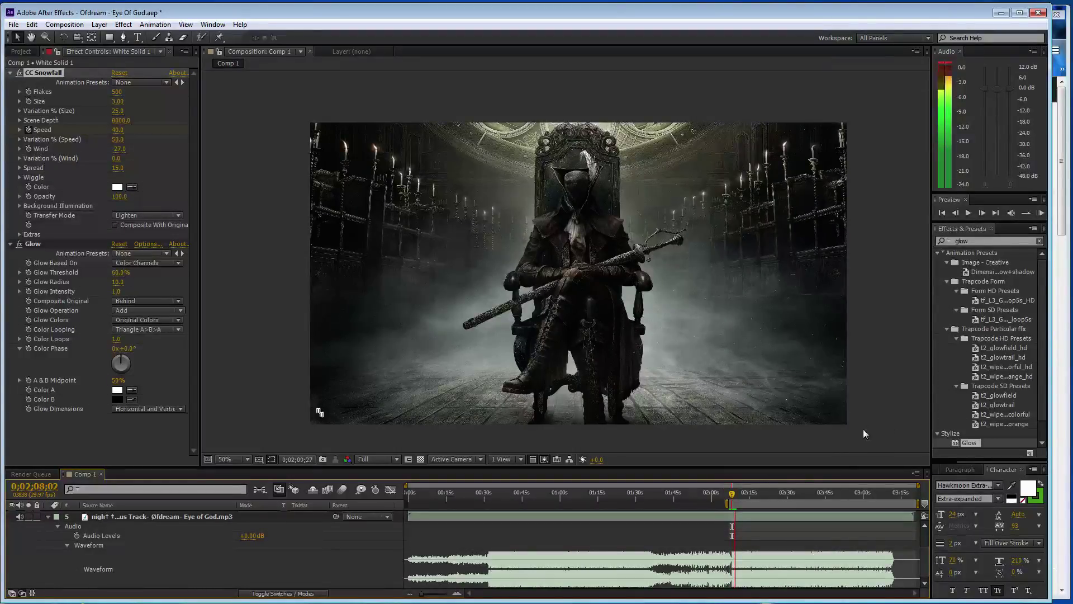
key(space)
Add a CC Snowfall Speed keyframe of 41 at 0;02;56;26.
drag(731, 491, 855, 496)
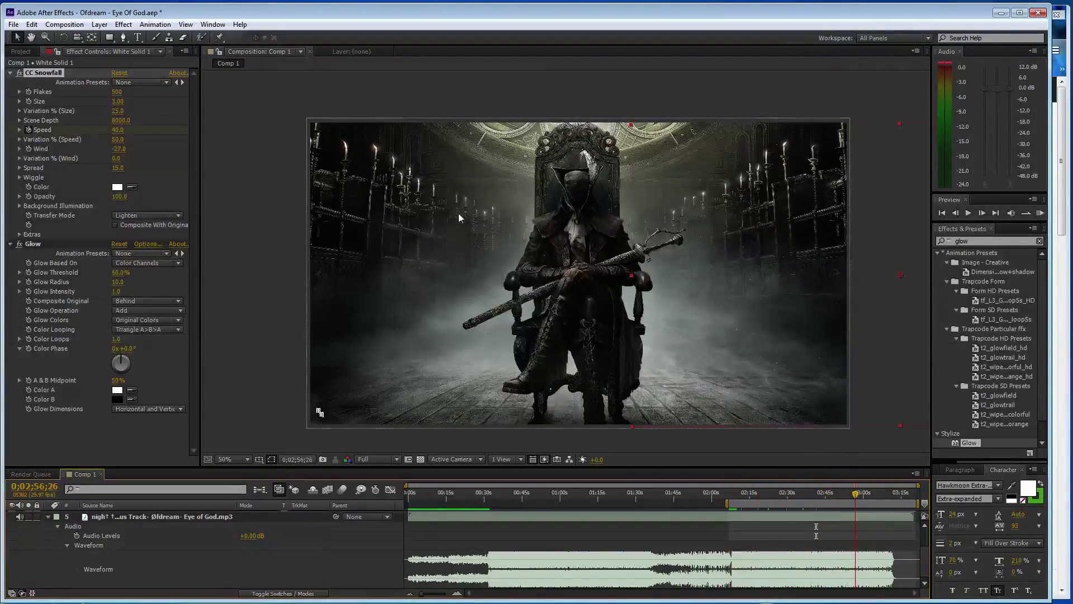
click(118, 130)
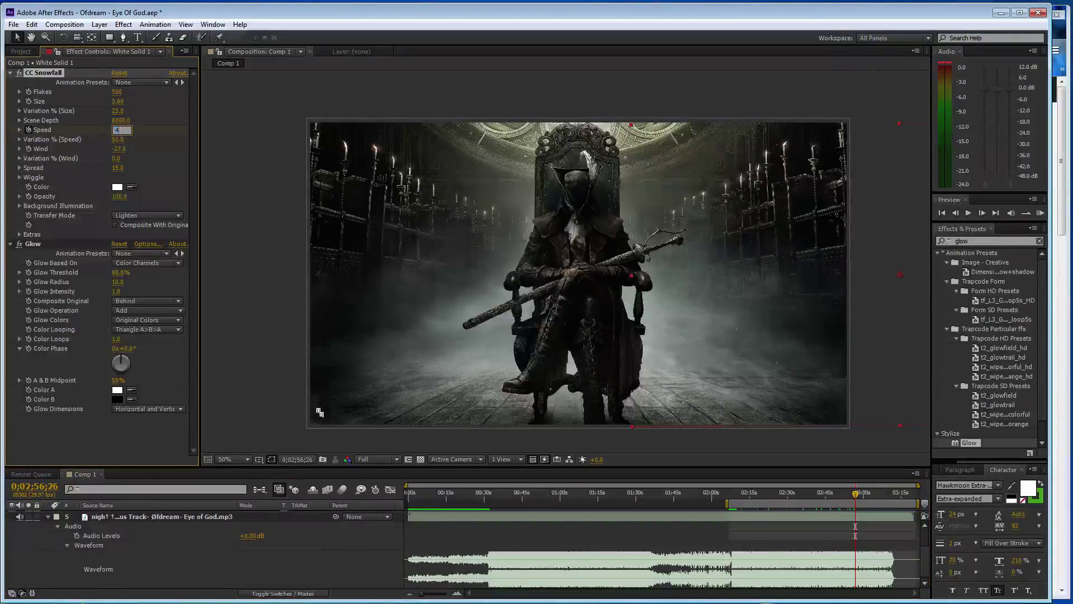
text(41)
key(Return)
Add a CC Snowfall Speed keyframe of 10 at 0;03;11;22, where the music ends, and save the project.
drag(850, 494, 894, 494)
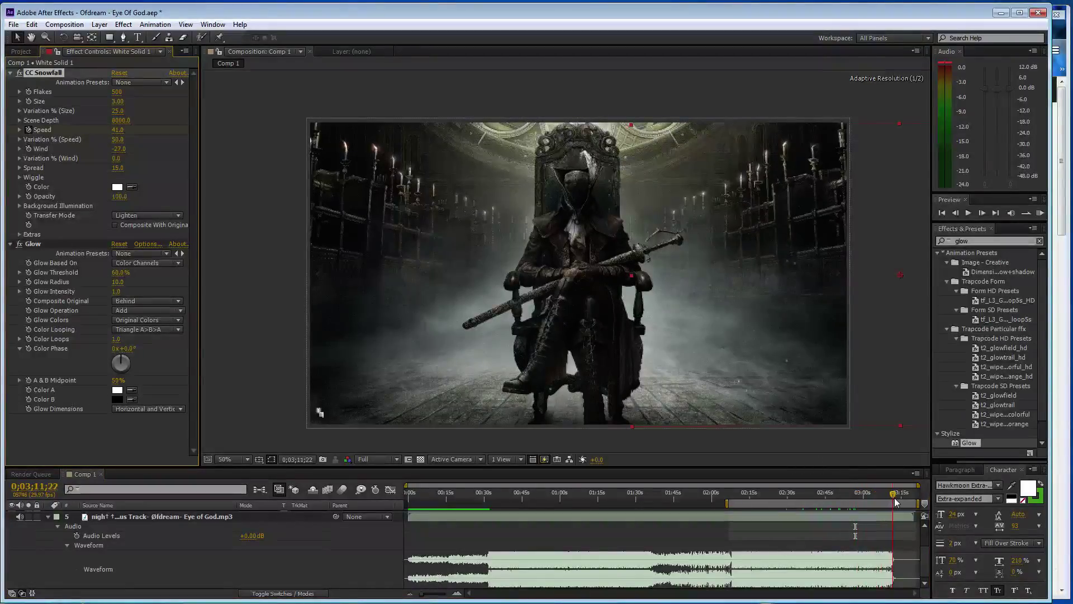
click(118, 130)
text(10)
key(Return)
key(ctrl+s)
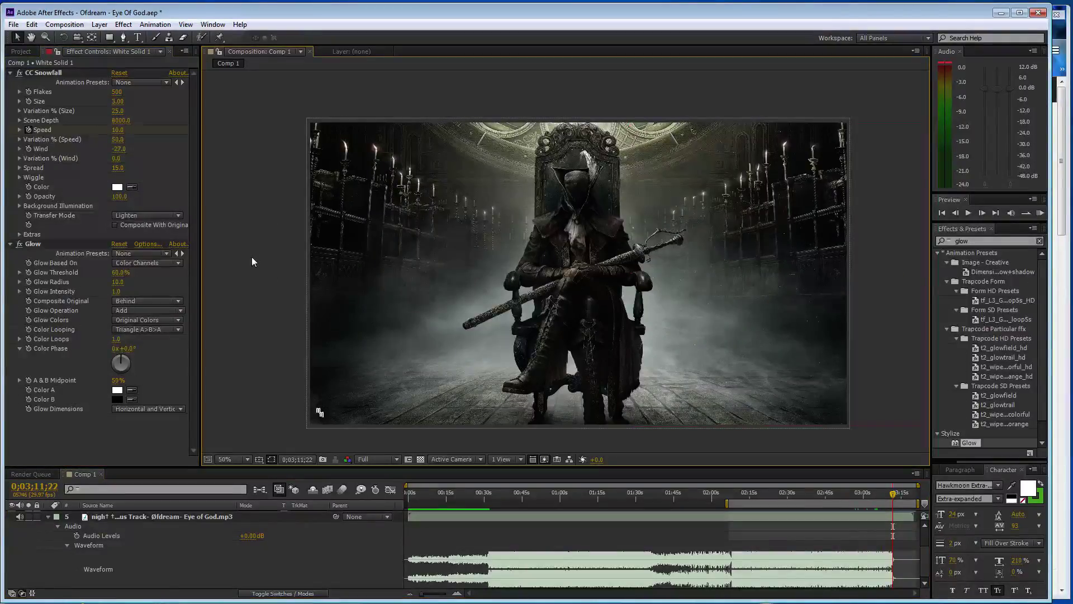
Collapse the audio waveform, duplicate White Solid 1 and move the copy so it extends past the left edge of the frame.
click(67, 545)
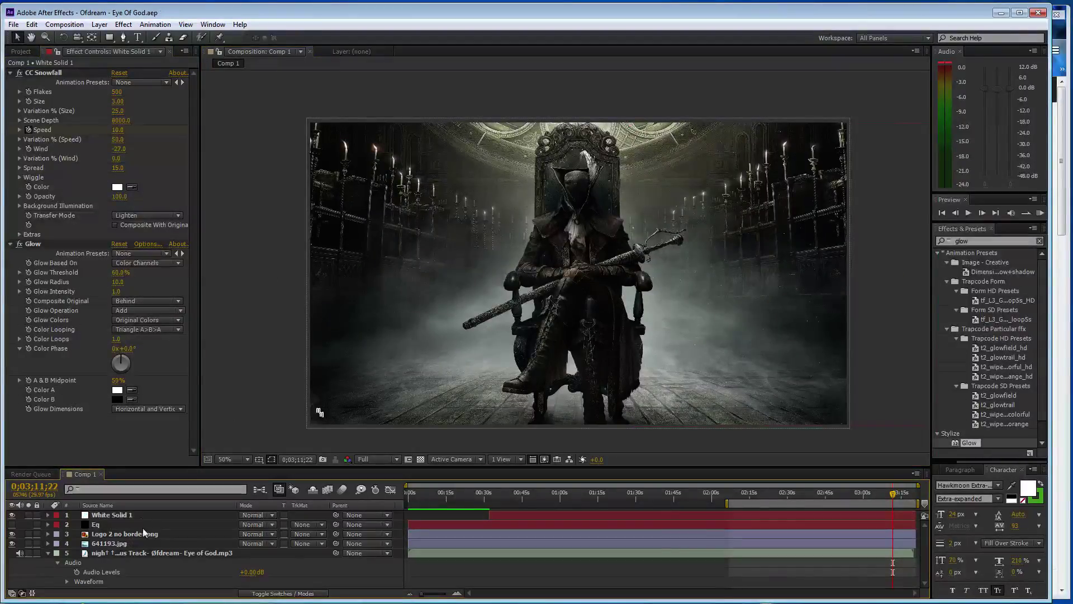
click(140, 514)
key(ctrl+d)
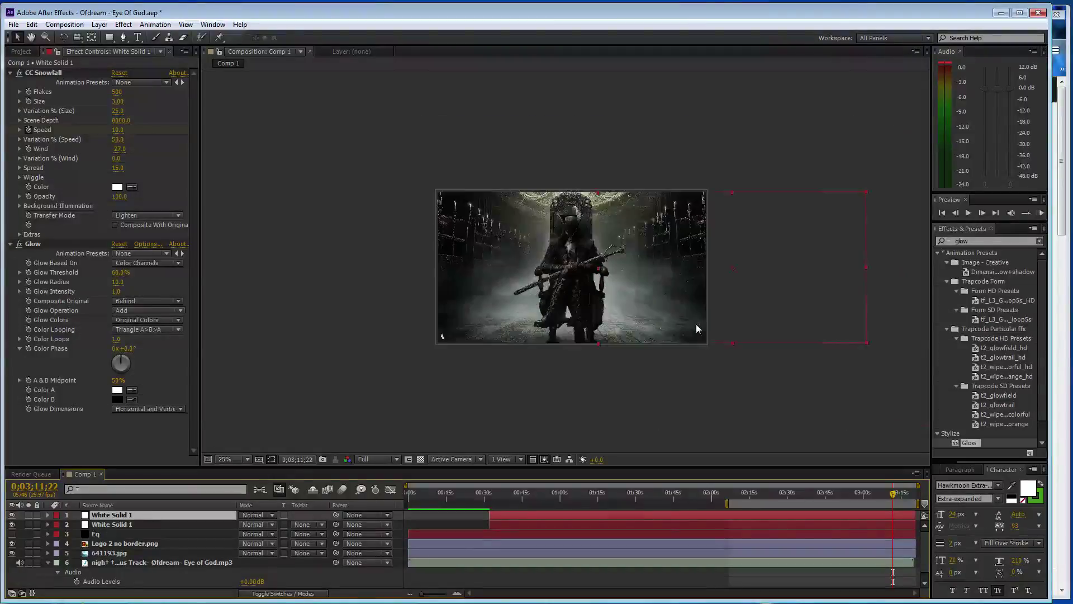
key(comma)
drag(455, 321, 421, 306)
Set CC Snowfall's Wind to 30 on the duplicated White Solid 1 and preview both snow layers with the music.
click(119, 149)
text(30)
key(Return)
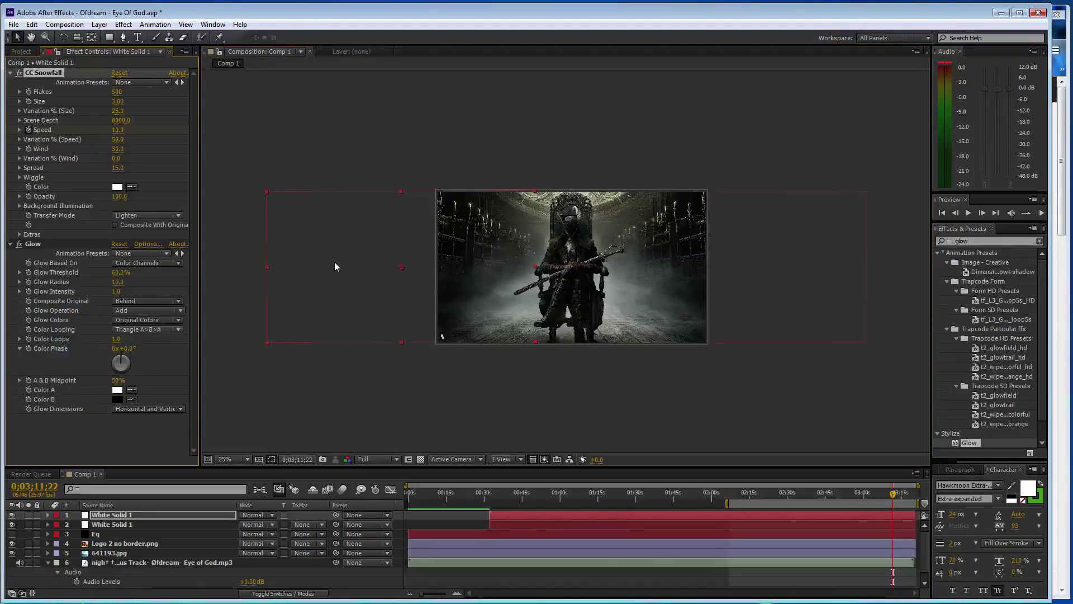
key(period)
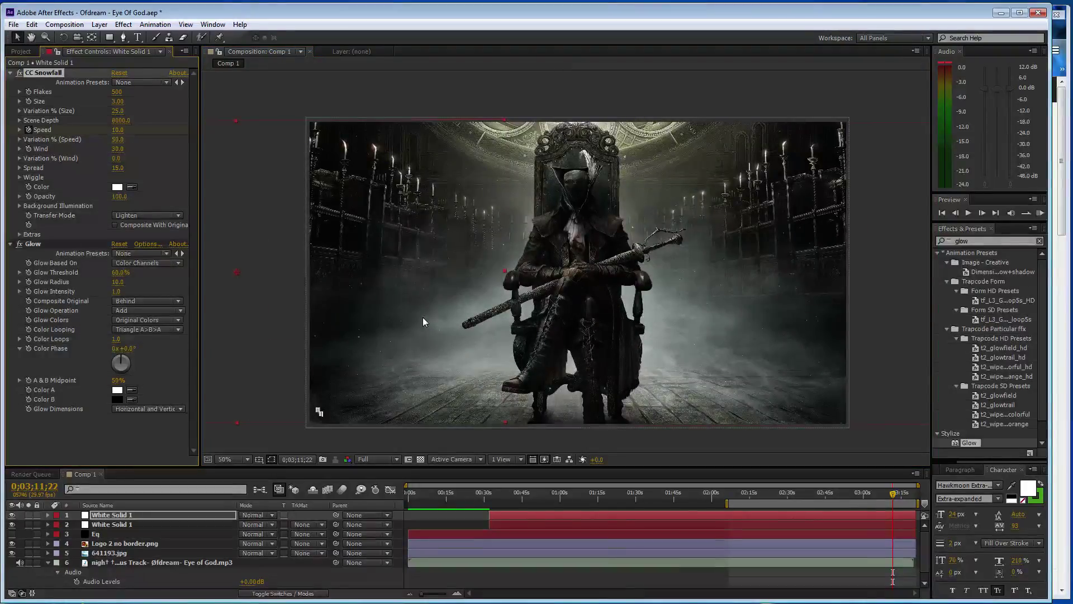
key(KP_0)
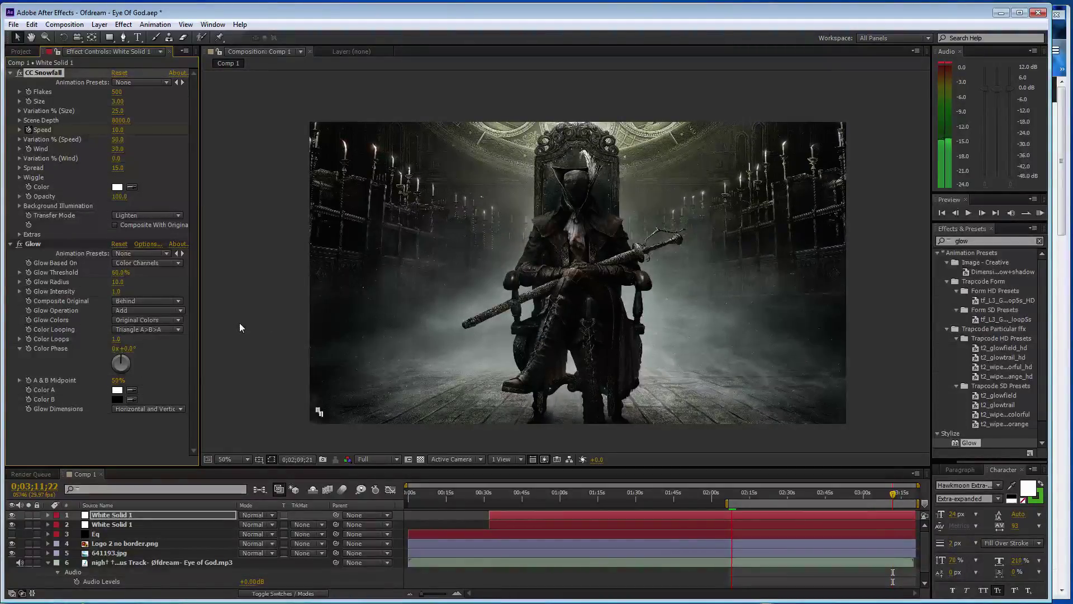
key(space)
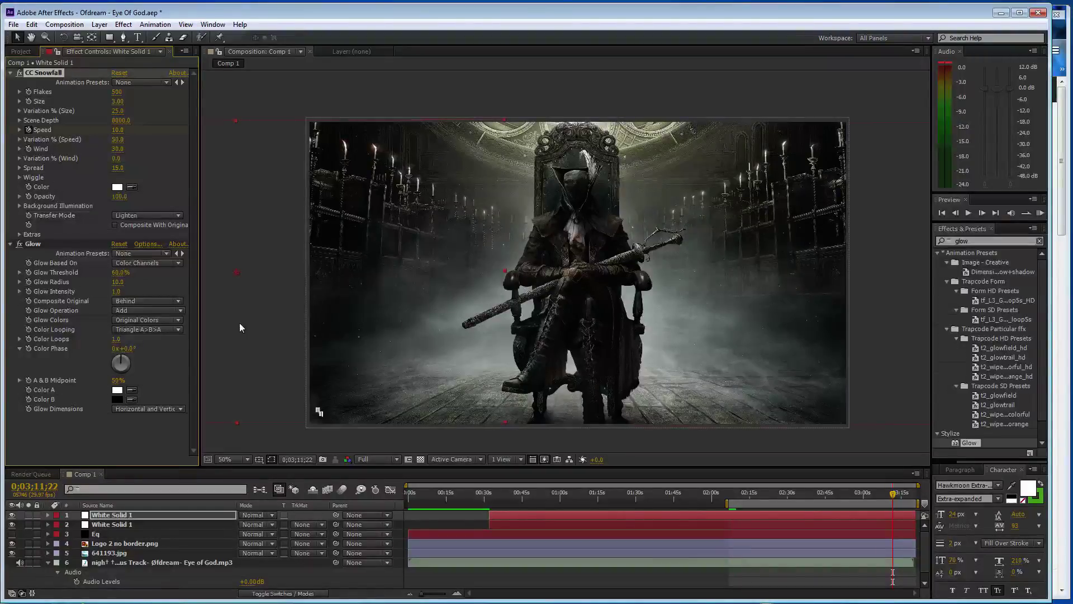
key(space)
Set CC Snowfall's Scene Depth to 7500 on the lower White Solid 1 layer, and save the project after a preview.
click(172, 513)
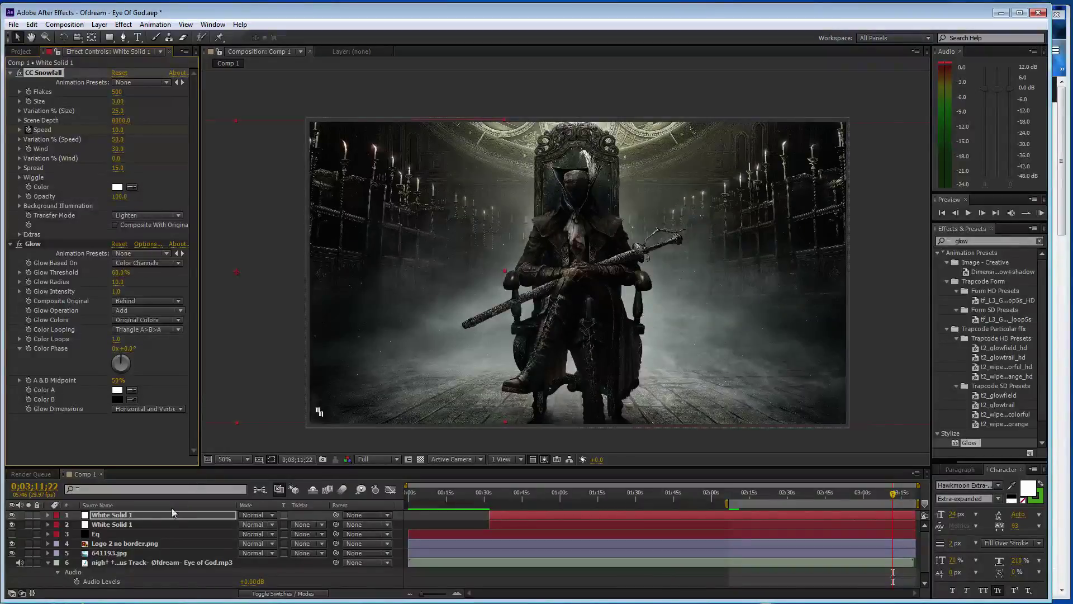
click(121, 121)
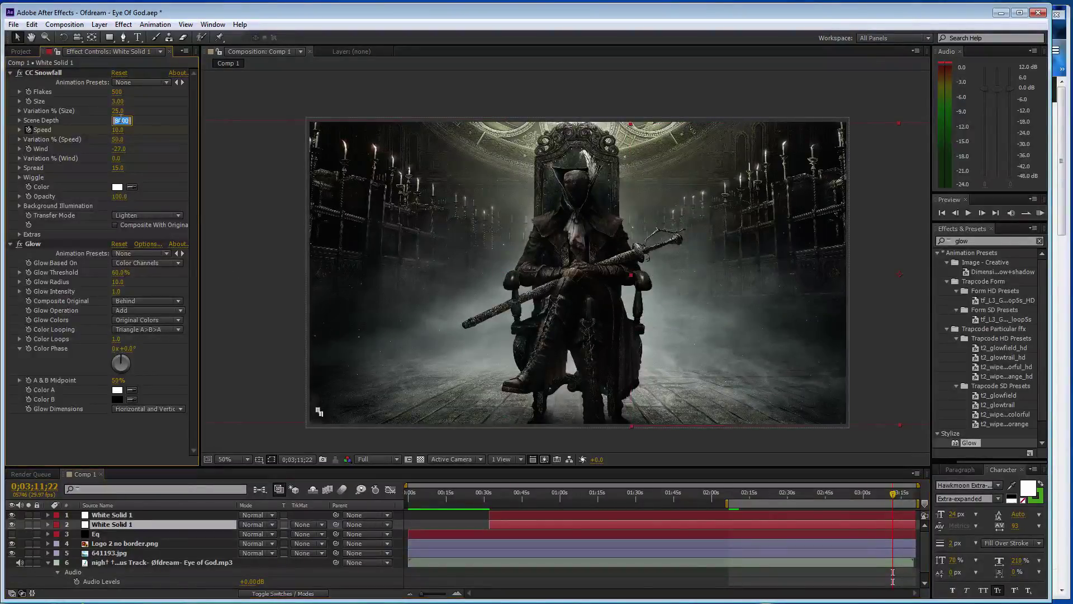
text(7500)
click(243, 101)
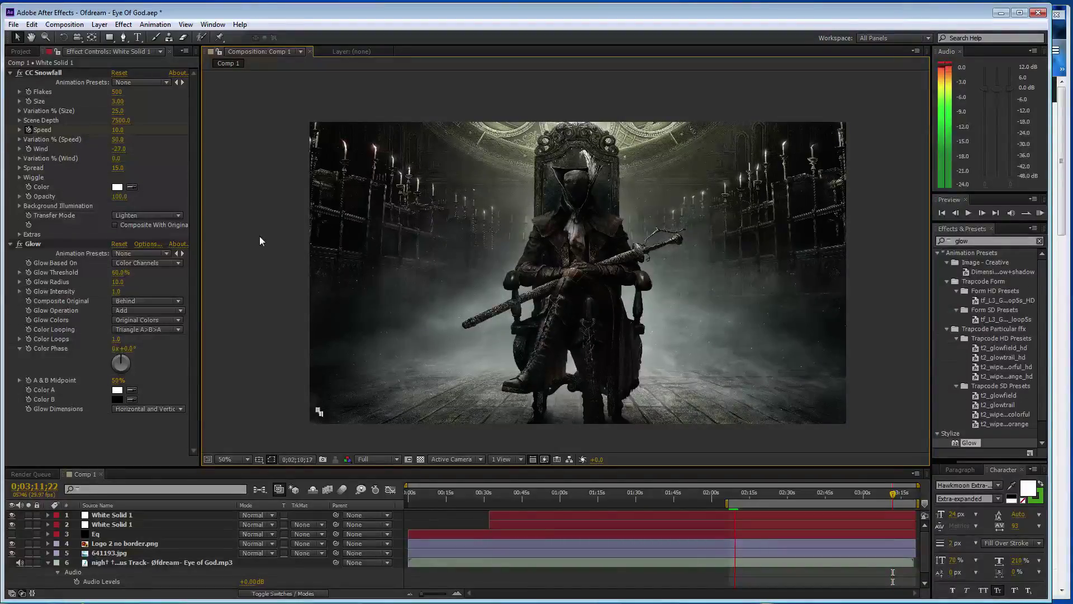
key(space)
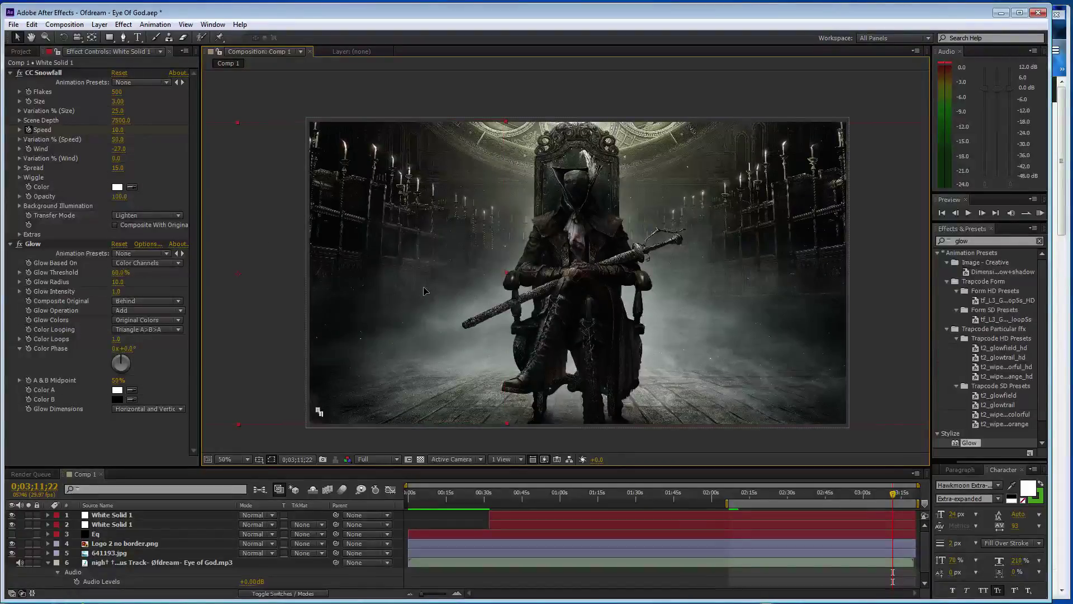
key(ctrl+s)
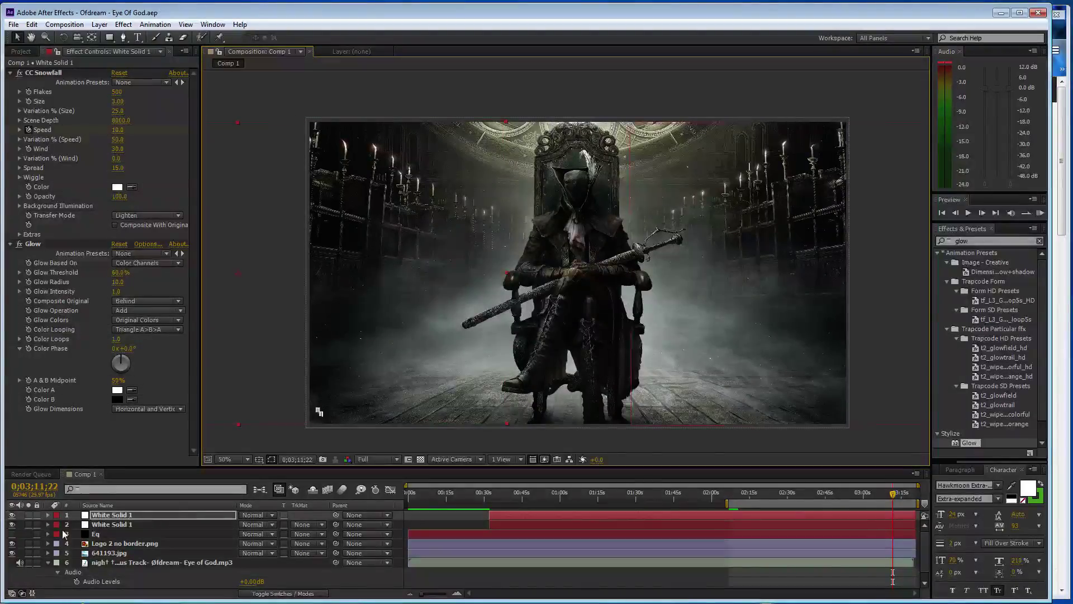
Create a comp-sized 1920 x 1080 black solid named Flare.
click(258, 443)
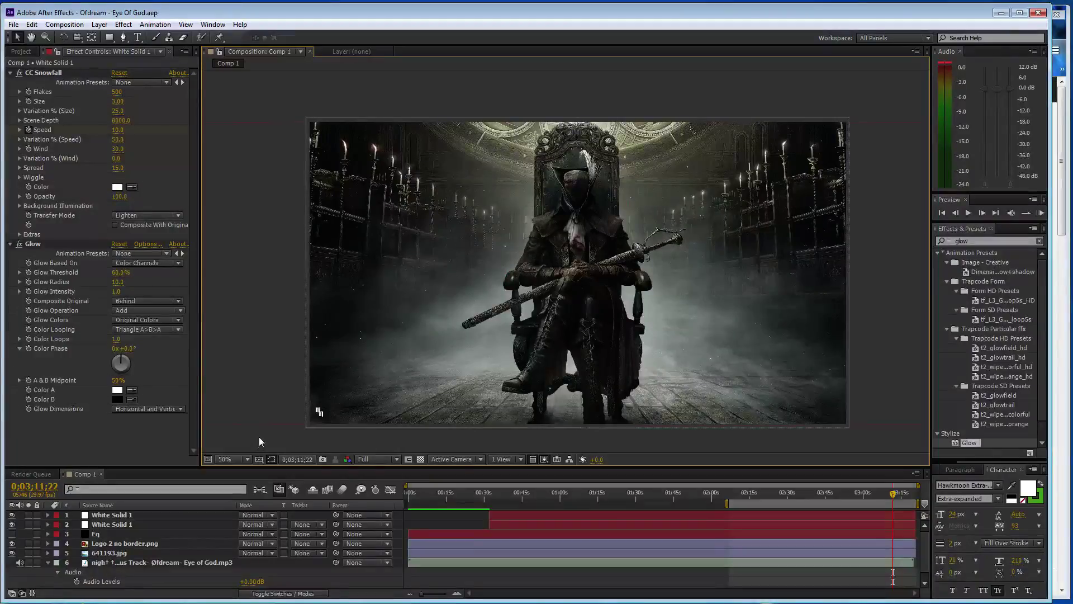
key(ctrl+y)
click(258, 321)
drag(135, 252, 42, 309)
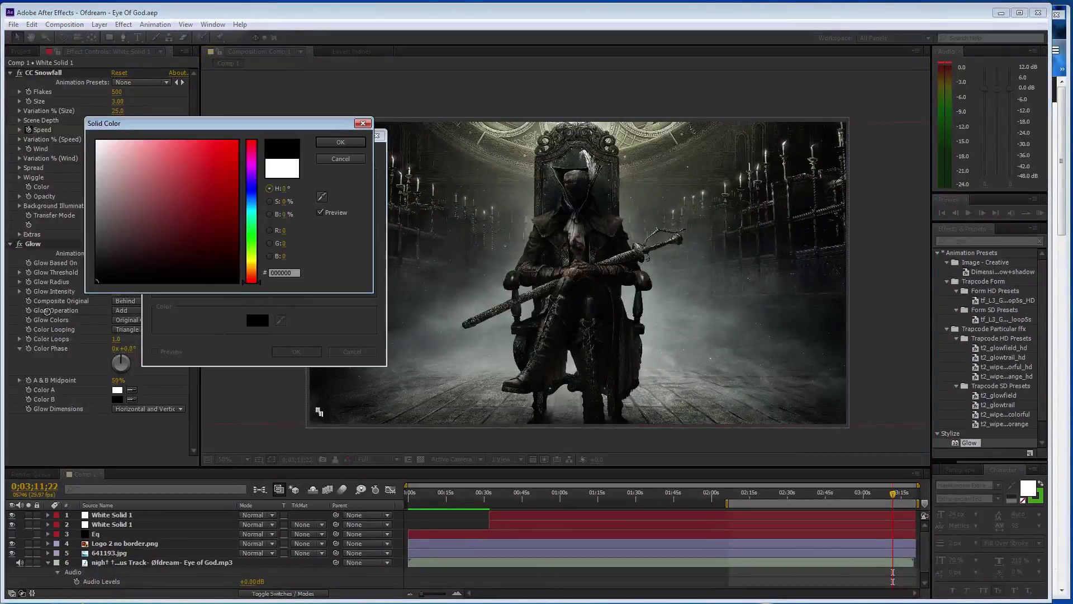
click(364, 143)
click(250, 159)
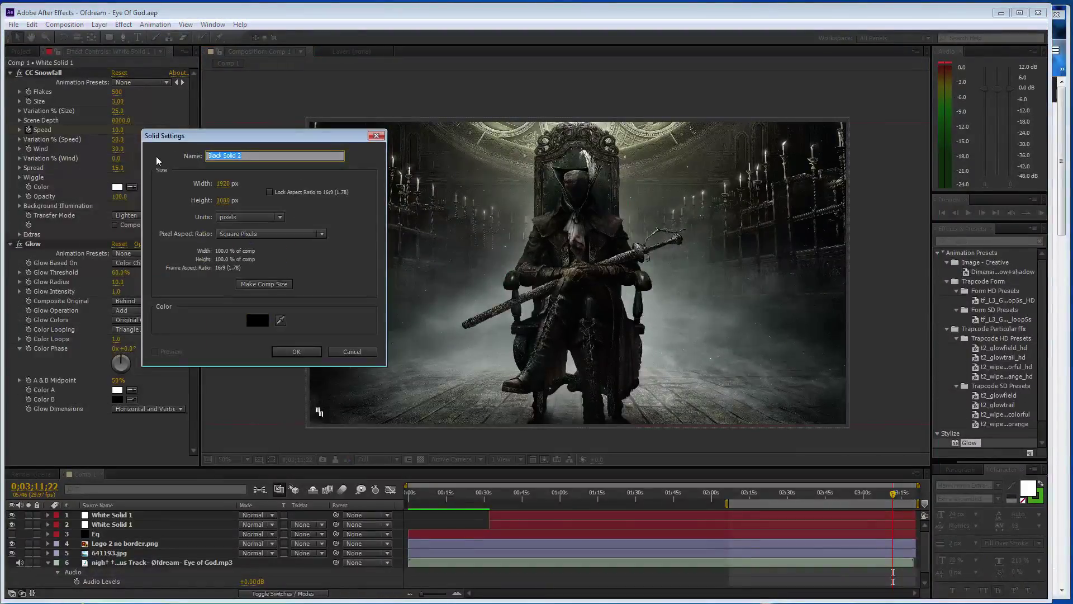
text(Flare)
click(299, 351)
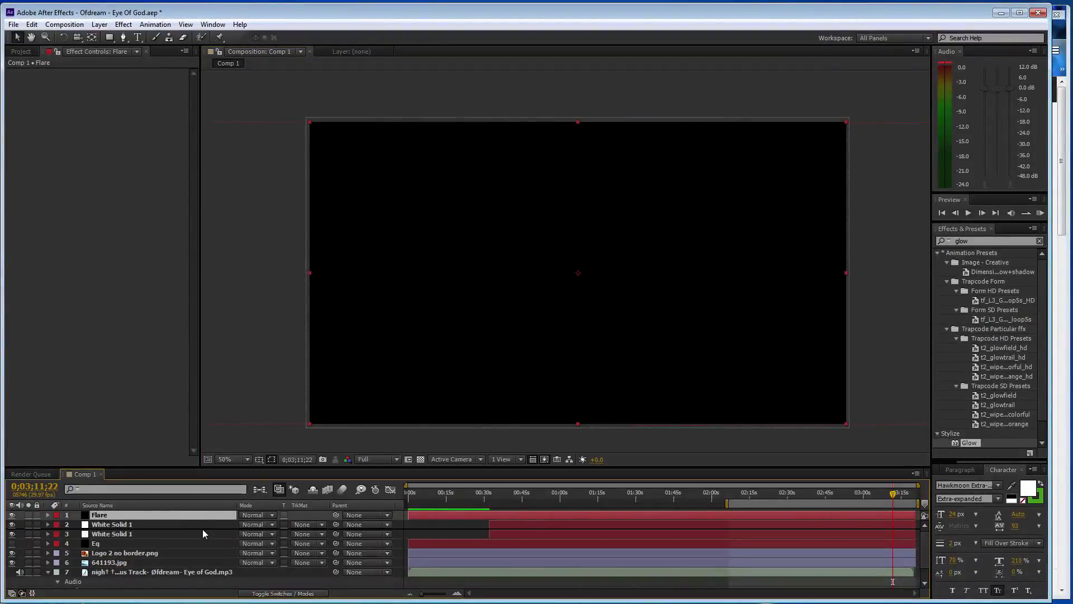
Move the Flare layer below both White Solid 1 layers and apply Video Copilot's Optical Flares effect to it.
drag(204, 540, 205, 537)
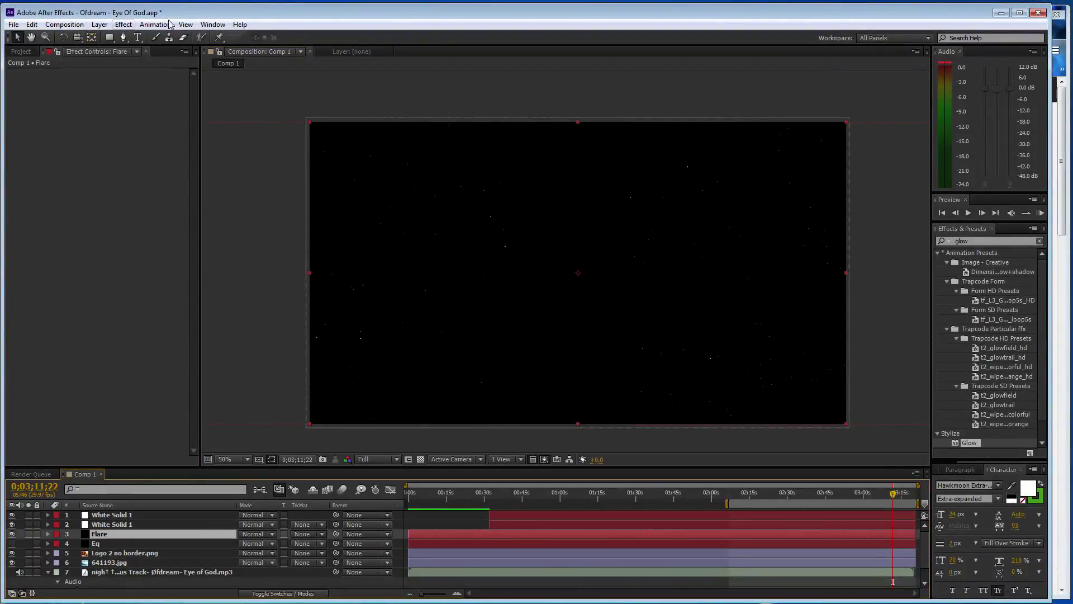
click(124, 25)
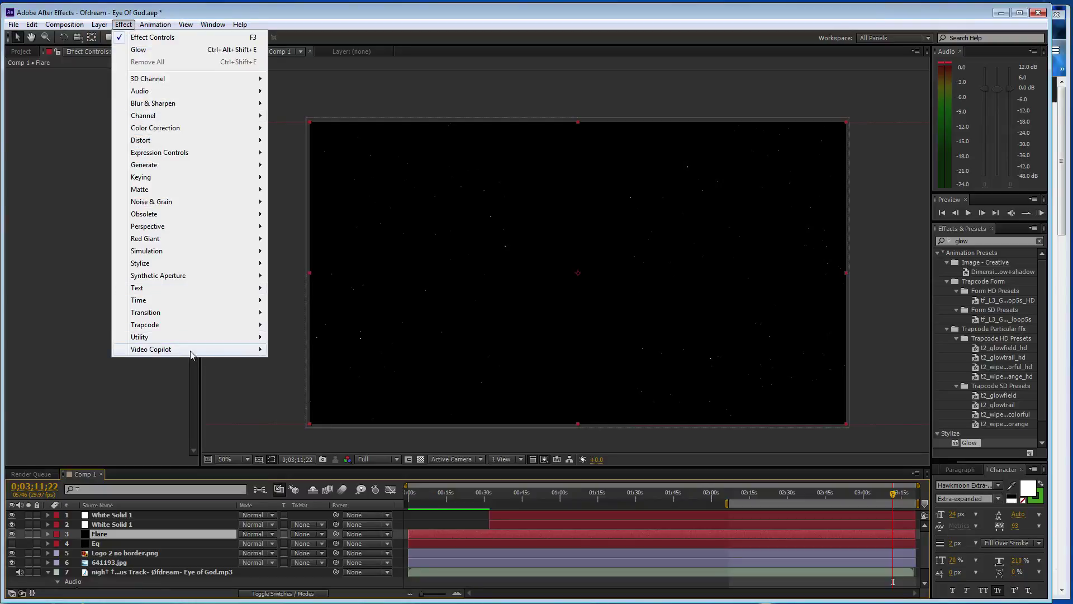
mouse_move(191, 351)
click(307, 349)
Switch to the SoundCloud page in the browser, start playing Eye Of God, and return to After Effects.
key(alt+Tab)
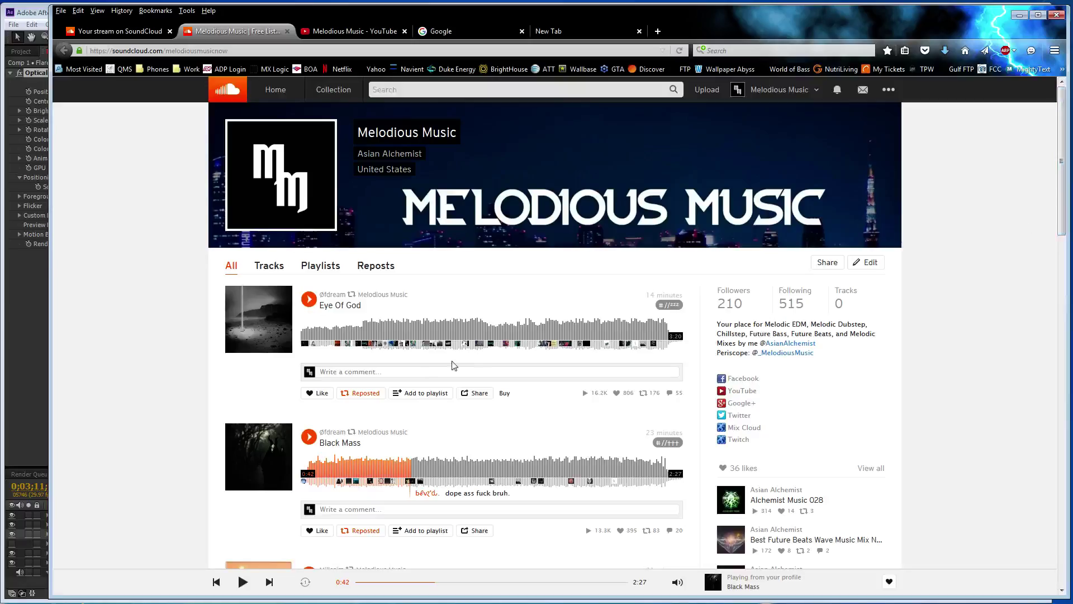
click(309, 299)
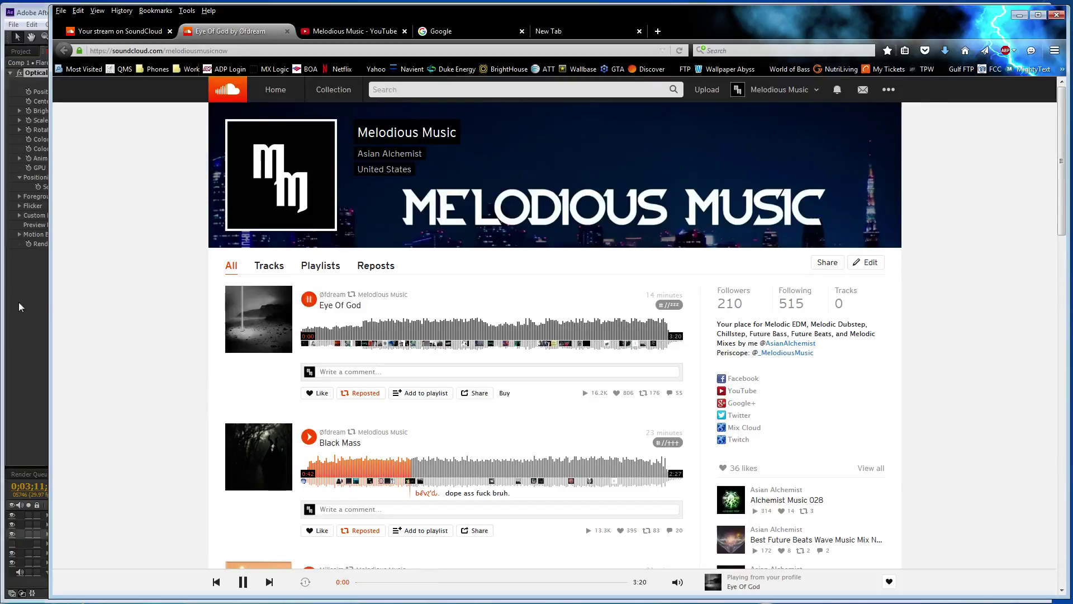
click(19, 302)
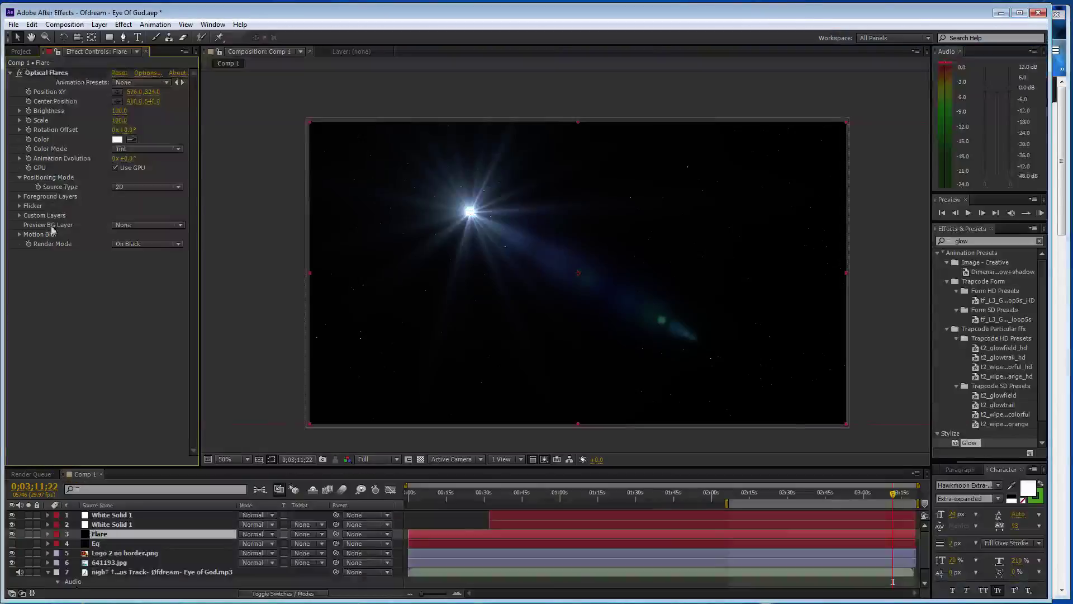
Set Optical Flares' Render Mode to On Transparent and replace the objects in its lens stack with a single Glow.
click(144, 243)
click(146, 269)
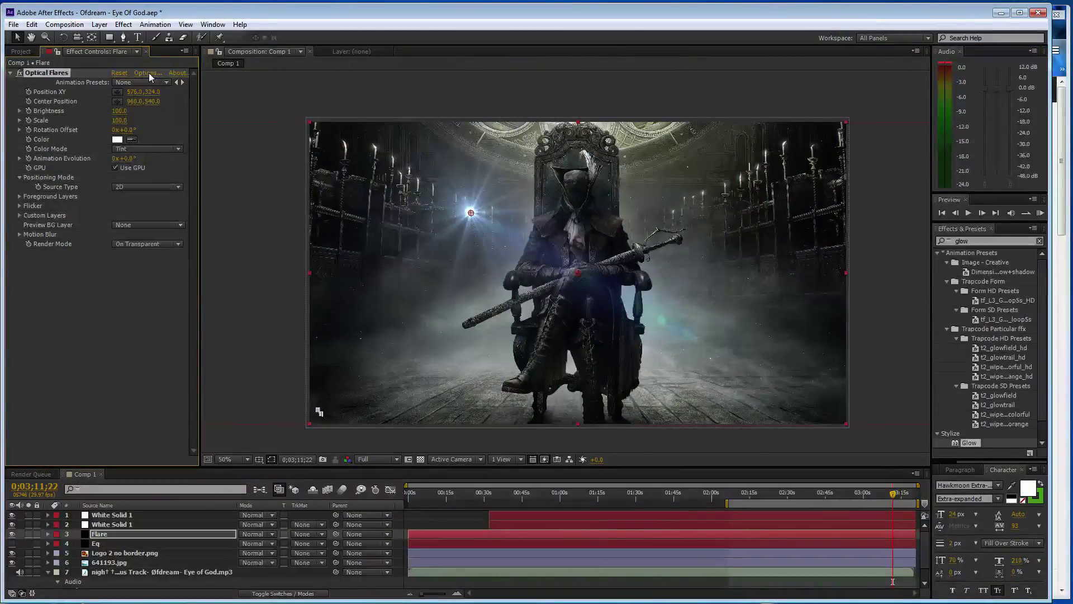
click(148, 73)
click(488, 406)
click(488, 406)
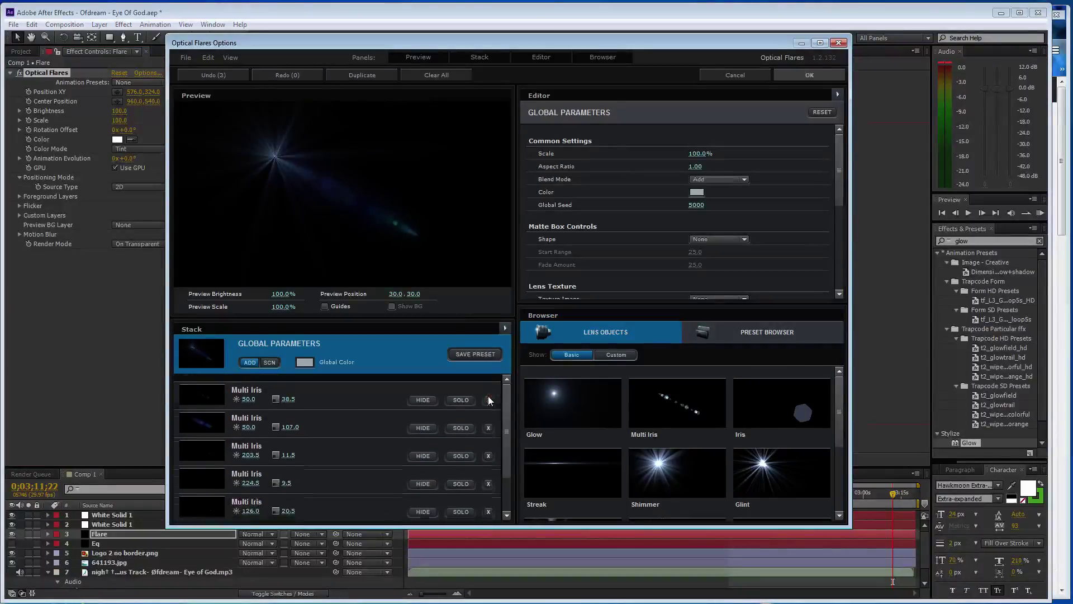
click(488, 406)
click(488, 406)
click(488, 406)
click(488, 406)
click(488, 406)
click(488, 406)
click(545, 399)
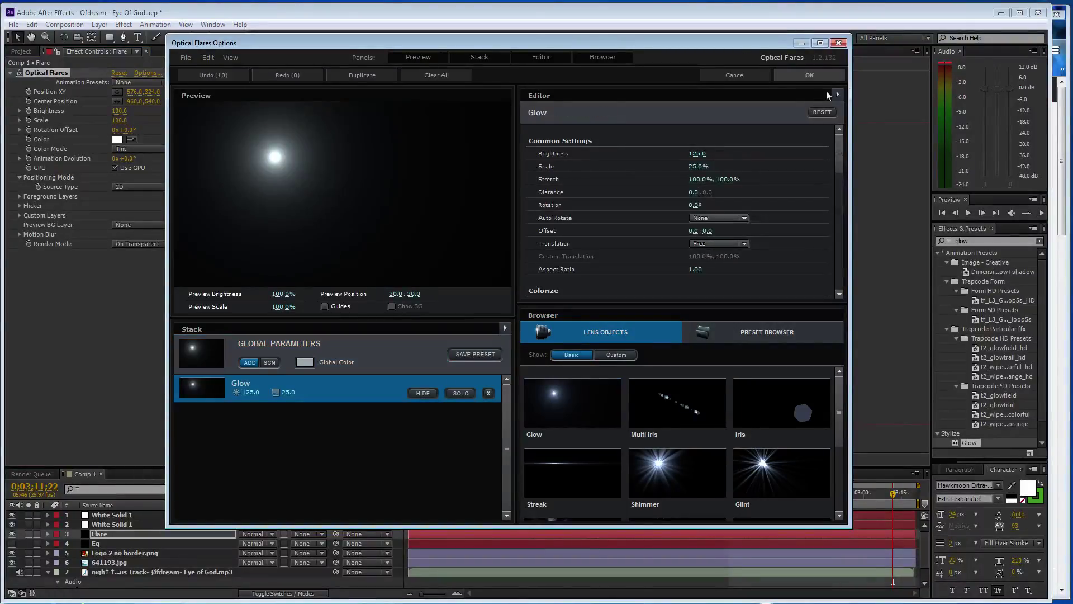
click(826, 76)
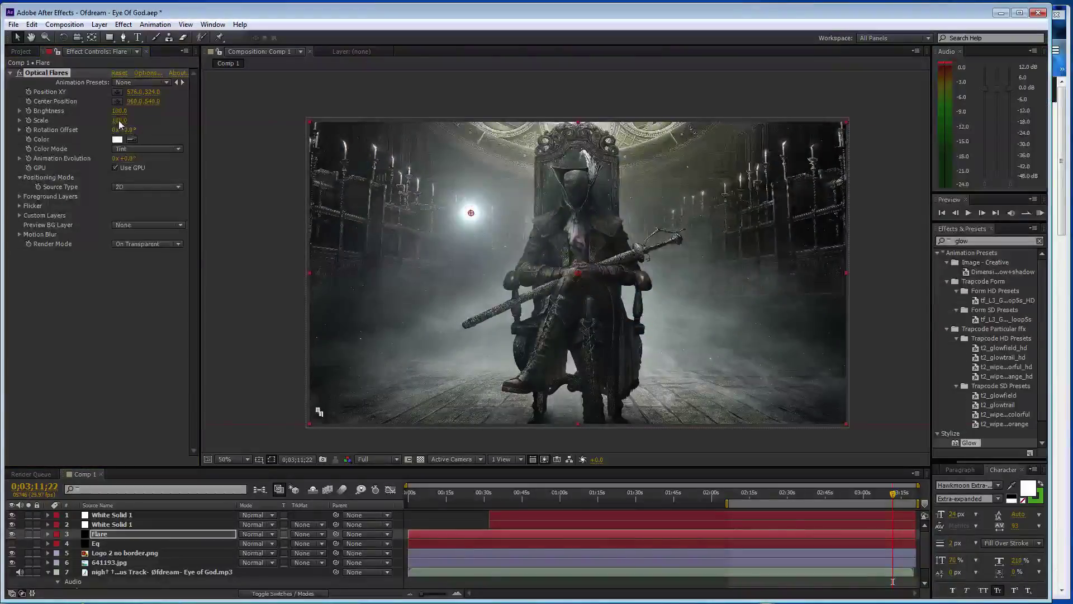
Reduce the flare's Scale, trying 20 before setting it to 15.
click(119, 120)
text(20)
key(Return)
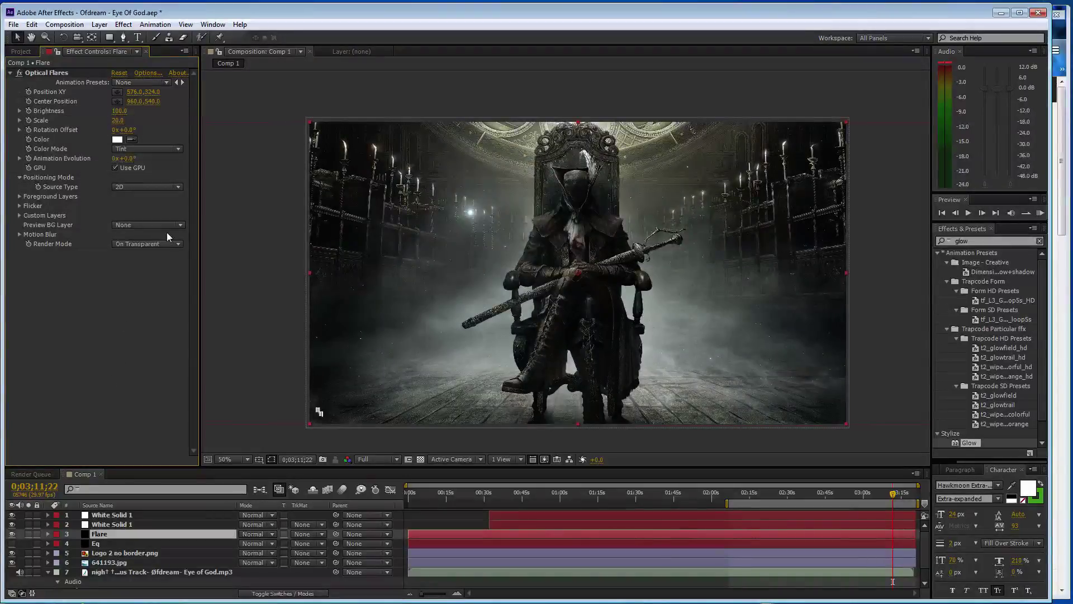
scroll(573, 211, up, 2)
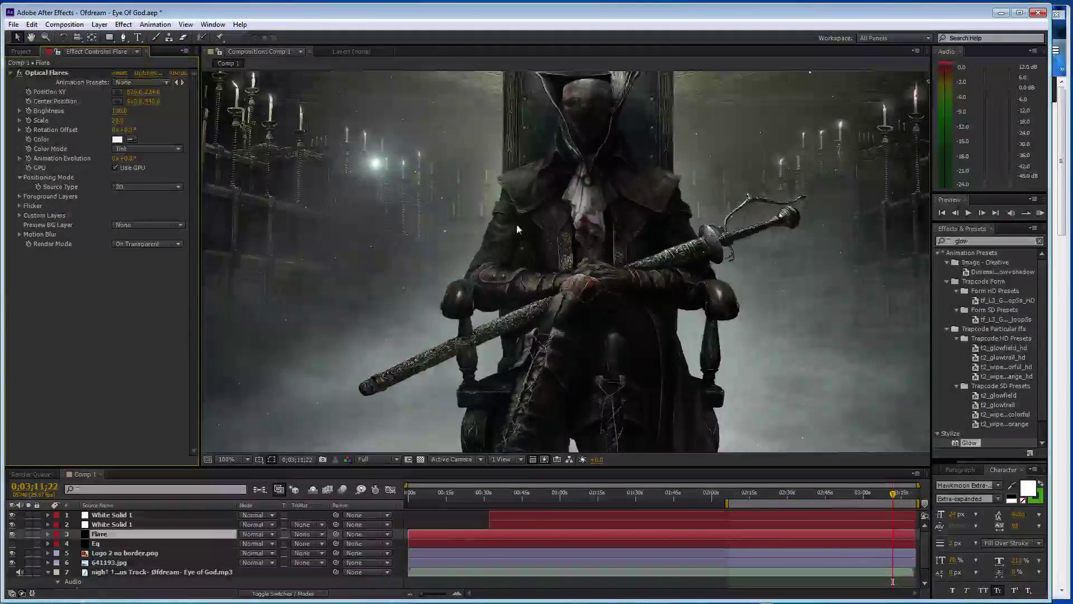
scroll(457, 197, down, 2)
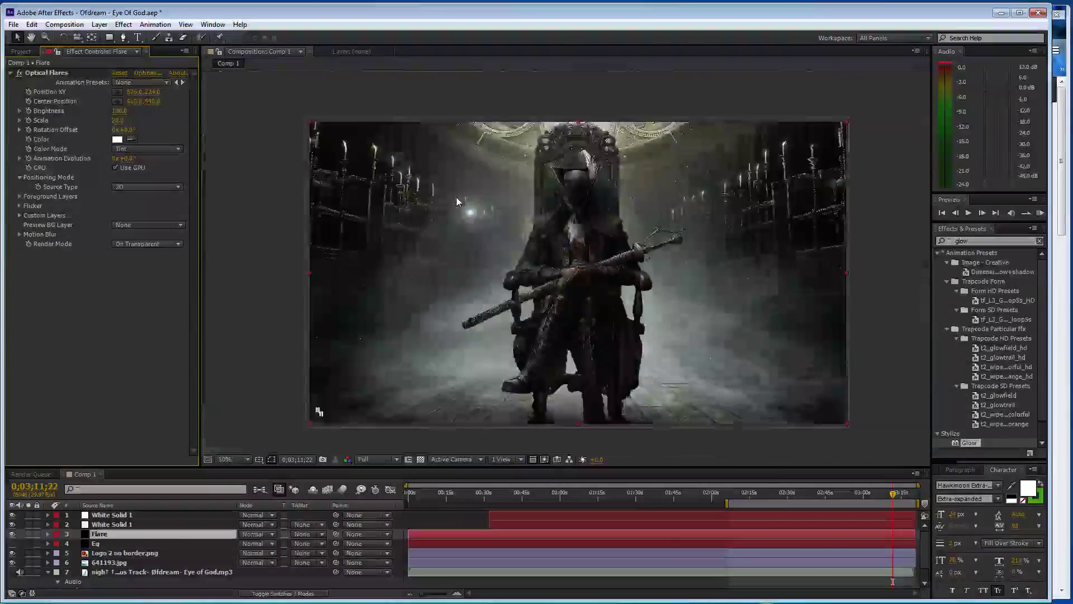
click(119, 120)
text(15)
click(130, 346)
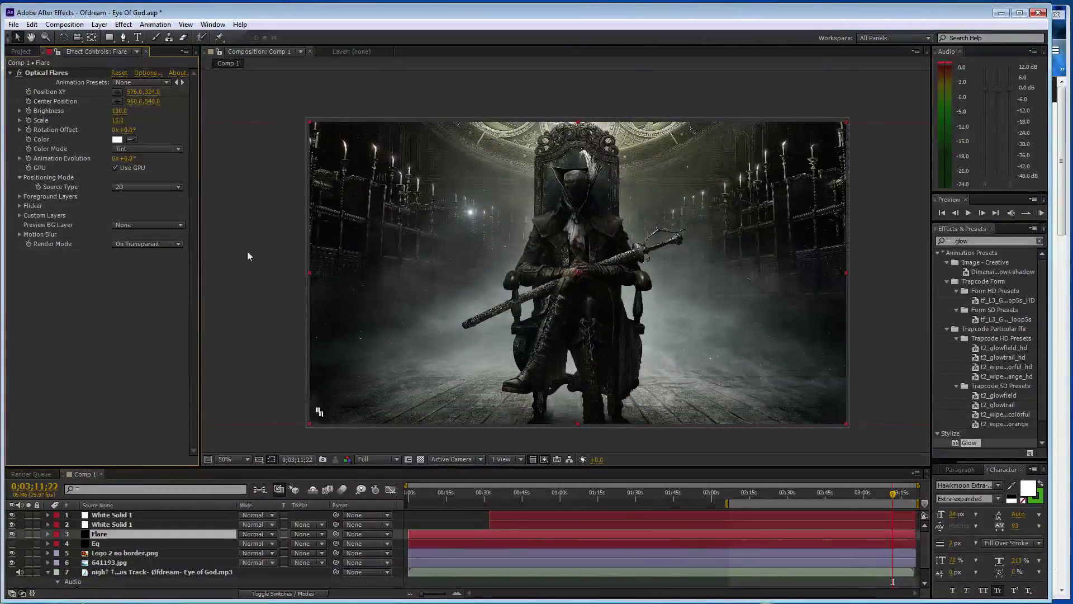
Change the flare's Color to a pale yellowish white.
scroll(411, 317, up, 2)
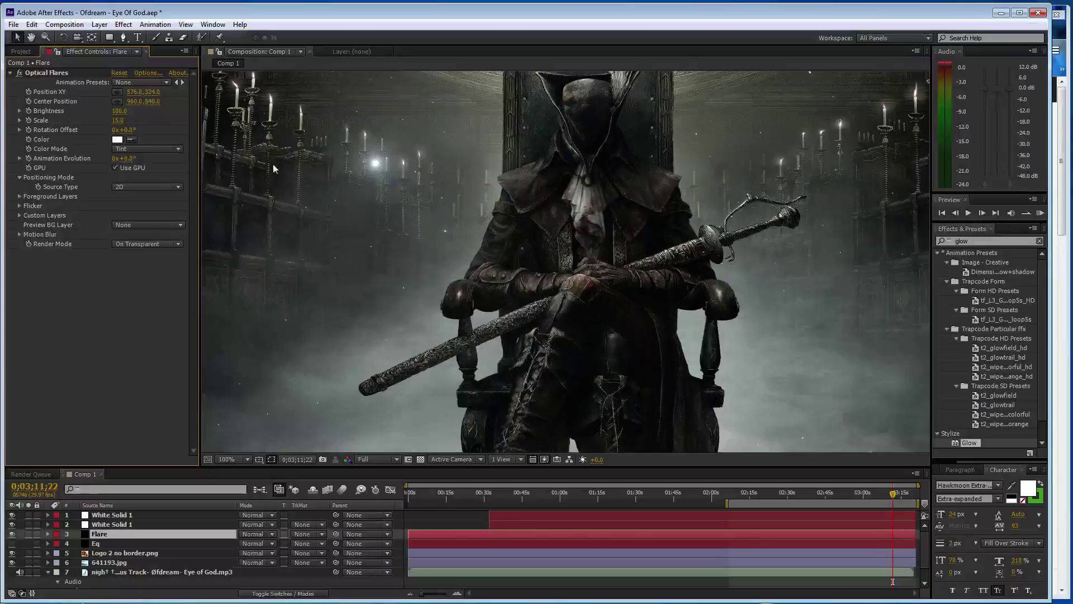
click(254, 77)
click(121, 322)
click(117, 139)
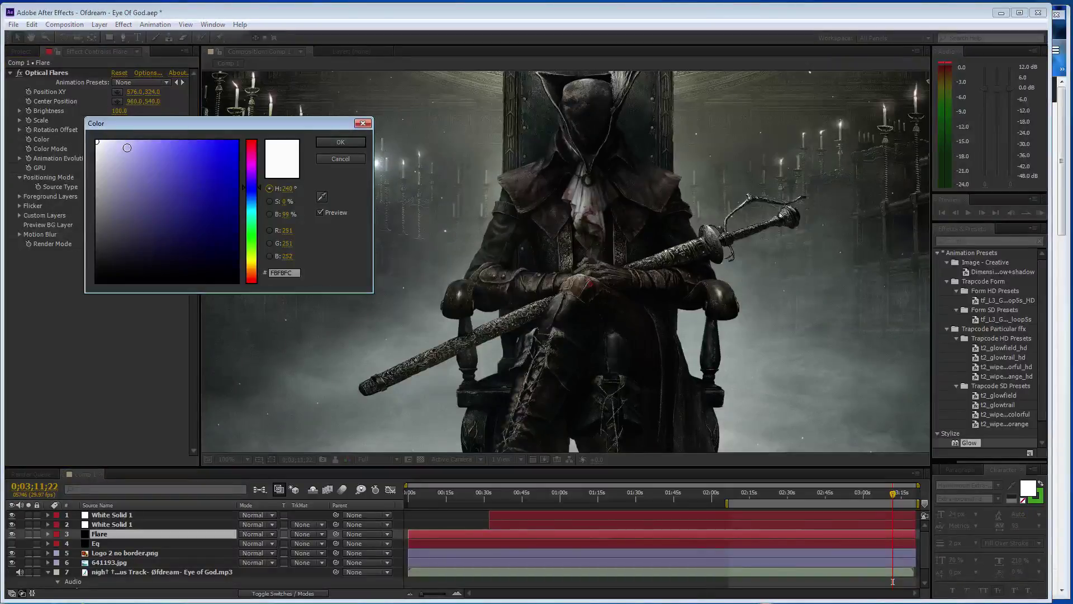
click(252, 263)
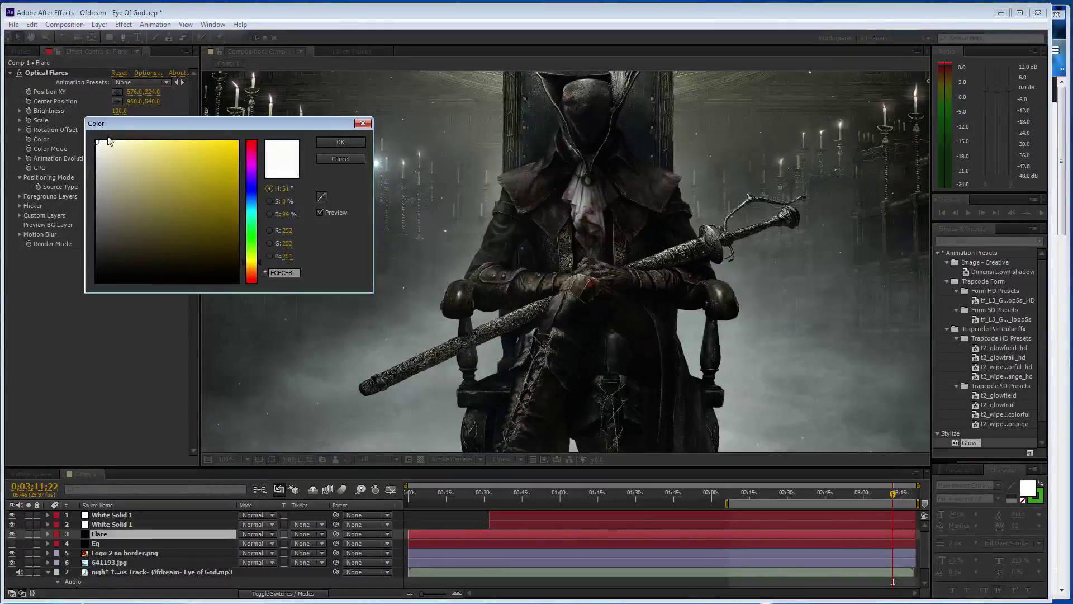
click(341, 142)
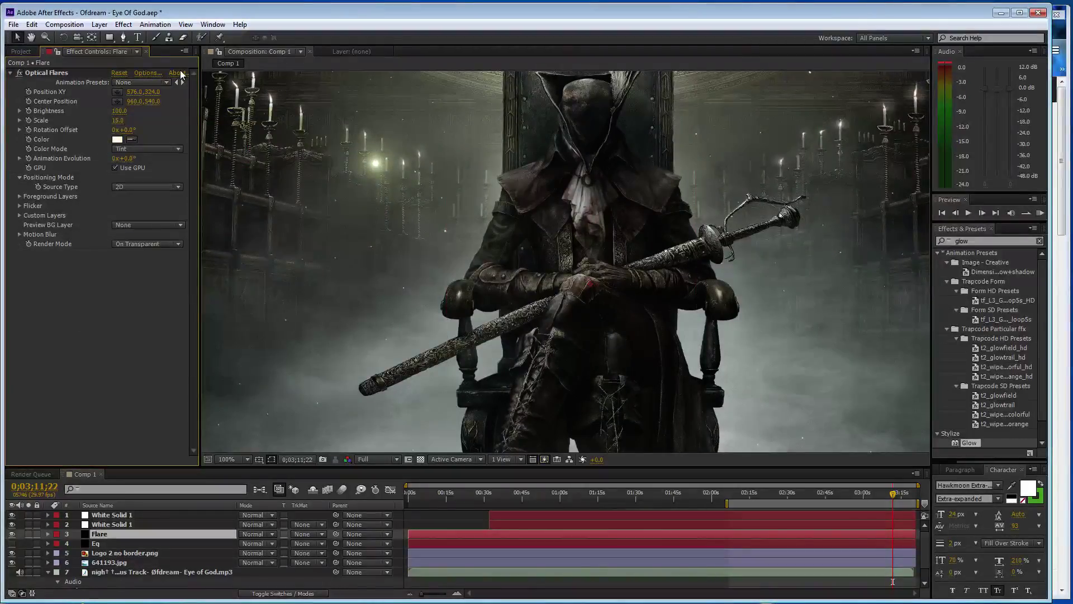
Set the flare's Scale to 10 and move it onto the knot of the seated figure's white neckcloth.
click(55, 74)
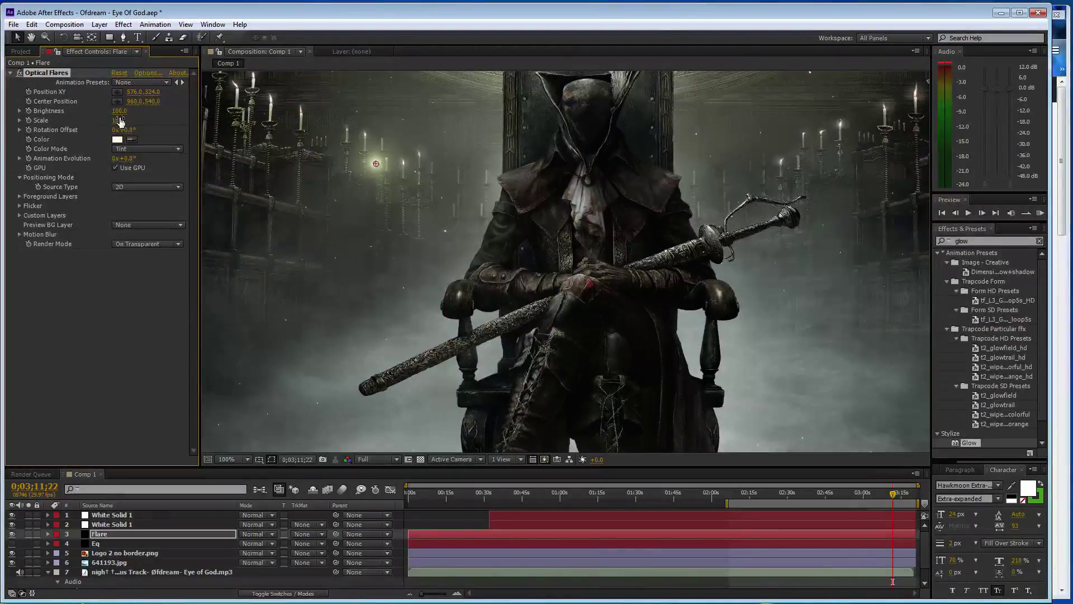
click(119, 121)
key(Return)
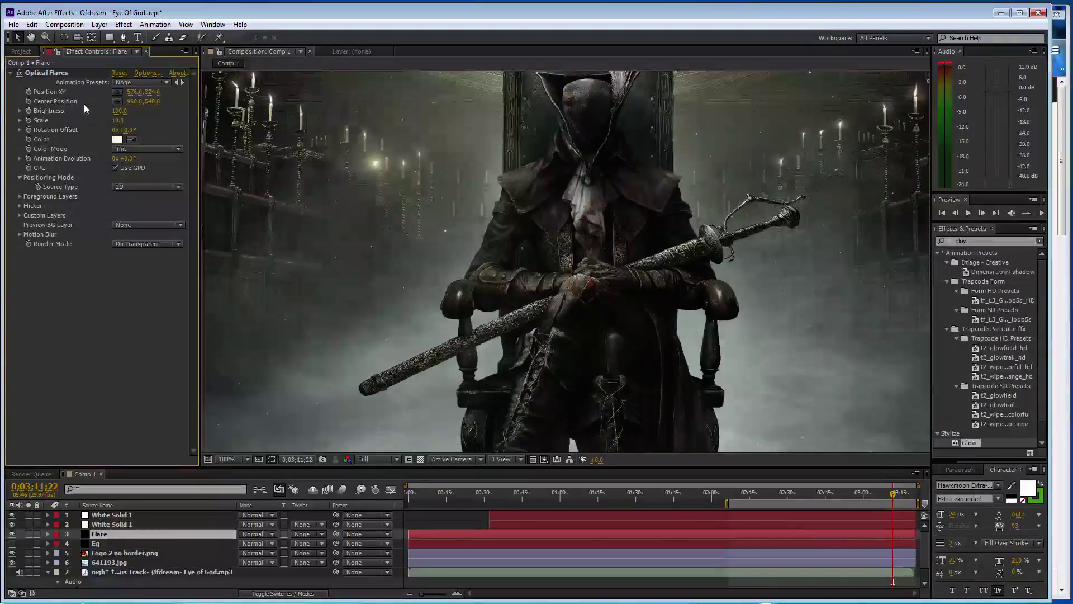
drag(375, 164, 545, 377)
scroll(602, 187, up, 2)
key(space)
key(v)
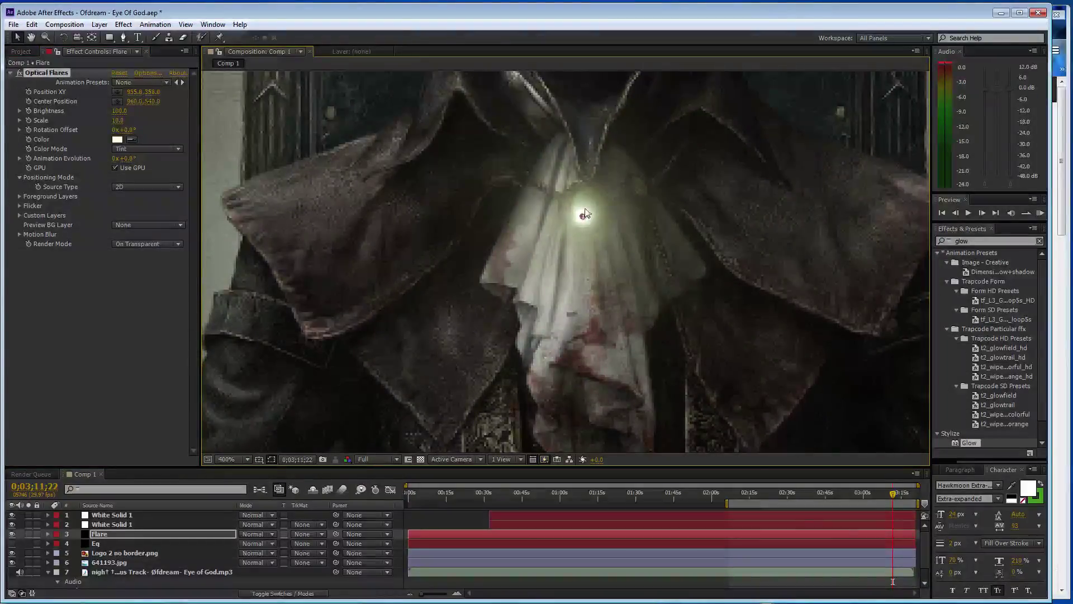
drag(587, 215, 586, 202)
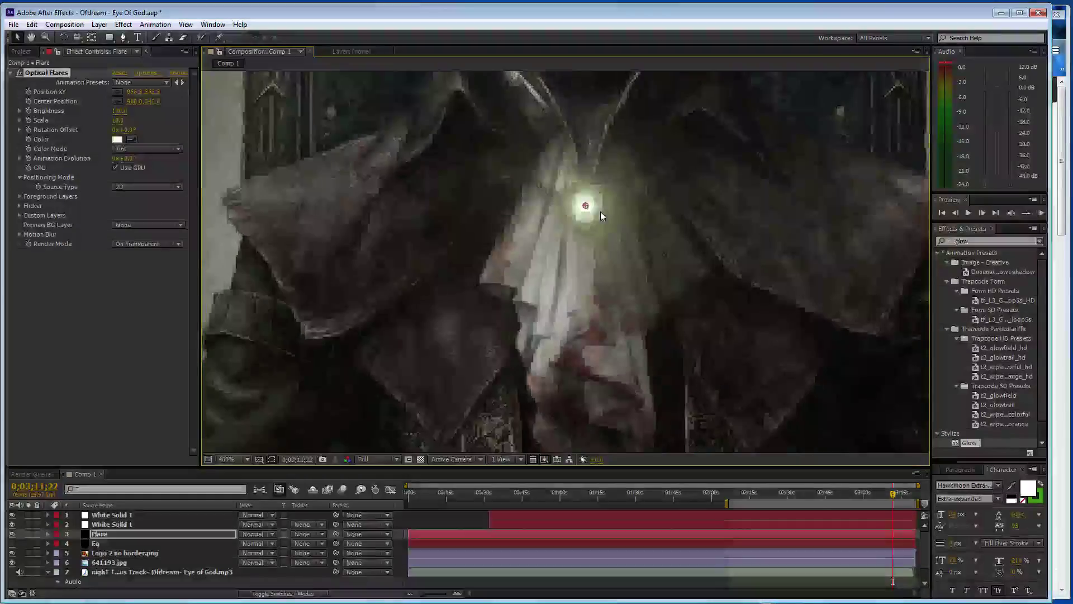
Refine the flare on the neckcloth with Scale 15 and a position of about 956, 354, and save the project.
click(120, 121)
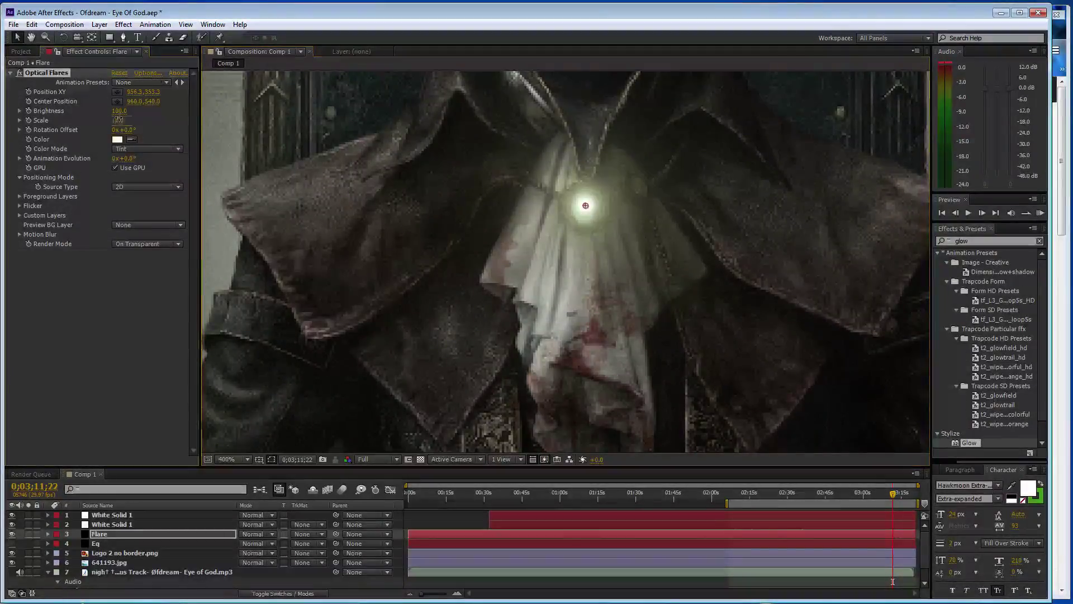
text(15)
key(Return)
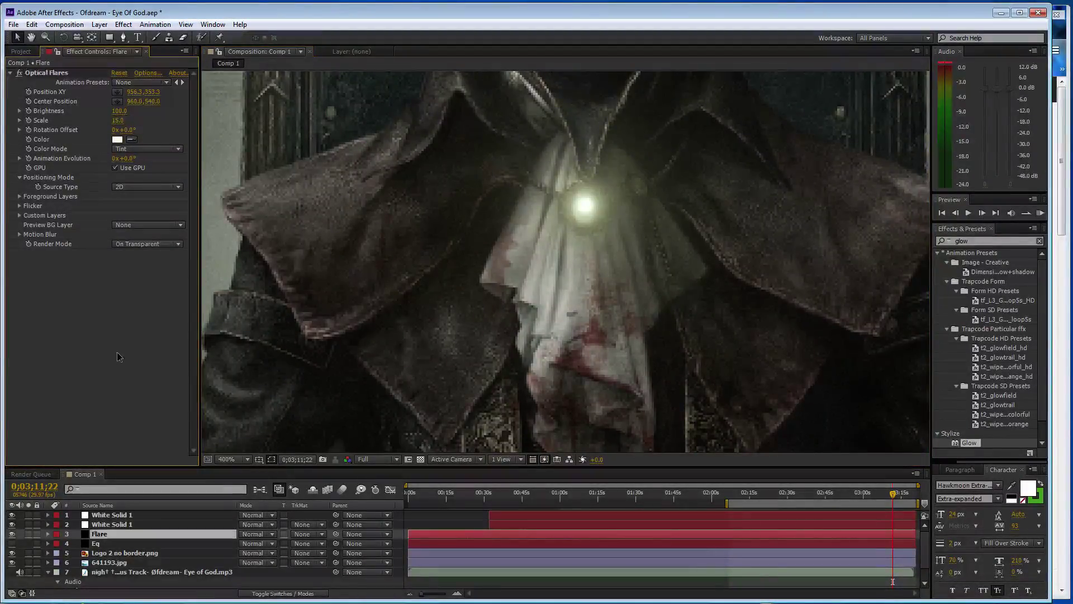
click(58, 73)
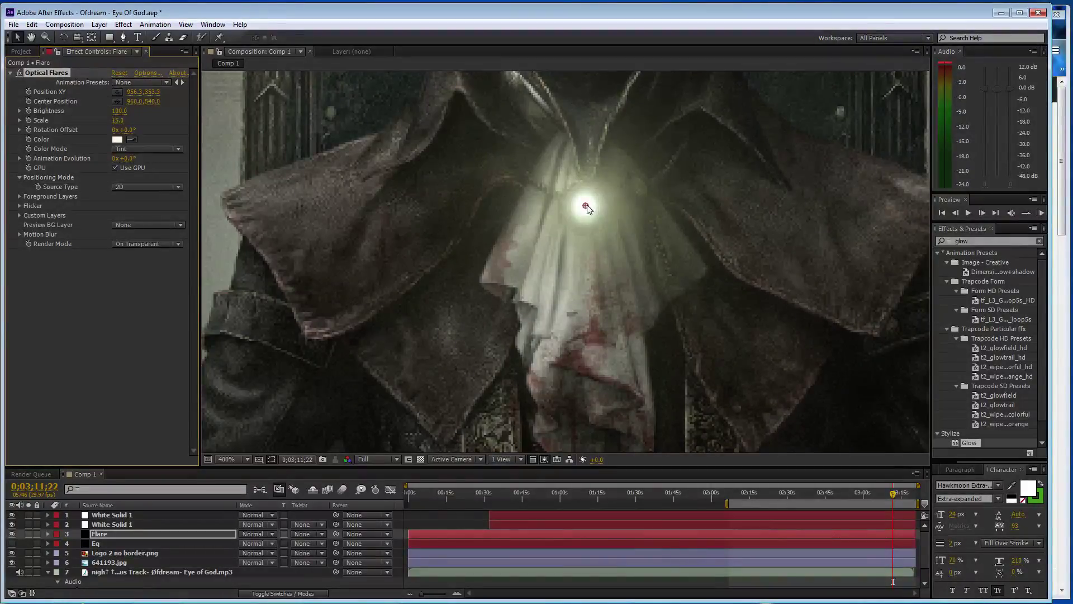
drag(586, 207, 586, 209)
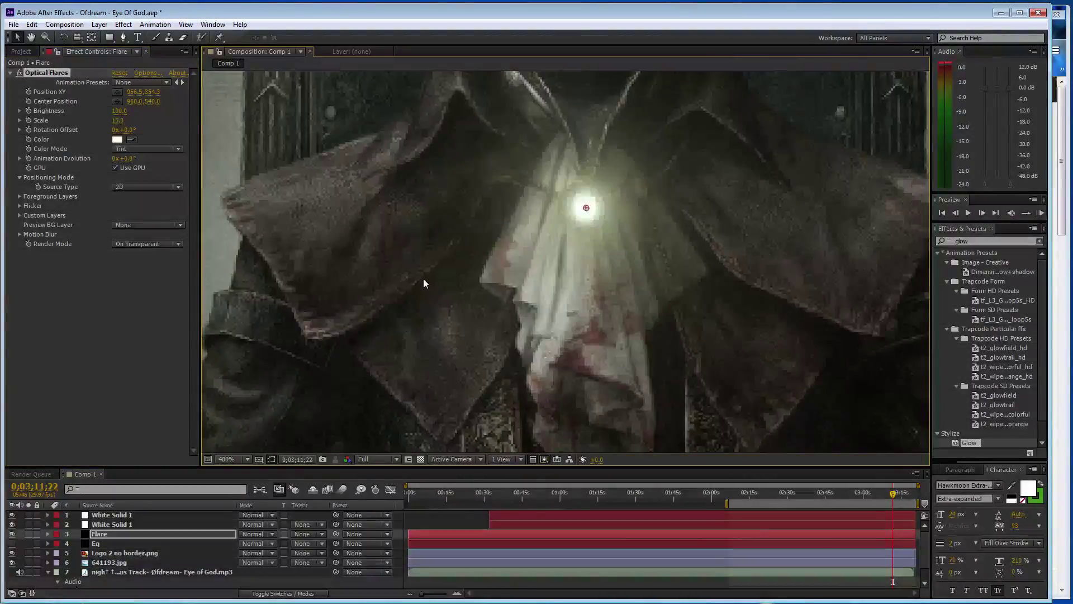
scroll(543, 287, down, 5)
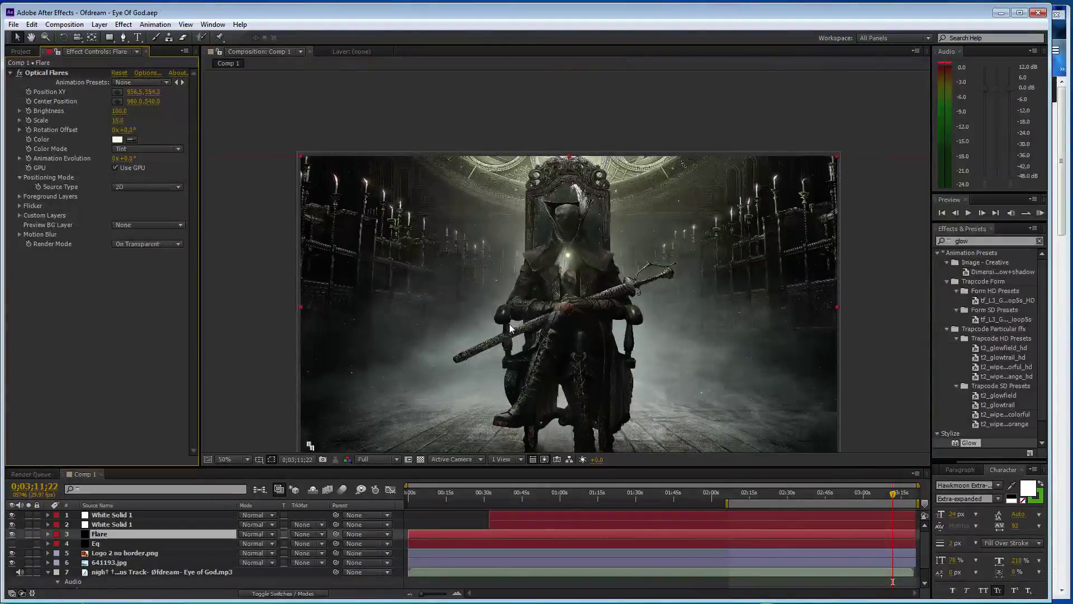
Create a Brightness keyframe of 100 for the flare at 0;00;00;00.
key(space)
drag(500, 322, 527, 276)
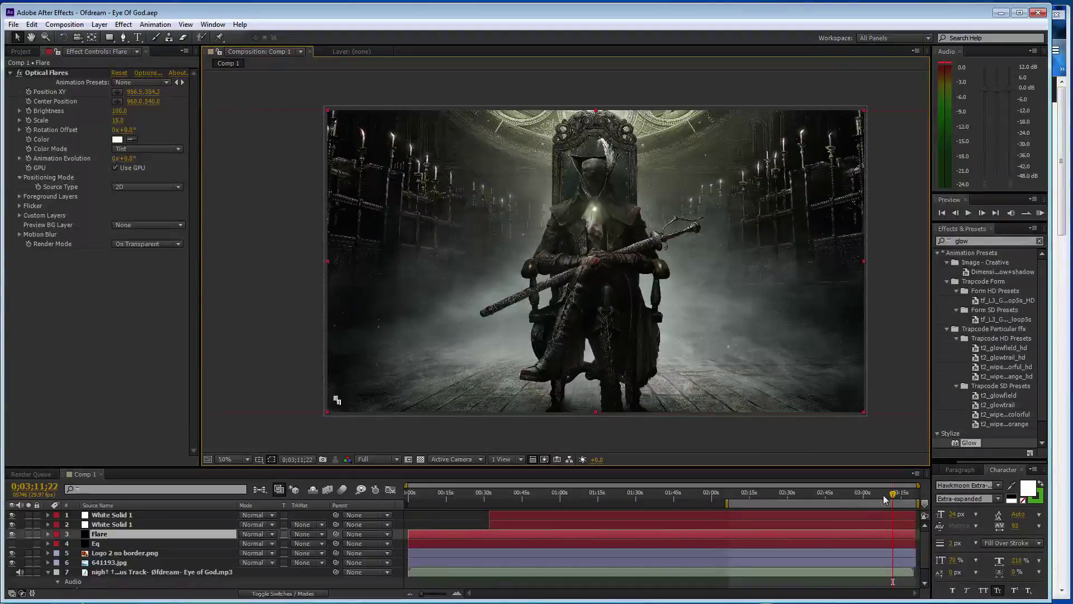
drag(893, 494, 362, 498)
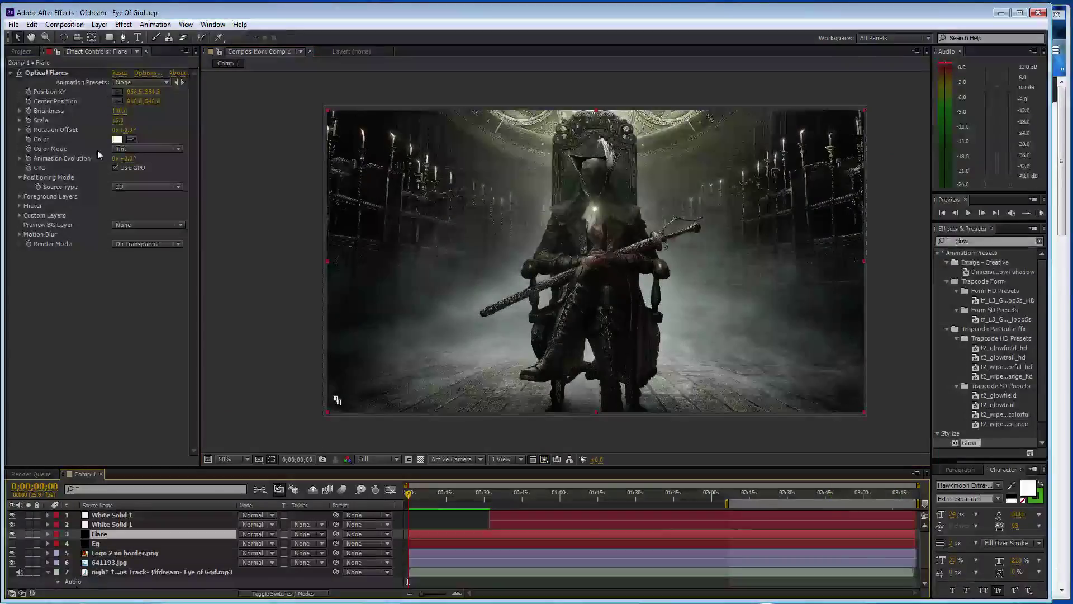
click(29, 111)
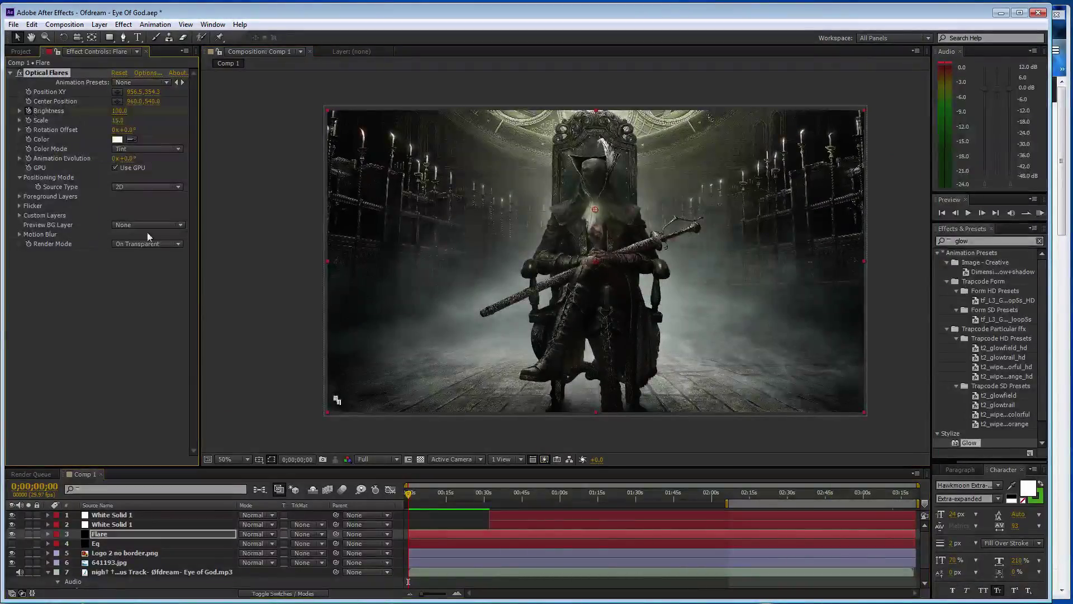
Set the flare's Brightness to 150 at 0;00;14;17, after trying 200.
click(445, 496)
click(121, 111)
text(200)
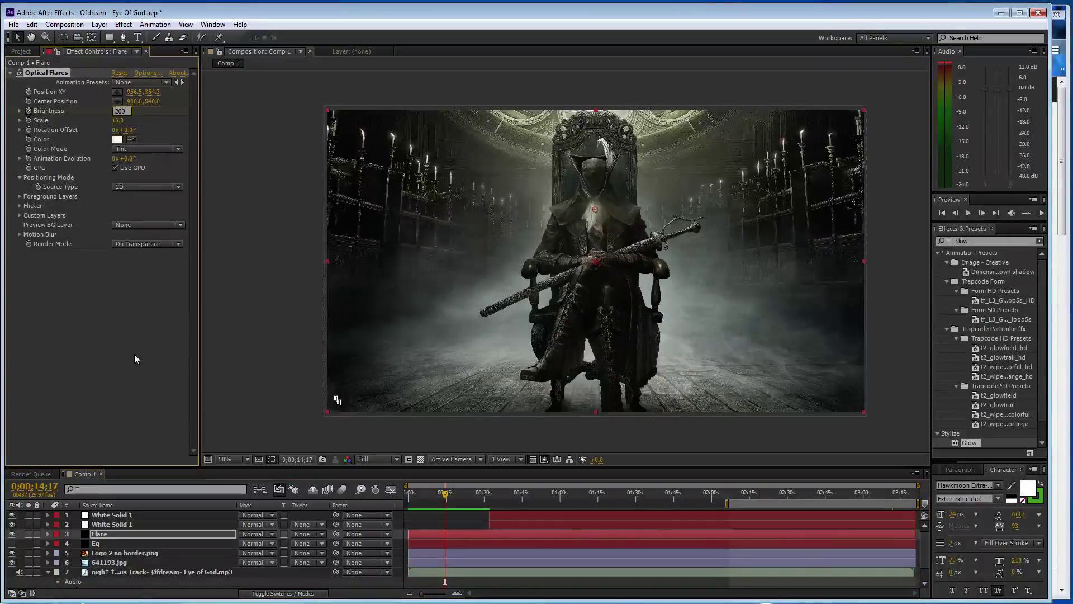
click(135, 355)
click(120, 111)
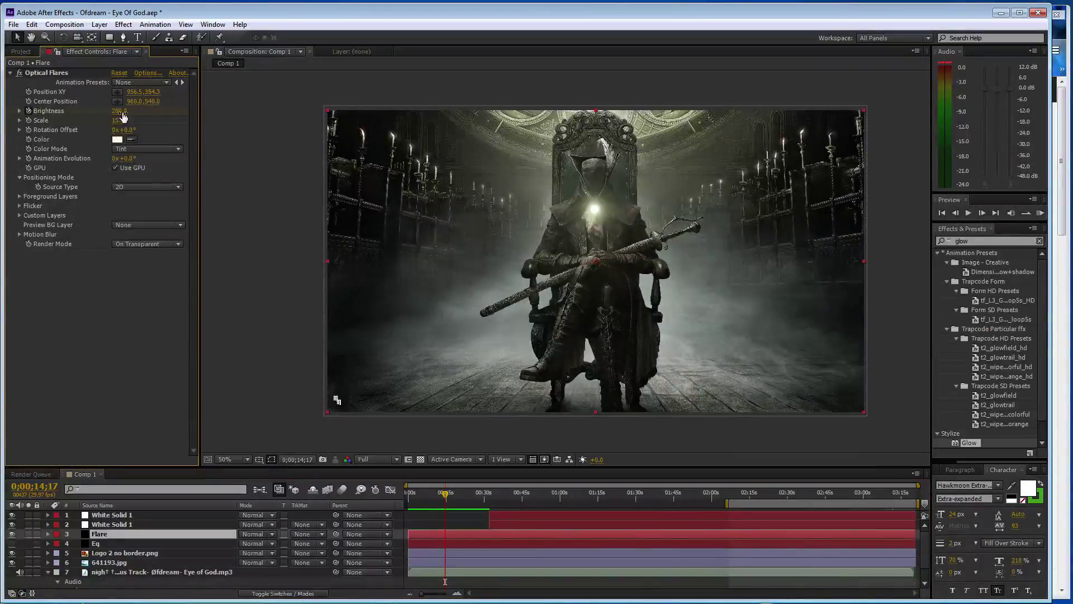
text(150)
click(142, 393)
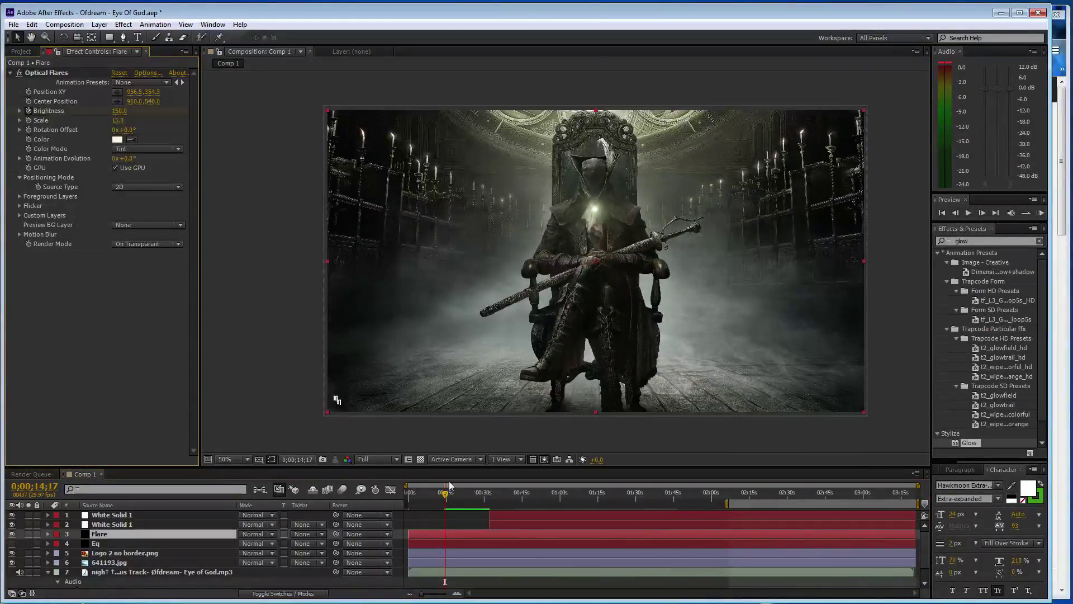
Keyframe the flare's Brightness at 100 at 0;00;21;06 and at 150 at 0;00;28;08.
click(462, 495)
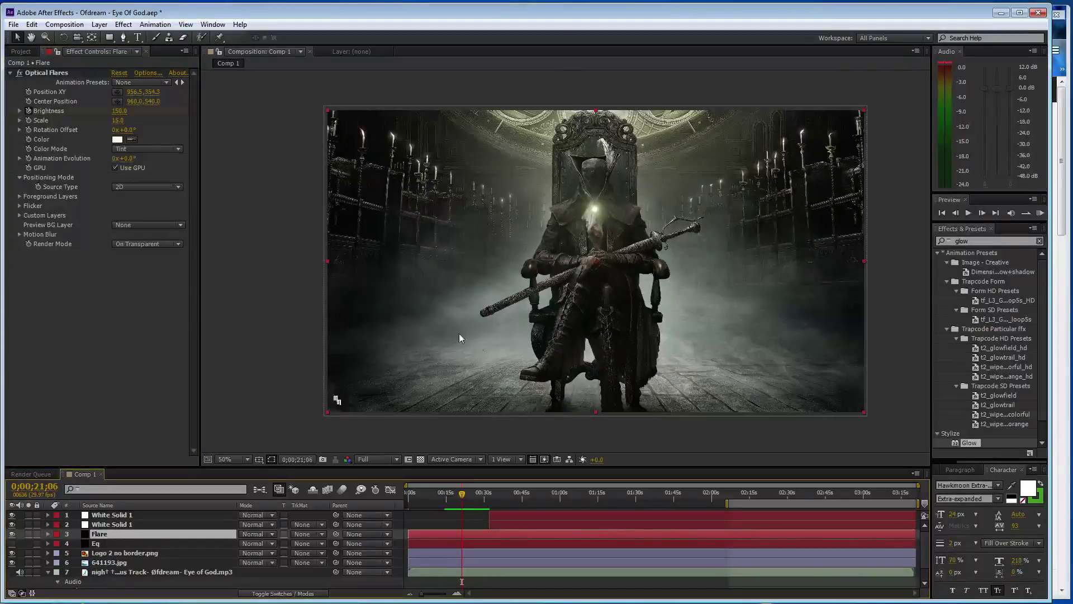
click(122, 111)
text(100)
click(114, 364)
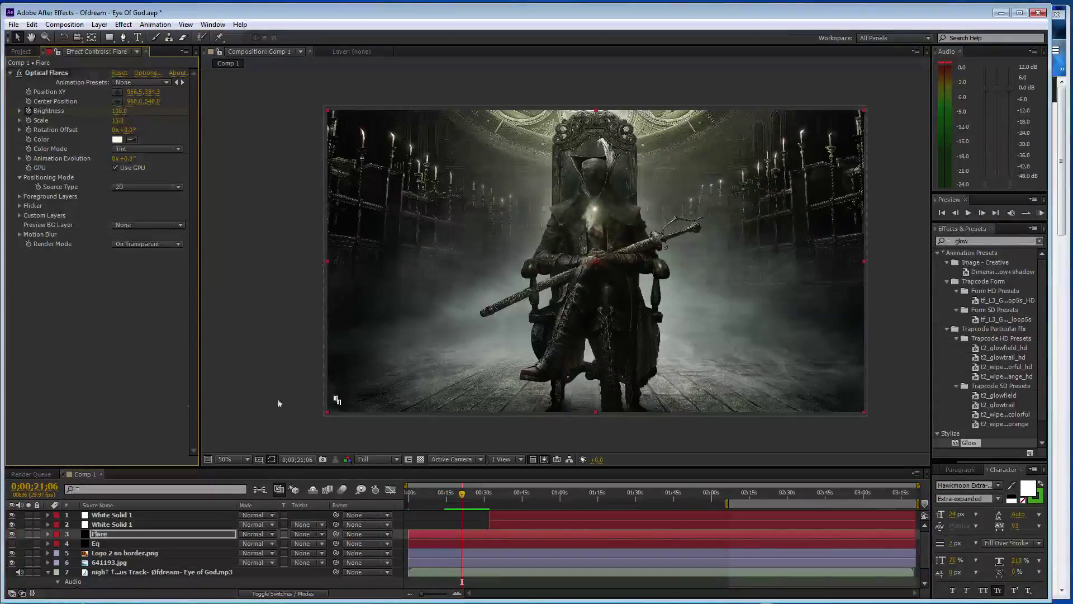
drag(462, 494, 480, 494)
click(122, 111)
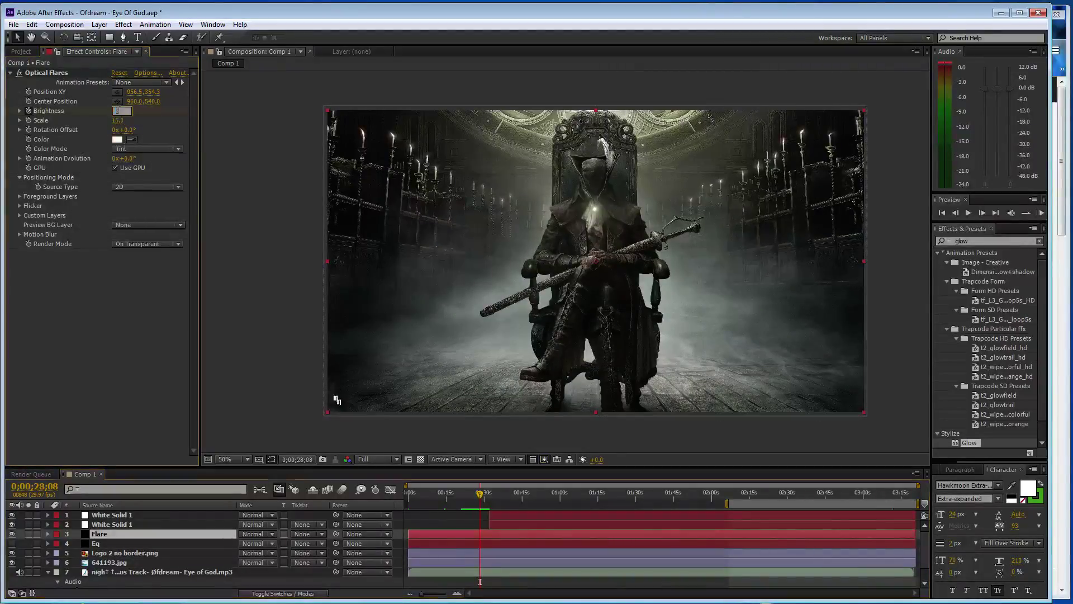
text(150)
click(109, 339)
Change the flare's Color to an almost pure white.
click(117, 140)
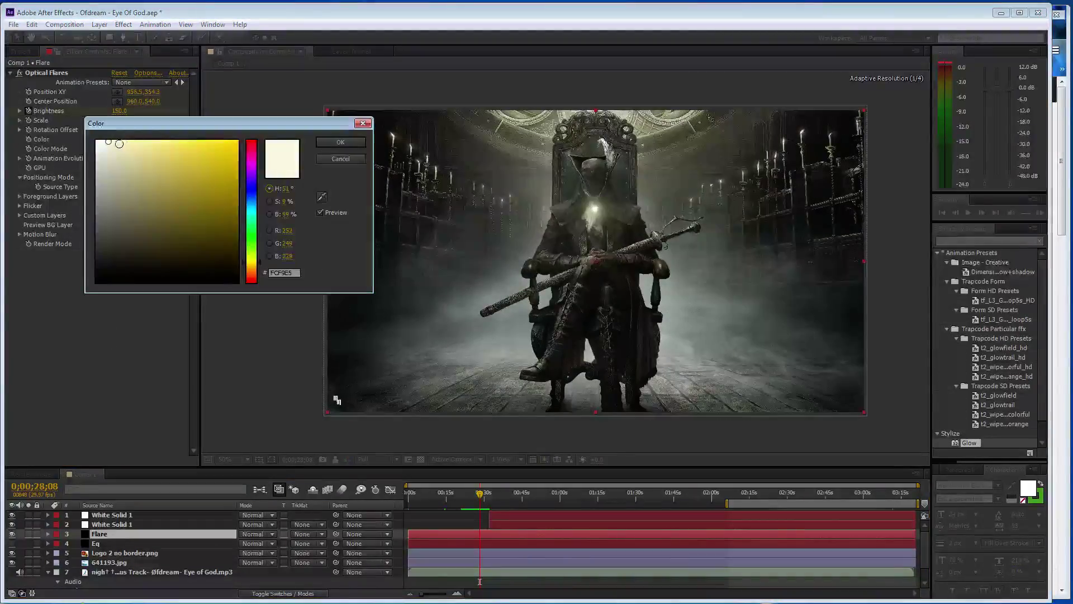
click(102, 142)
click(340, 142)
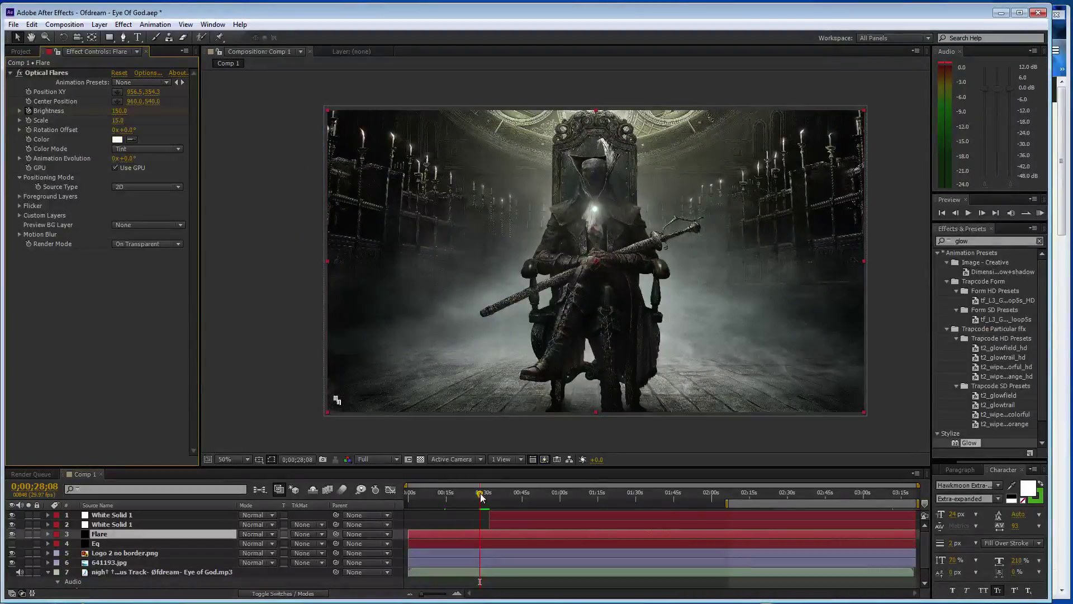
Hold the flare's Brightness at 150 at 0;00;31;22 and raise it to 200 at 0;00;31;23.
drag(480, 498, 489, 497)
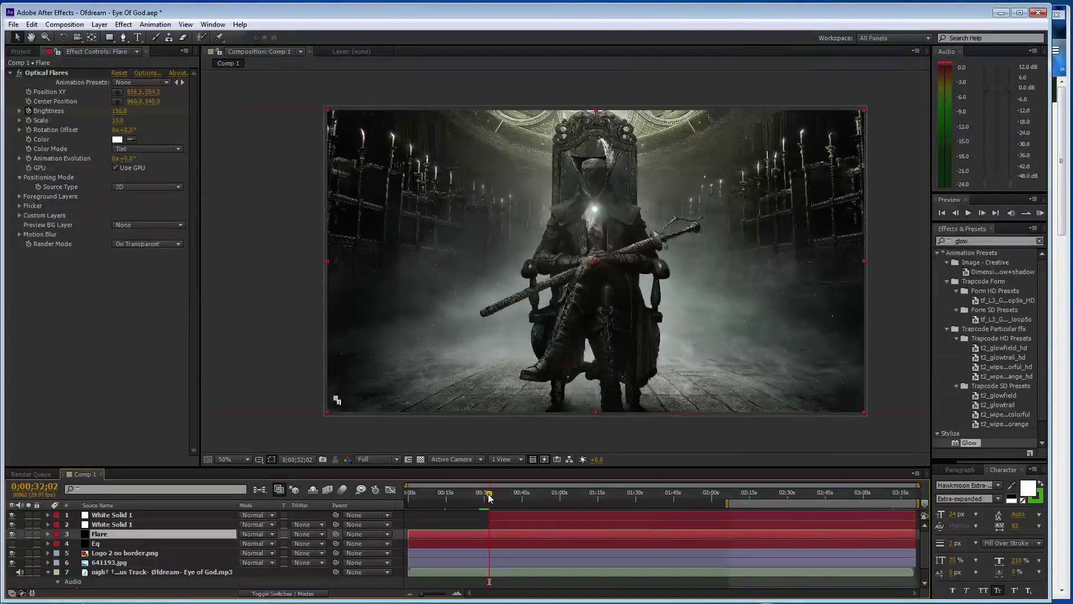
key(Page_Up)
key(Page_Up)
key(Page_Up)
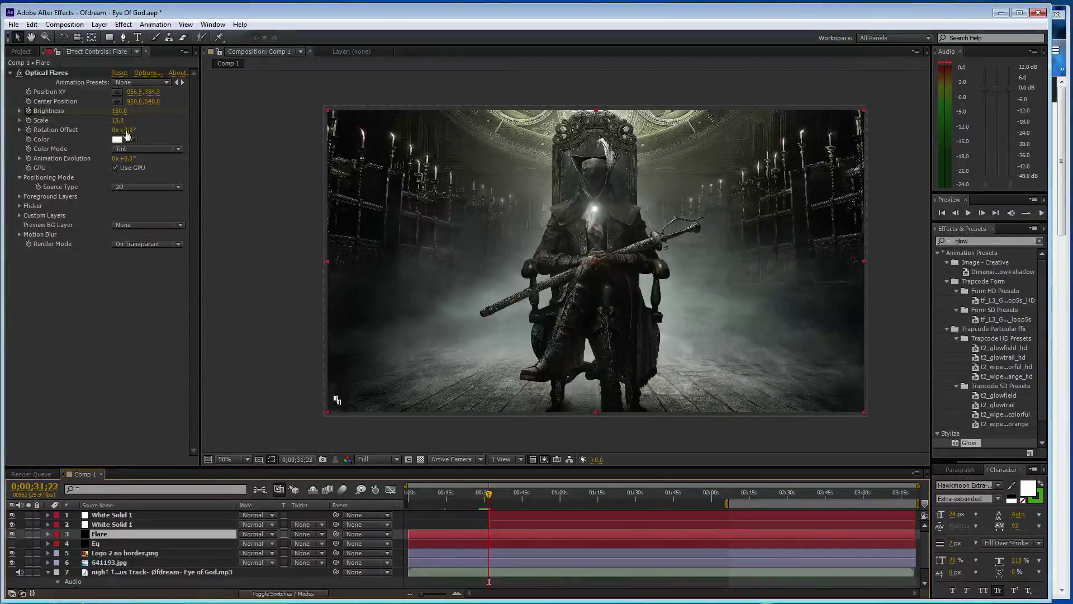
click(121, 111)
key(Return)
key(Page_Down)
click(121, 111)
text(200)
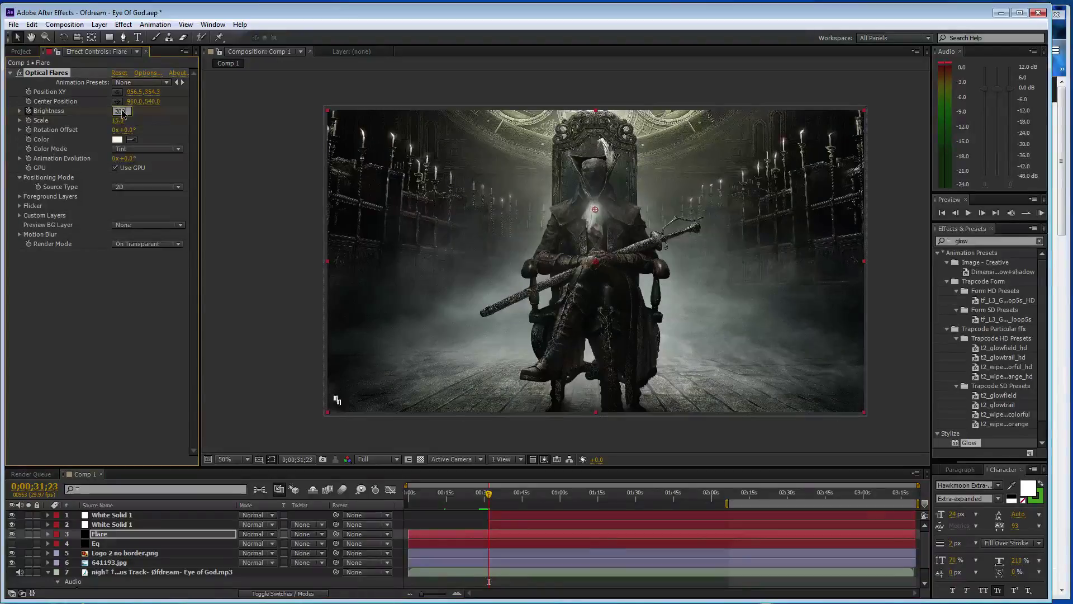
key(Return)
Ramp the flare's Brightness through keyframes of 300, 500 and 600, reaching 600 by 0;00;31;27.
key(Page_Down)
click(122, 112)
text(300)
key(Return)
key(Page_Down)
click(122, 112)
text(500)
key(Return)
key(Page_Down)
click(122, 112)
text(600)
key(Return)
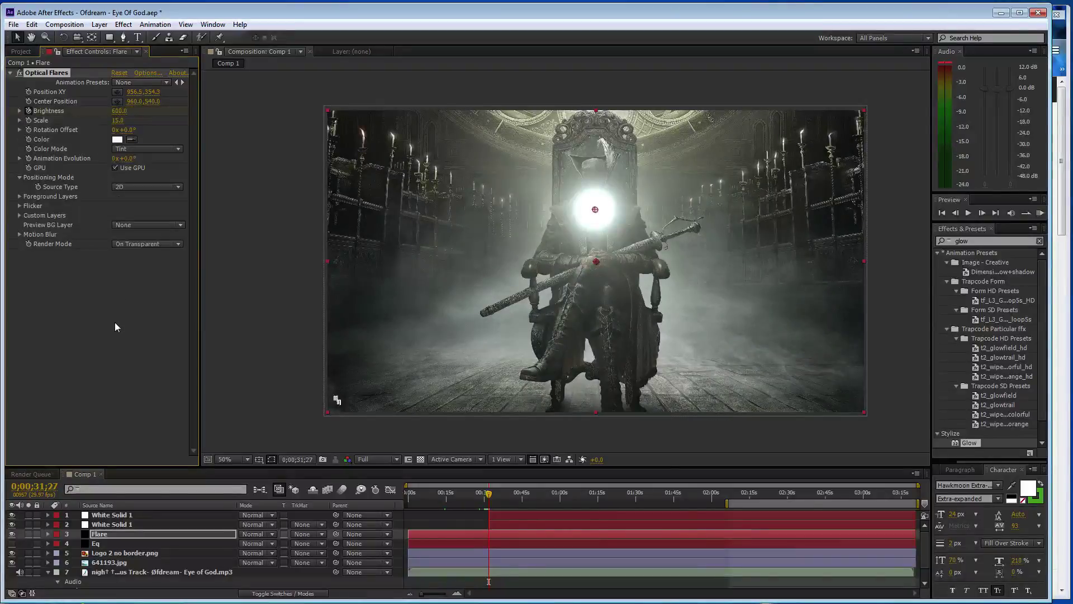
click(121, 323)
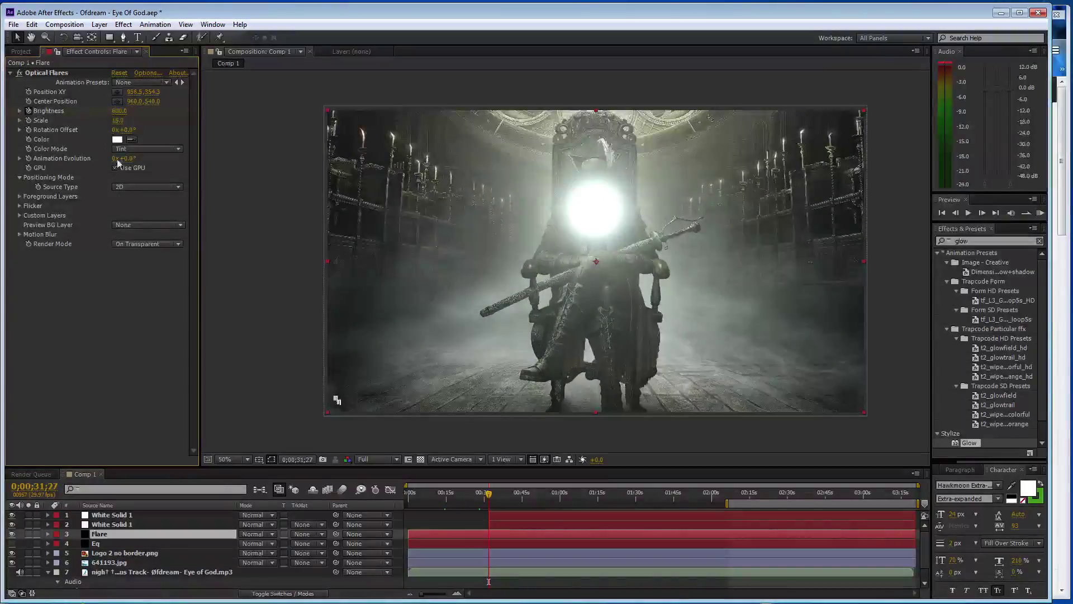
Continue the Brightness ramp with successive keyframes of 700, 800, 900 and 1000 up to about 0;00;32;01.
click(119, 111)
text(700)
key(Return)
click(119, 111)
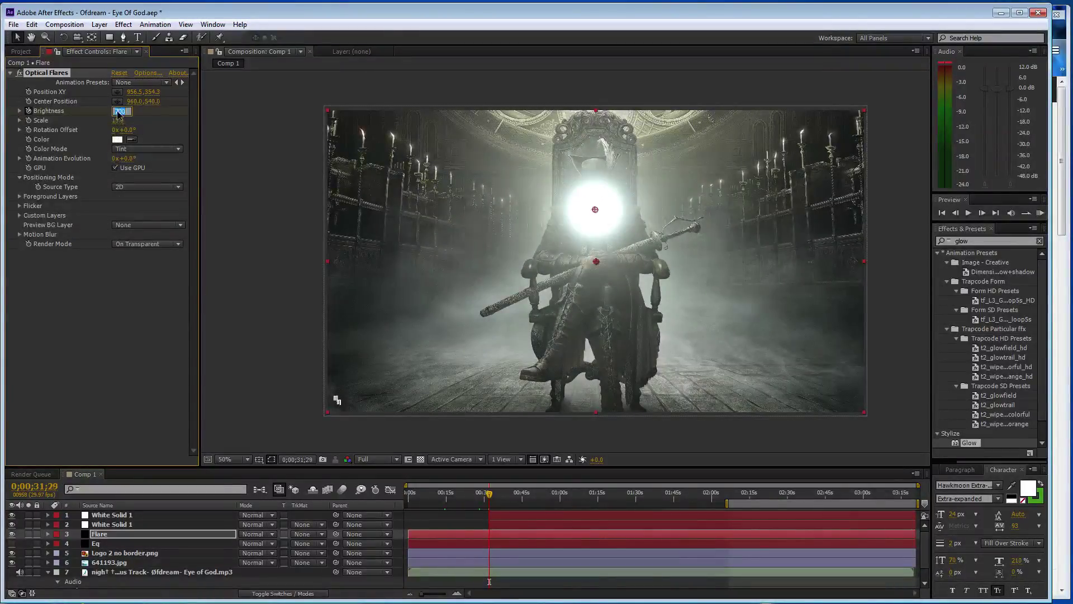
text(800)
key(Return)
key(Page_Down)
click(119, 112)
text(9000)
key(Return)
click(118, 110)
text(1000)
key(Return)
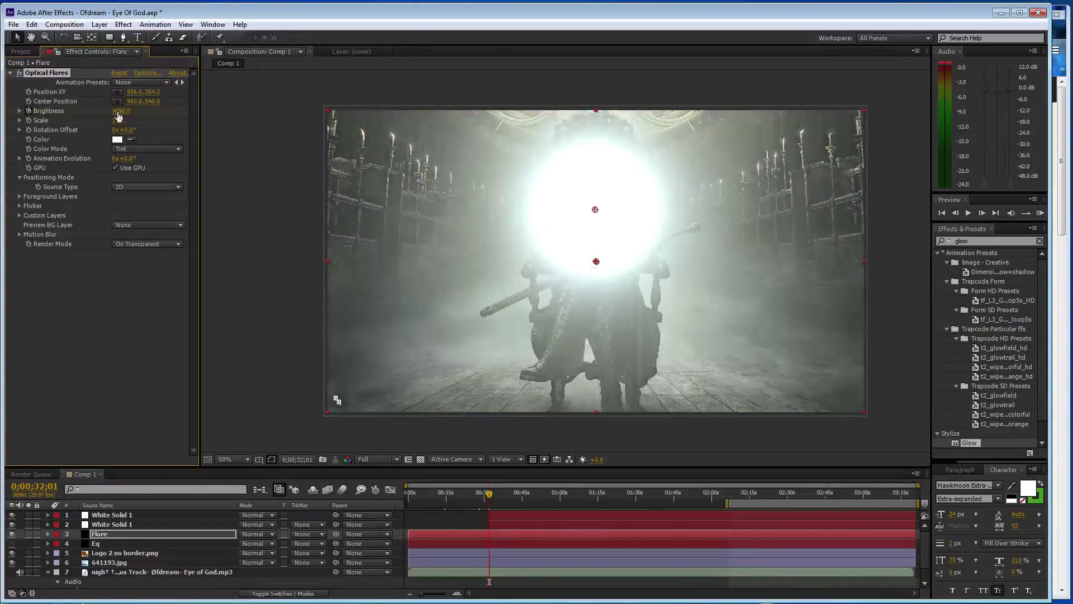
Peak the flare's Brightness at 1500 and bring it down to 1000 at 0;00;32;03.
click(119, 111)
text(1500)
key(Return)
click(121, 111)
text(100)
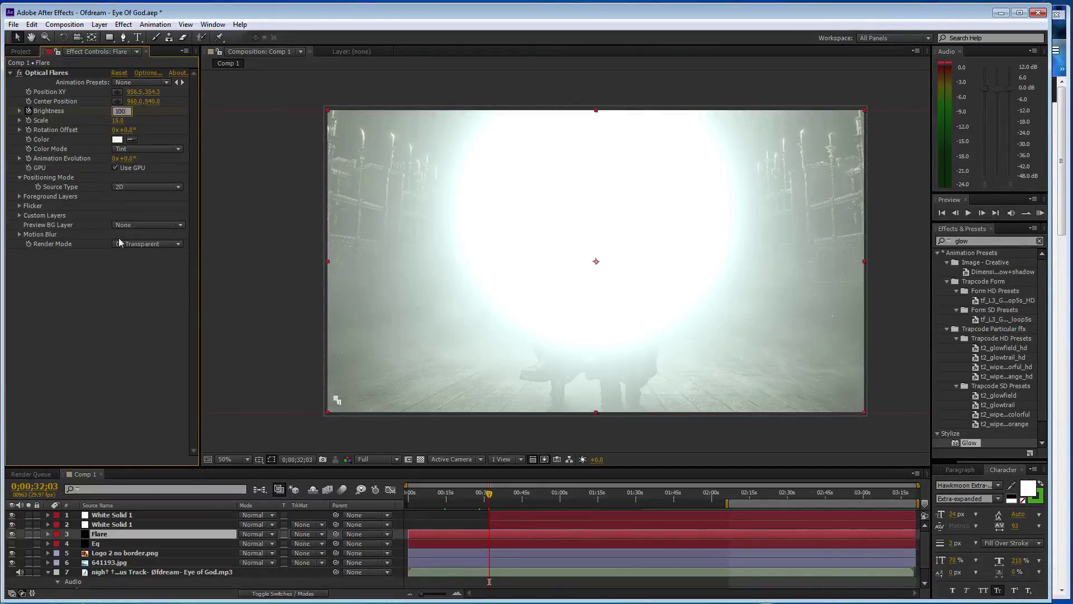
key(Return)
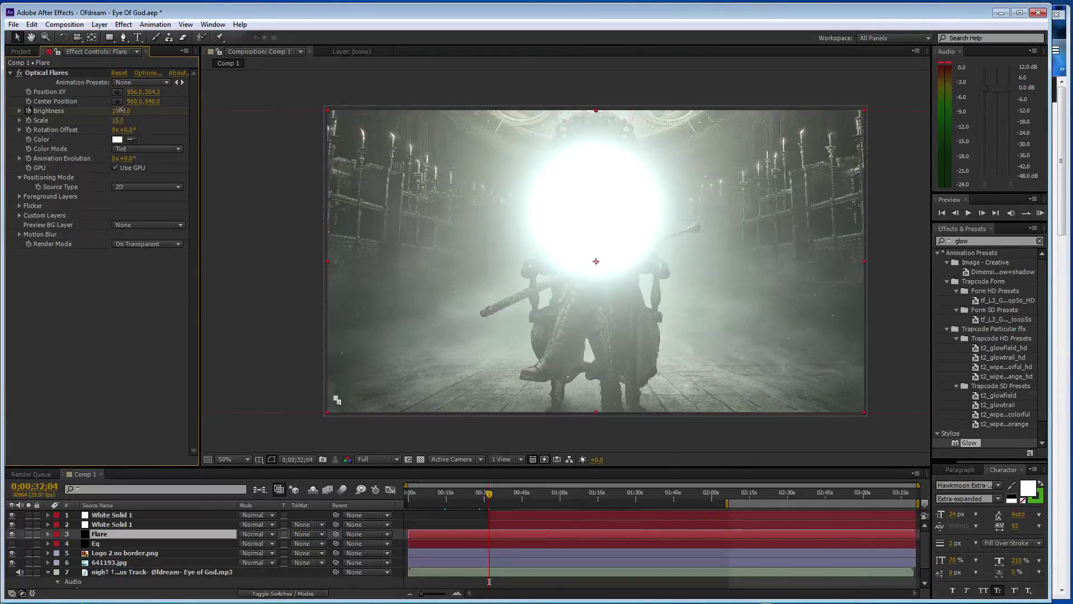
Reduce the flare's Brightness further on the frames 0;00;32;04 and 0;00;32;05, reselecting the Flare layer.
click(121, 111)
text(100)
key(Return)
key(Page_Down)
key(5)
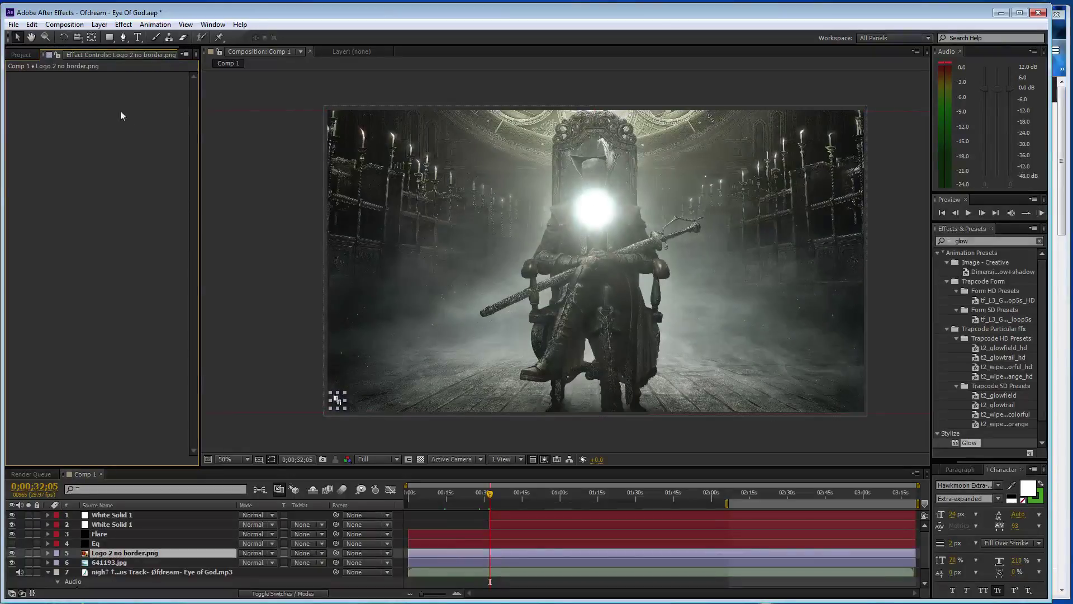
click(153, 533)
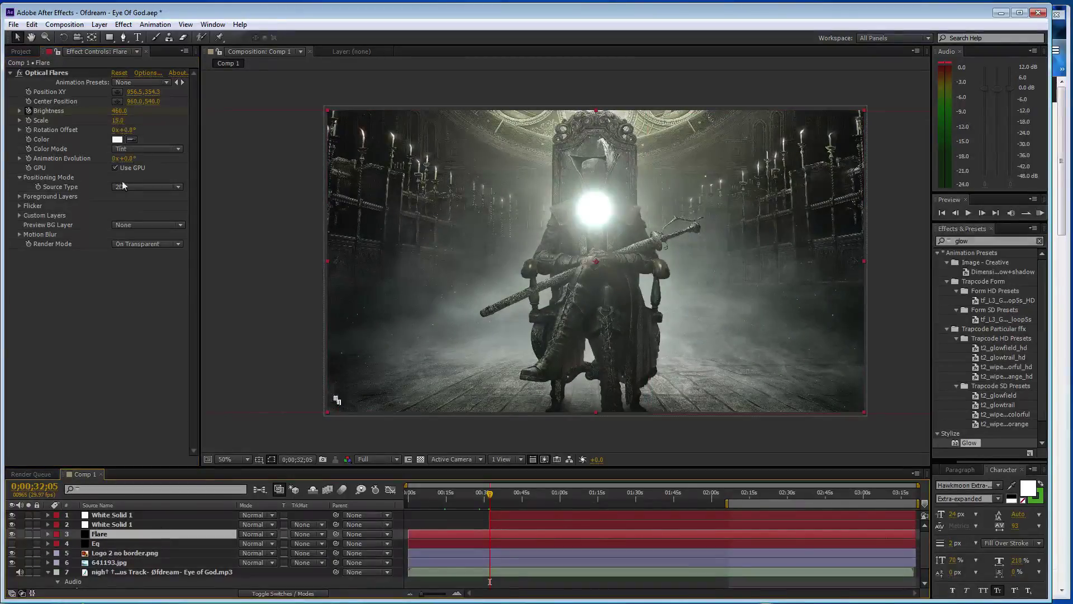
click(113, 359)
key(Page_Up)
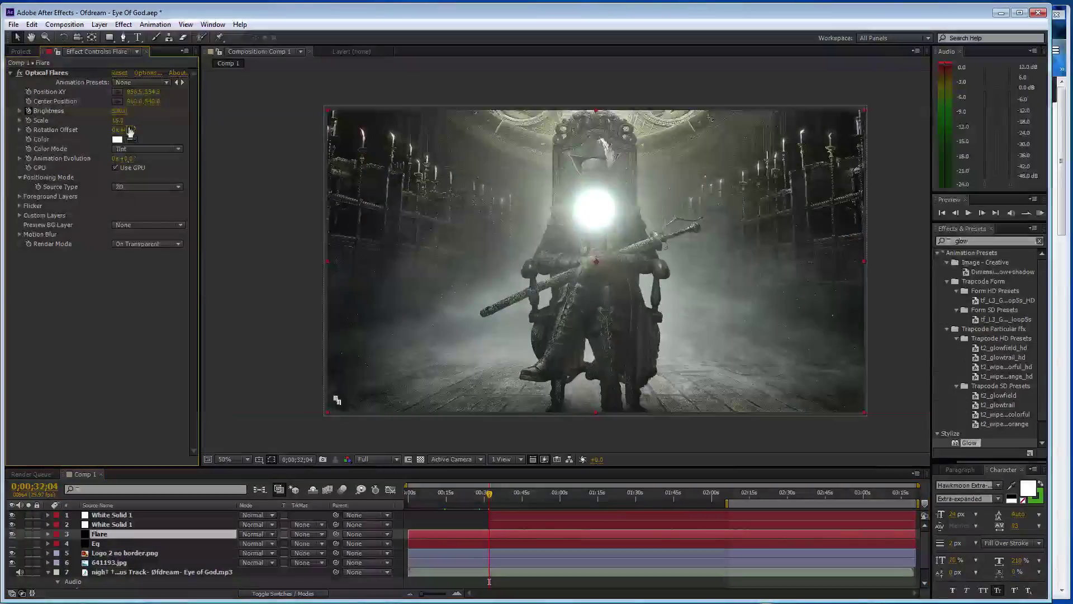
key(Page_Down)
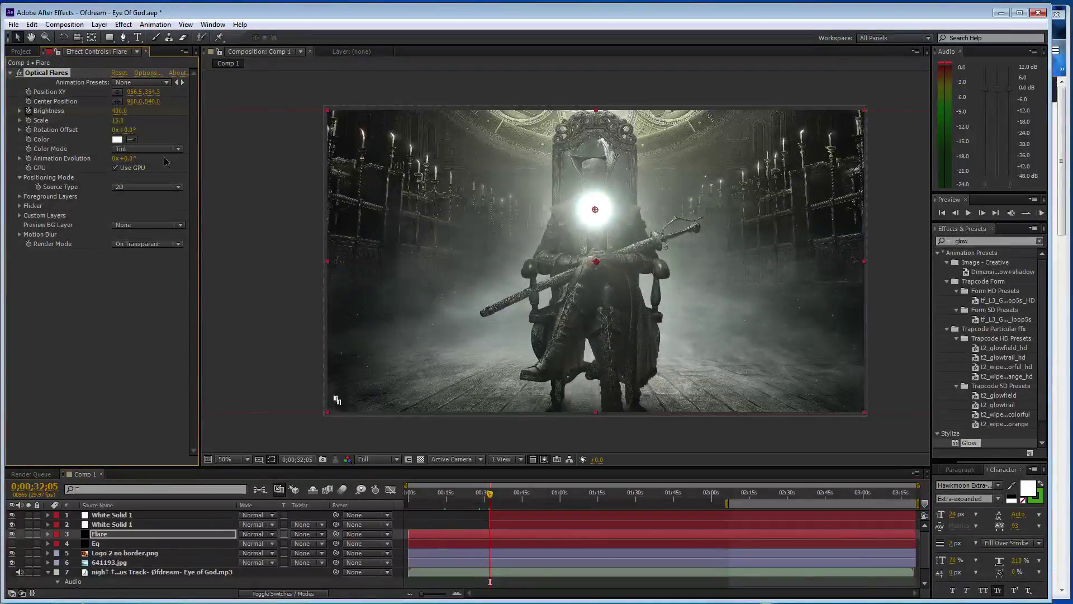
key(Page_Up)
key(Page_Down)
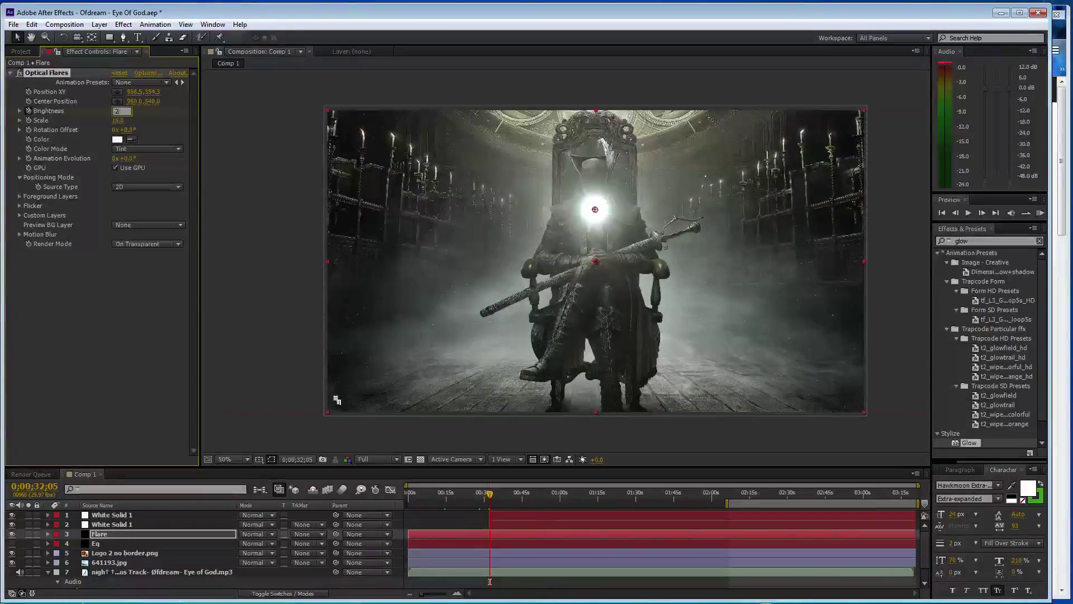
Set the flare's Brightness to 150 at 0;00;32;06 and save the project.
key(Page_Down)
click(120, 112)
text(150)
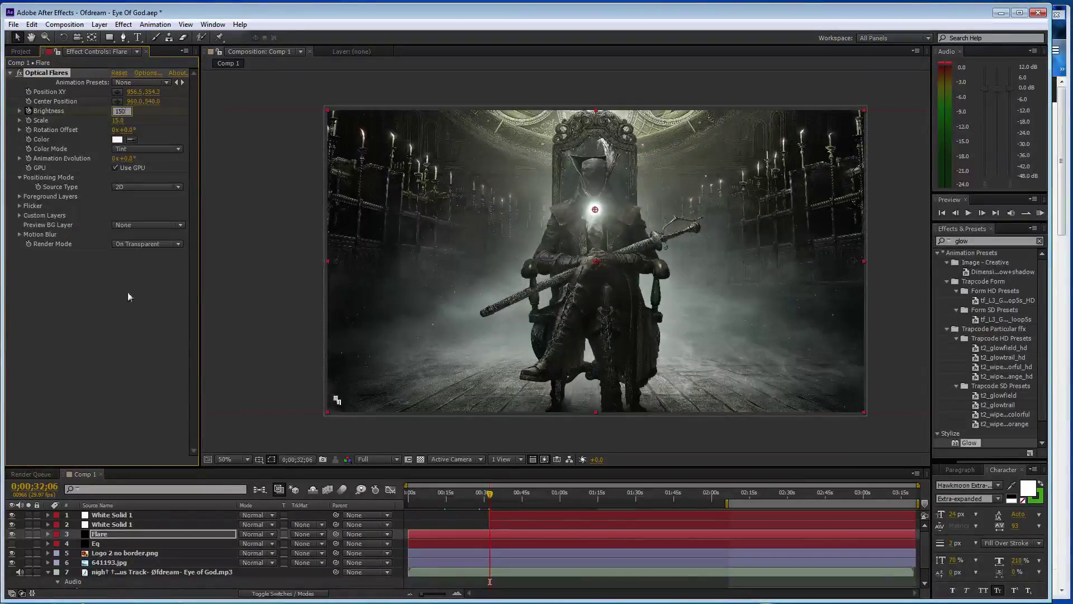
click(116, 338)
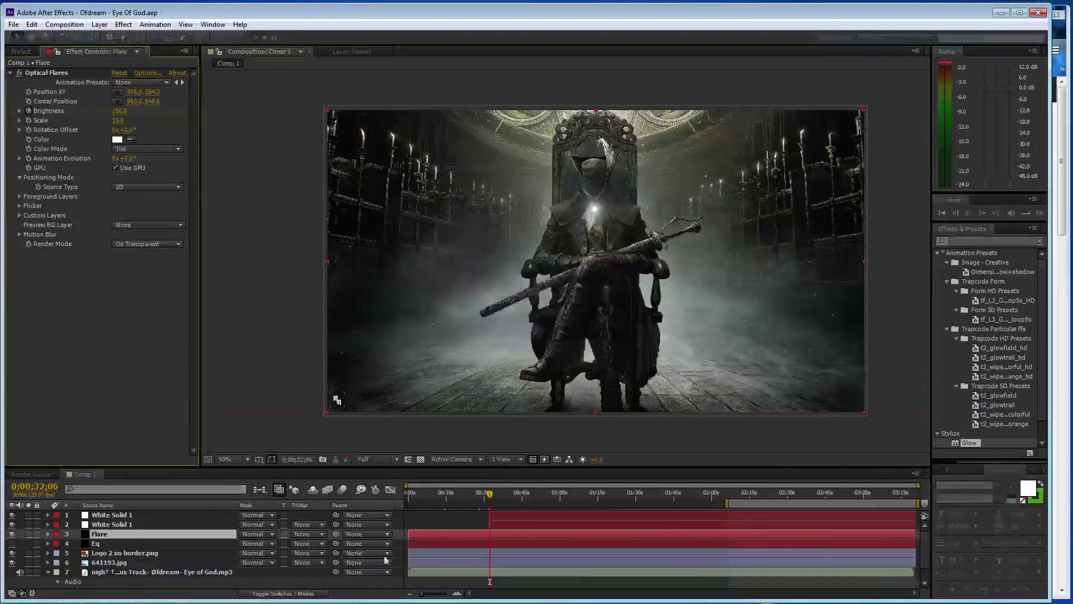
Set the flare's Brightness to 100 at 0;00;37;17.
click(500, 493)
drag(500, 494, 503, 494)
click(119, 110)
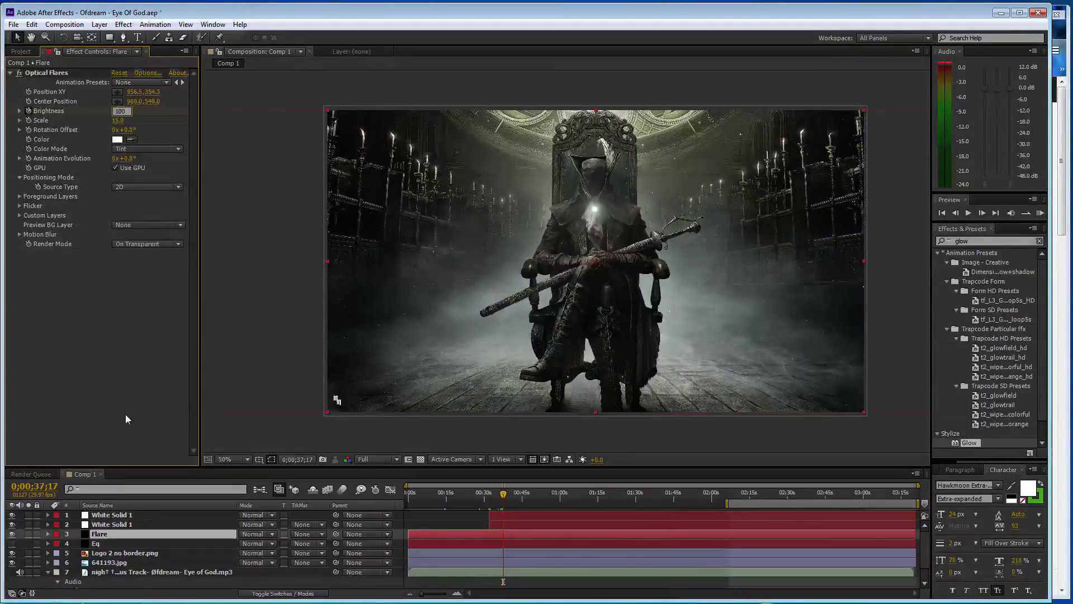
text(100)
key(Return)
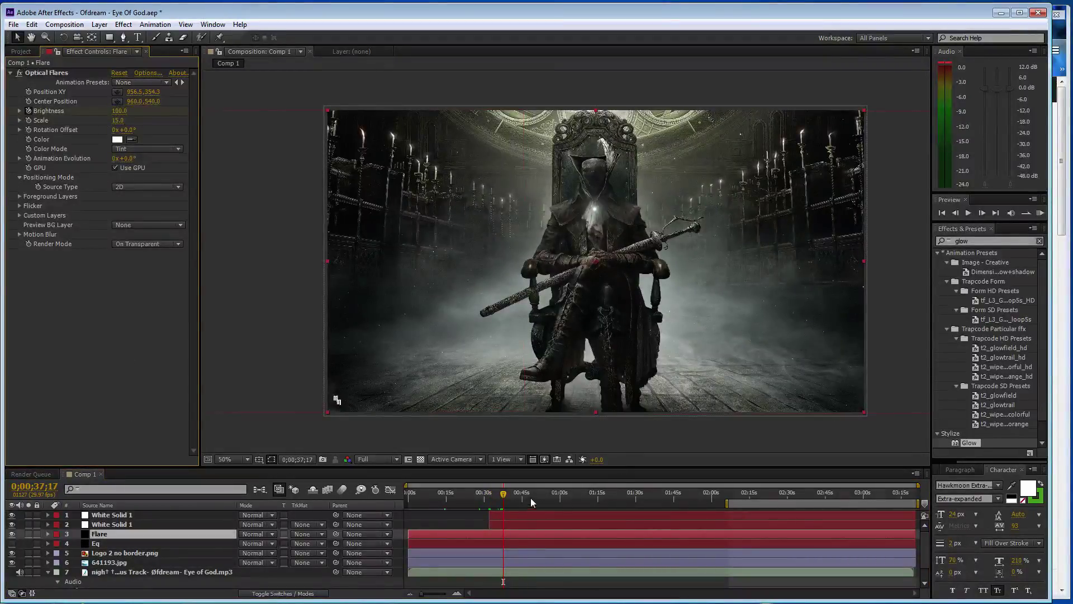
Keyframe the flare's Brightness at 150 at 0;00;45;09 and at 100 at 0;00;53;07.
click(523, 493)
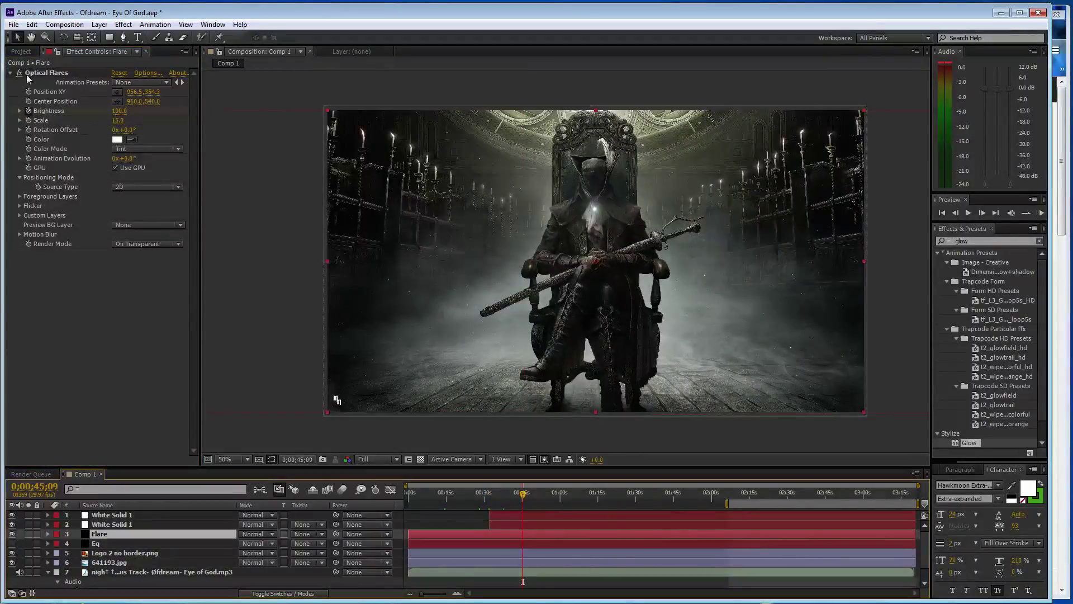
click(117, 111)
text(150)
key(Return)
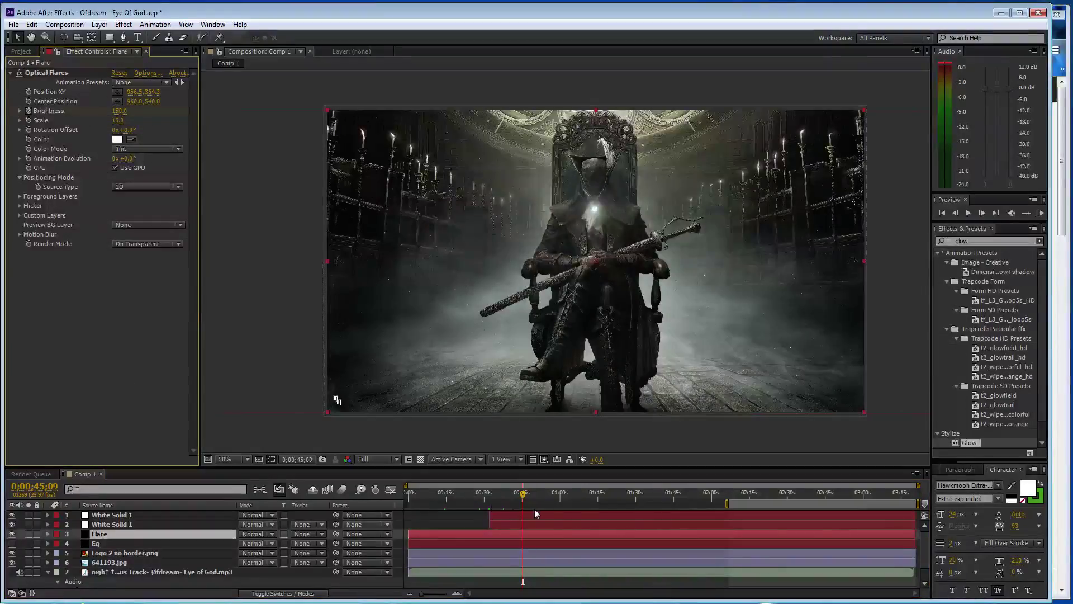
key(ctrl+shift+z)
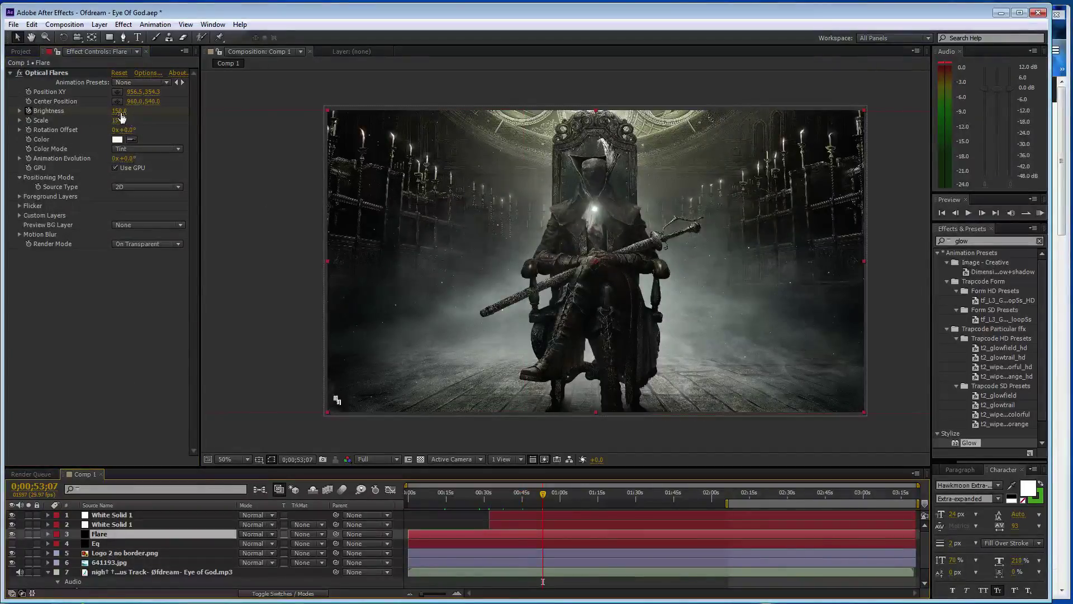
click(543, 493)
Set the flare's Brightness to 150 at 0;00;59;13, reselecting the Flare layer first.
click(558, 495)
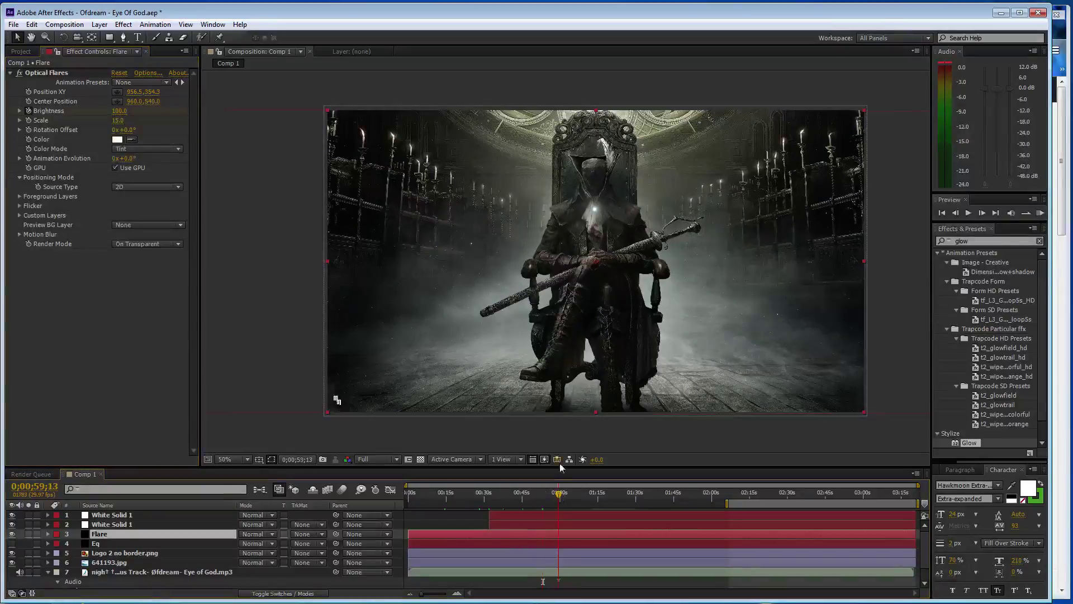
click(116, 111)
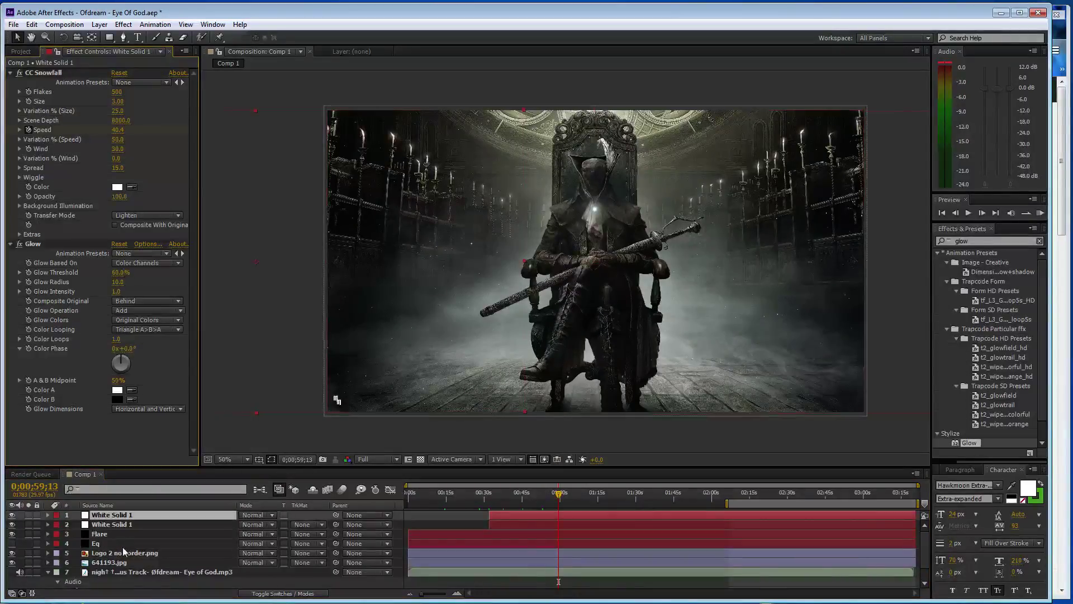
key(ctrl+Down)
key(ctrl+Down)
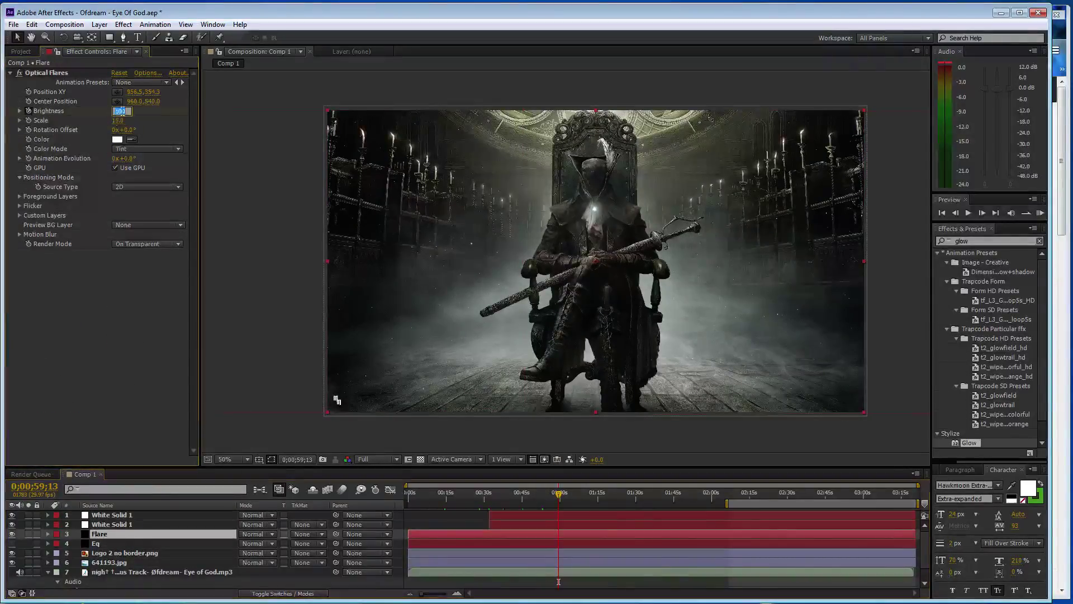
key(ctrl+shift+z)
Keyframe the flare's Brightness at 100 at 0;01;07;27 and at 150 at 0;01;14;29.
click(580, 494)
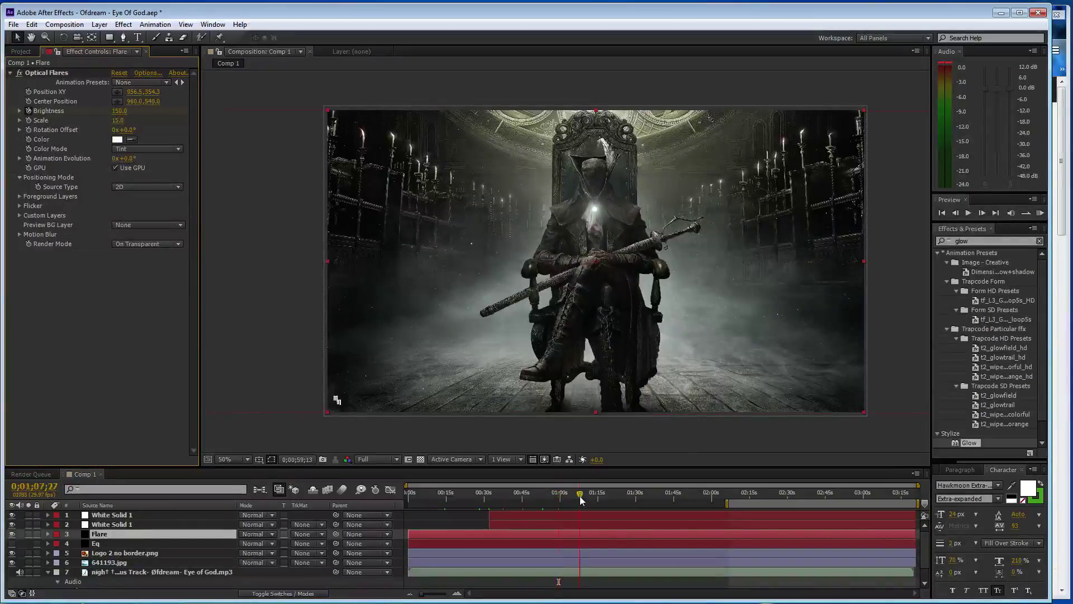
key(ctrl+z)
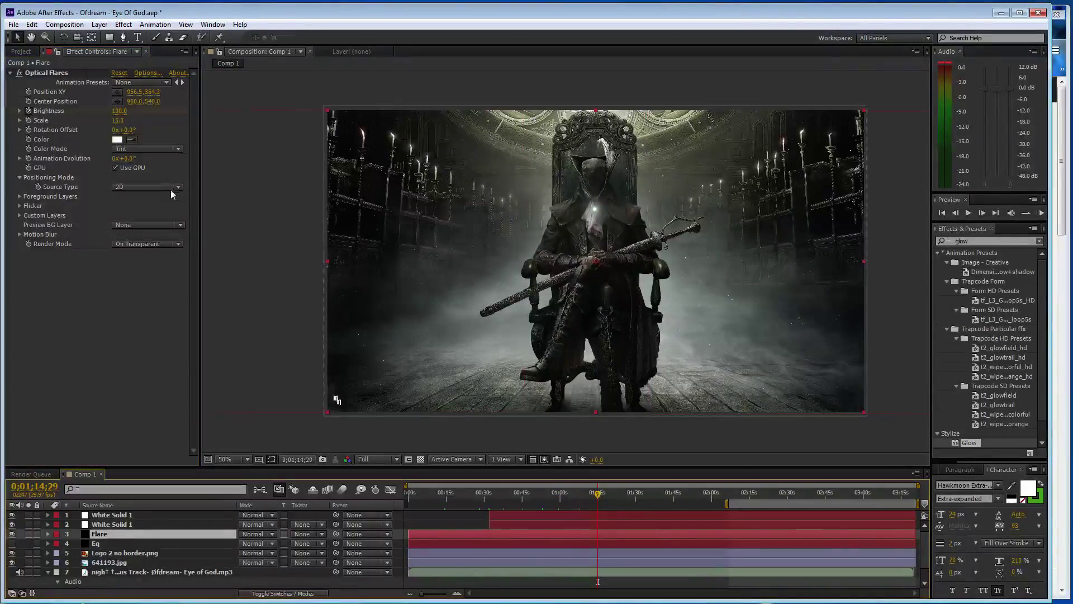
key(ctrl+shift+z)
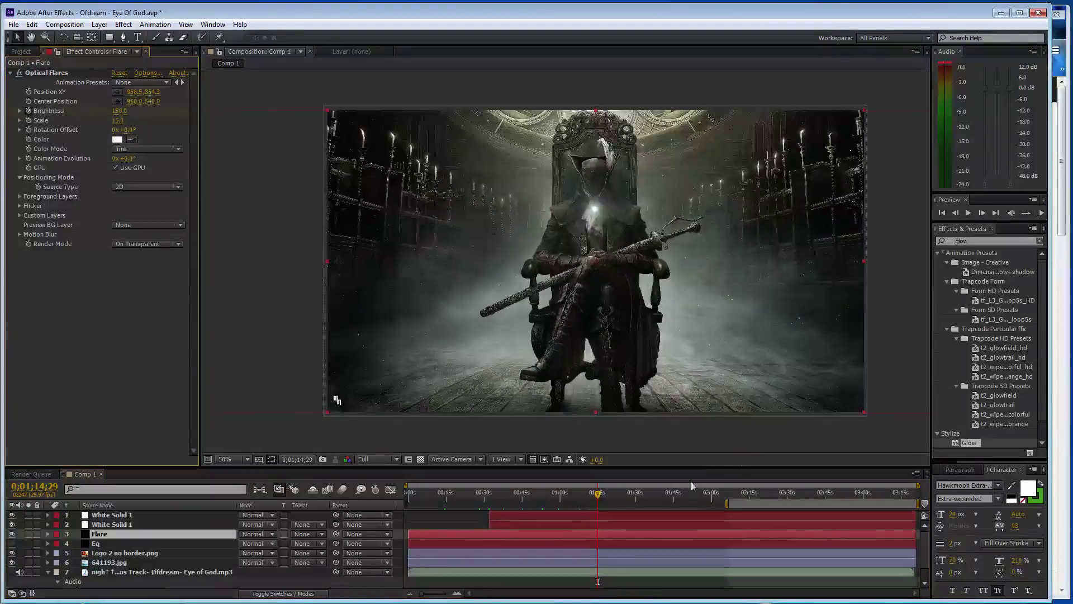
Keyframe the flare's Brightness at 100 at 0;01;23;04 and at 150 at 0;01;29;23, reselecting the Flare layer where needed.
click(619, 498)
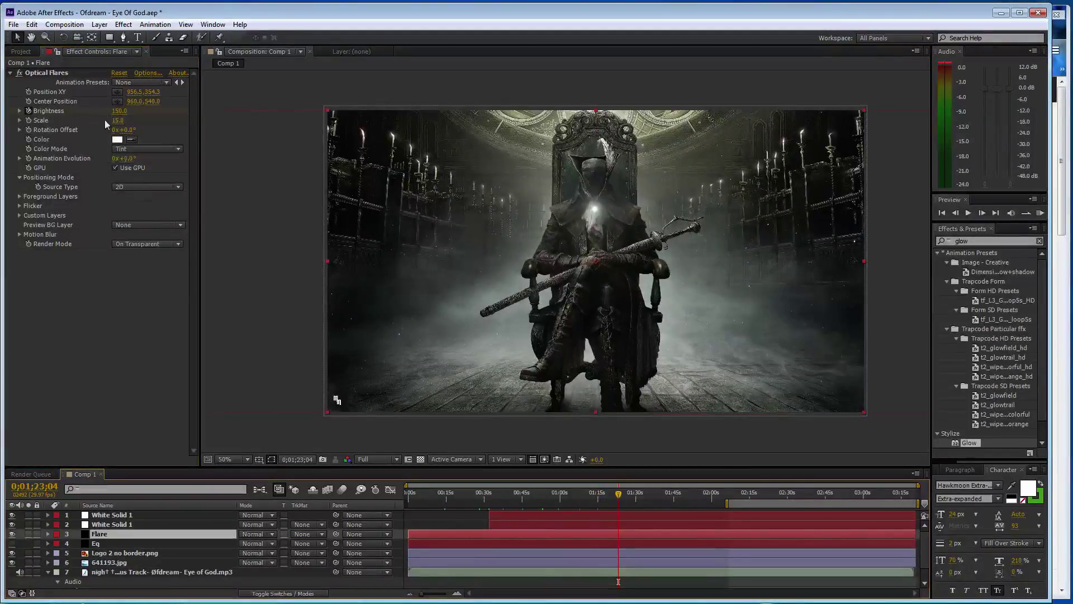
click(119, 111)
text(100)
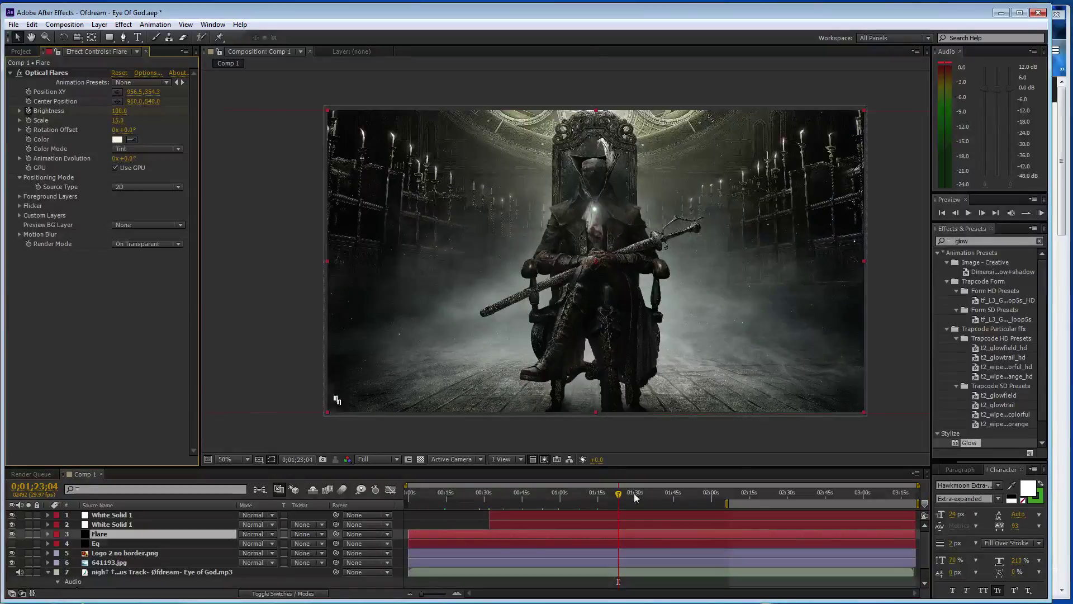
click(635, 493)
click(115, 110)
key(KP_1)
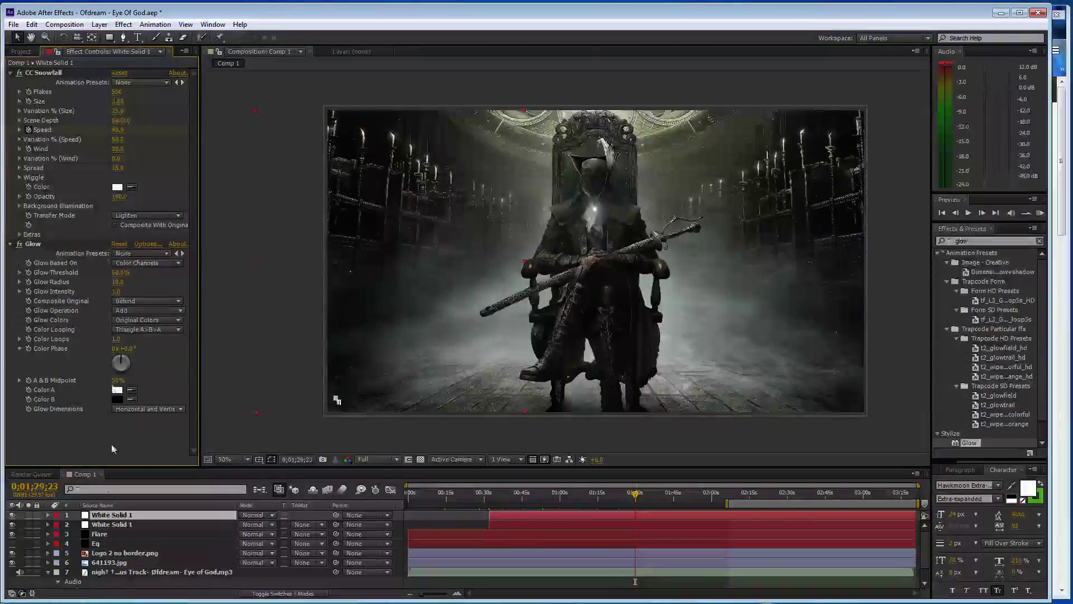
click(115, 535)
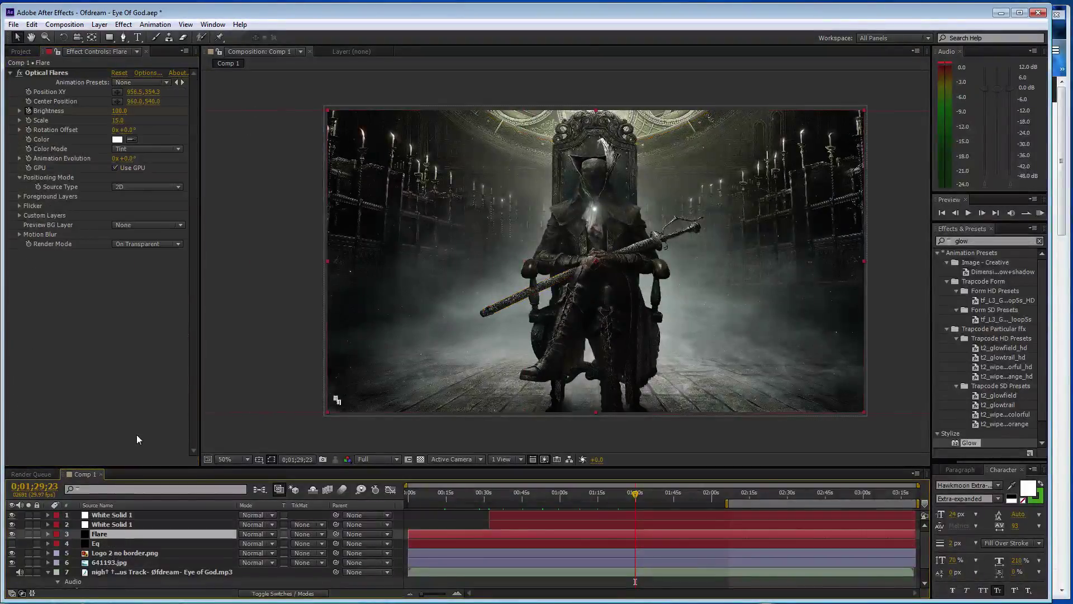
click(119, 111)
text(150)
click(102, 329)
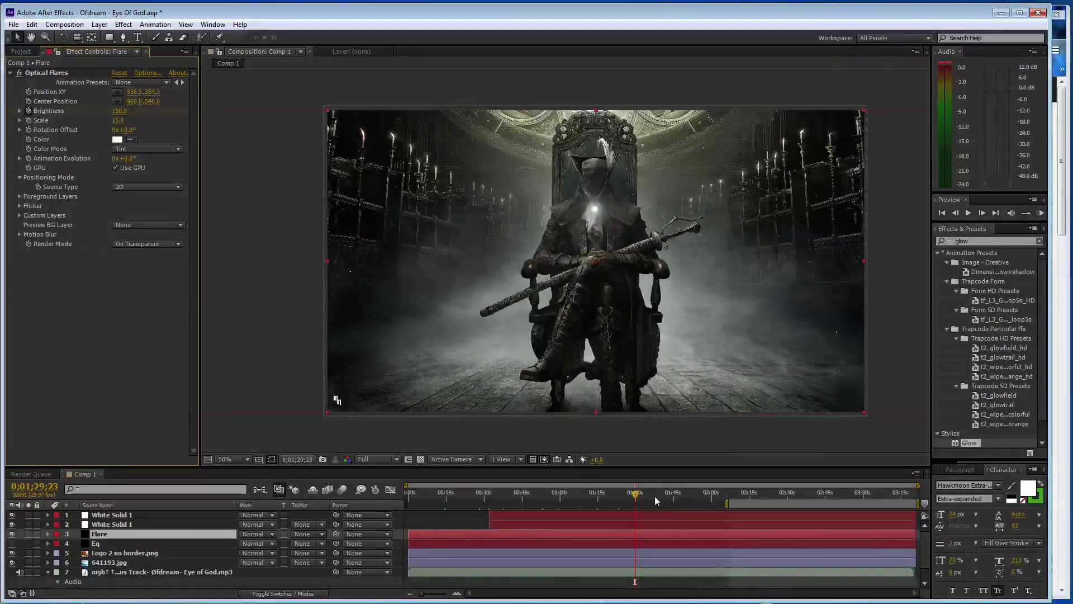
Keyframe the flare's Brightness at 100 at 0;01;39;14 and at 150 at 0;01;46;03.
click(660, 494)
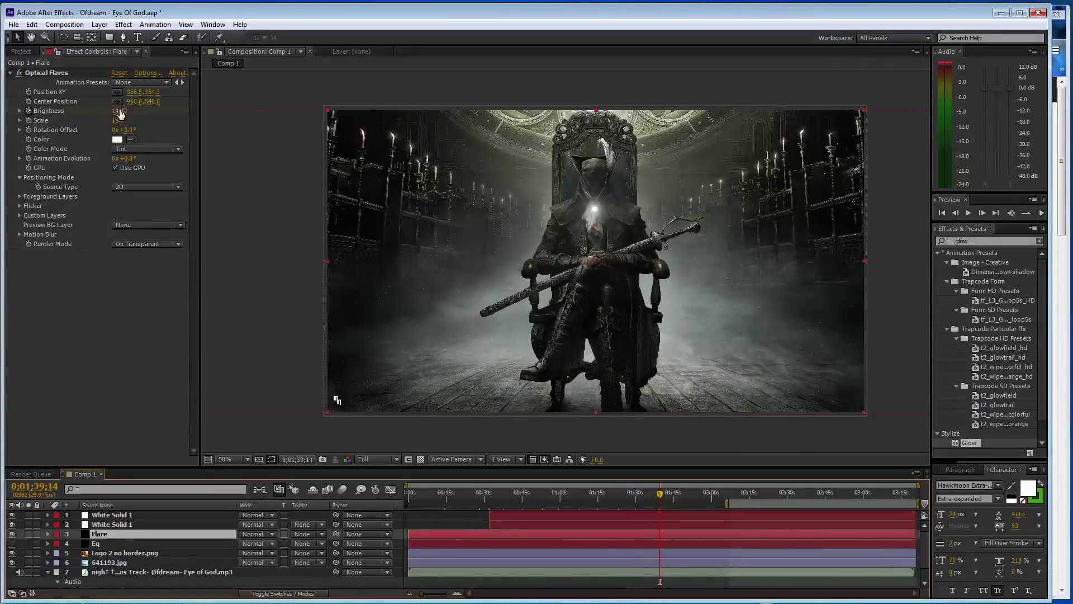
click(119, 111)
text(100)
key(Return)
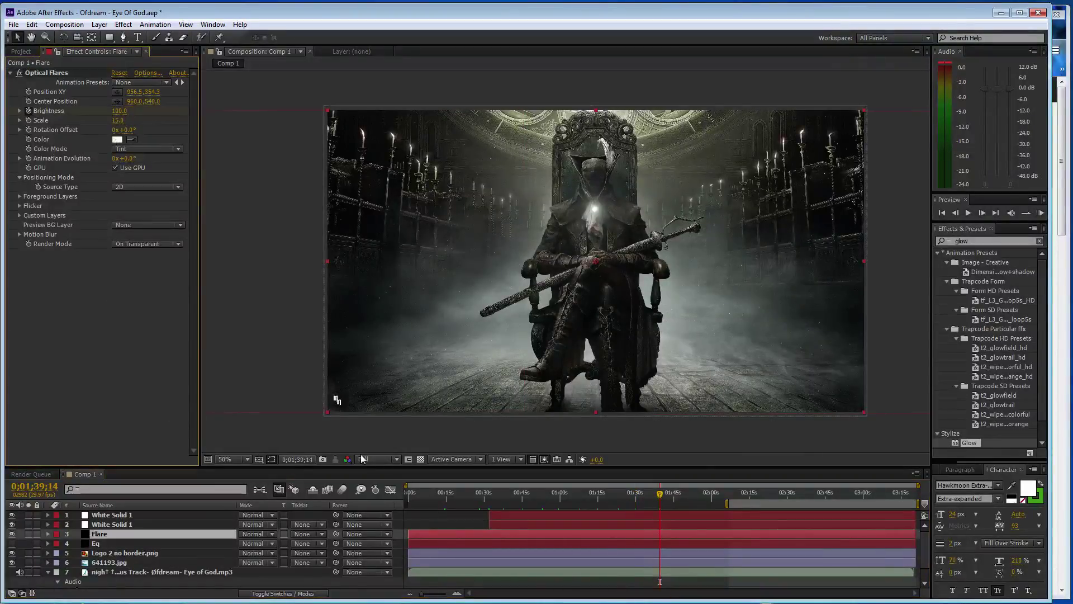
click(677, 494)
click(119, 111)
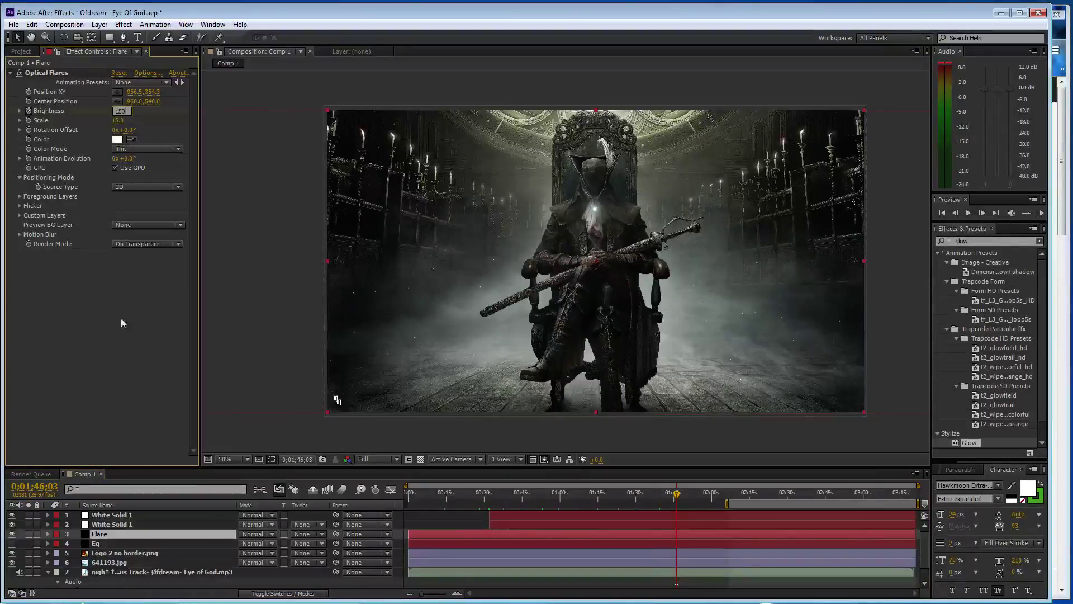
text(150)
key(Return)
Keyframe the flare's Brightness at 100 at 0;01;53;05 and at 150 at 0;01;59;24.
click(695, 495)
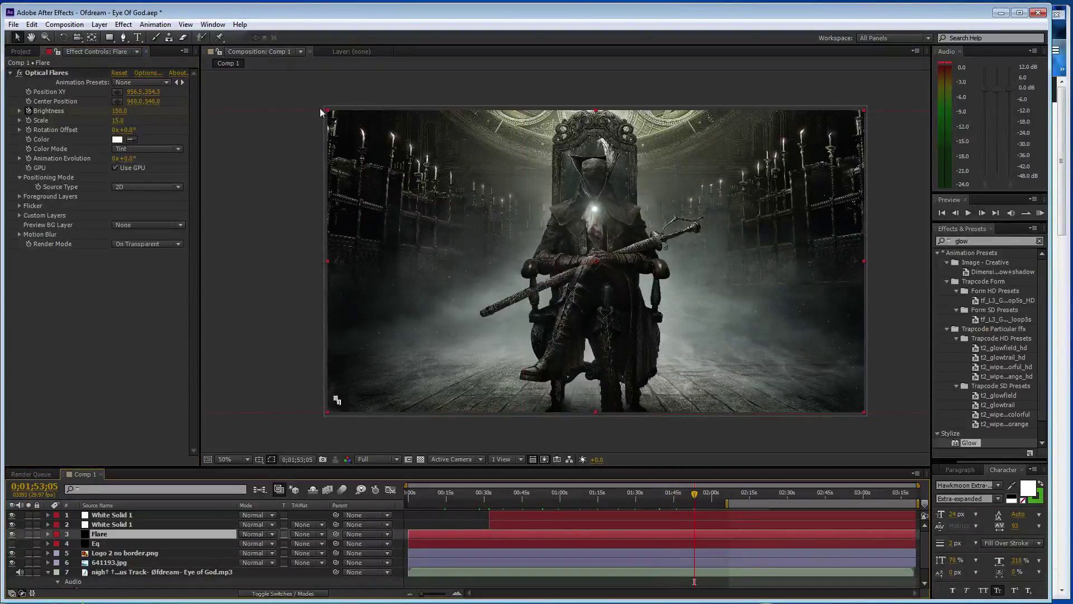
click(119, 110)
text(100)
key(Return)
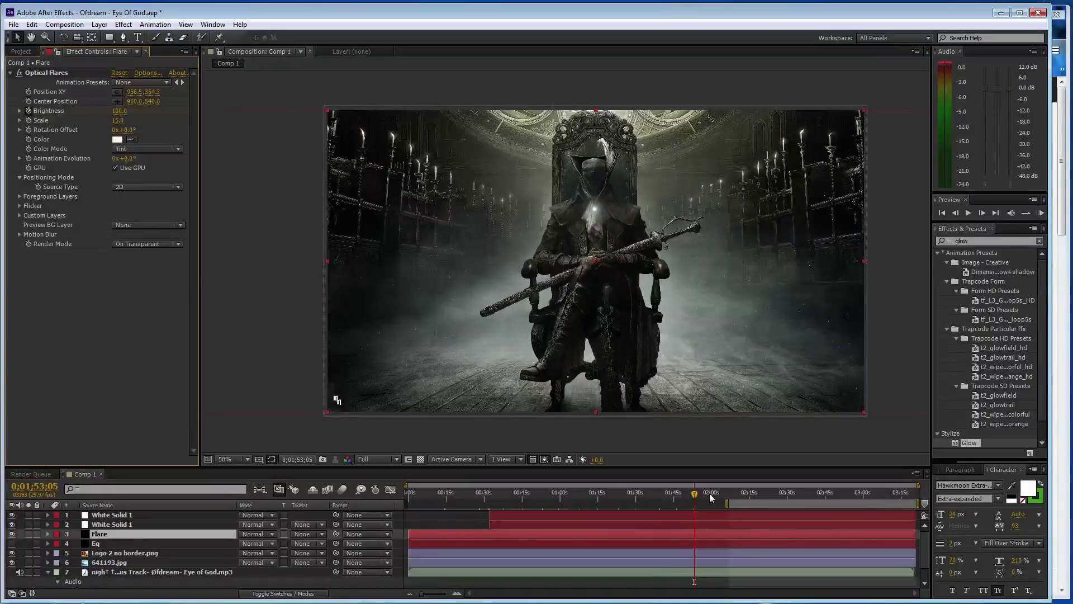
click(711, 494)
click(119, 111)
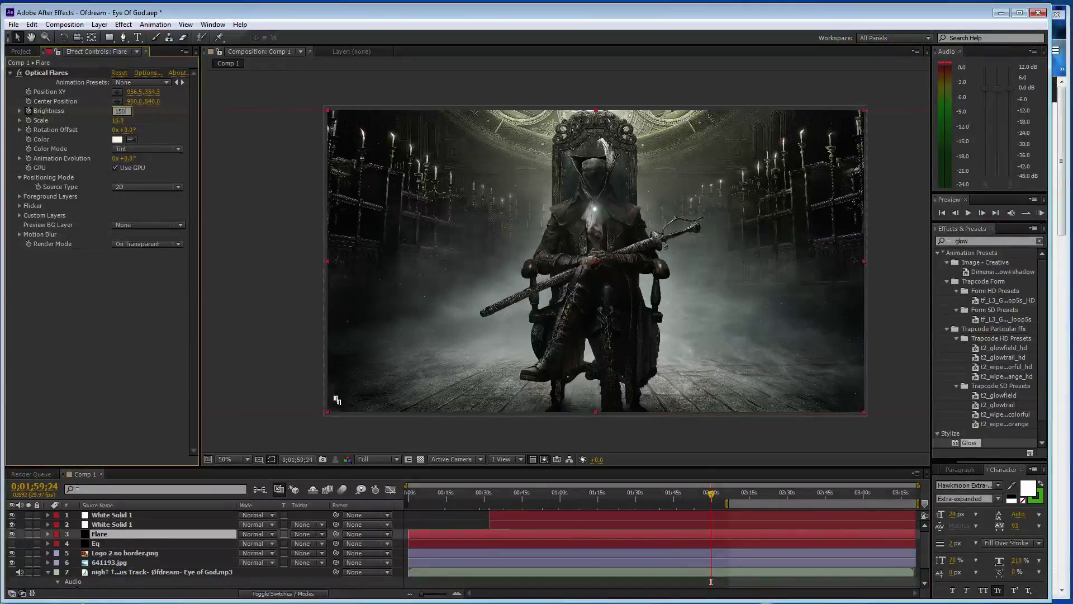
text(150)
key(Return)
Keyframe the flare's Brightness at 100 at 0;02;15;03 and at 150 at 0;02;30;24.
click(749, 493)
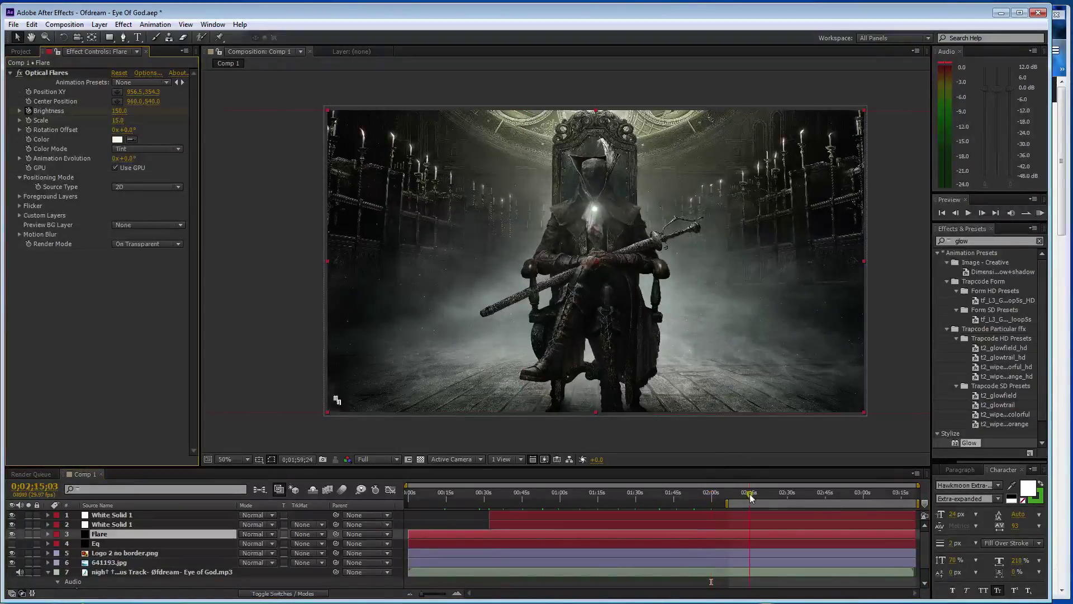
click(119, 111)
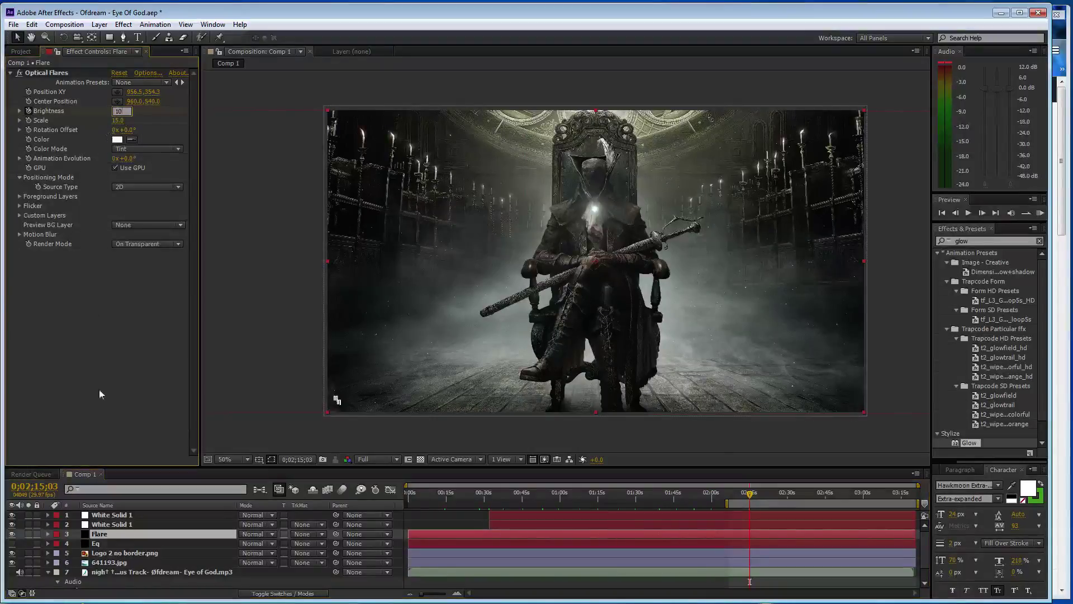
text(100)
key(Return)
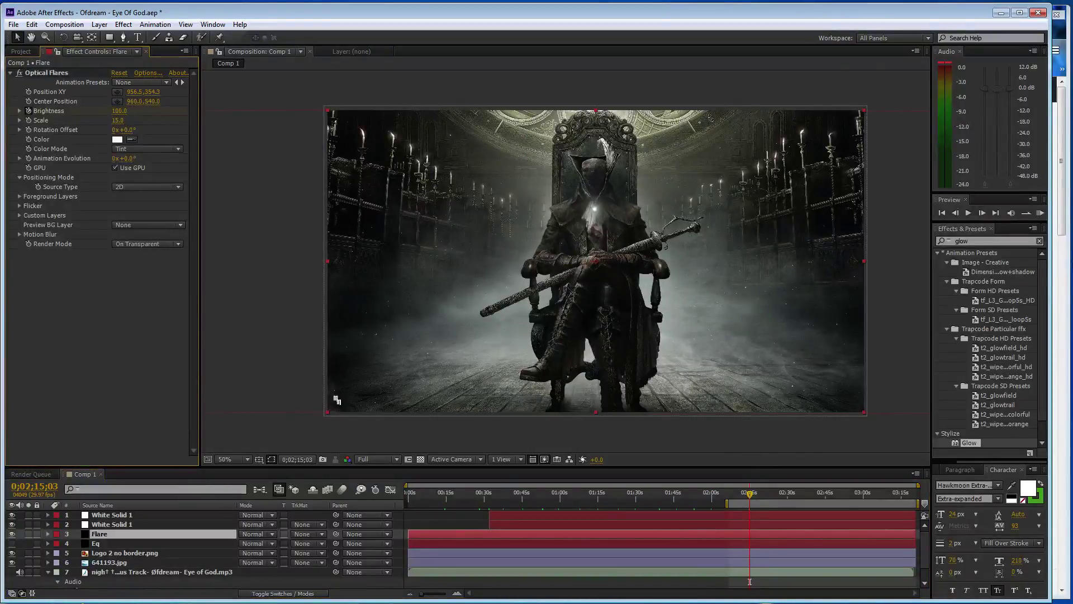
click(790, 494)
click(119, 111)
text(150)
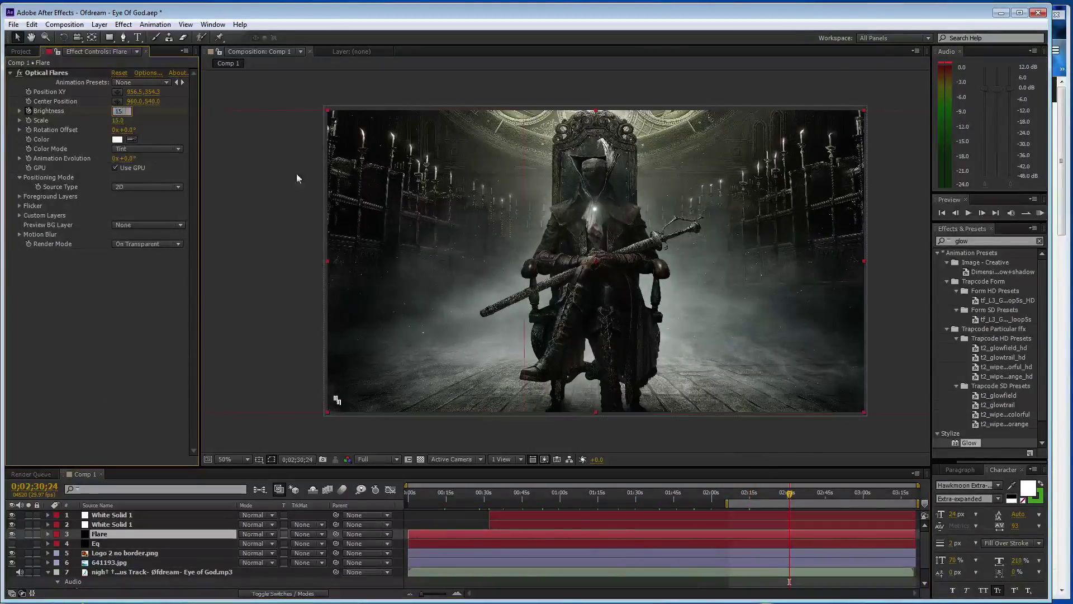
Keyframe the flare's Brightness at 100 at 0;02;44;28 and at 150 at 0;03;00;14.
click(825, 496)
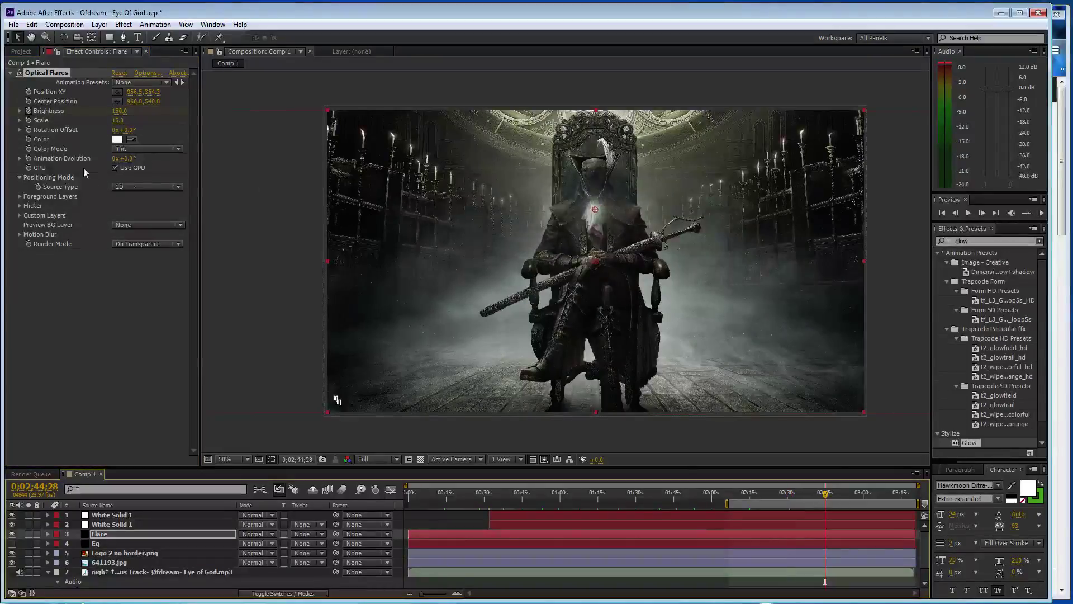
click(119, 111)
text(100)
key(Return)
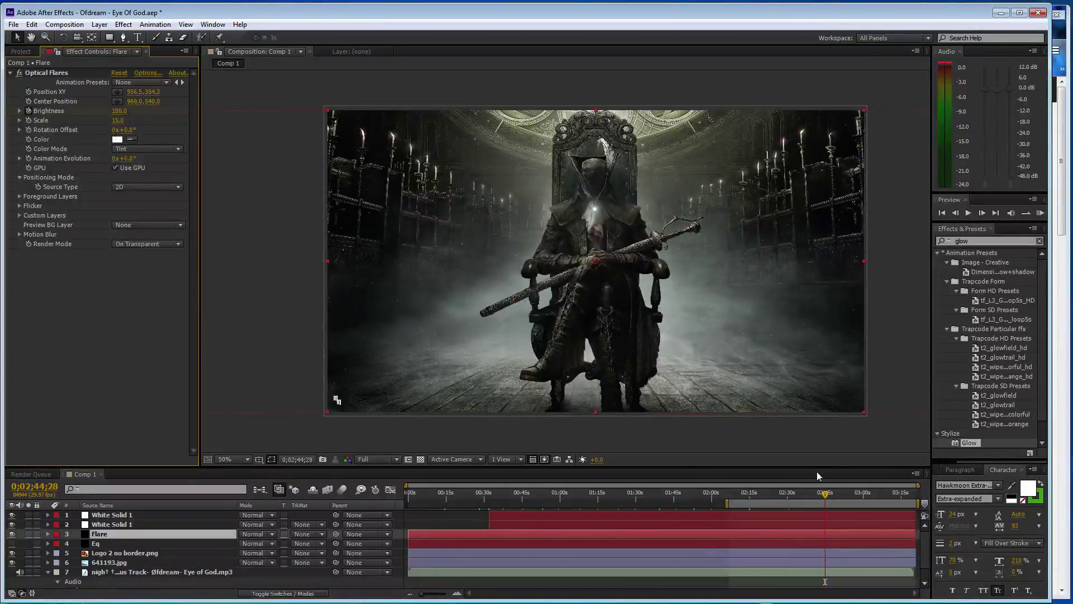
click(864, 496)
click(119, 111)
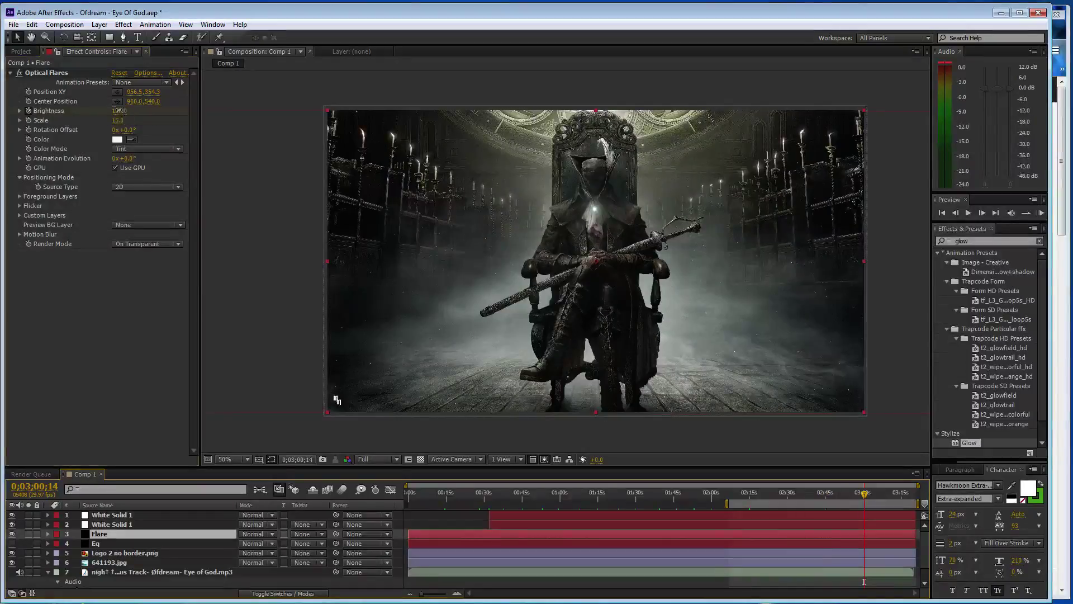
text(150)
key(Return)
Set the flare's Brightness to 100 at 0;03;15;14 and save the project.
click(903, 496)
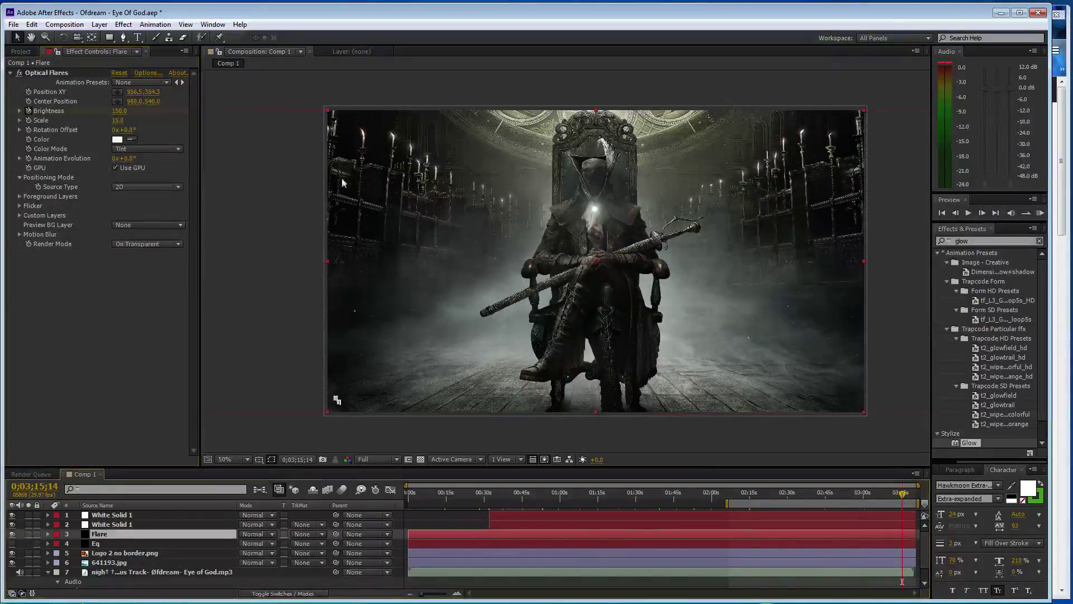
key(ctrl+z)
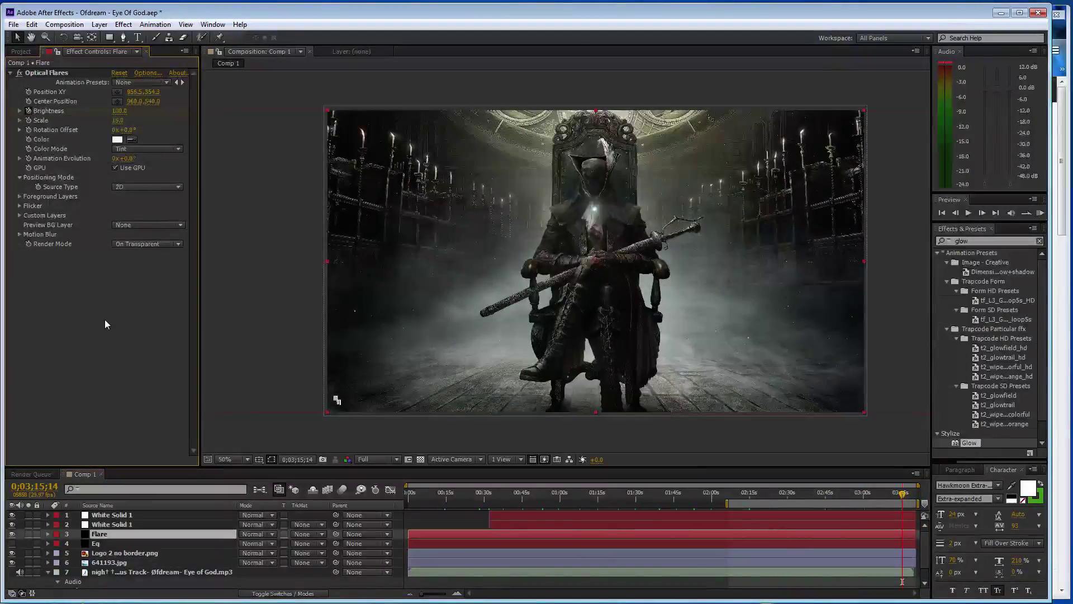
key(ctrl+s)
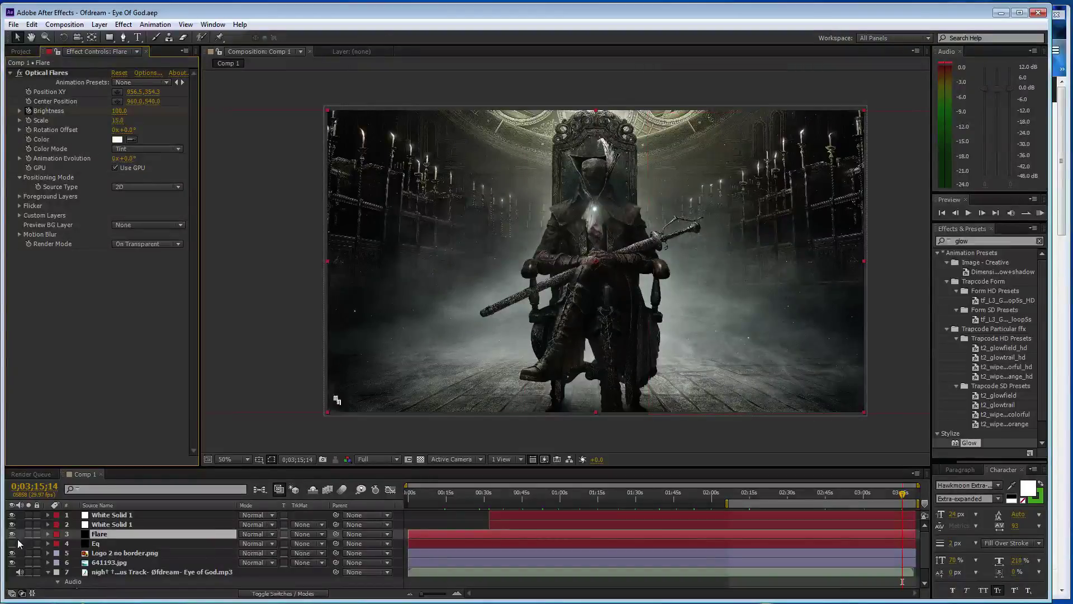
Make the Eq layer visible again and inspect the audio spectrum along the cane at 0;03;02;27.
click(12, 544)
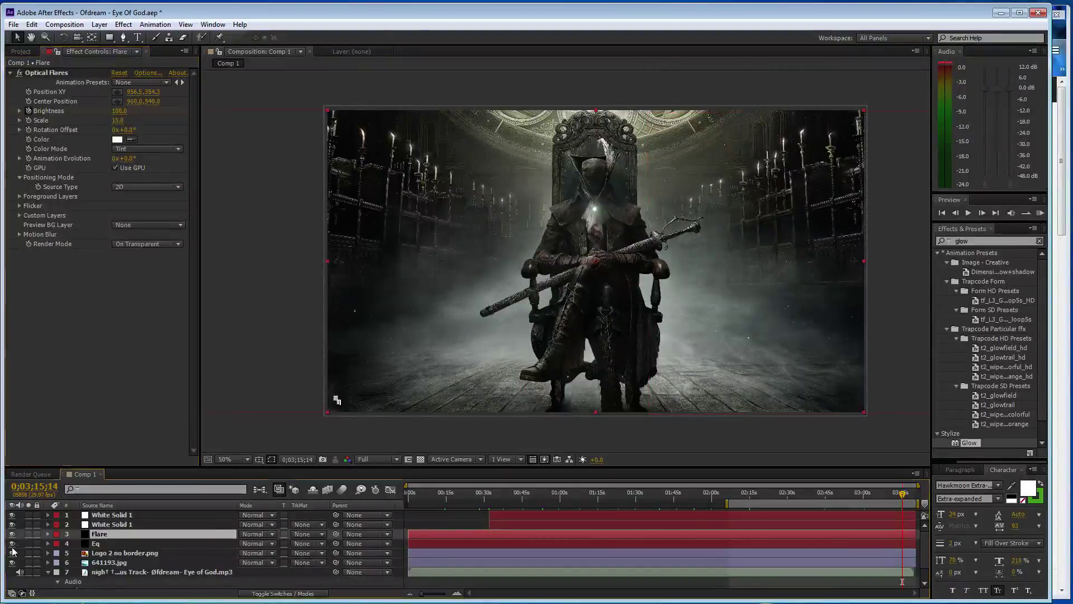
click(143, 516)
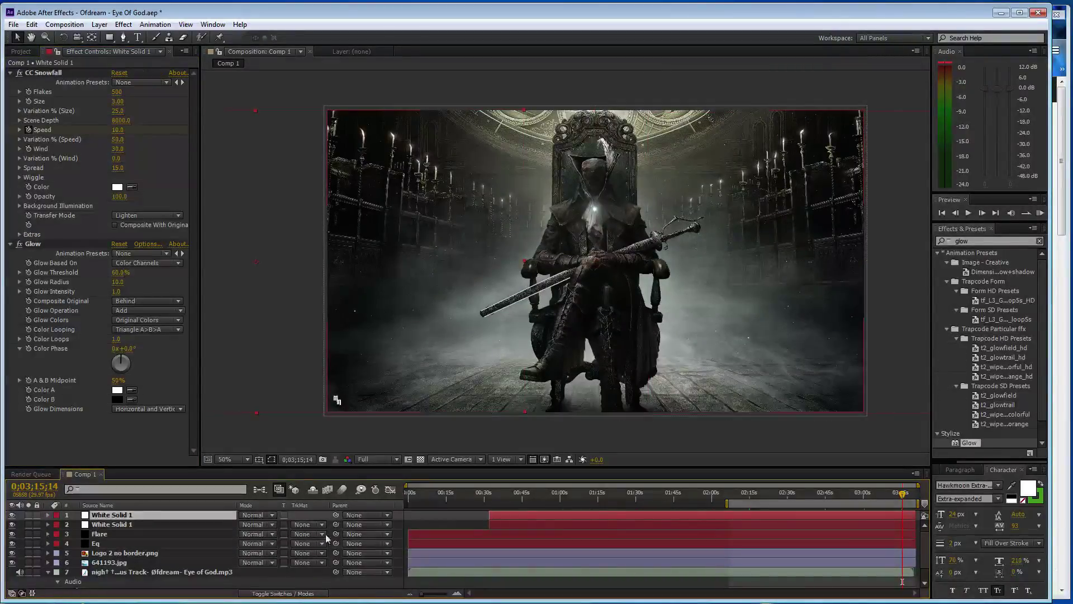
drag(905, 493, 864, 497)
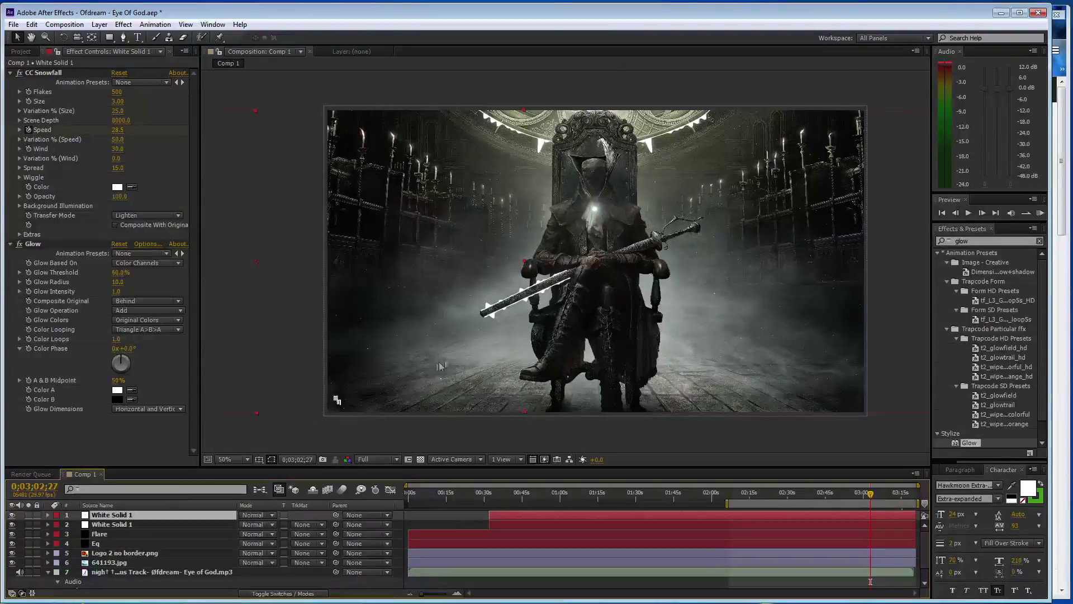
key(period)
key(period)
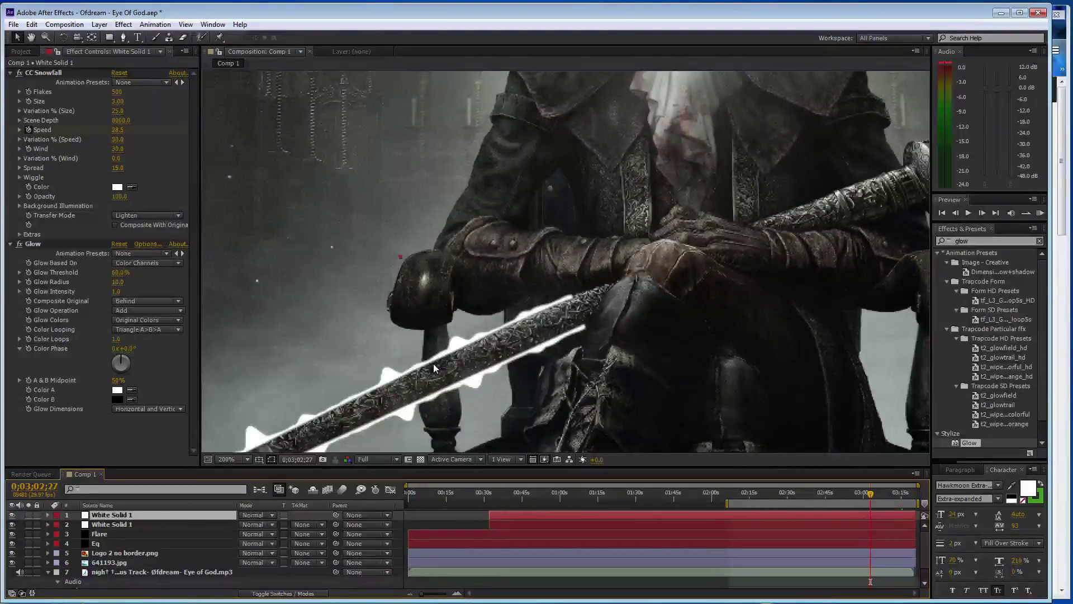
key(comma)
key(comma)
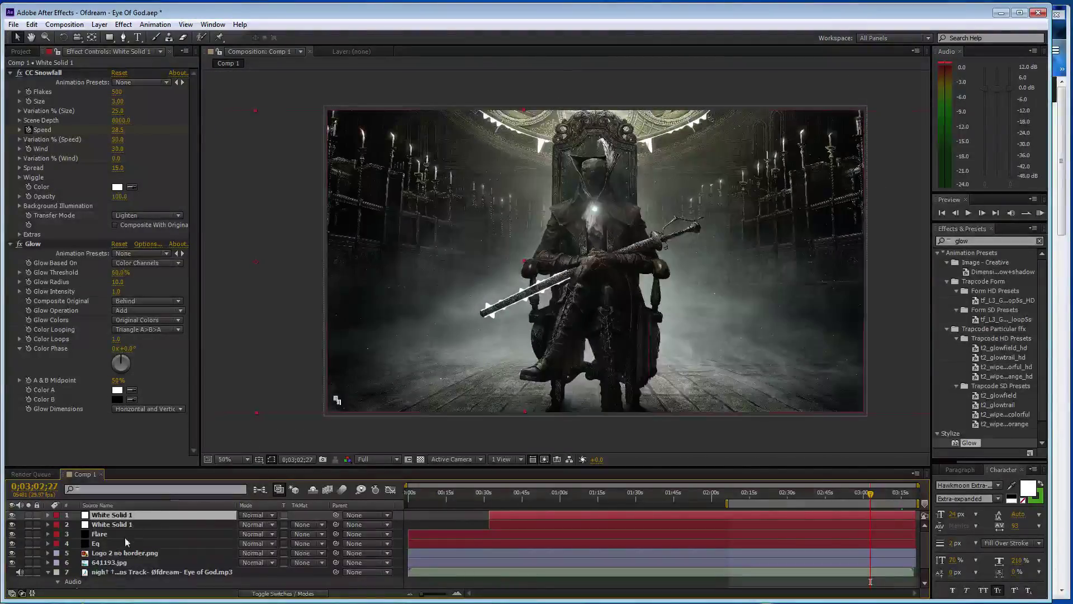
Pre-compose the two White Solid layers, Flare, Eq, logo and 641193.jpg together, and mute the resulting pre-comp's audio.
shift+click(125, 562)
right_click(126, 562)
click(202, 490)
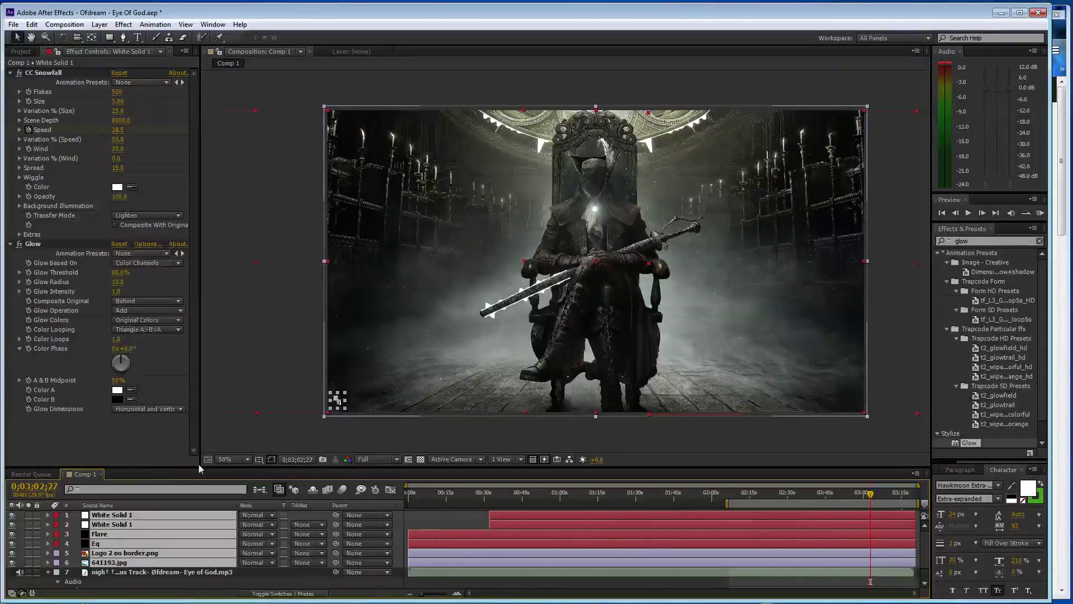
click(308, 287)
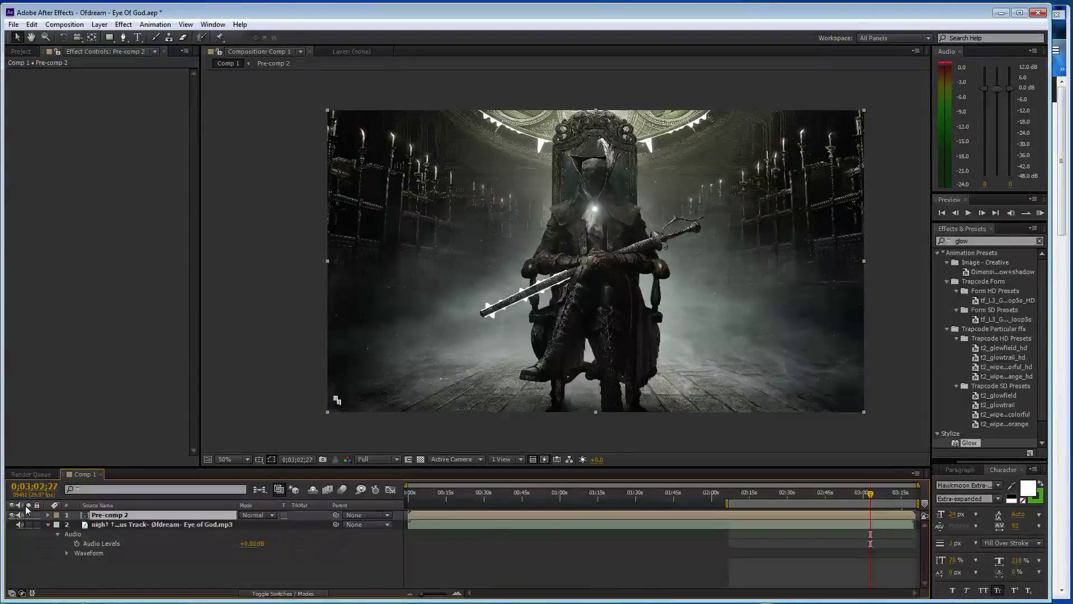
click(20, 516)
click(108, 265)
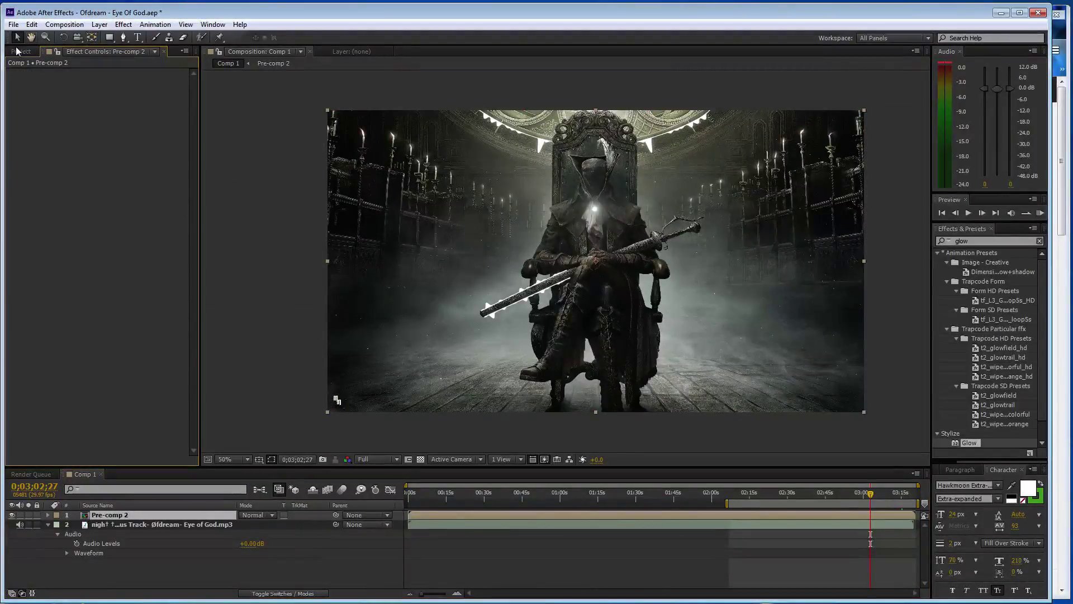
Add Comp 1 from the Intro 2016.aep folder to the timeline as the topmost layer.
click(20, 52)
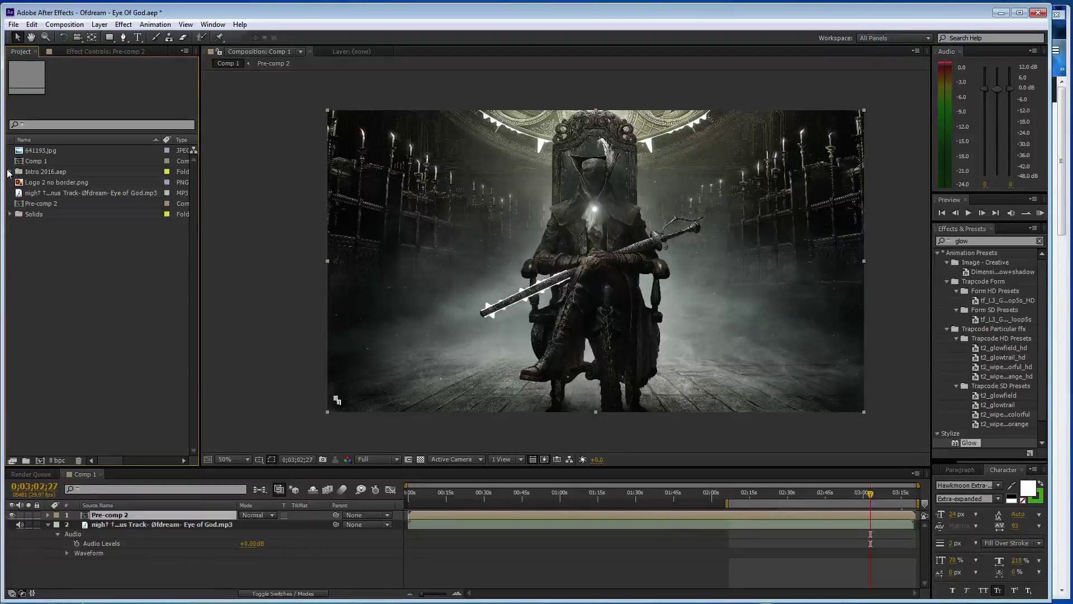
click(10, 171)
click(49, 195)
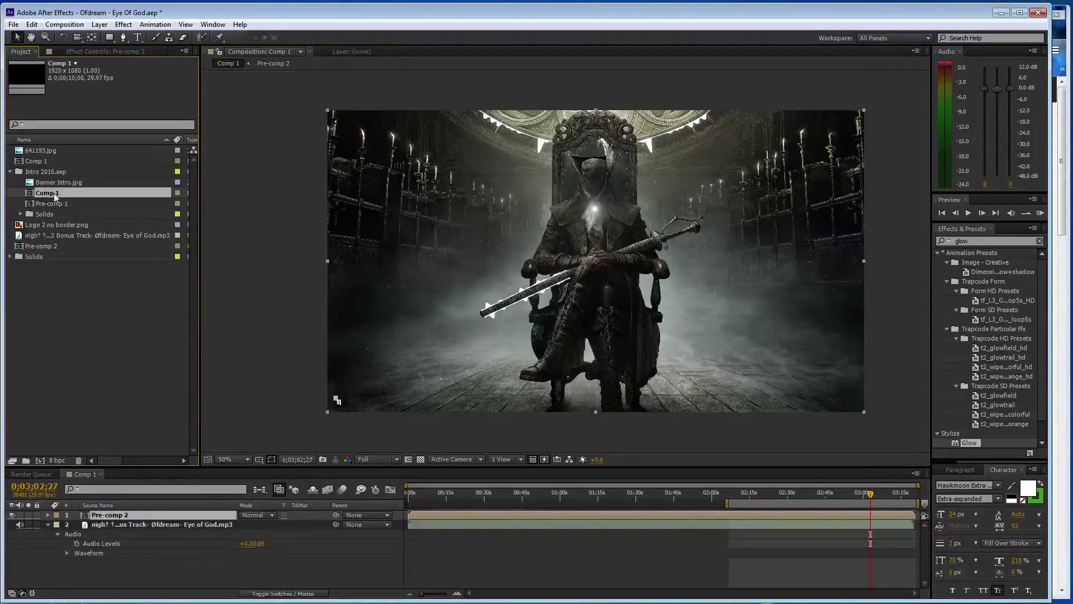
drag(196, 514, 195, 515)
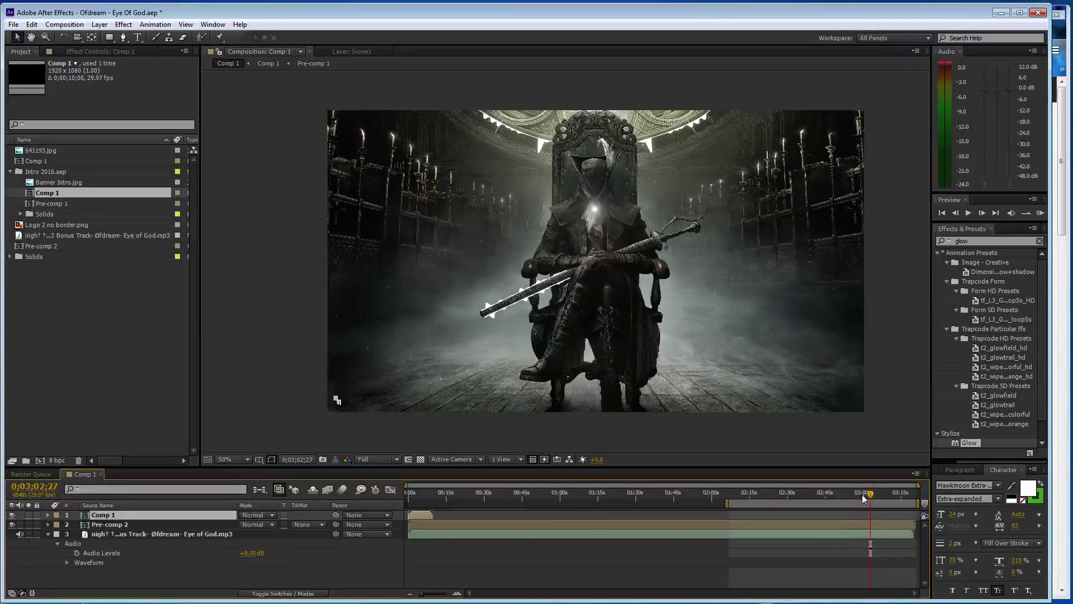
Inside Pre-comp 2, trim the start of the Flare, Eq, logo and 641193.jpg layers towards the intro's end, and return to Comp 1.
click(442, 496)
drag(441, 499, 436, 496)
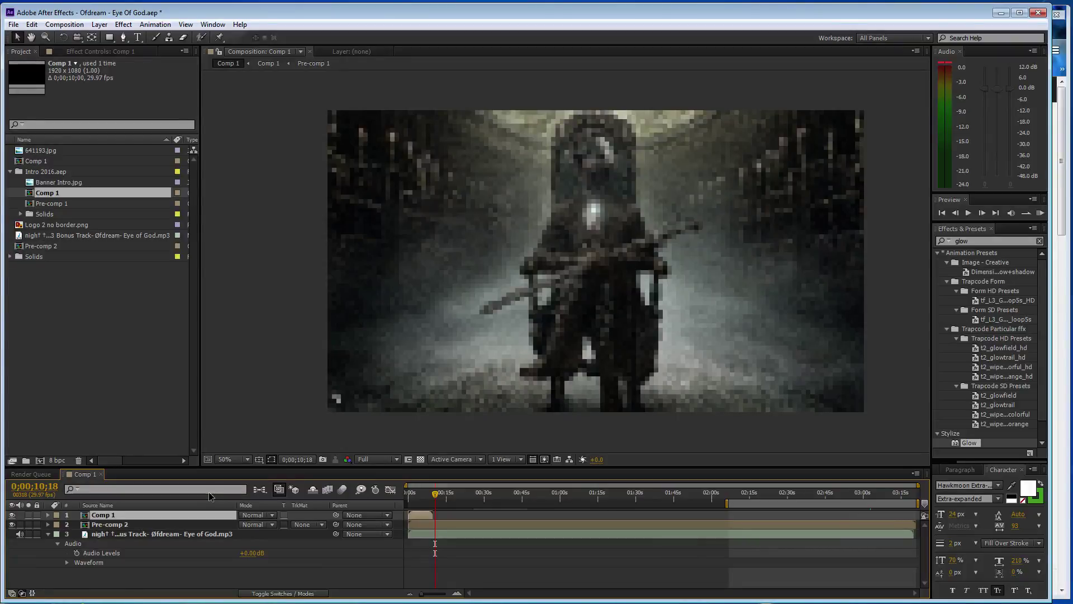
double_click(169, 528)
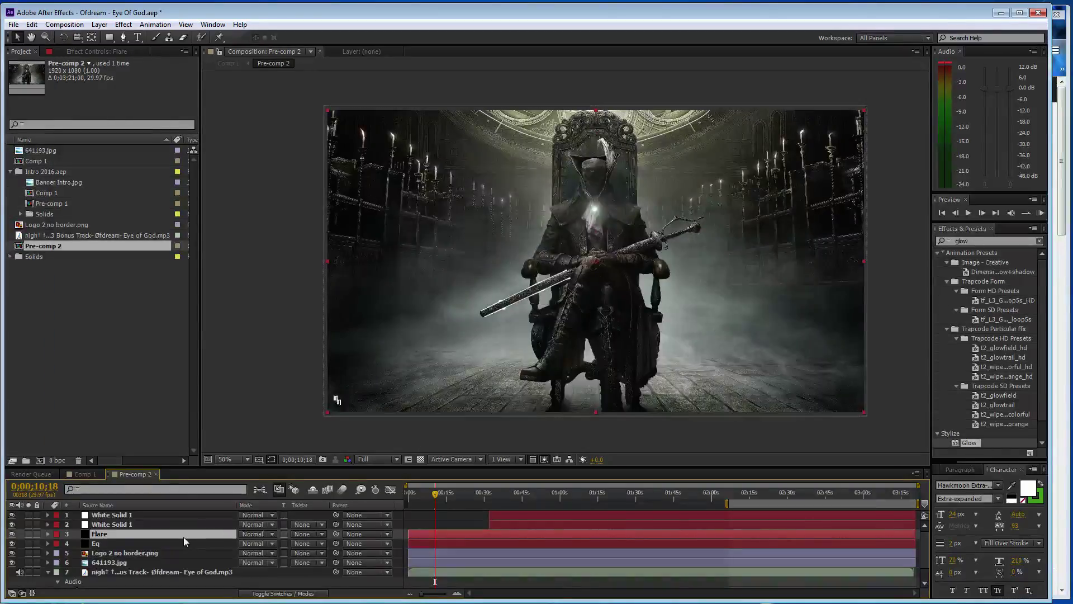
shift+click(161, 562)
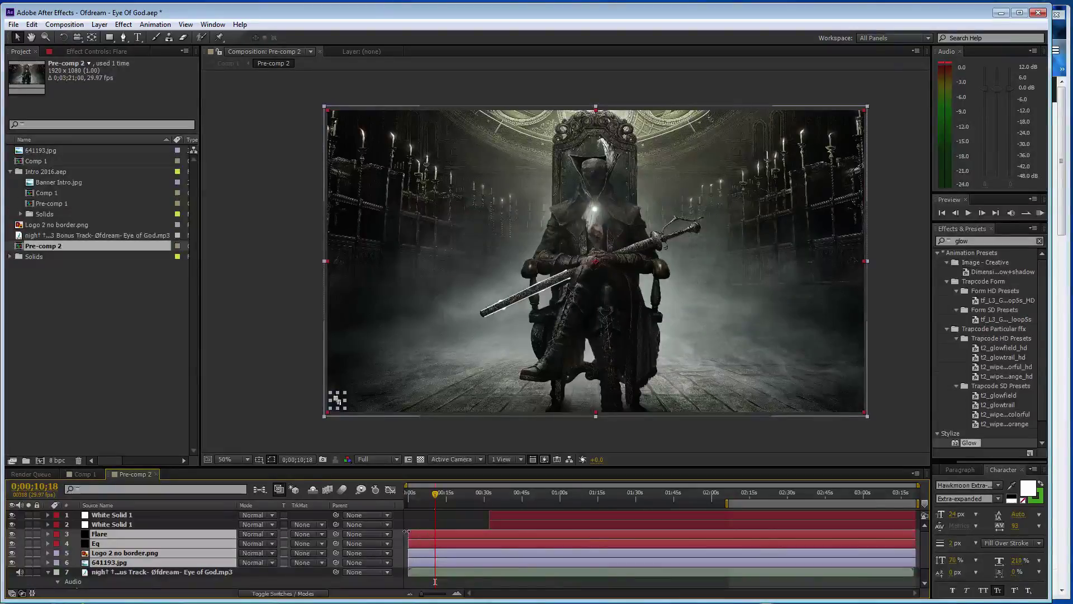
drag(406, 531, 429, 532)
click(83, 473)
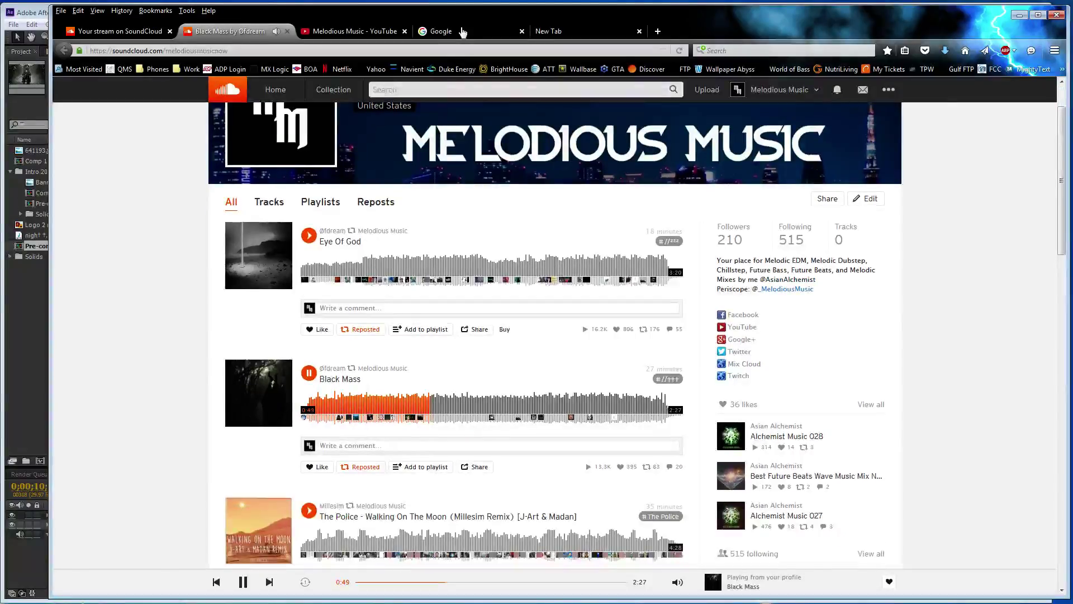
Switch to the web browser and bring up the open Google page.
click(463, 31)
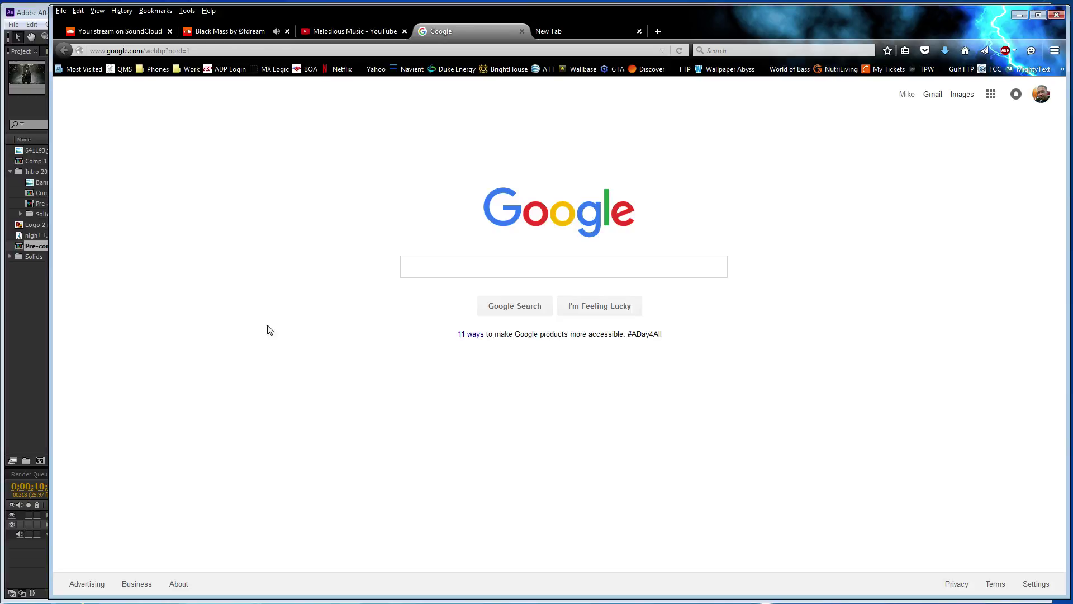
Search Google for "2016 calander 1 page".
click(556, 267)
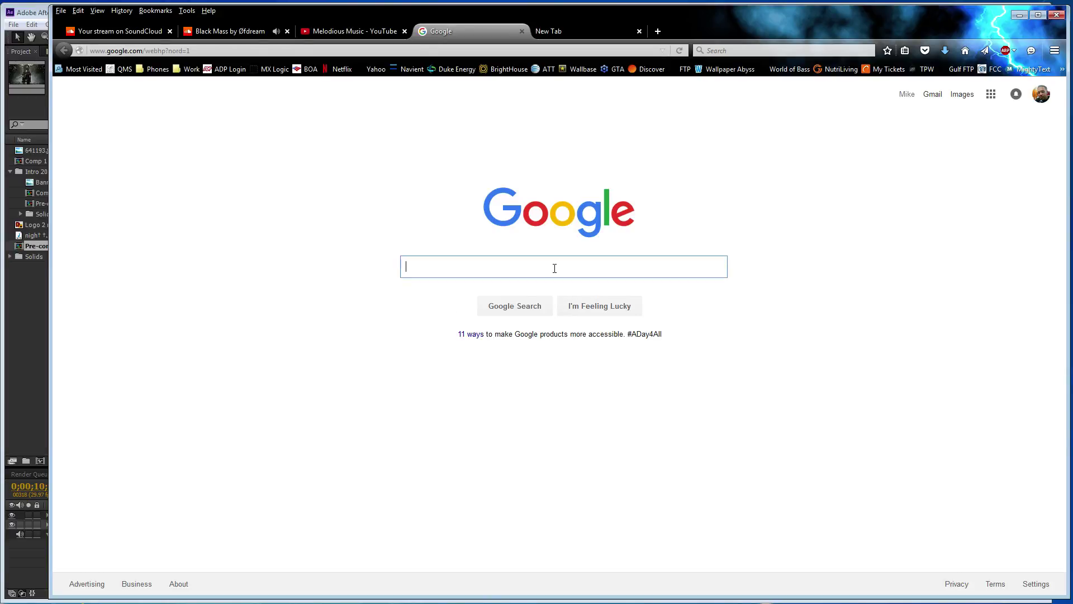
text(2016 calander 1 page)
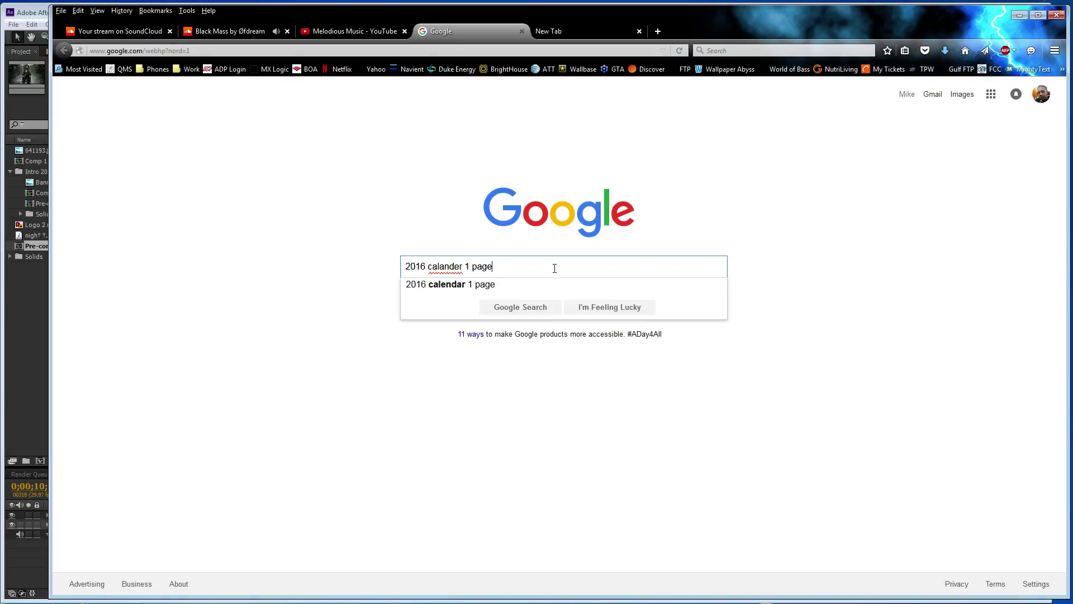
key(Return)
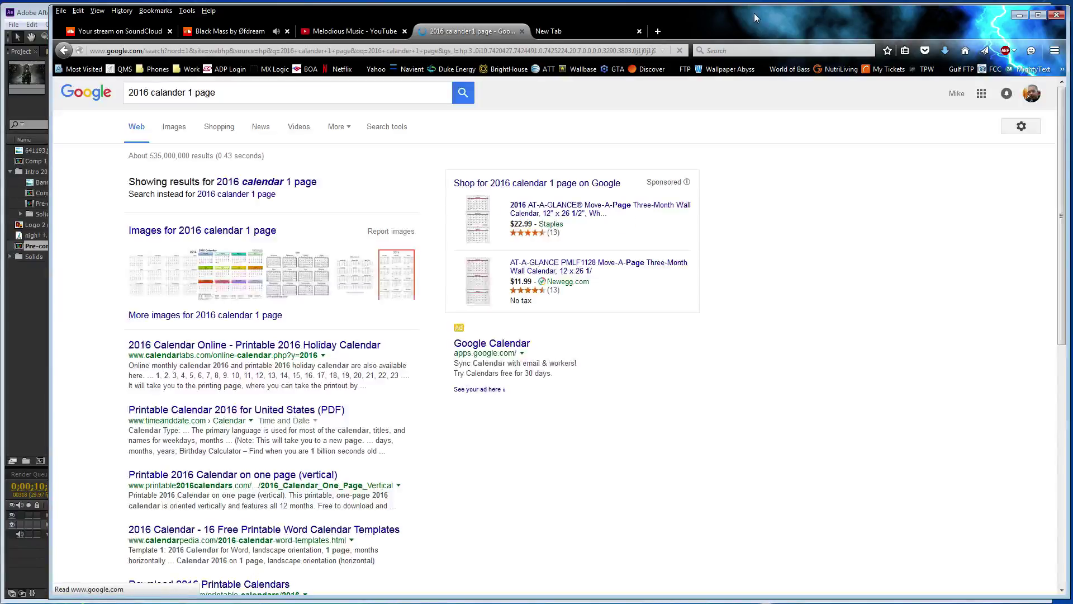
Open the colourful Calendarpedia 2016 calendar from the image results at full size.
click(179, 235)
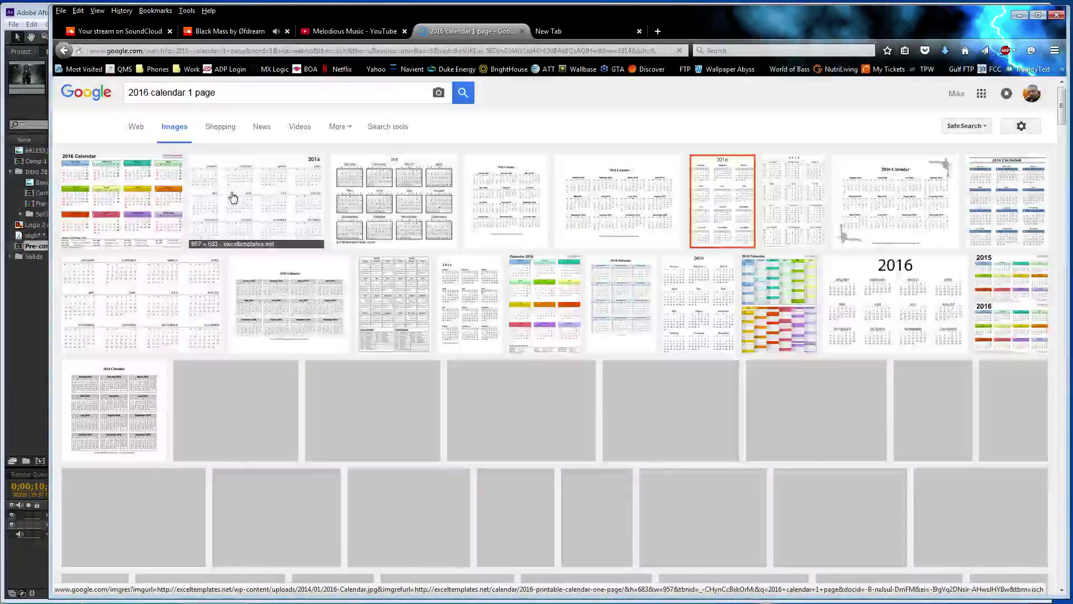
click(158, 203)
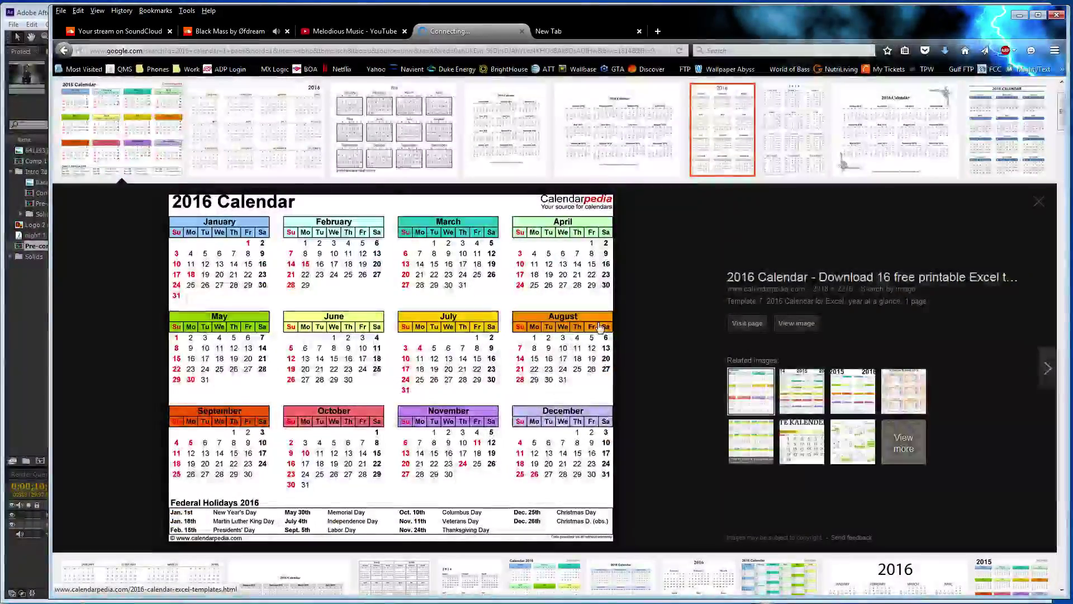
click(800, 326)
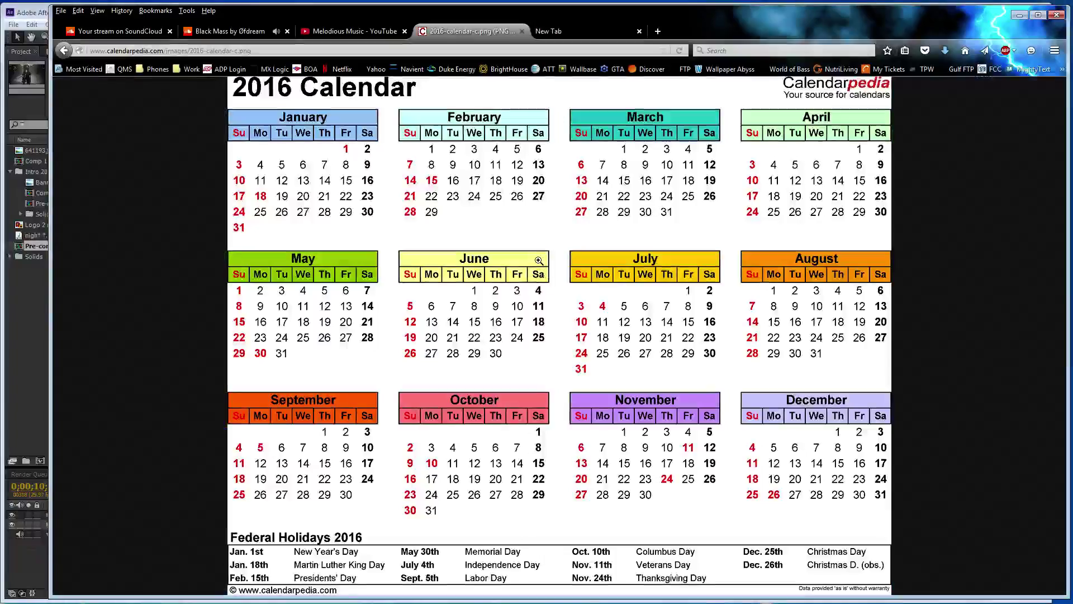
right_click(539, 261)
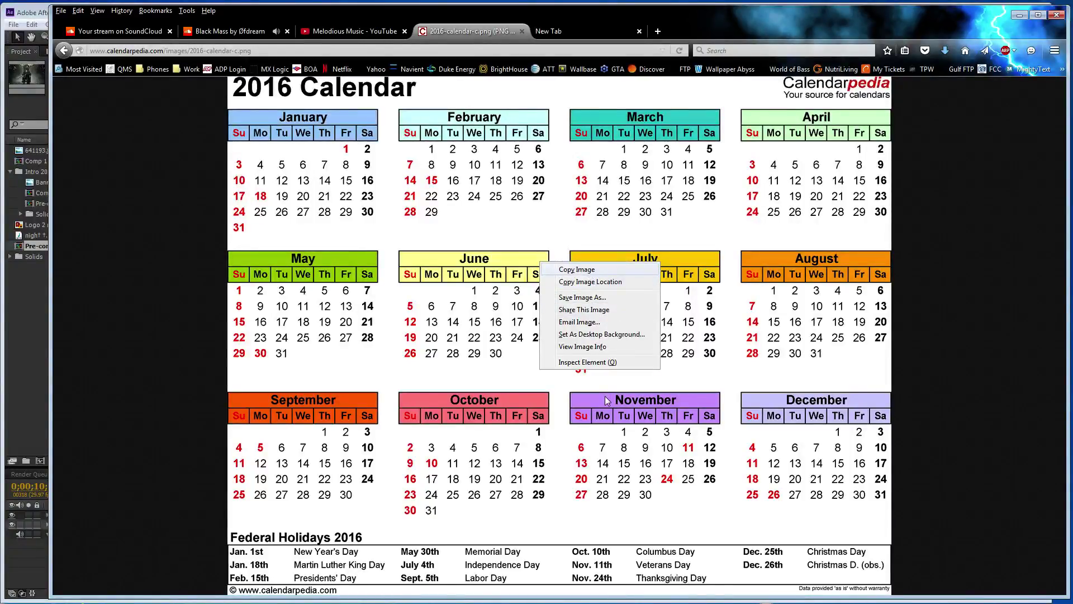
click(175, 367)
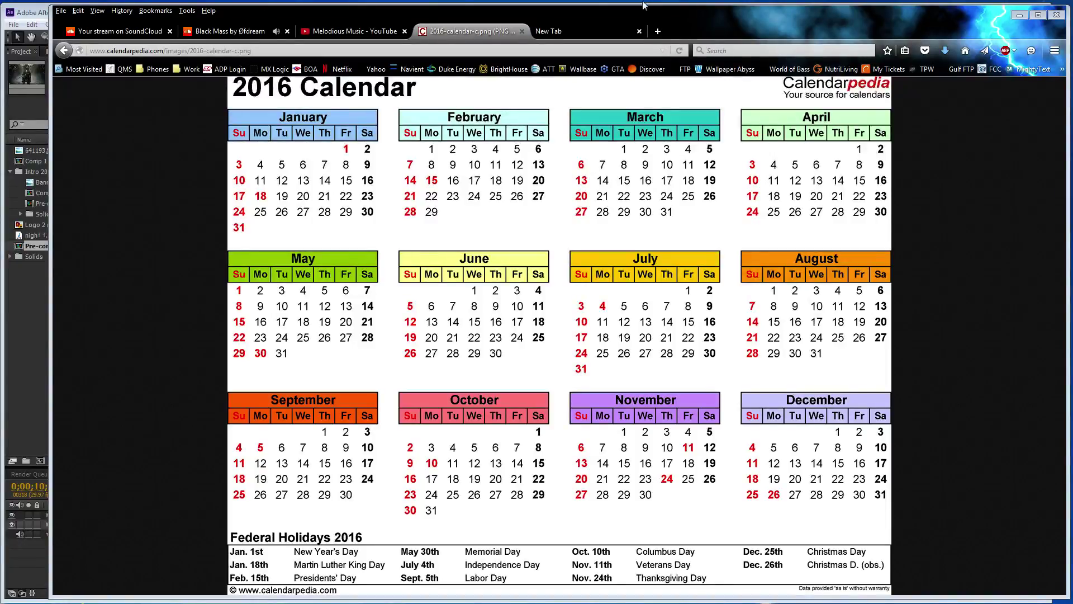
Return to After Effects and add a black 1920 × 1080 px solid named trans, trimmed to run from 0;00;10;18 to about 0;00;24;14.
click(253, 35)
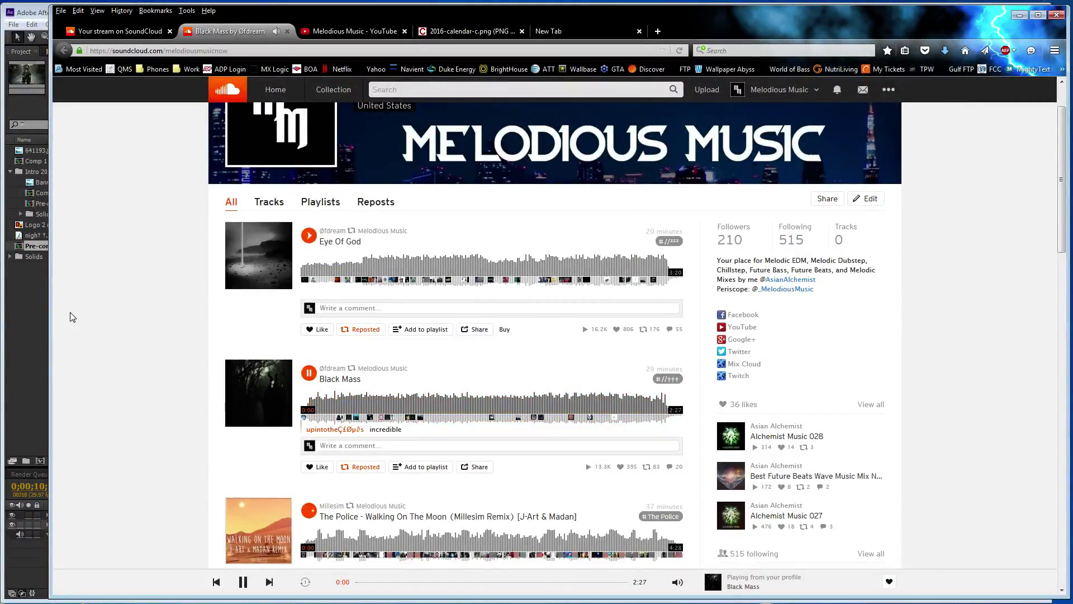
click(43, 324)
click(190, 431)
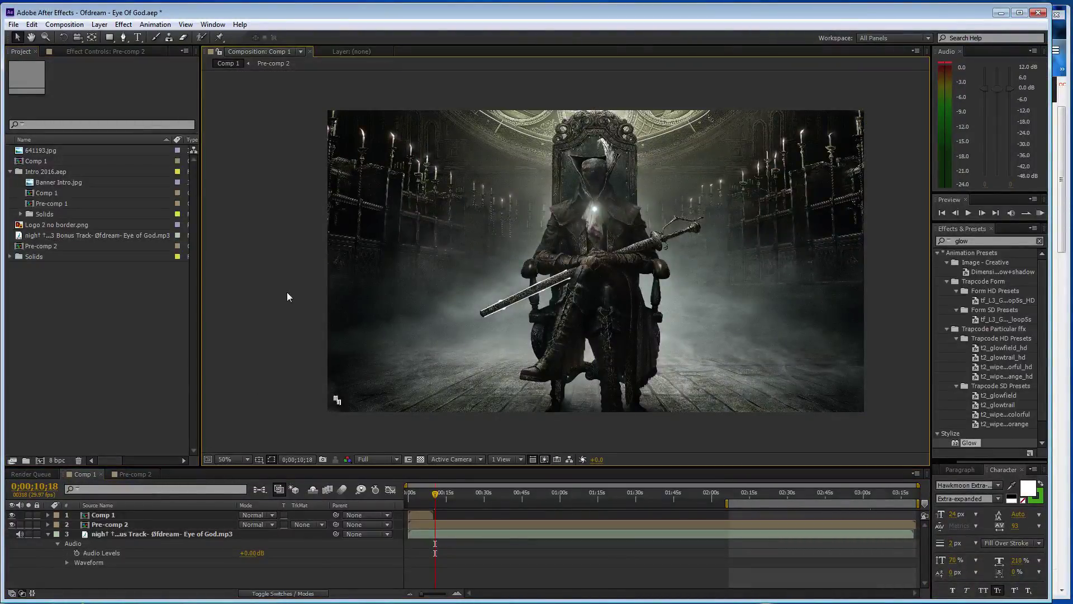
key(ctrl+y)
text(trans)
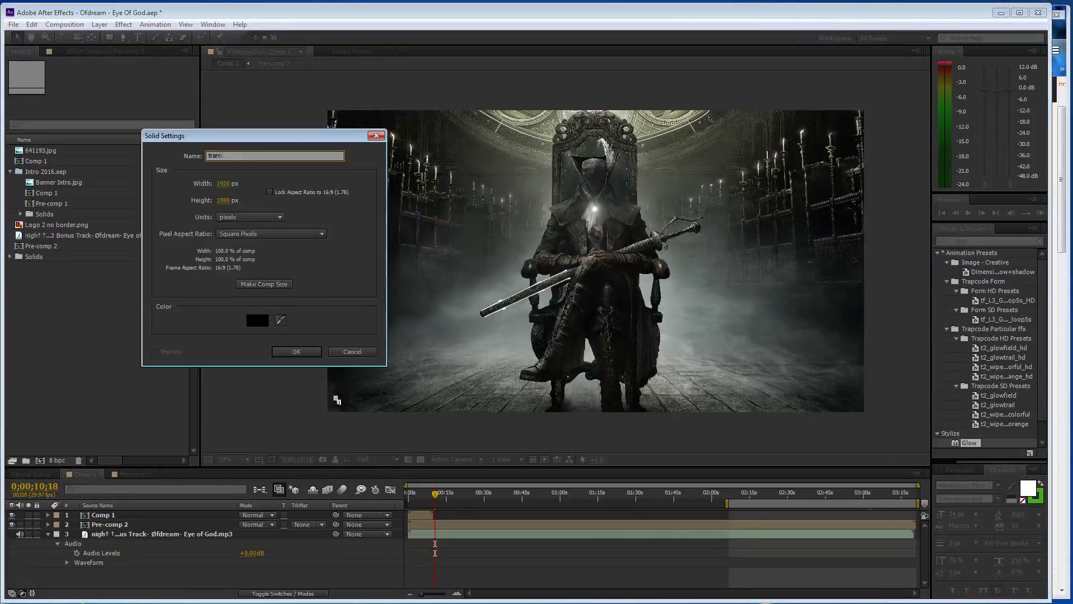
click(297, 351)
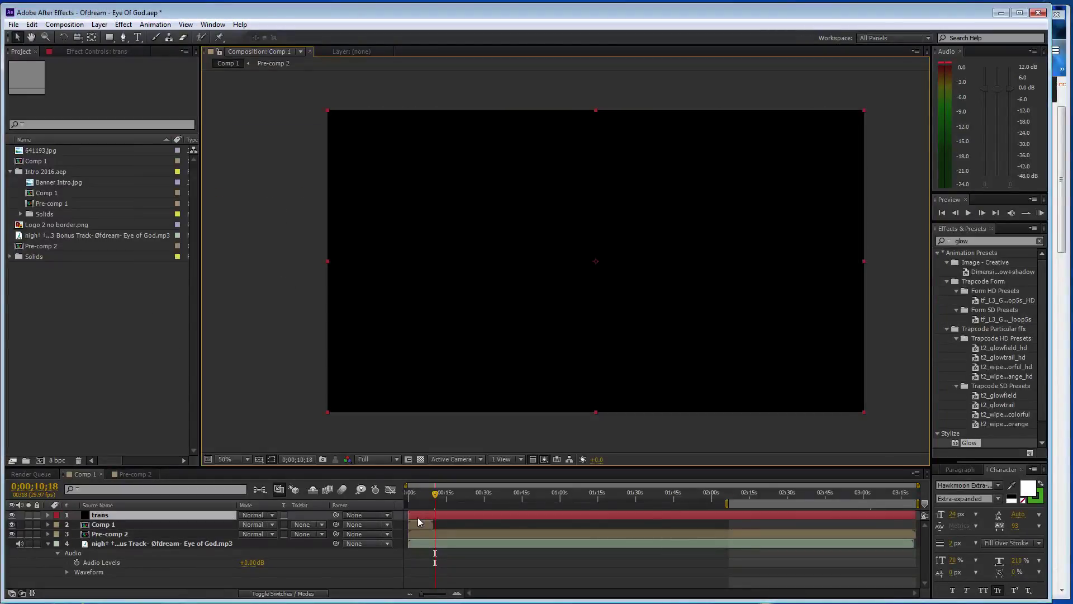
drag(407, 514, 461, 518)
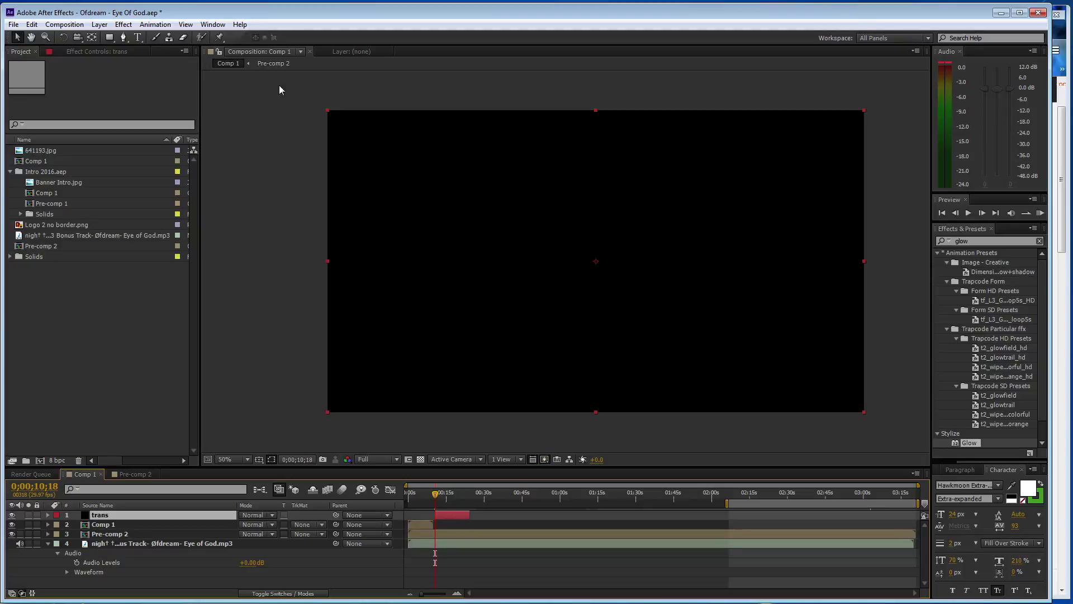
Apply CC Image Wipe to trans with Pre-comp 2 as gradient layer, Lightness property, Inverse Gradient enabled and 56% Border Softness.
click(123, 25)
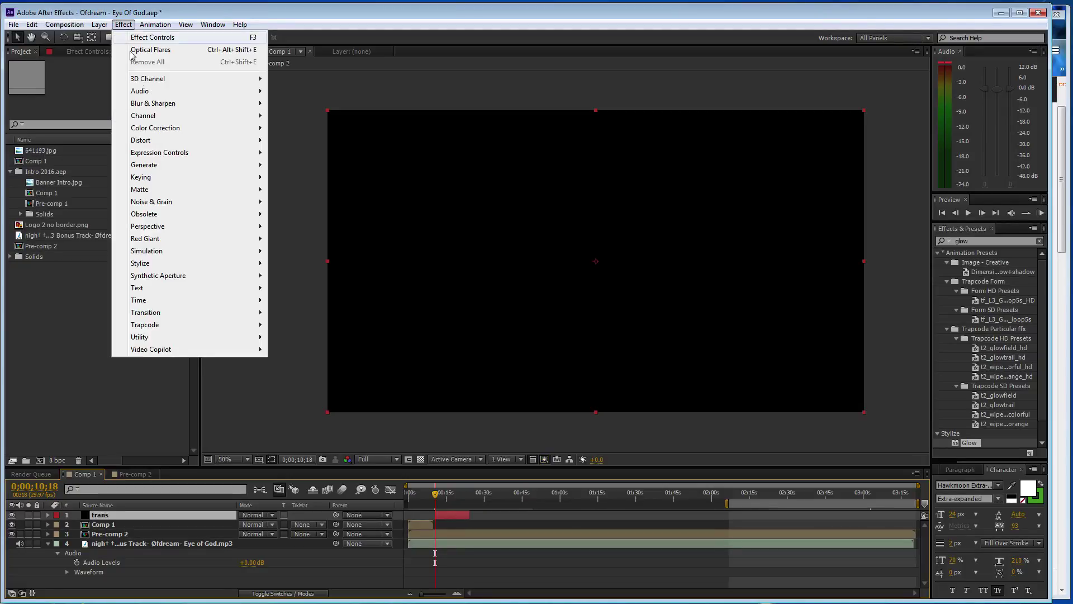
mouse_move(199, 313)
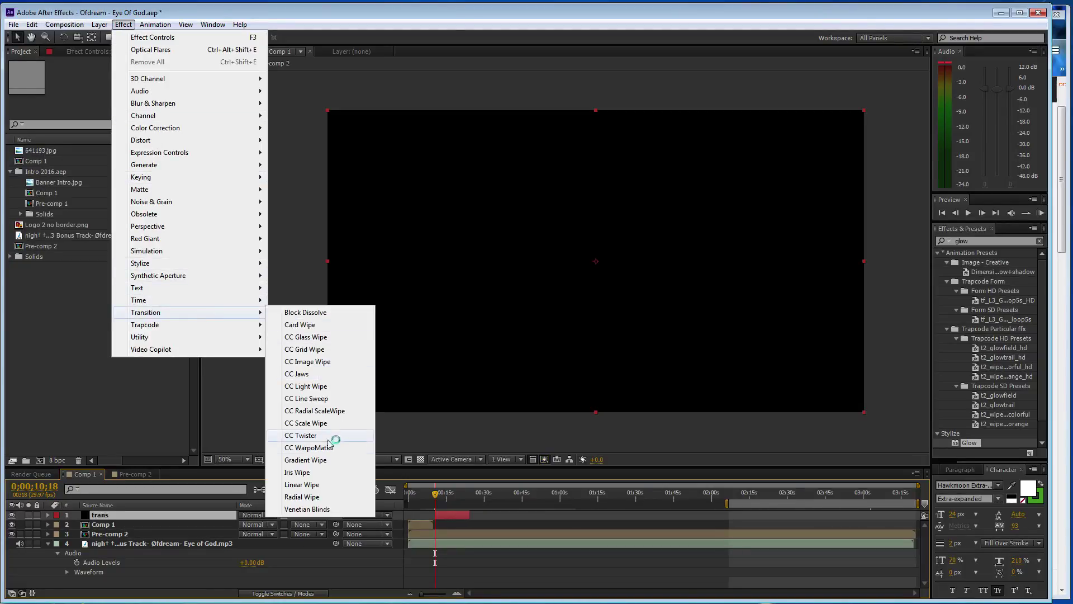
click(322, 362)
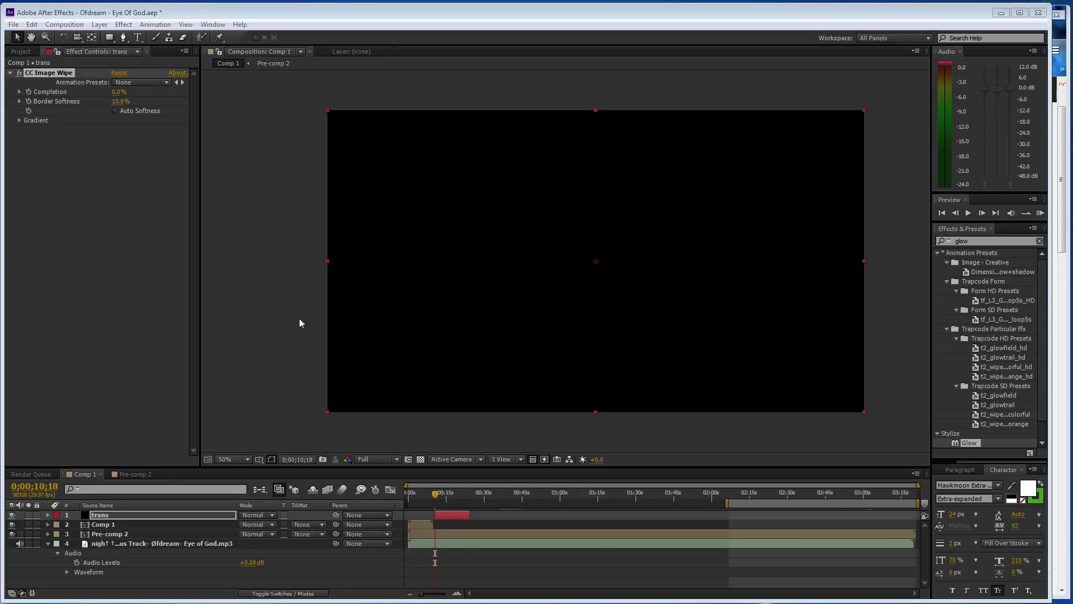
click(19, 120)
click(148, 129)
click(165, 184)
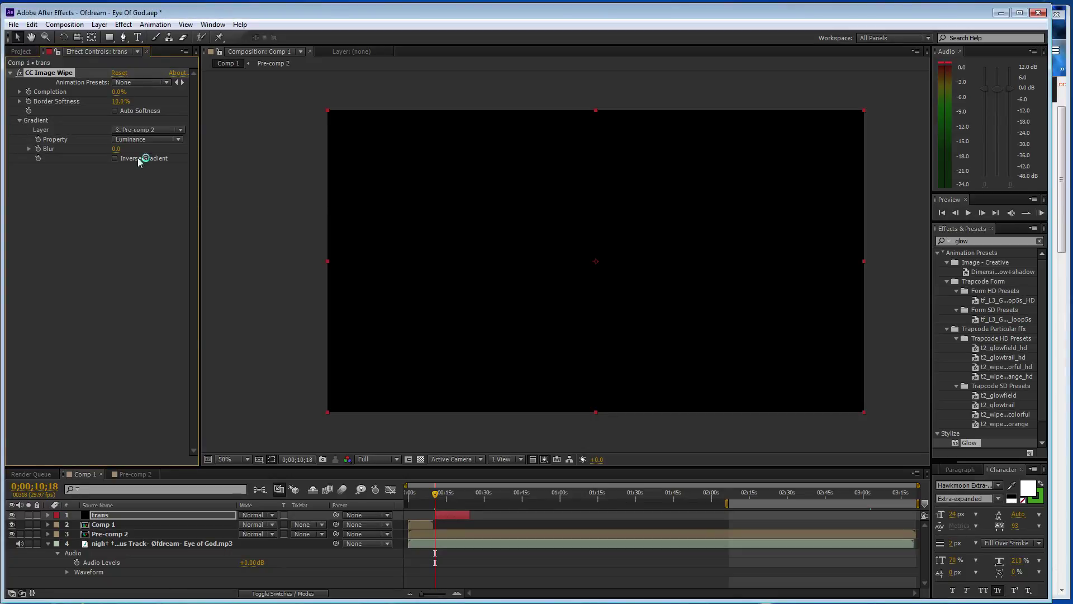
click(146, 140)
click(147, 213)
drag(117, 102, 151, 91)
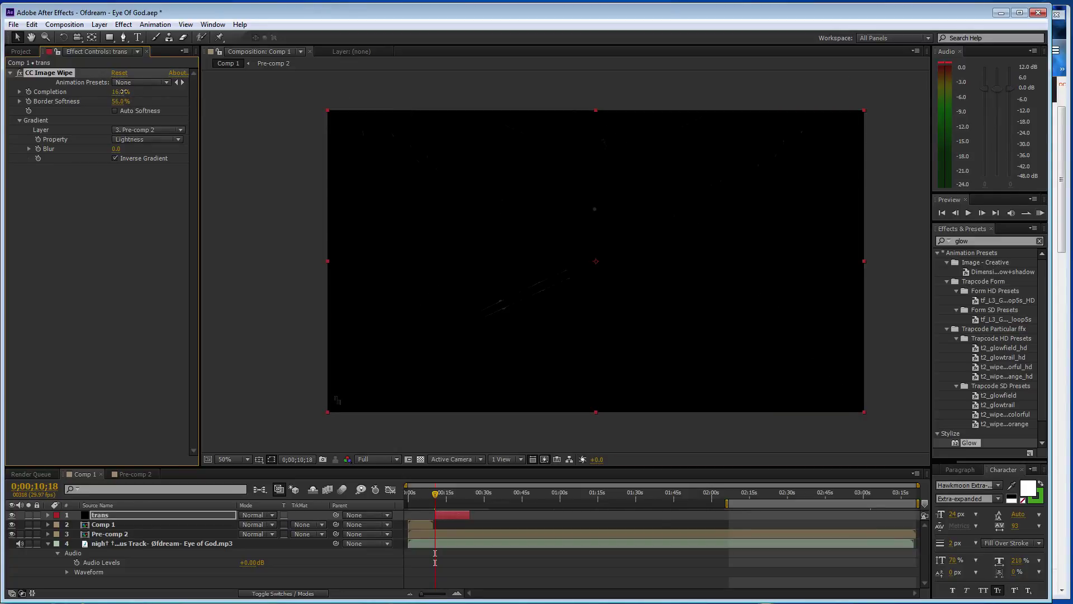
Animate the wipe's Completion from 0% at 0;00;10;18 to 100% at 0;00;24;14, and save the project.
drag(120, 92, 176, 94)
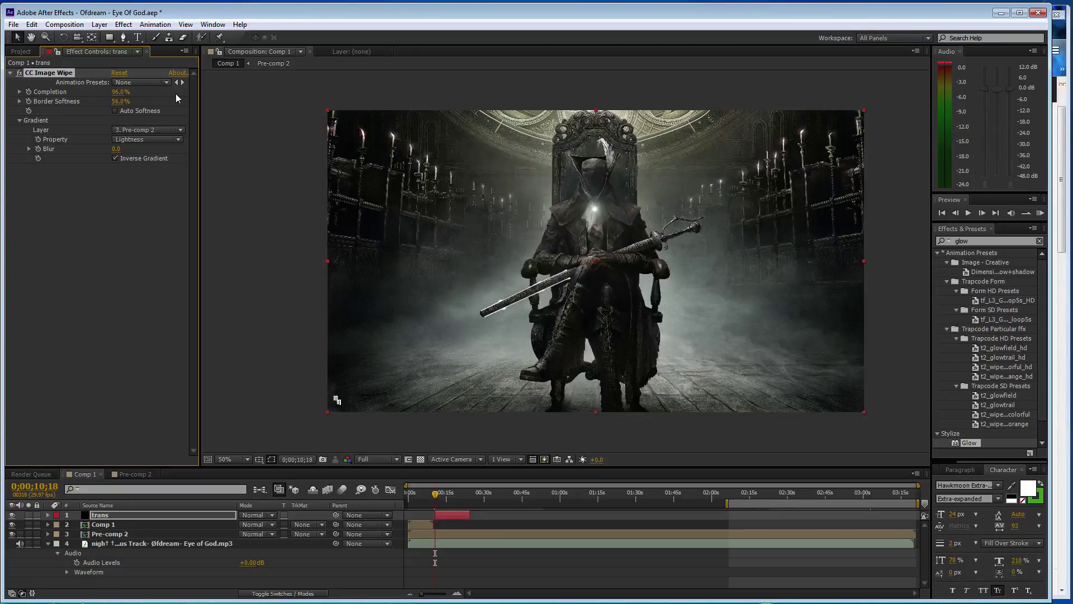
drag(118, 93, 50, 91)
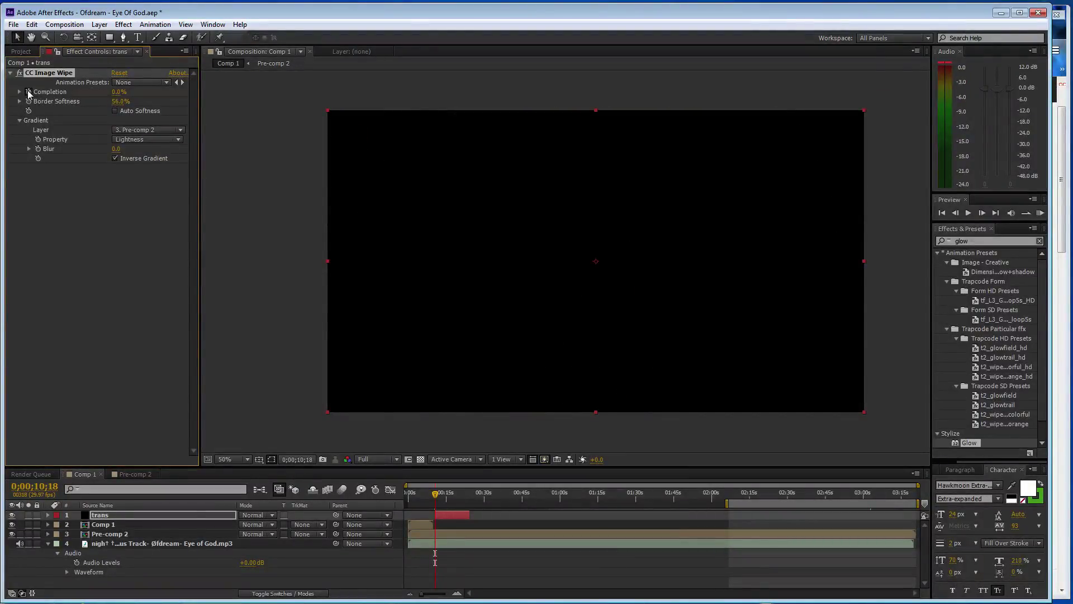
drag(432, 499, 470, 498)
drag(120, 91, 200, 93)
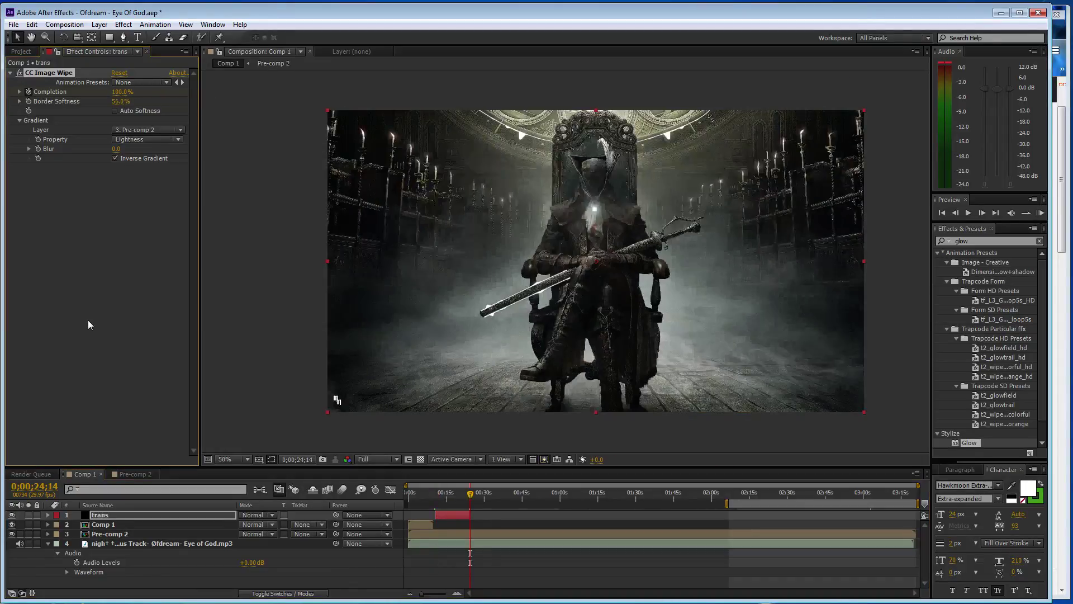
key(ctrl+s)
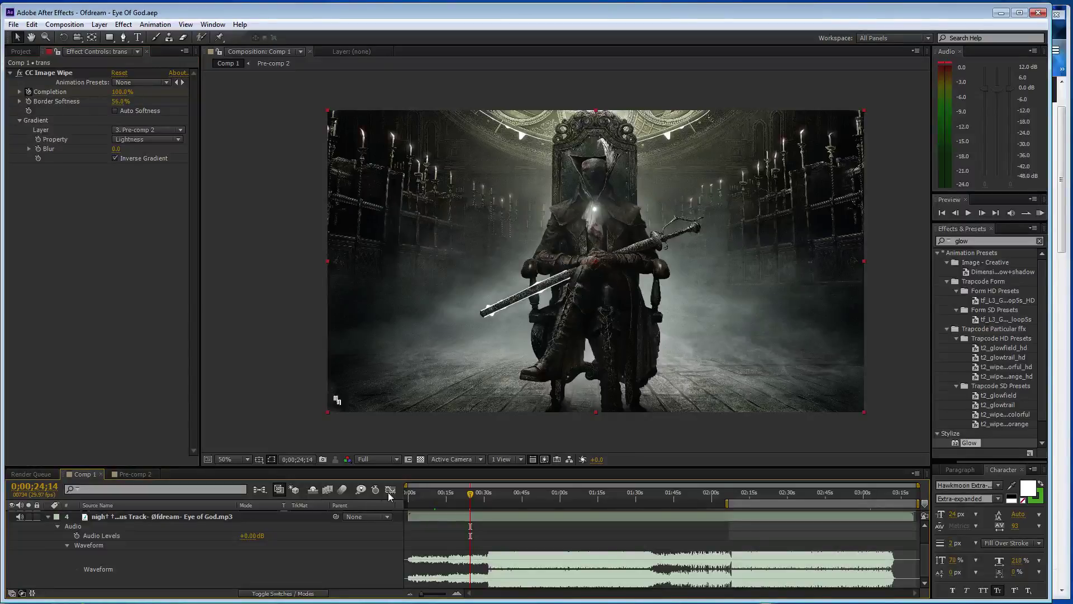
Duplicate the trans layer and place the copy to run from 0;01;32;25 to about 0;02;06;27, using the audio waveform as a guide.
drag(472, 494, 645, 498)
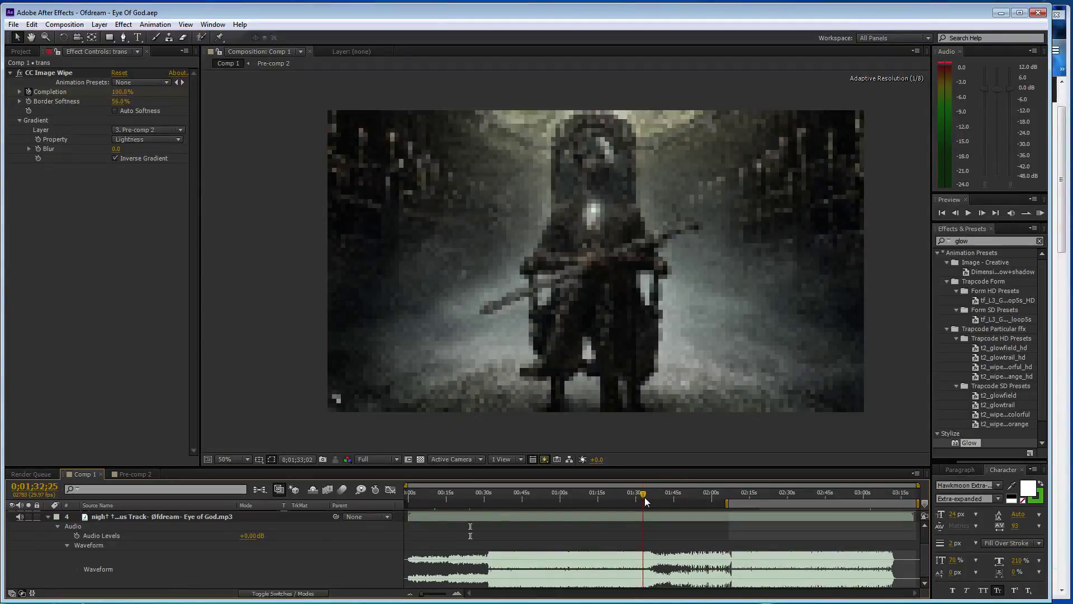
click(67, 545)
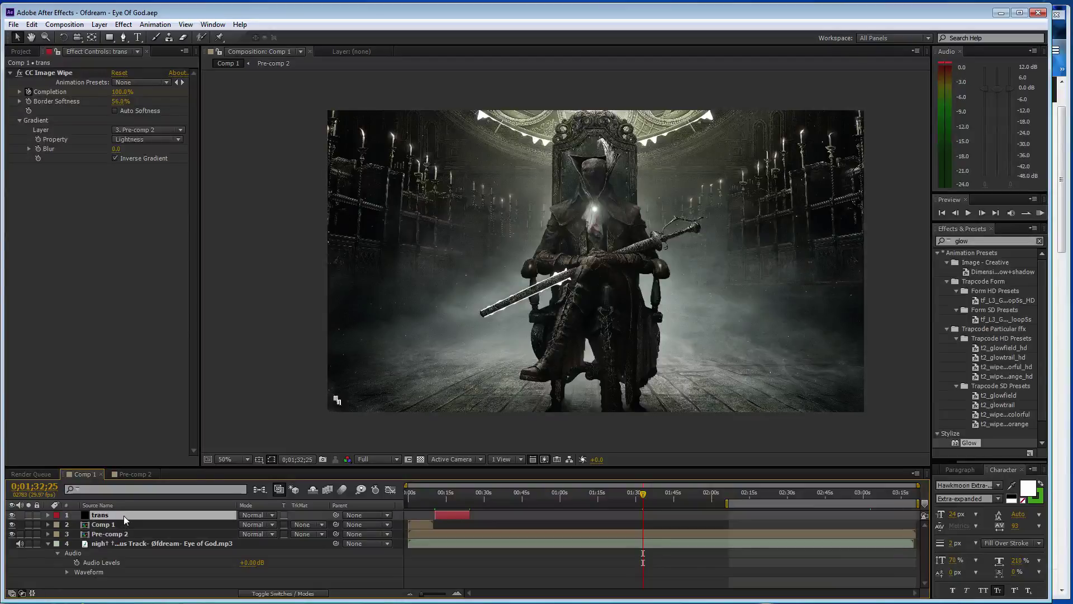
key(ctrl+d)
drag(441, 516, 728, 515)
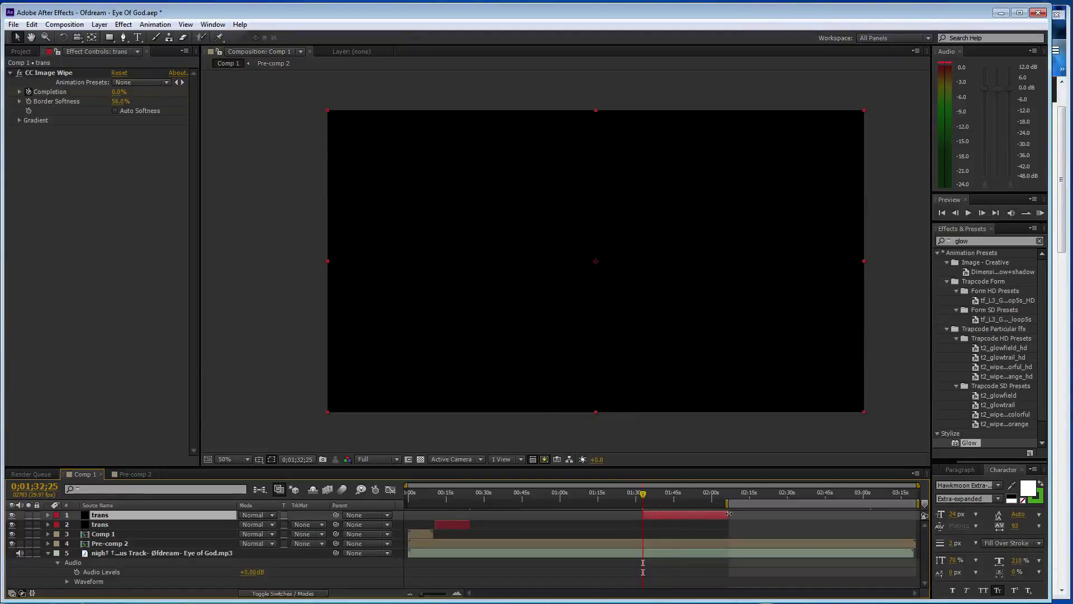
On the duplicated trans layer, keyframe the wipe's Completion at 100% at 0;01;32;25 and 65% at 0;01;42;04.
drag(119, 92, 184, 93)
click(29, 92)
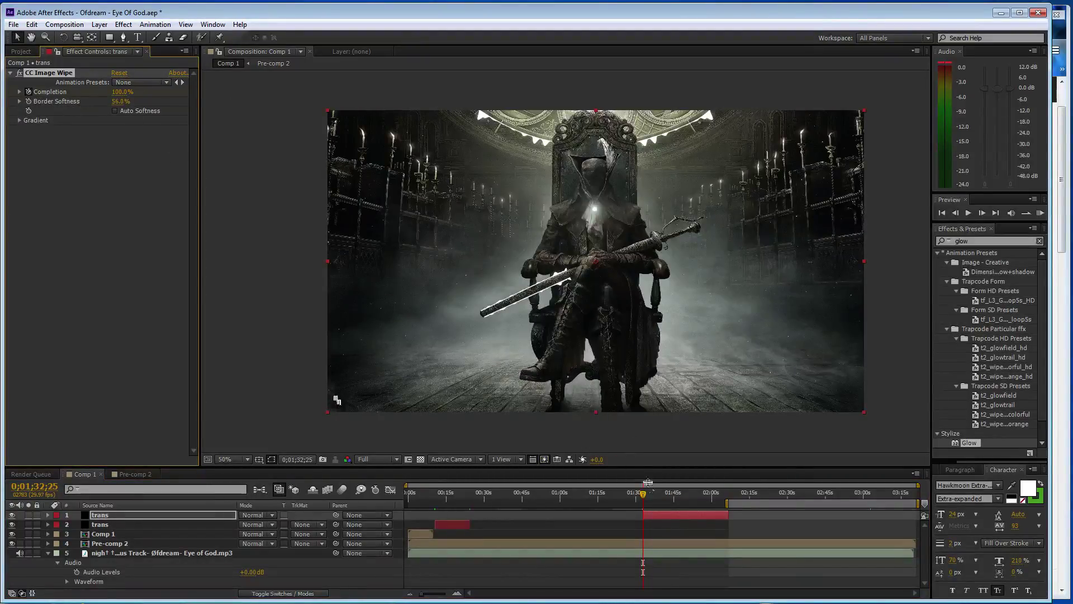
drag(644, 497, 667, 497)
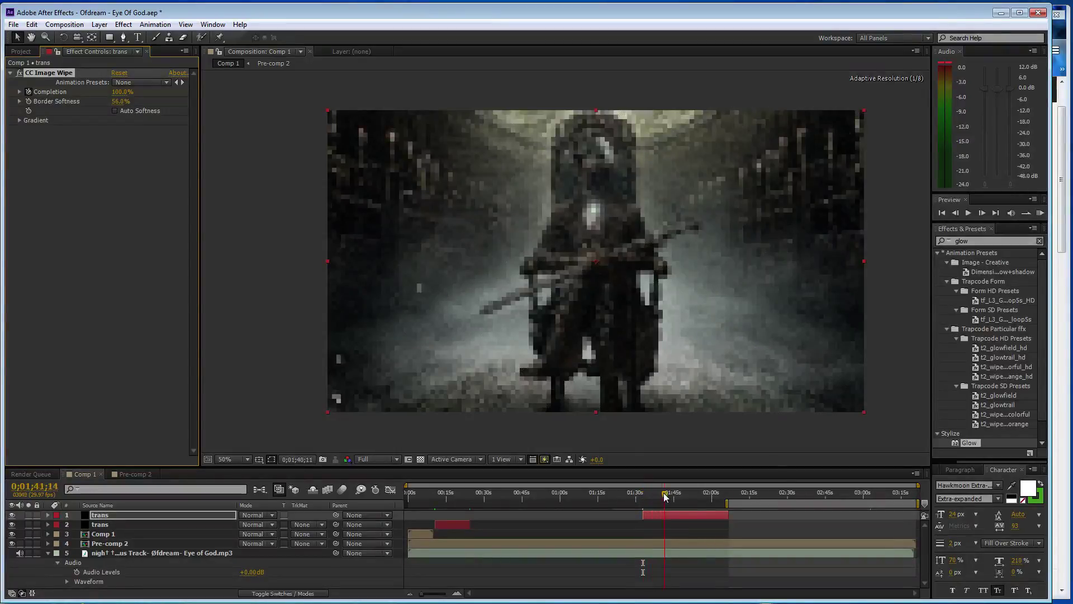
click(119, 92)
text(60)
click(119, 249)
key(ctrl+z)
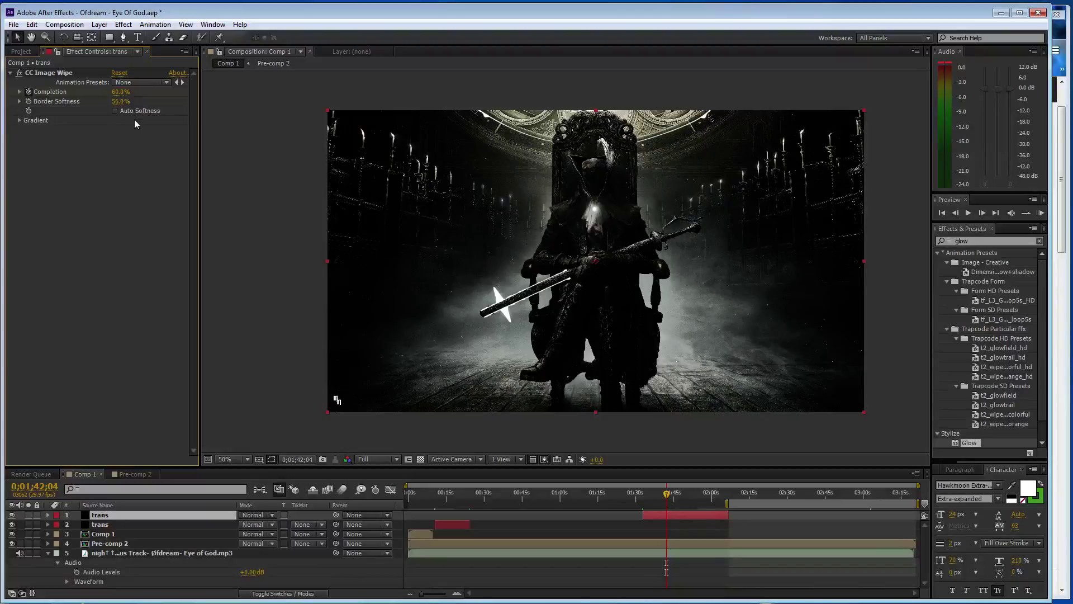
click(120, 92)
text(65)
key(Return)
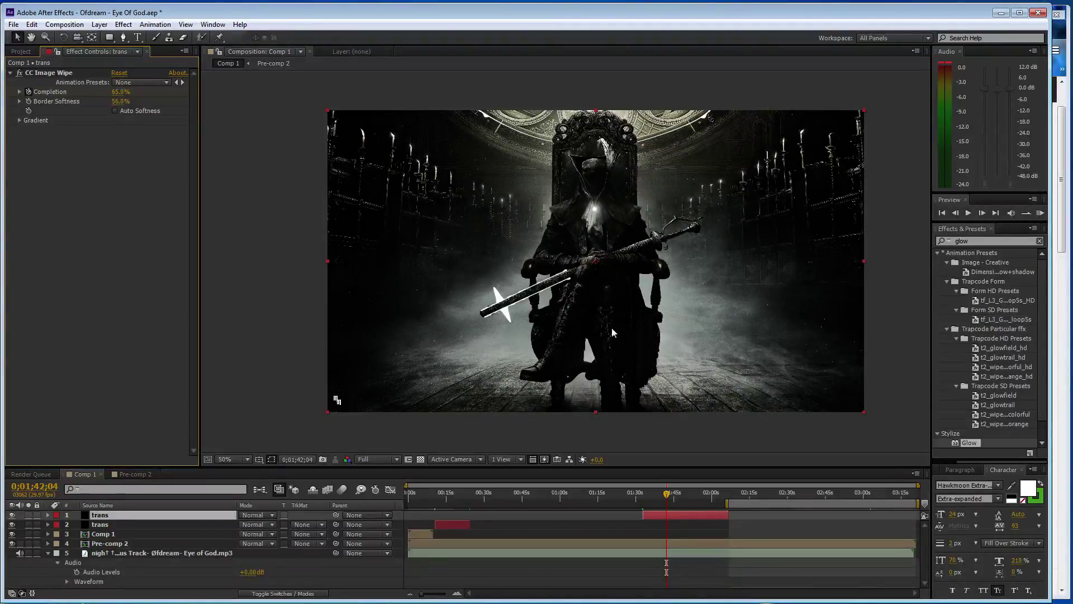
Keyframe the duplicated layer's wipe Completion at 66% at 0;01;58;07 and 100% at 0;02;06;27.
drag(666, 494, 710, 502)
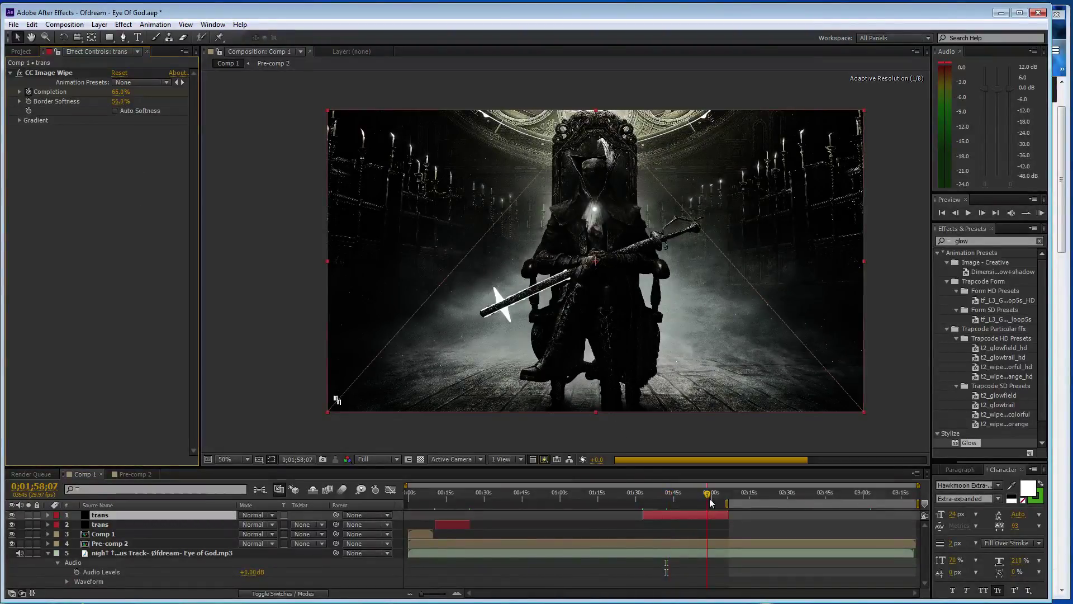
click(119, 93)
text(66)
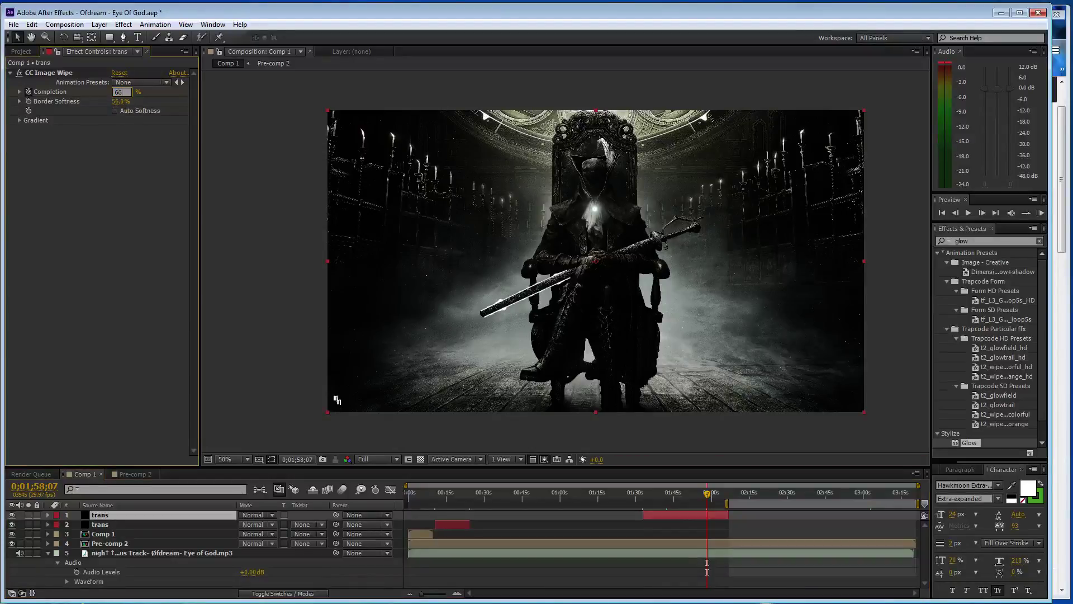
key(Return)
click(708, 495)
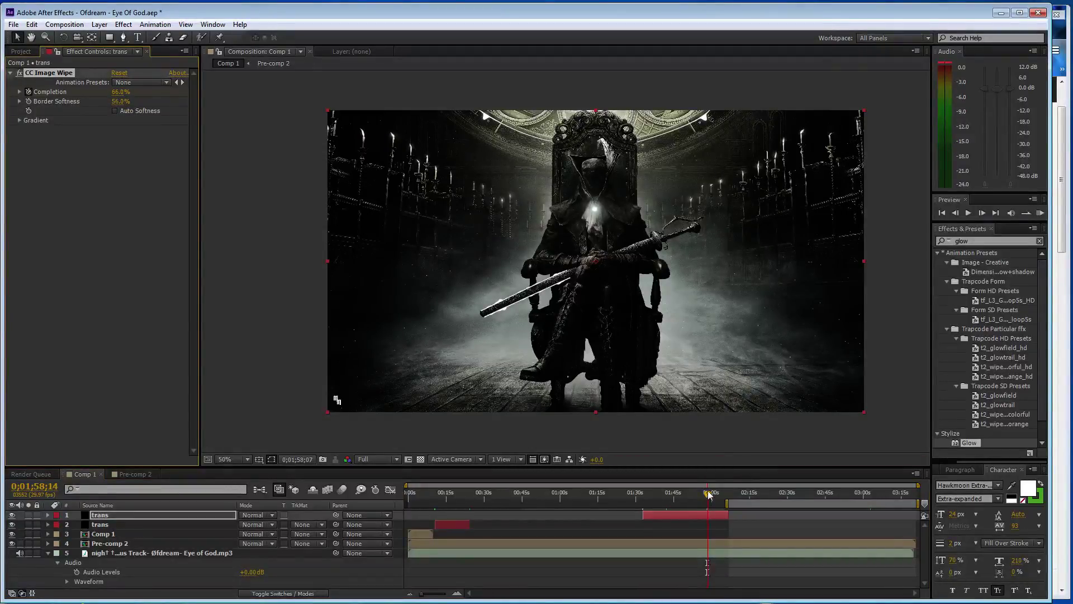
drag(709, 494, 729, 494)
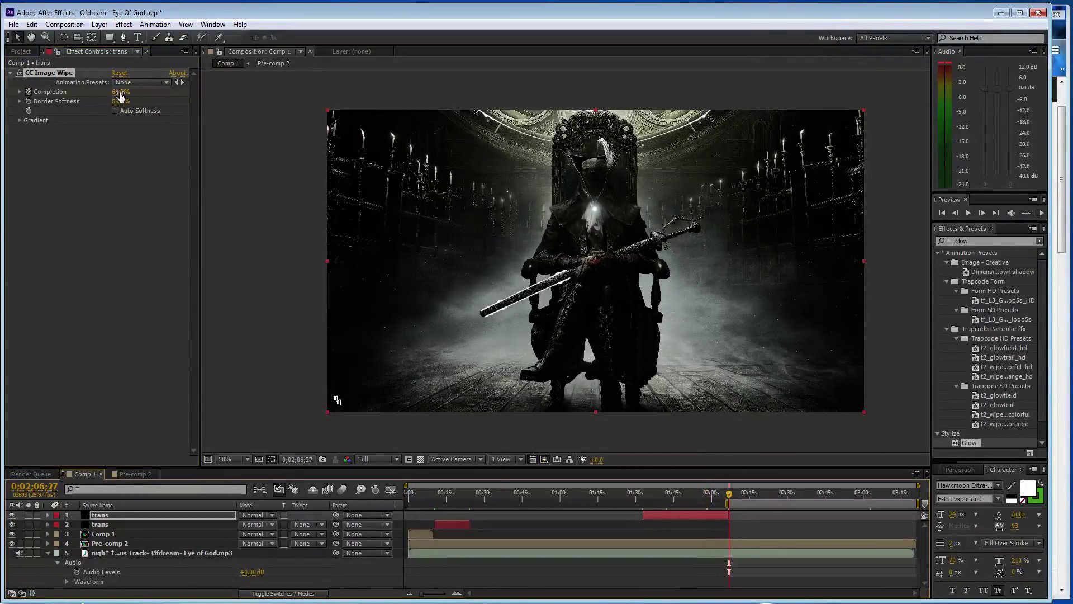
drag(120, 93, 180, 133)
click(138, 230)
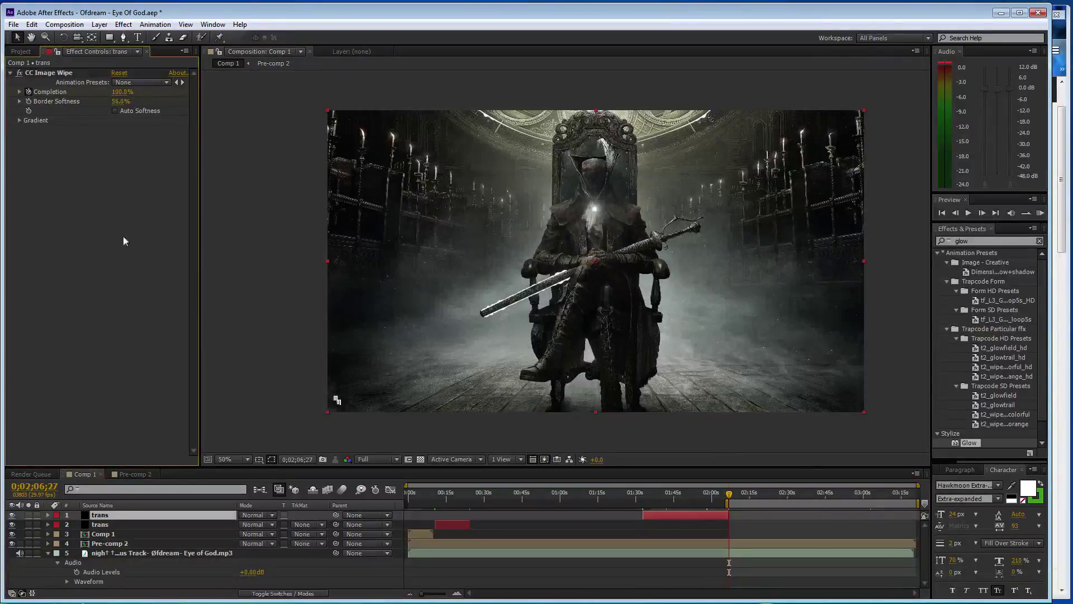
Save the project and reveal the waveform of the Eye of God audio layer.
key(ctrl+s)
click(67, 582)
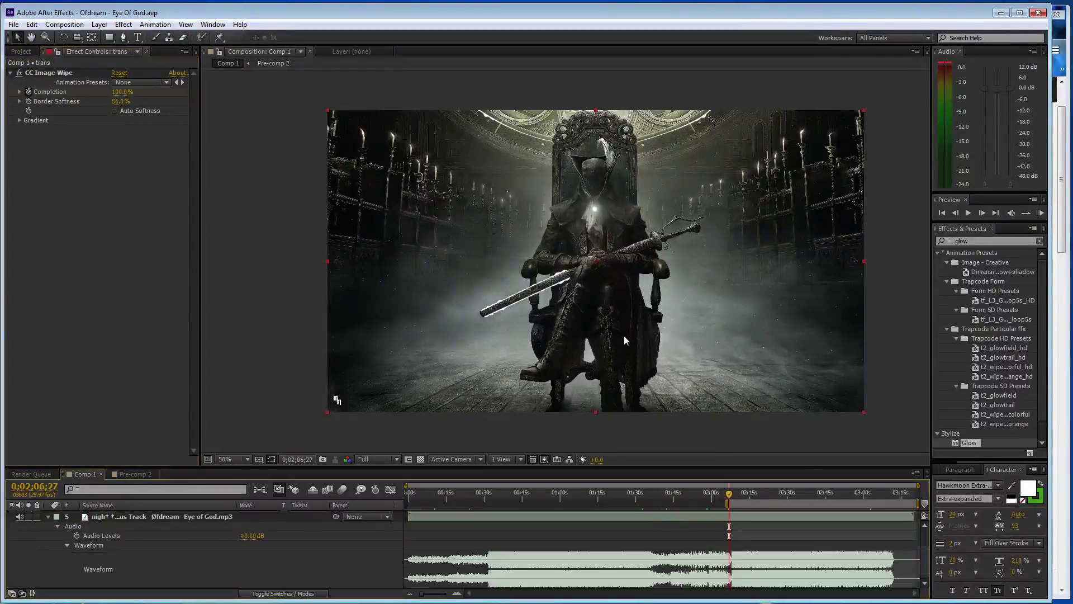
Move the current time to 0;03;07;16, near the end of the song's waveform.
drag(786, 495, 885, 497)
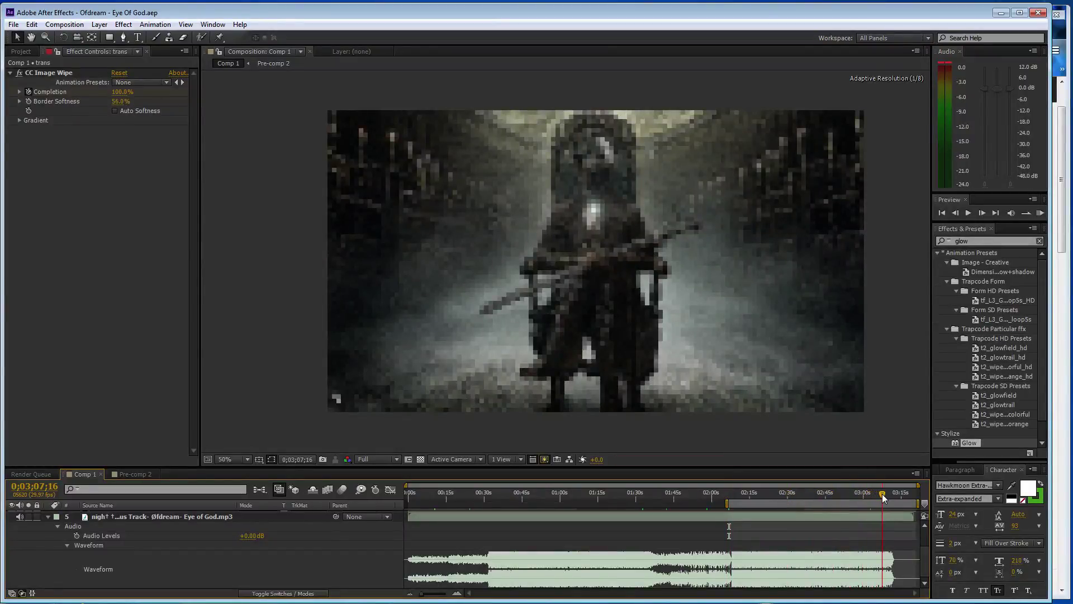
Switch to the browser, play the Eye Of God track on the SoundCloud profile, and return to After Effects.
click(1065, 241)
scroll(302, 455, down, 2)
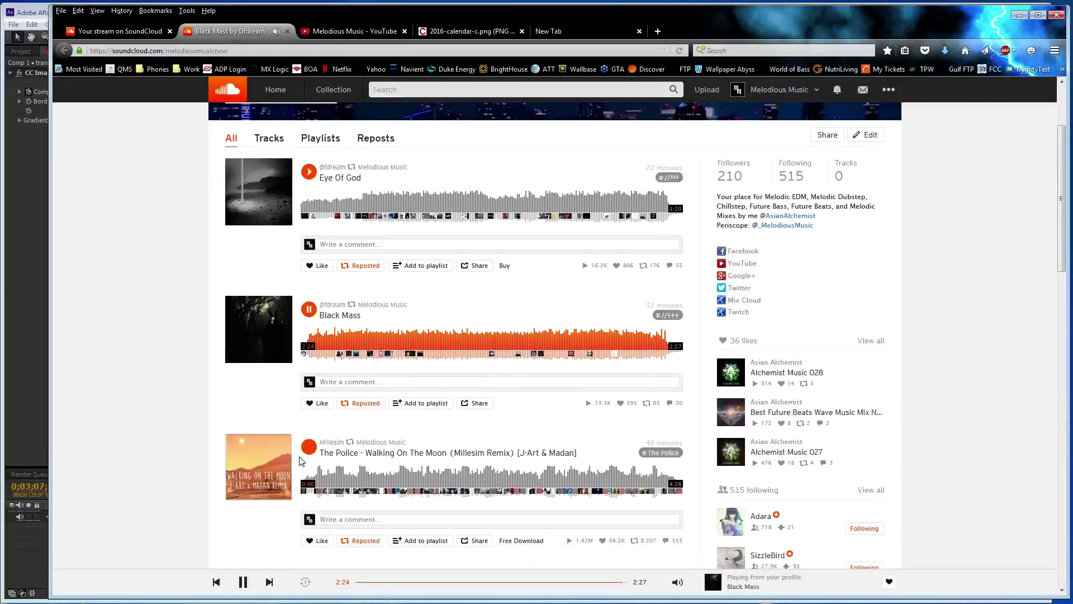
scroll(300, 460, down, 3)
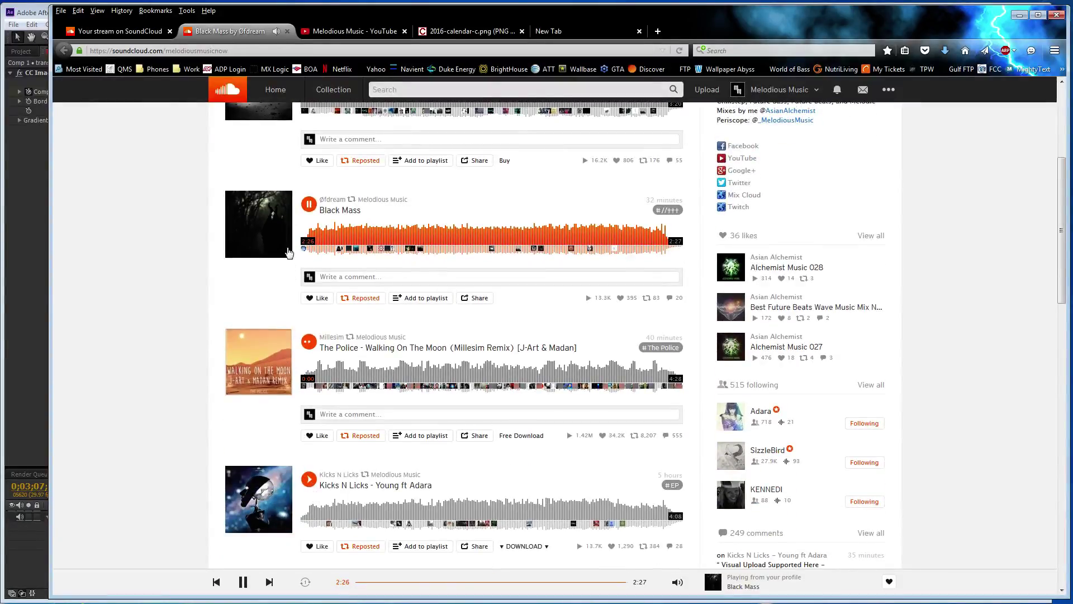
scroll(168, 215, up, 3)
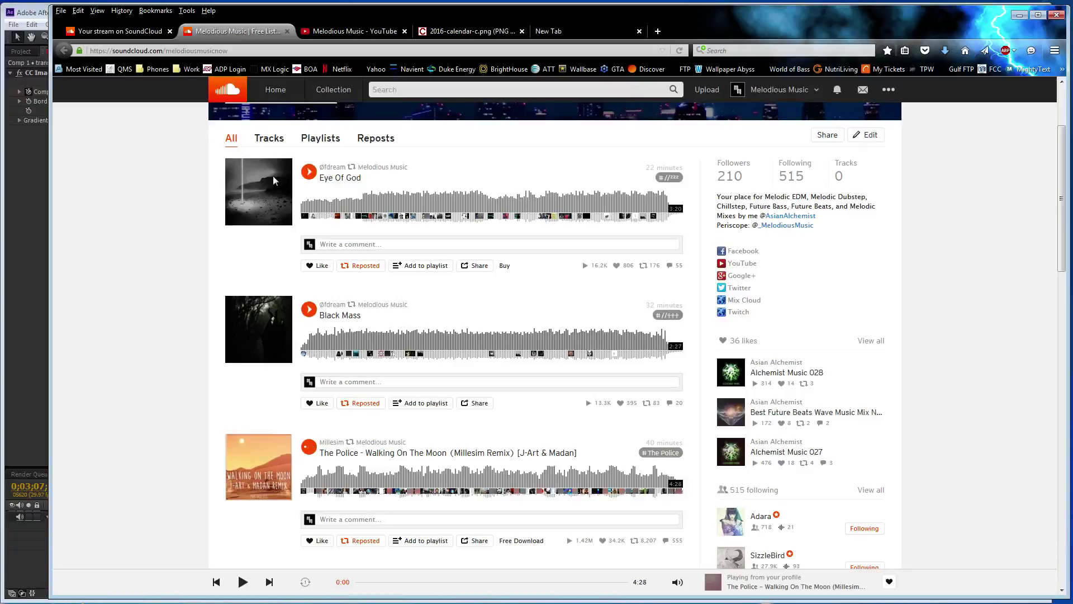
click(308, 171)
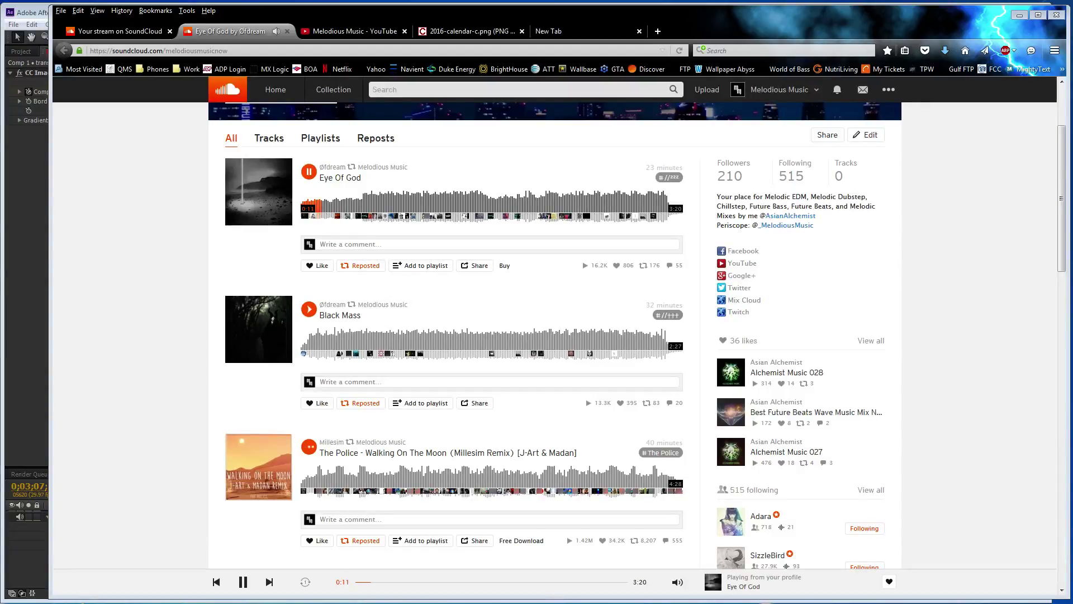
click(19, 186)
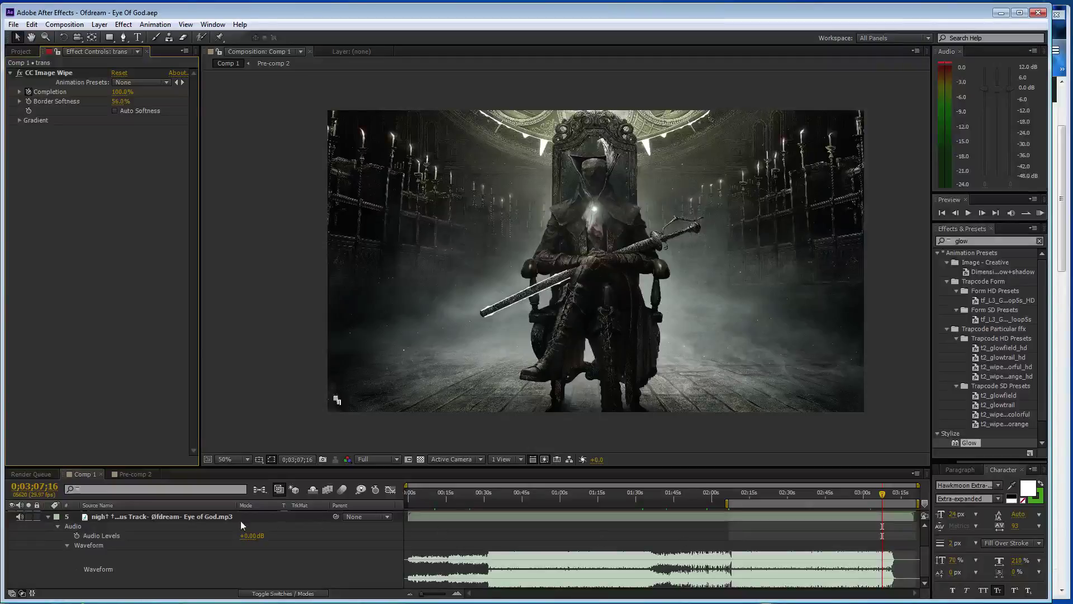
Collapse the audio waveform, duplicate the top trans layer and shift the copy to start at 0;03;07;16.
click(67, 544)
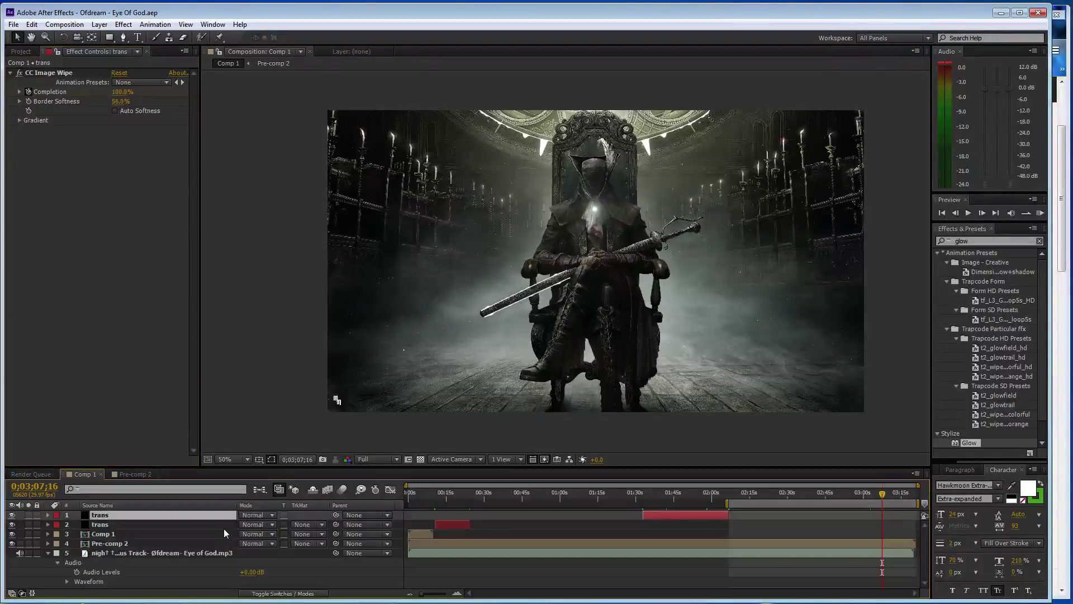
key(ctrl+d)
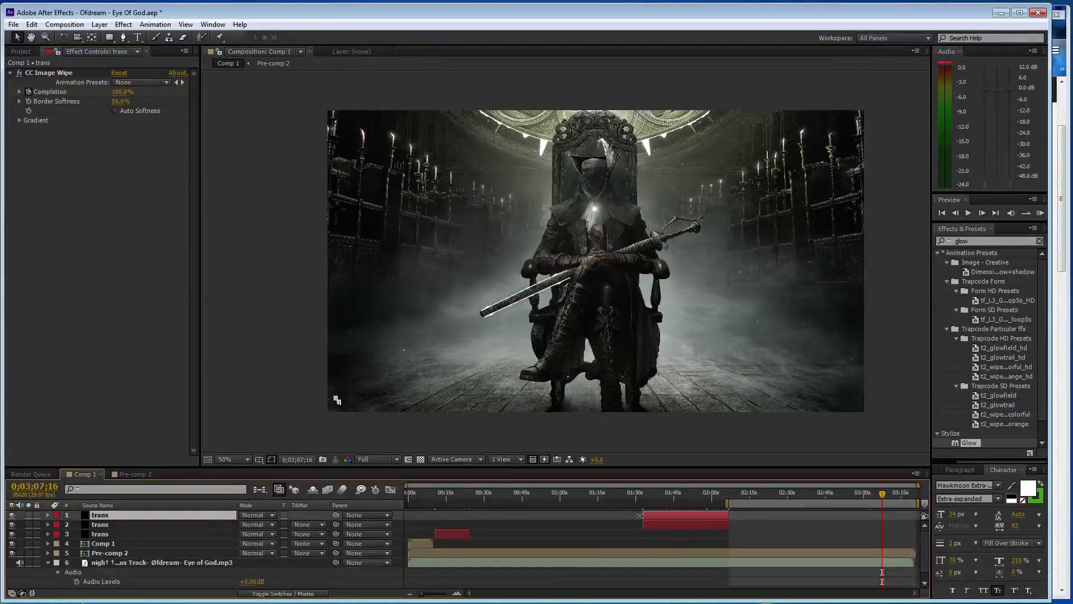
drag(639, 515, 903, 521)
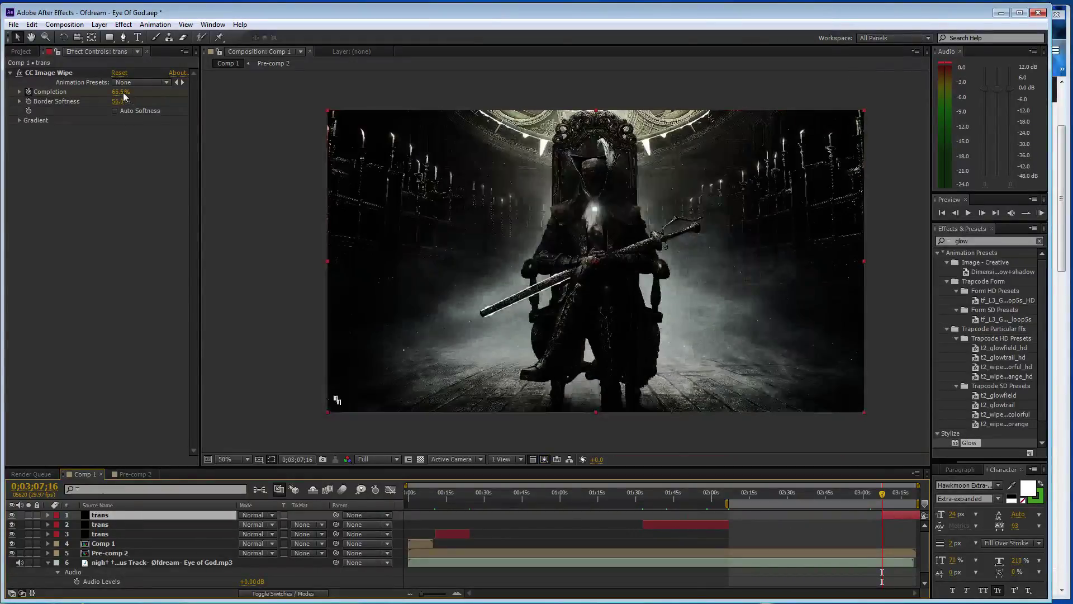
On the new trans layer, keyframe the wipe's Completion at 100% at 0;03;07;16 and 0% at 0;03;20;10.
drag(124, 93, 162, 93)
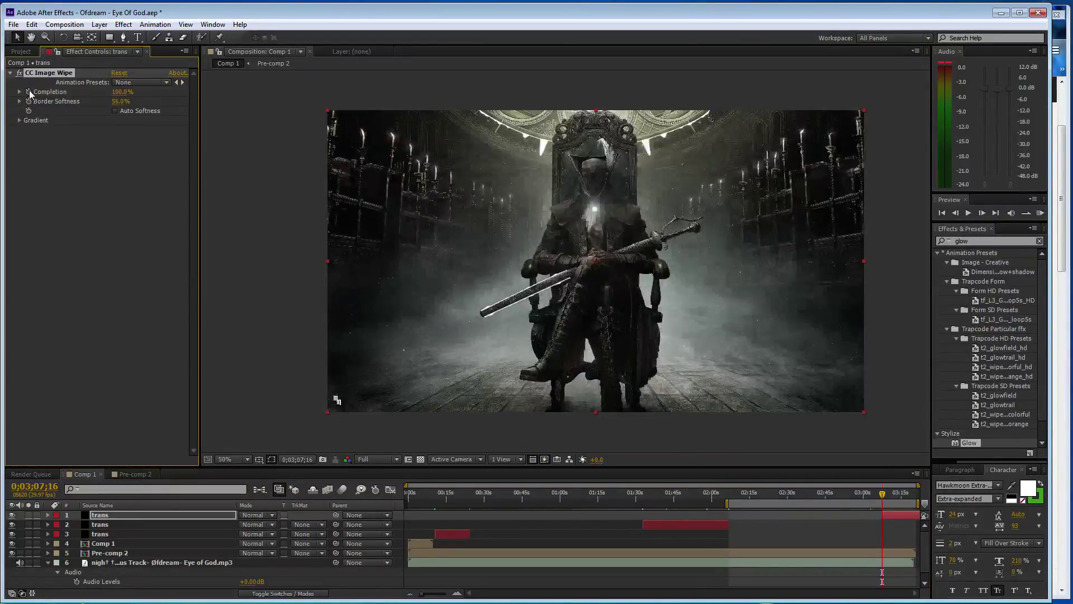
drag(882, 494, 918, 494)
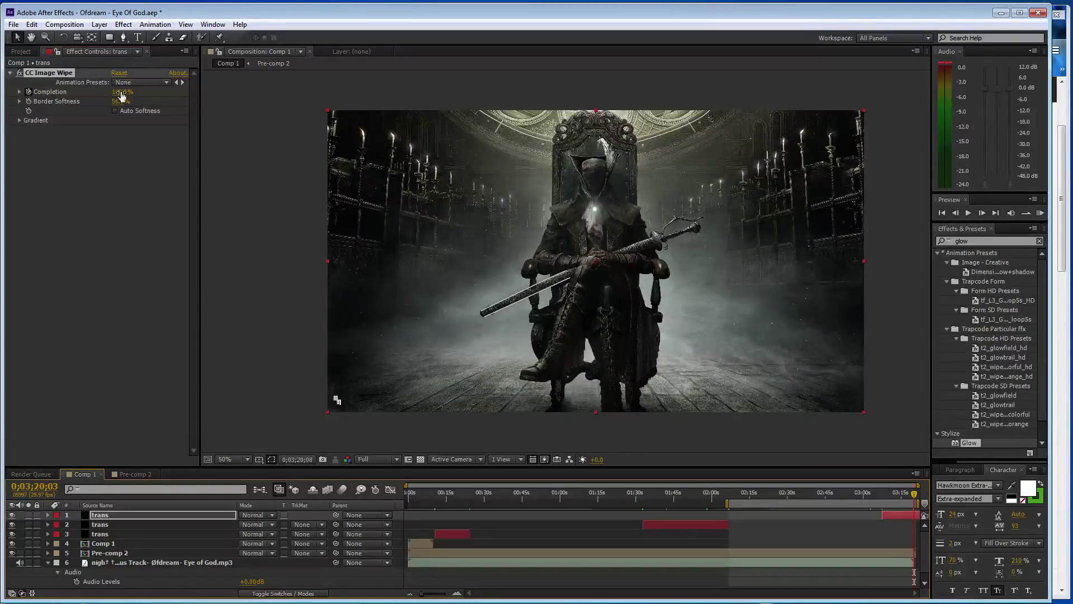
key(space)
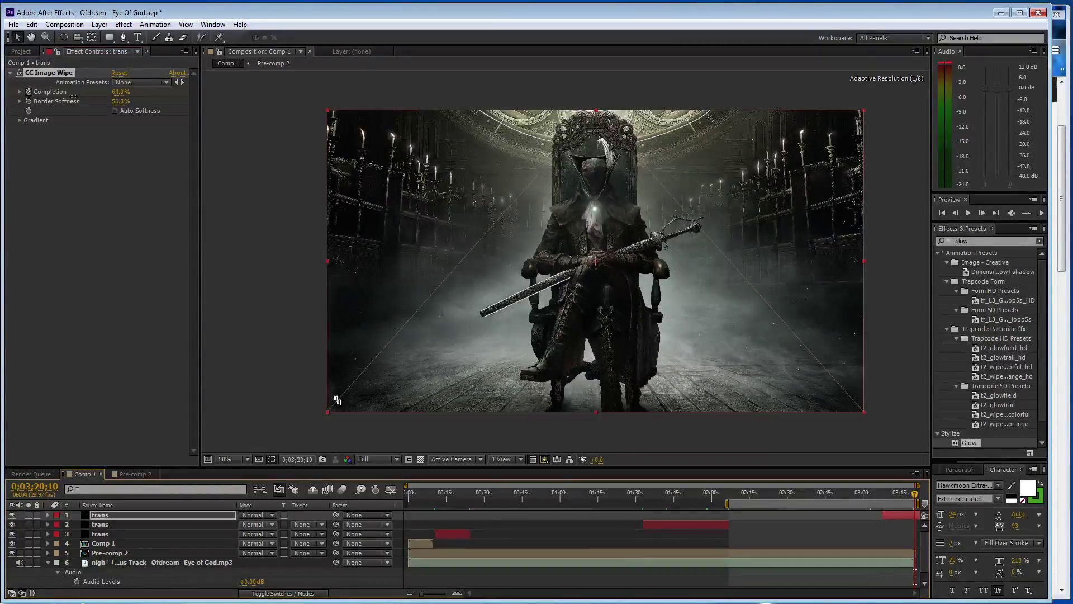
drag(123, 94, 33, 99)
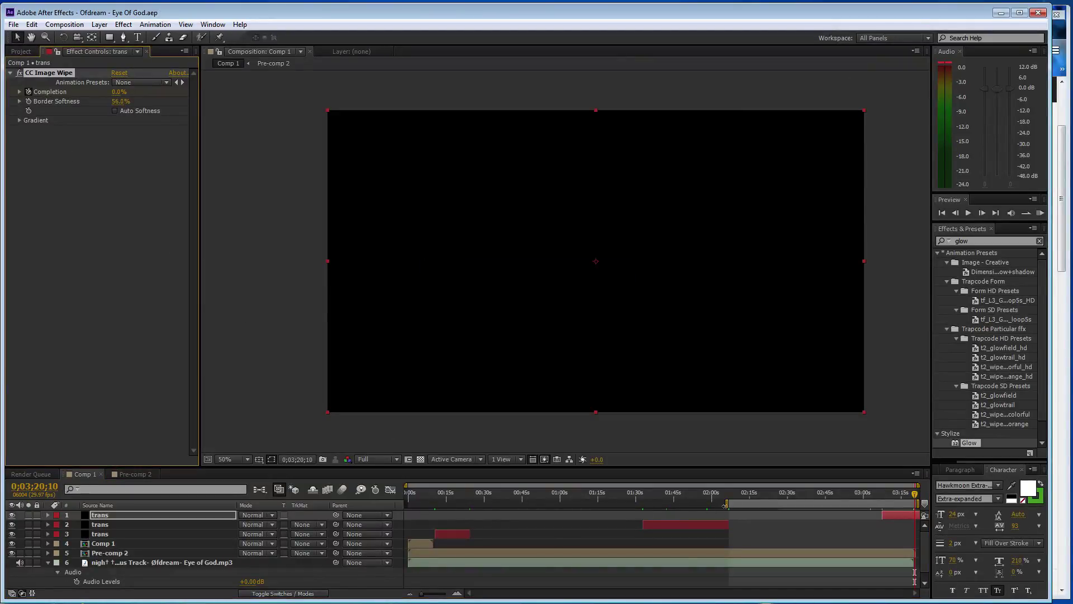
Extend the work area back to the composition's start and preview frames from 0;00;00;00 to 0;00;49;14.
drag(725, 505, 407, 504)
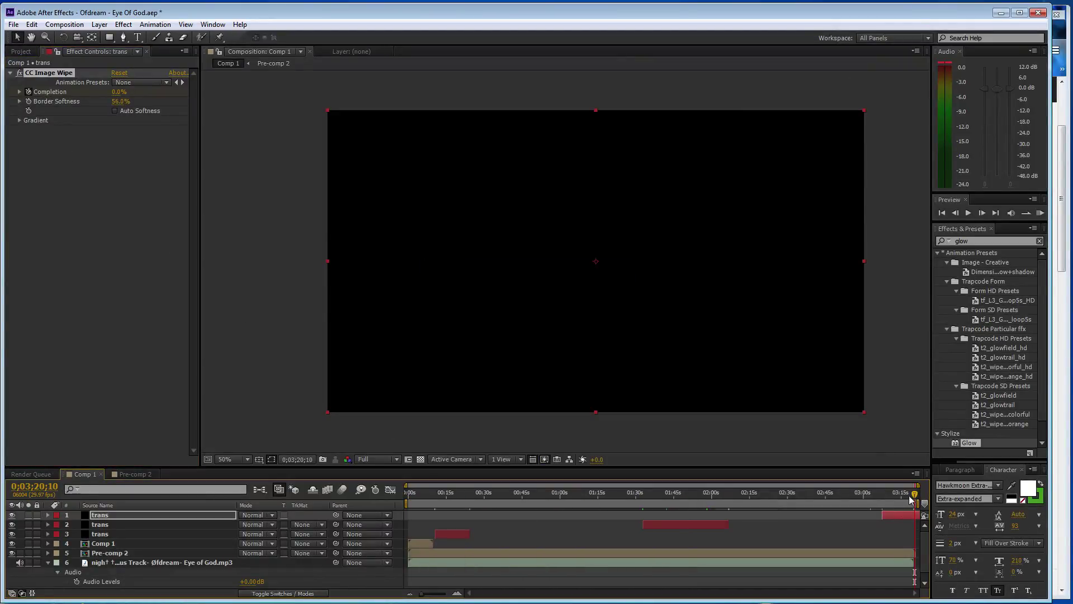
click(408, 492)
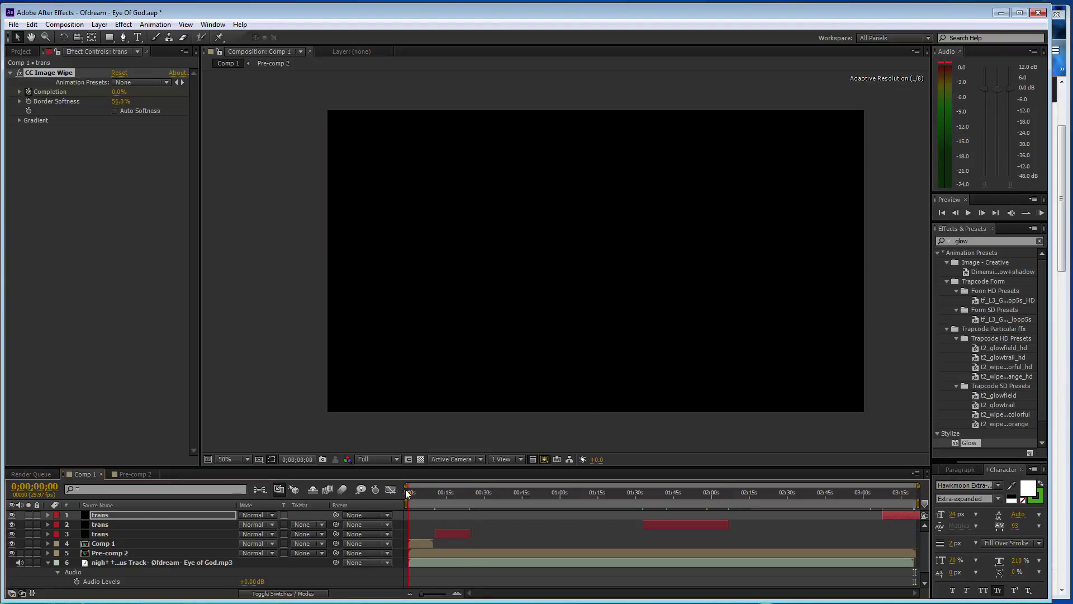
drag(407, 492, 441, 492)
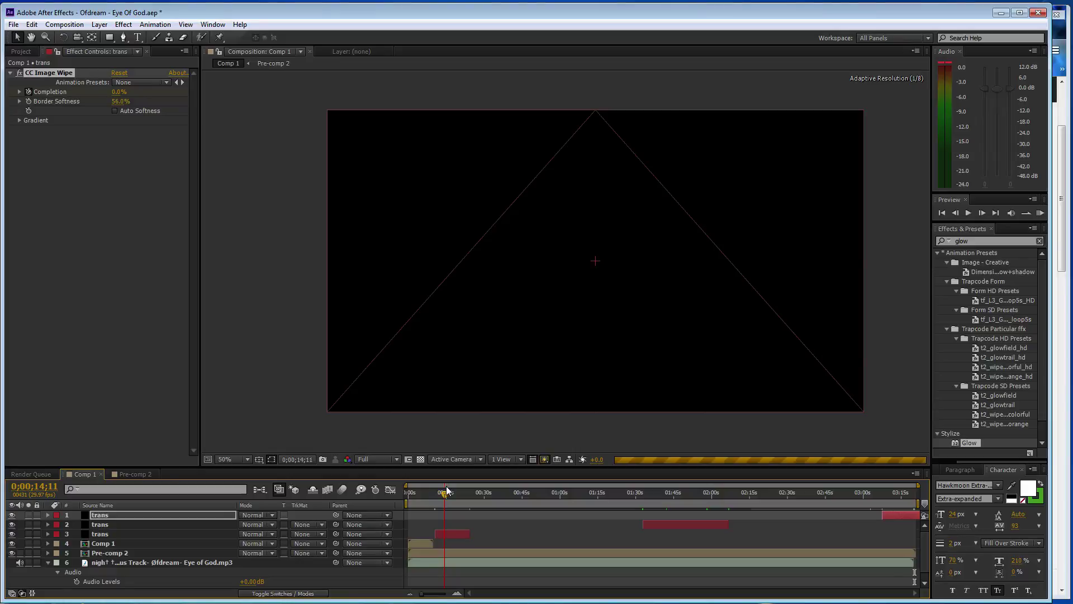
drag(446, 492, 453, 493)
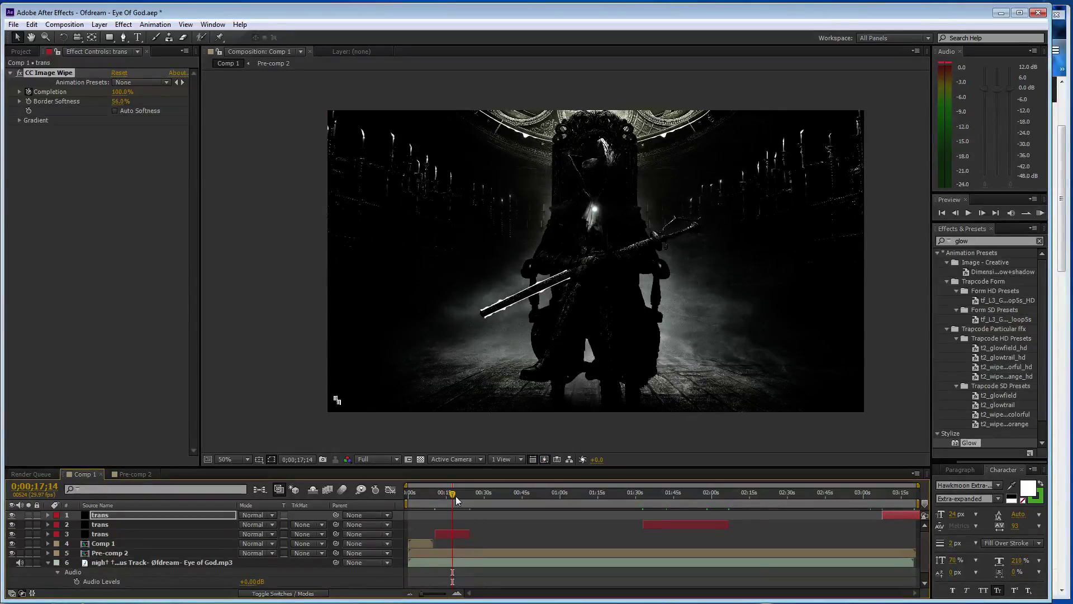
drag(455, 496, 544, 491)
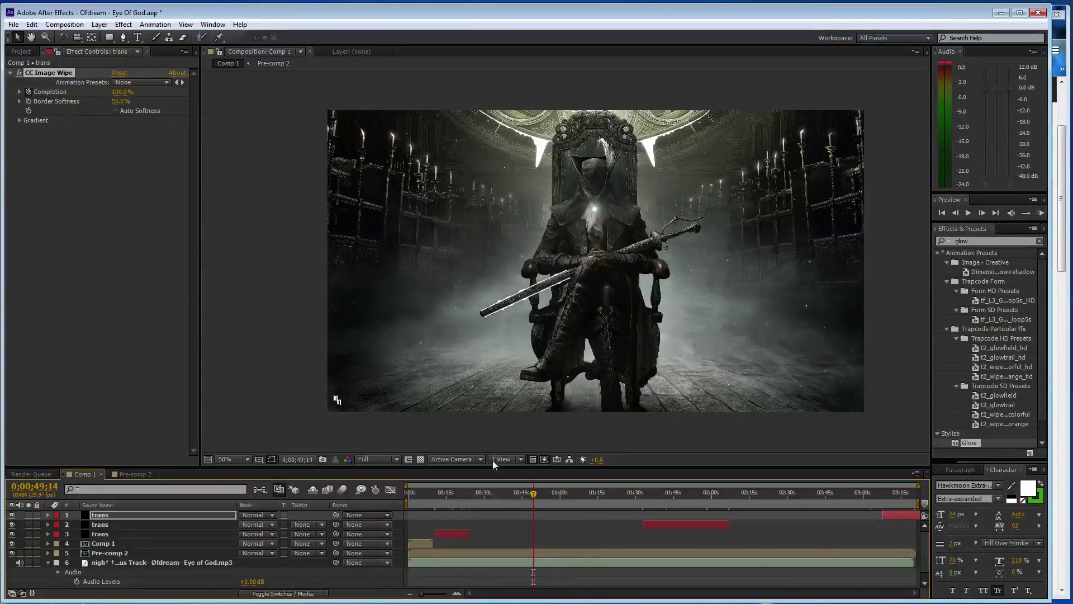
Show the project items, maximize the After Effects window, and fit the composition in an enlarged viewer.
click(22, 50)
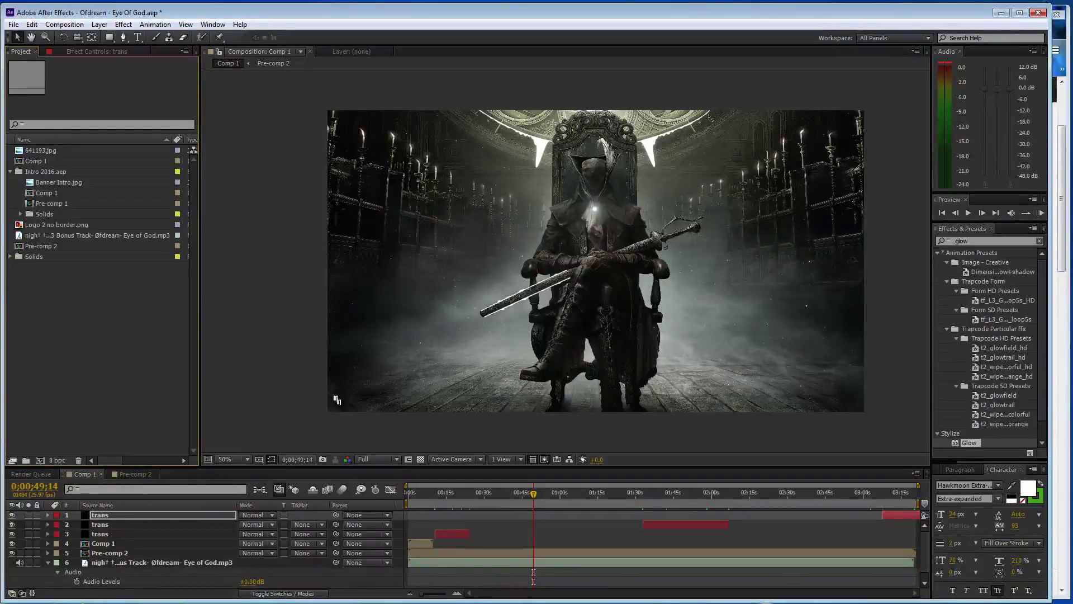
double_click(230, 16)
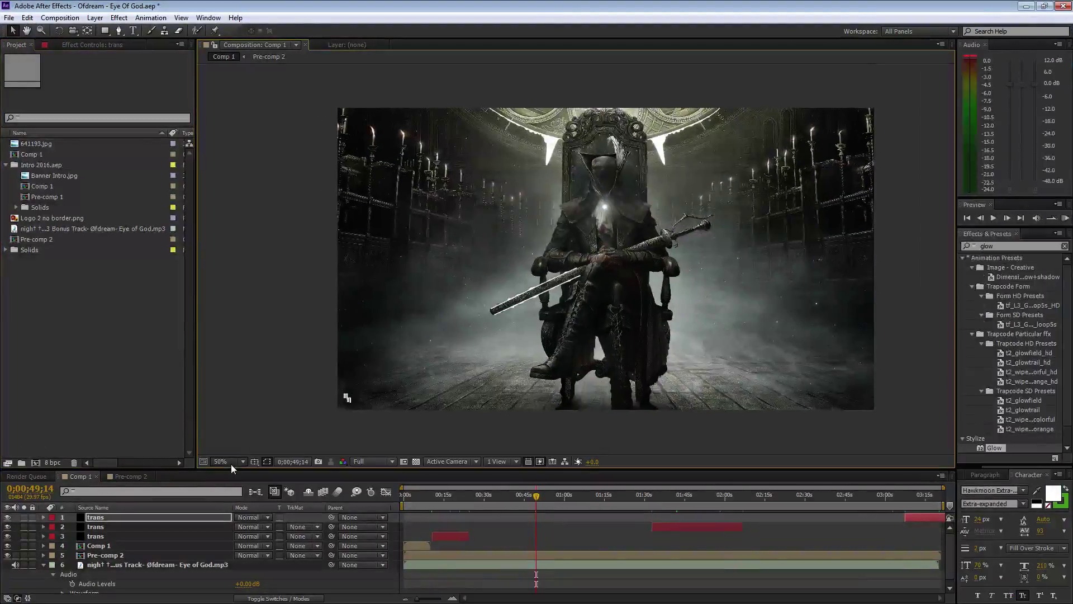
click(231, 464)
click(254, 272)
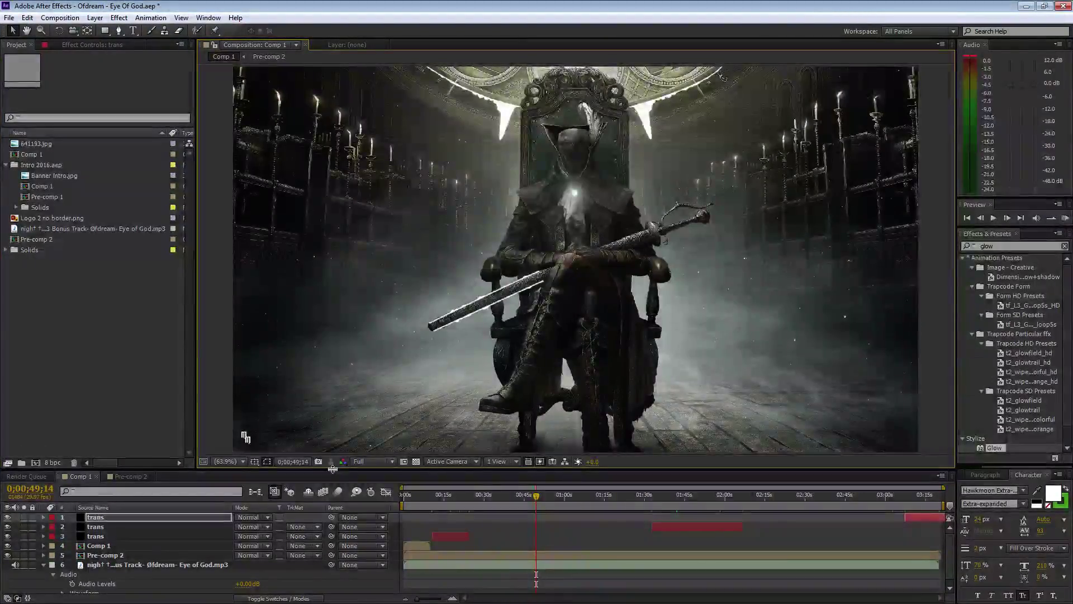
drag(334, 472, 333, 502)
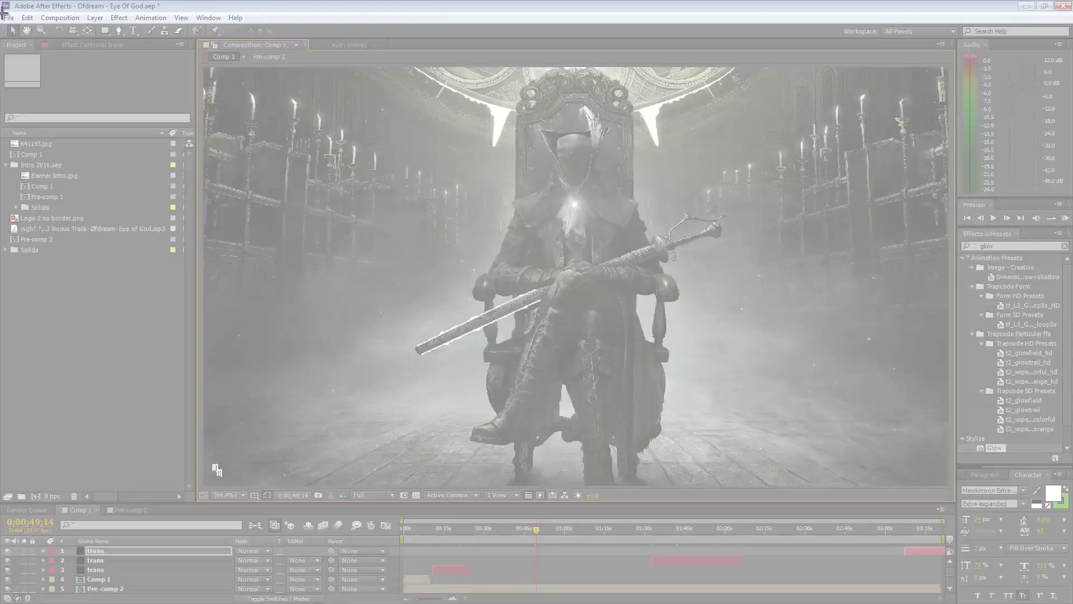
Capture the whole screen with the Snipping Tool, save it to the Desktop as JPEG file 5112121, and close the tool.
drag(2, 13, 1072, 603)
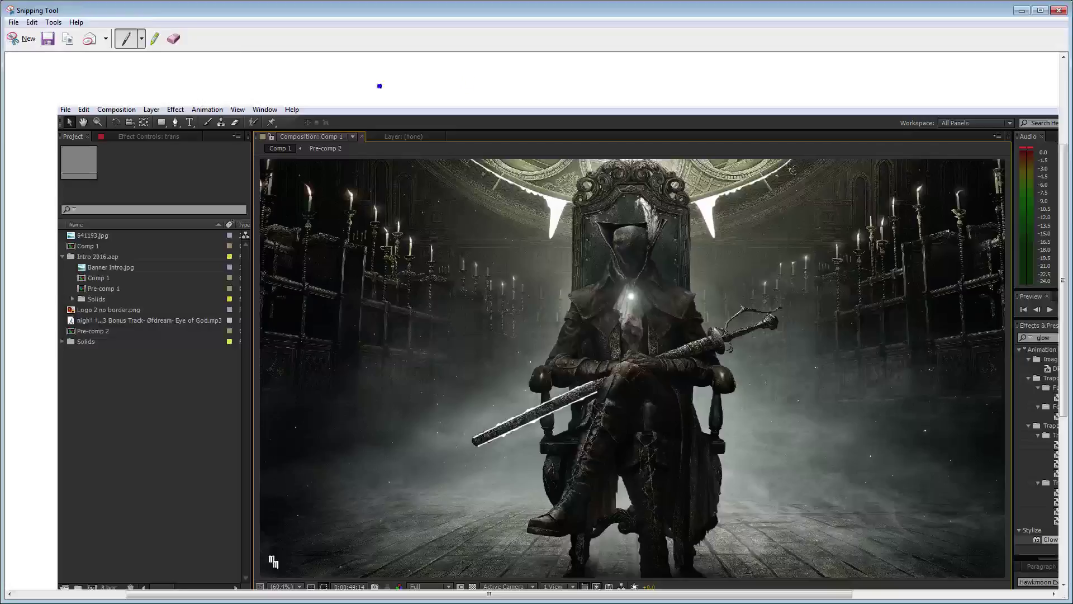
click(48, 43)
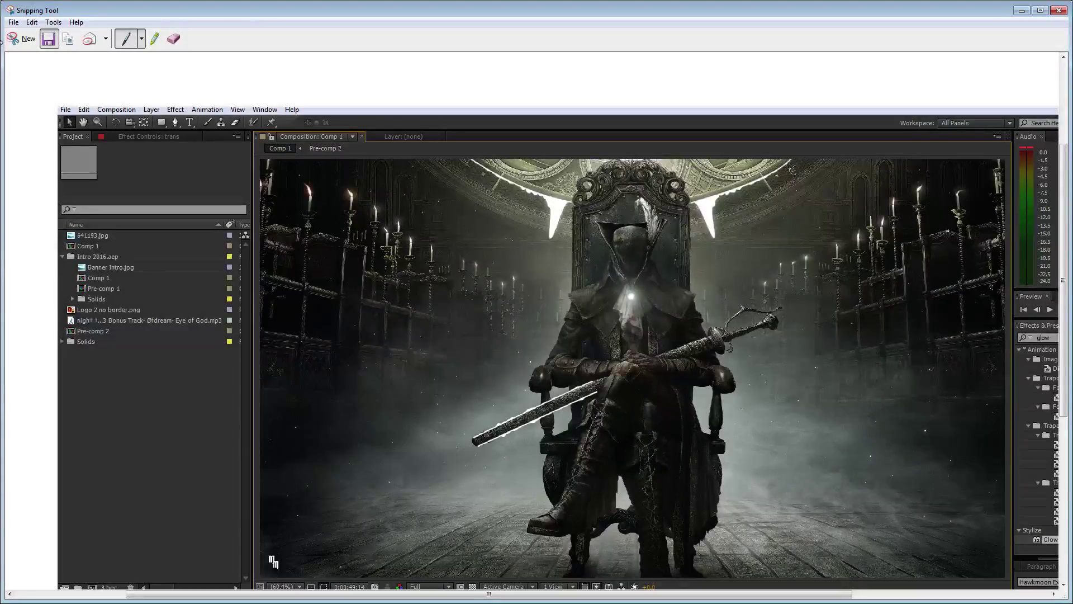
key(ctrl+s)
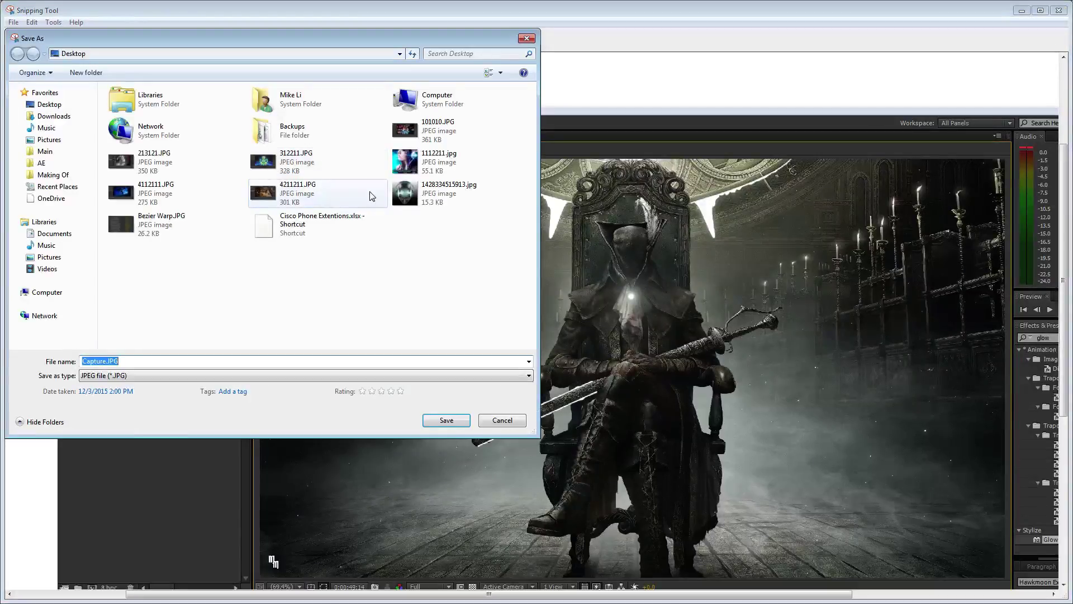
text(51121)
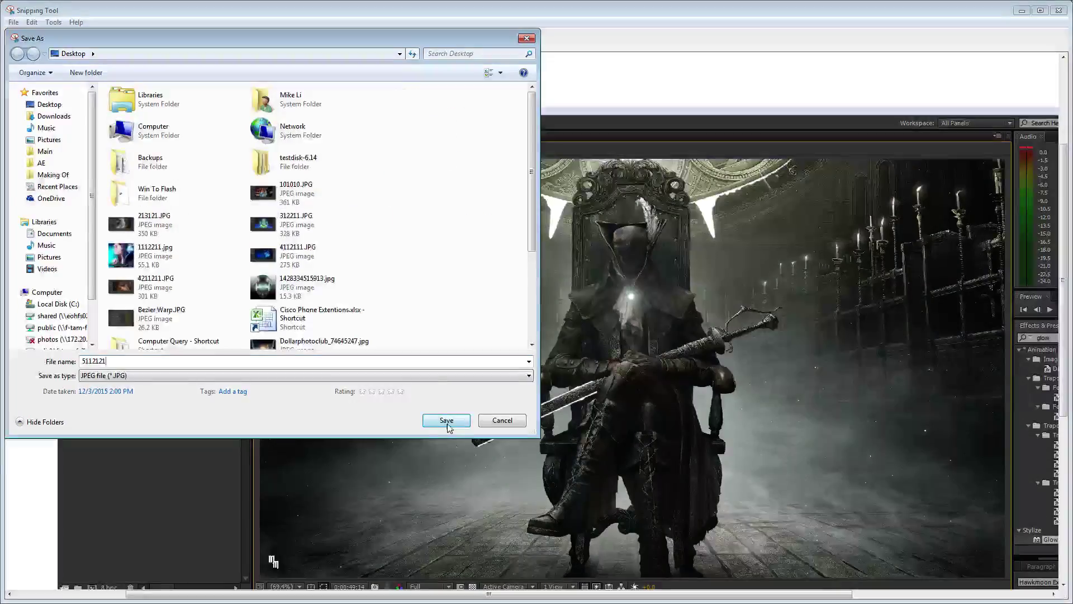
text(21)
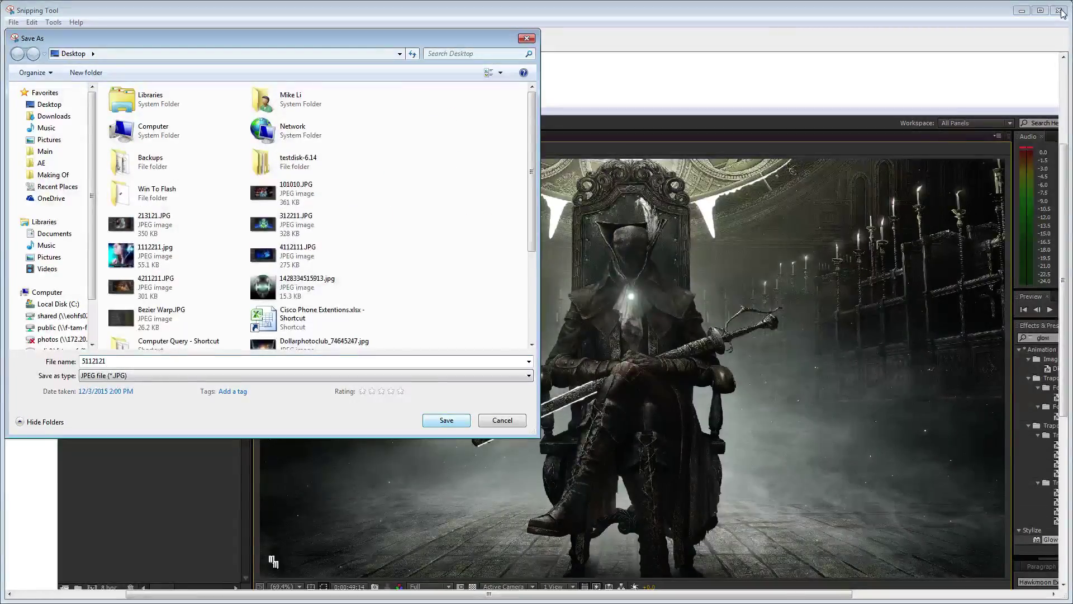
key(Return)
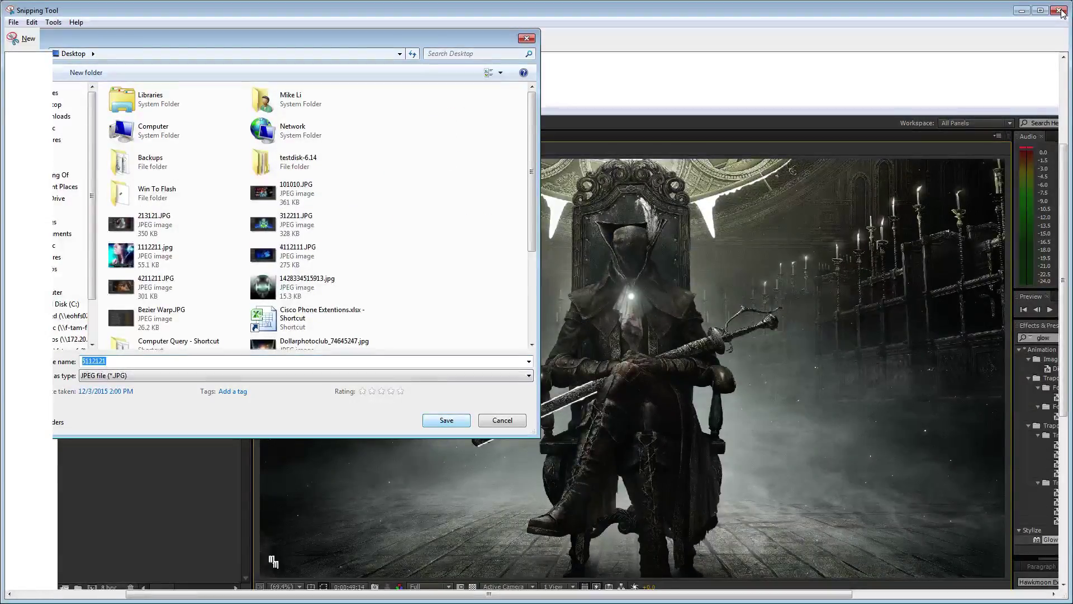
click(446, 420)
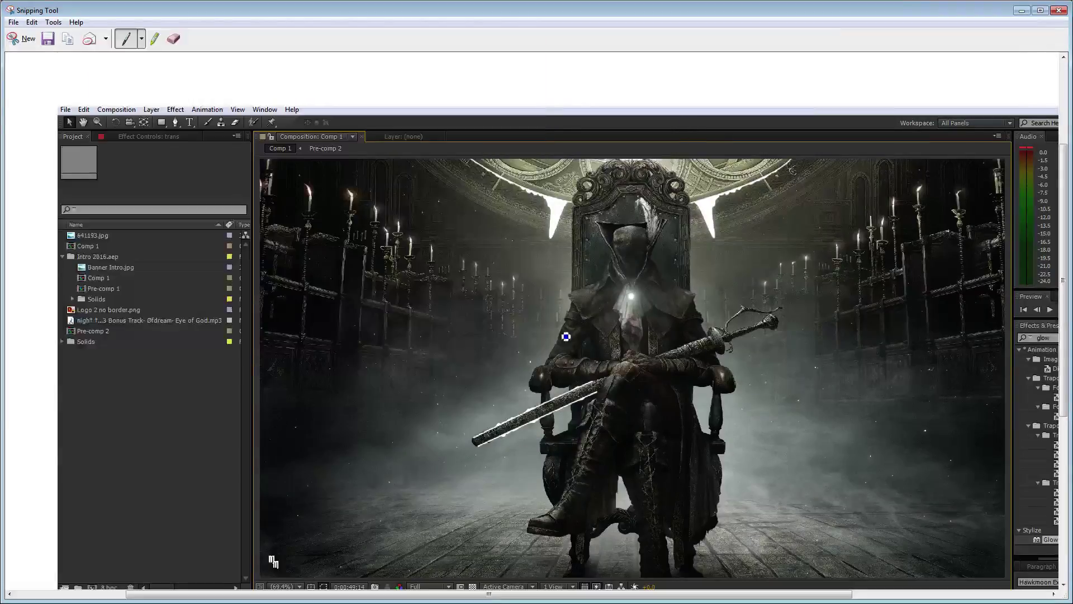
click(1059, 10)
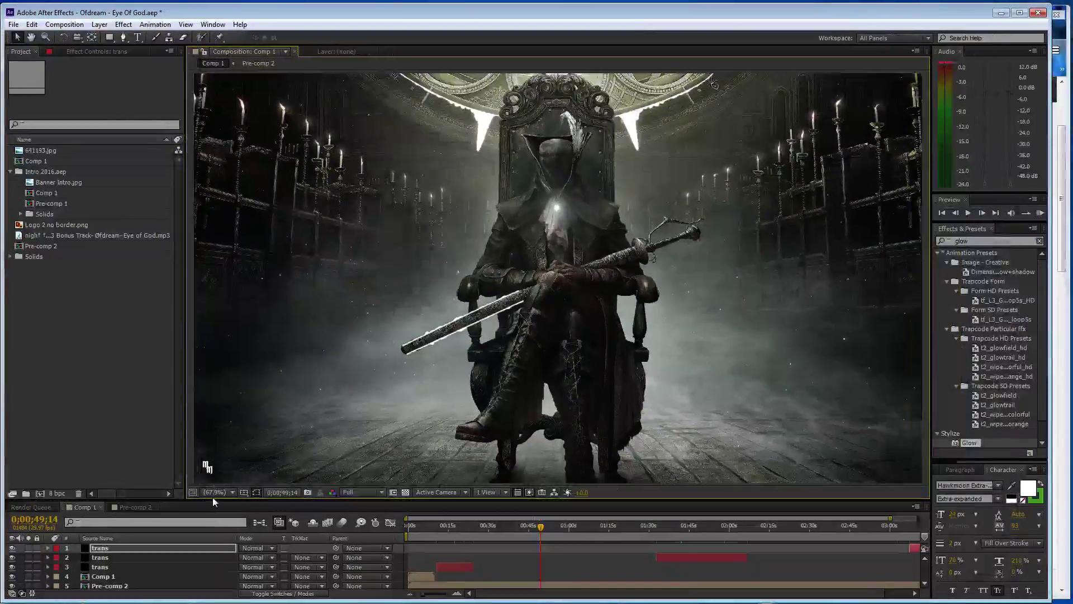
Restore the smaller window, set the viewer magnification to 50%, enlarge the timeline and show the composition's full duration.
click(224, 495)
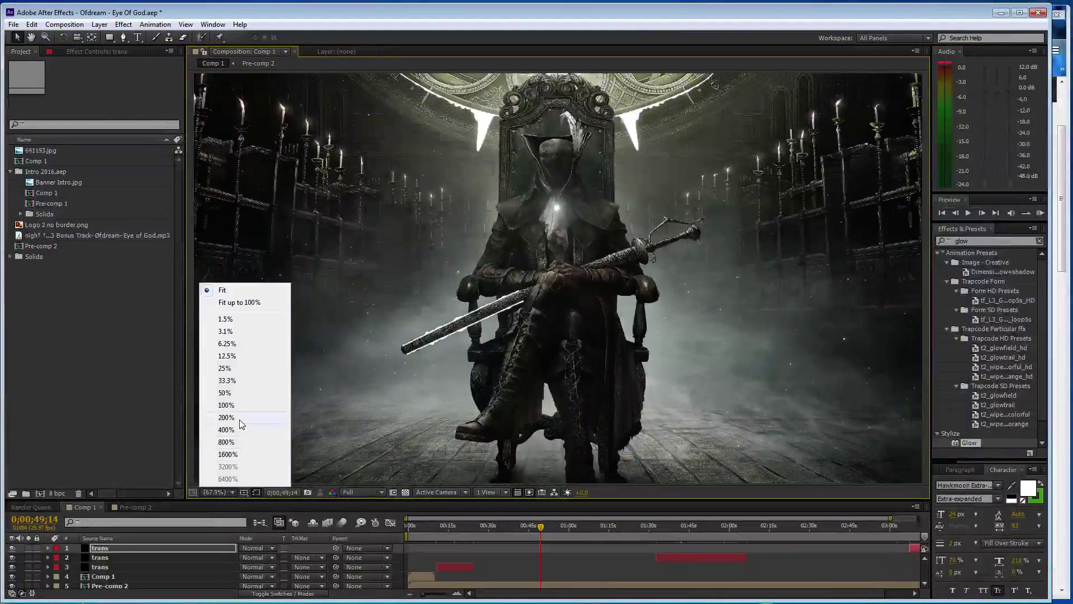
click(226, 393)
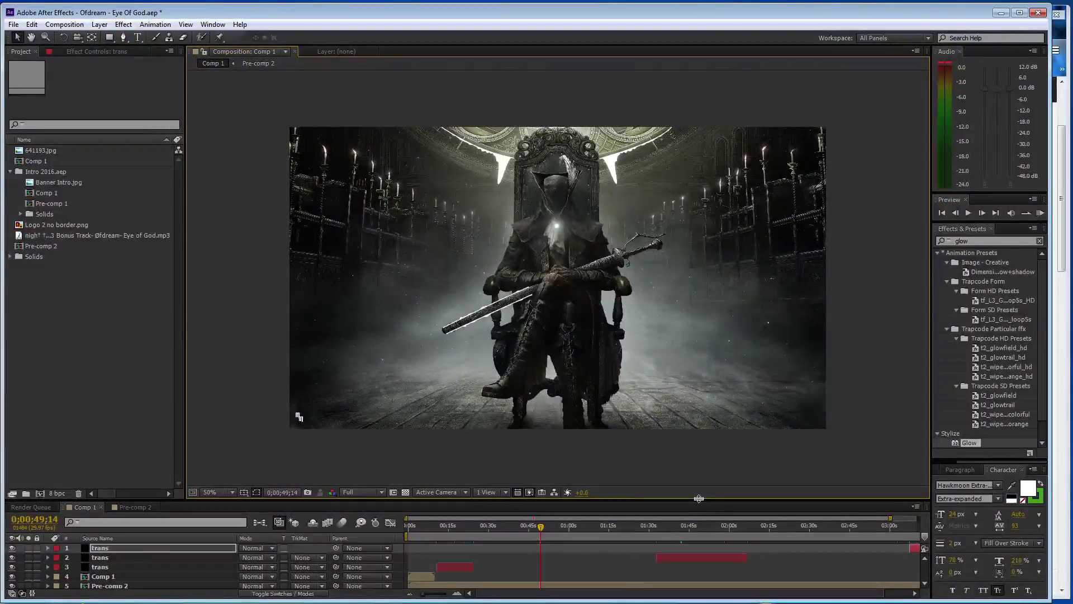
drag(699, 501, 699, 477)
drag(891, 496, 918, 496)
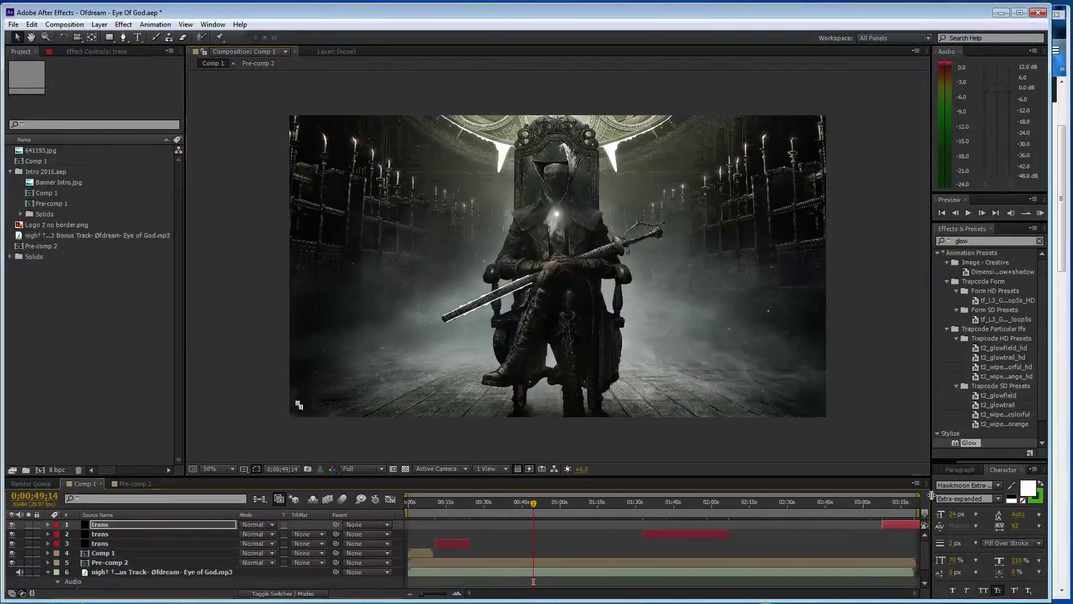
Add Comp 1 to the render queue.
click(63, 25)
click(105, 107)
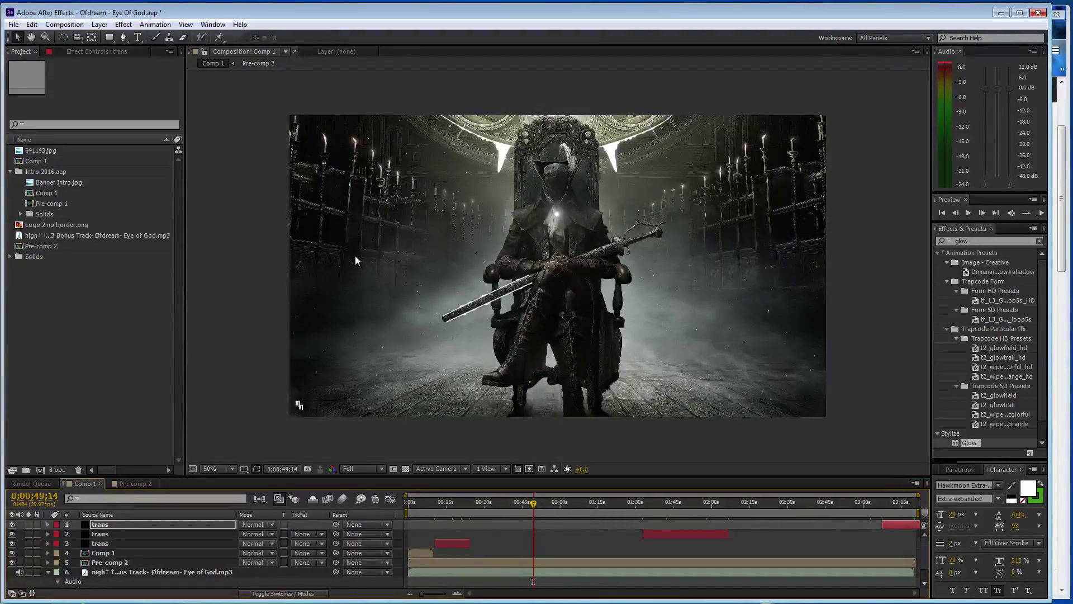
key(ctrl+m)
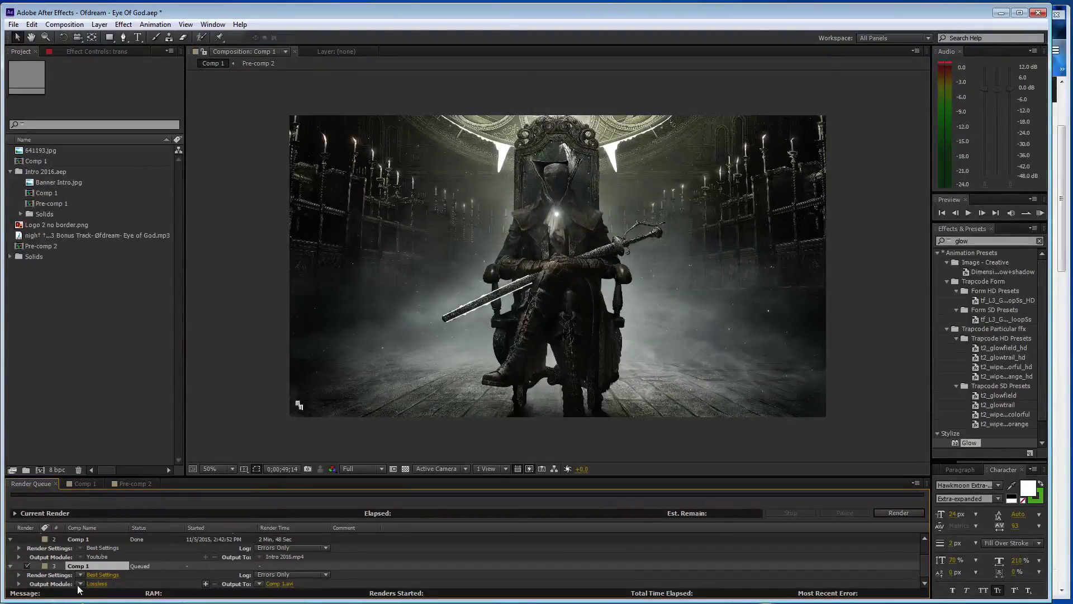
Apply the Youtube output module to the queued Comp 1 and set its output file to Ofdream - Eye Of God in the AE videos folder.
click(80, 584)
click(105, 551)
click(278, 585)
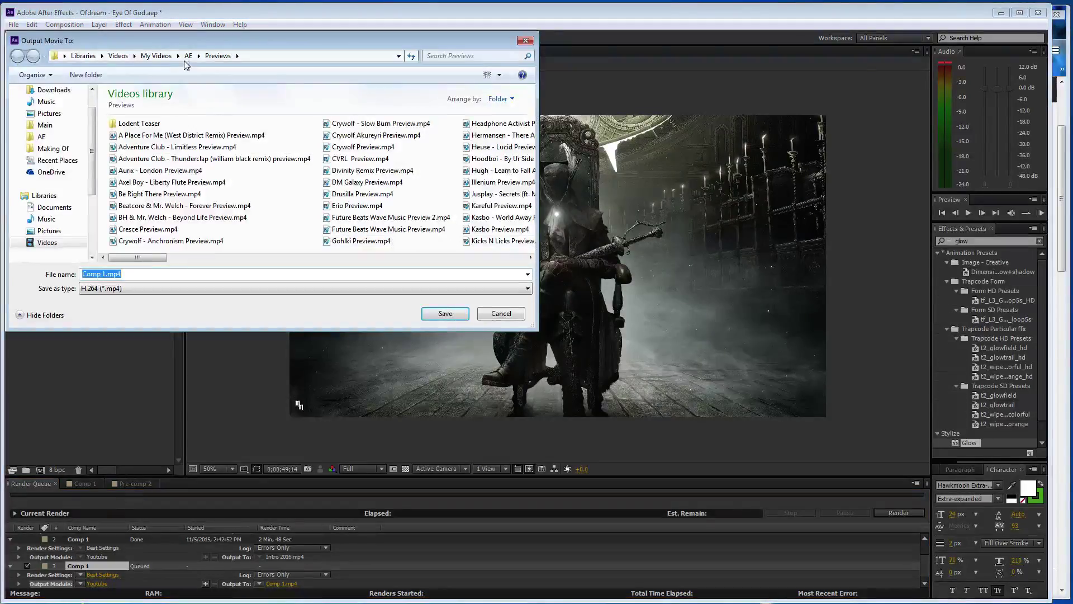
click(188, 57)
text(of)
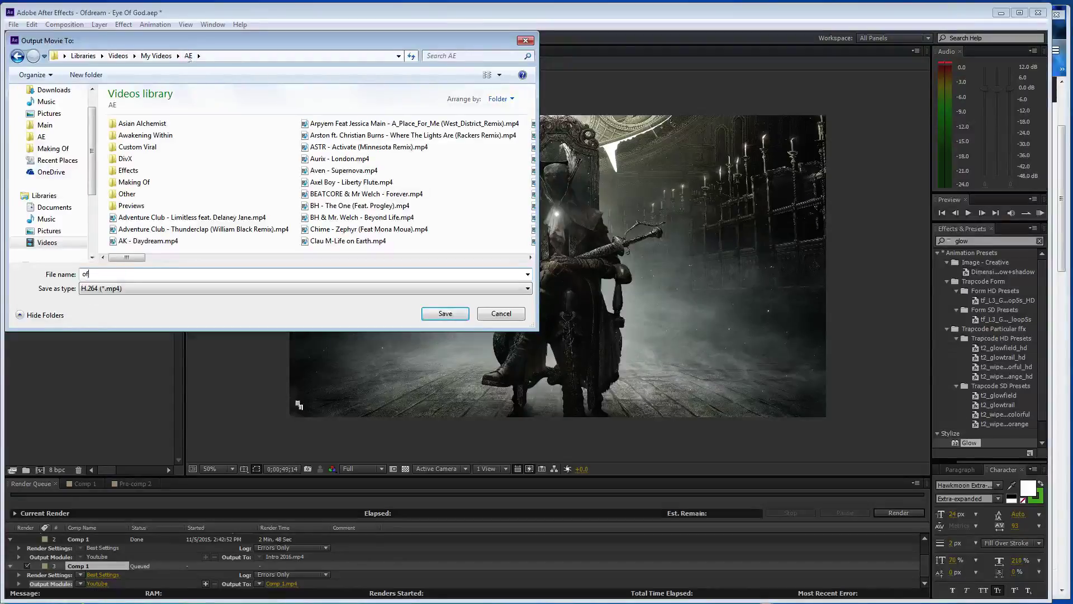
key(Down)
key(BackSpace)
key(BackSpace)
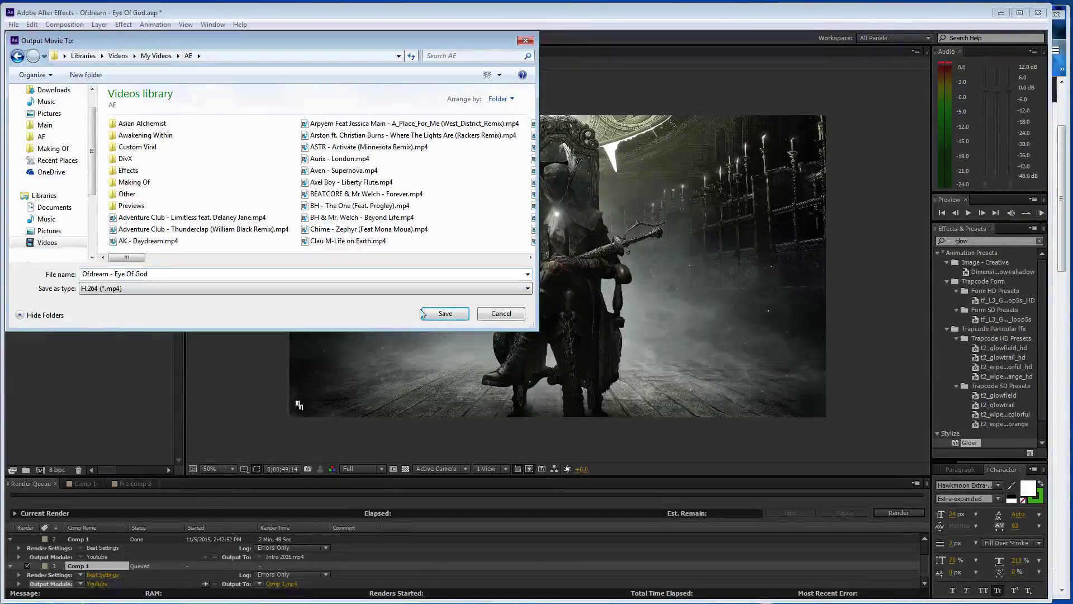
click(447, 314)
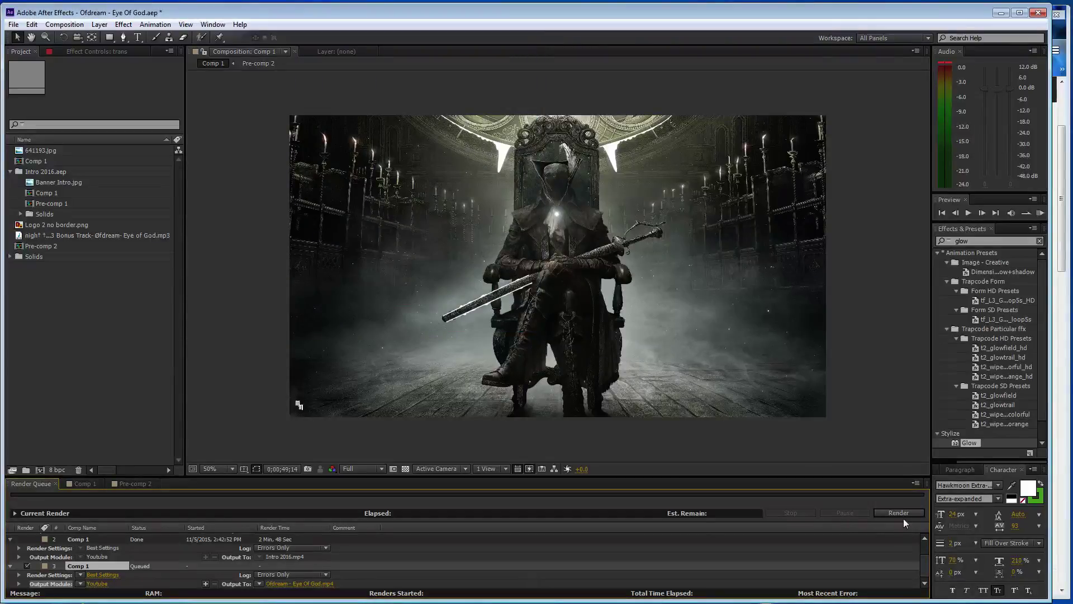
Start rendering the queued Comp 1 and minimize the After Effects window.
click(904, 515)
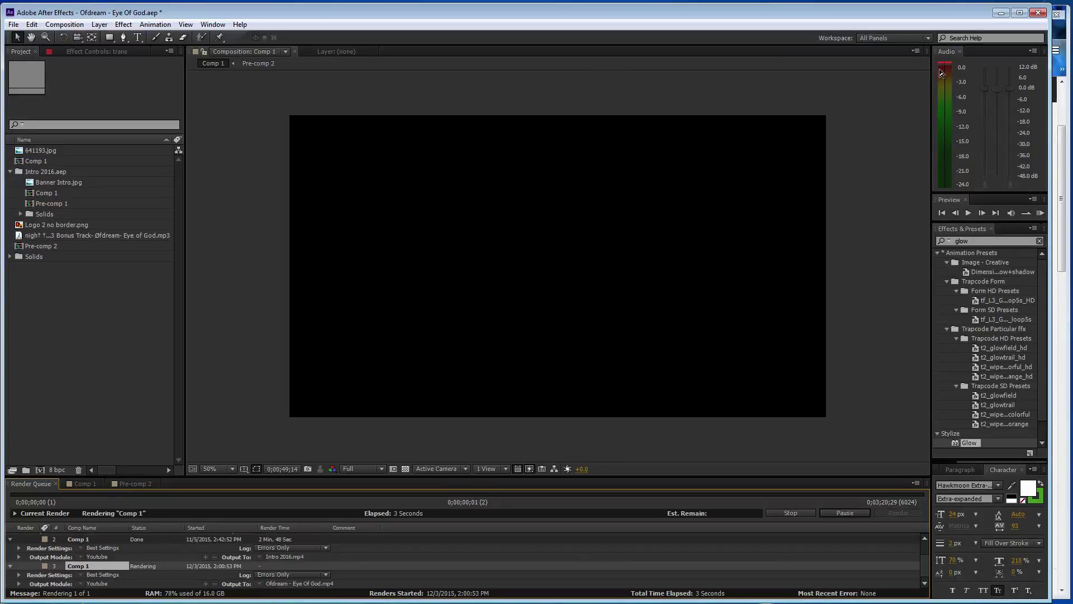
click(1000, 13)
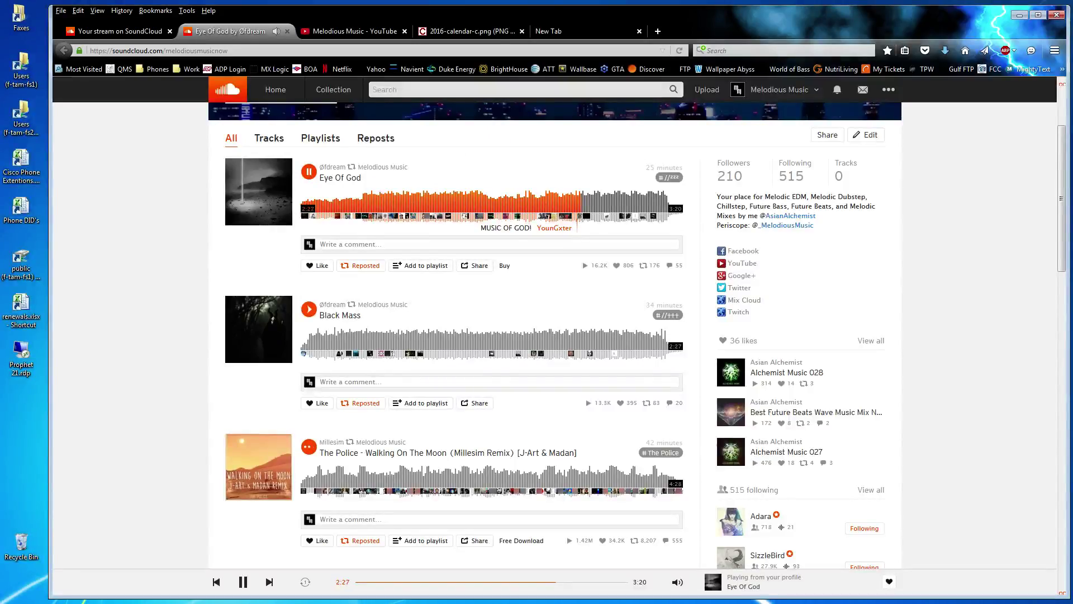